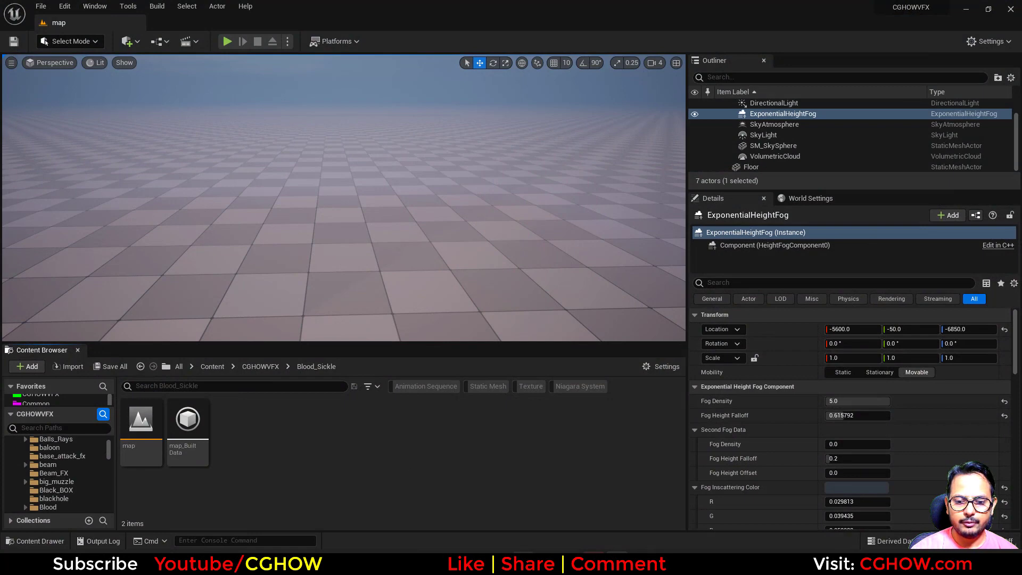
# - Switch to the browser and play the opening seconds of the "Flying Blood Sickle" reference video to examine the effect
pyautogui.click(373, 564)
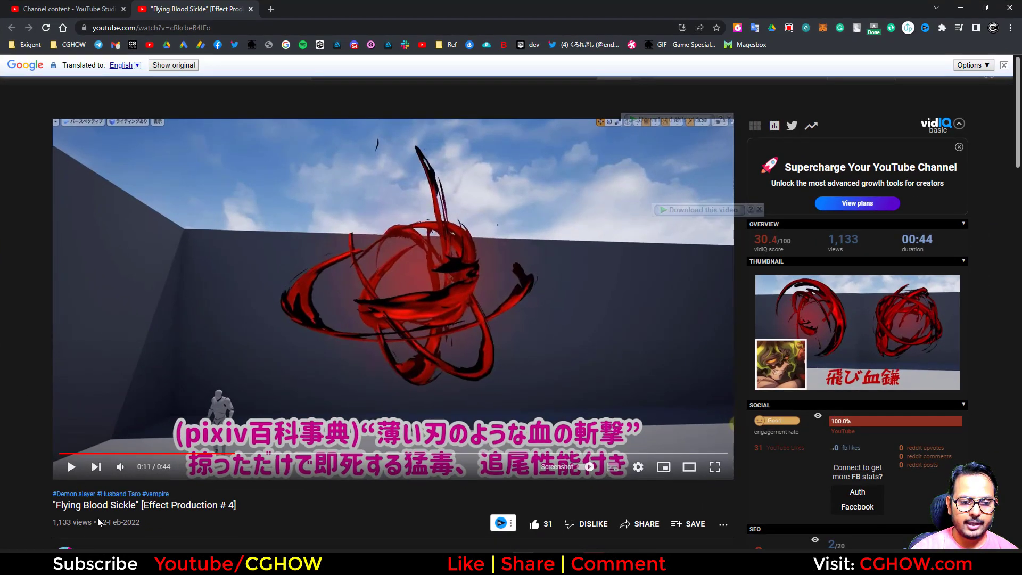
pyautogui.click(72, 454)
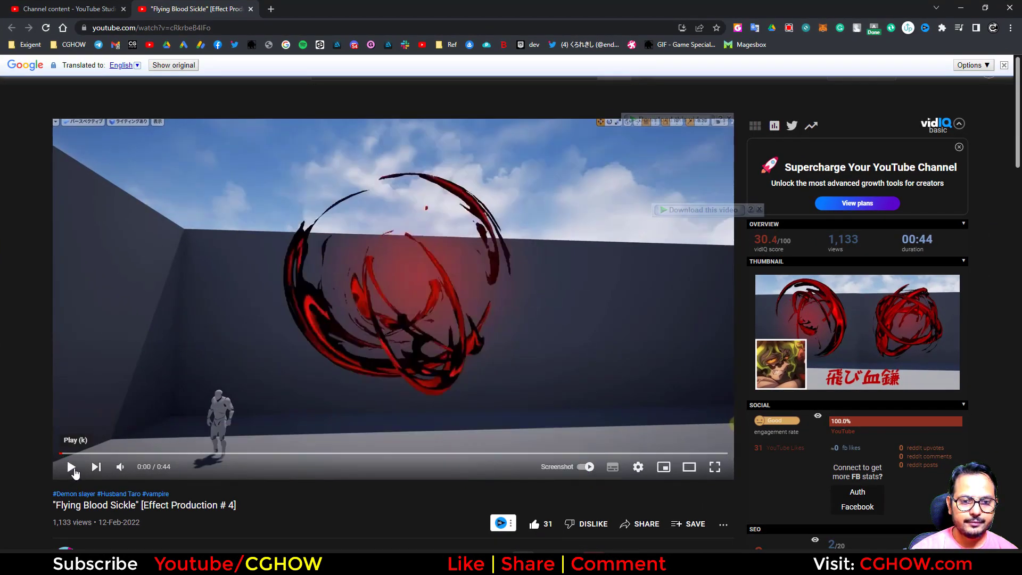
pyautogui.click(71, 467)
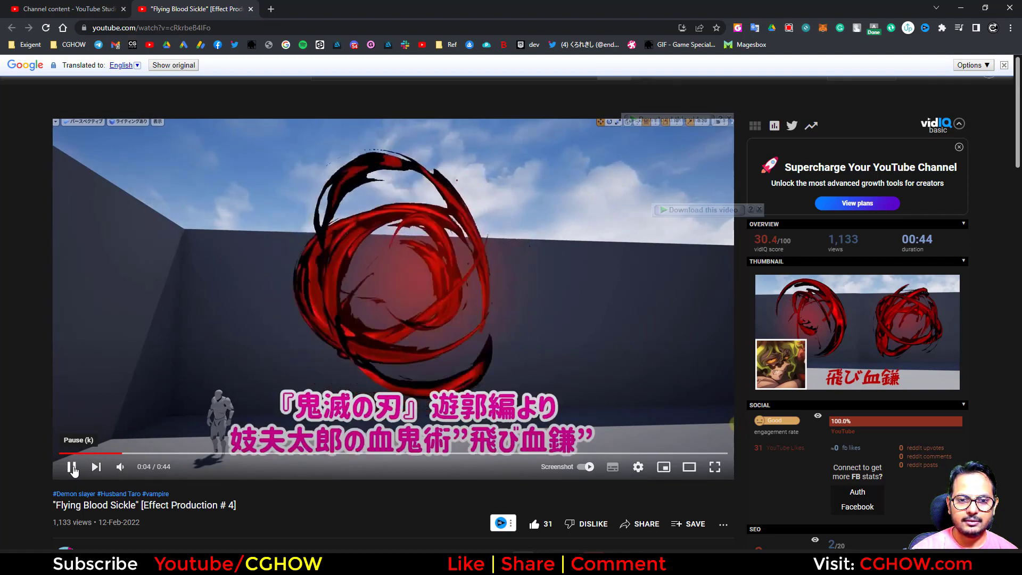
pyautogui.click(72, 468)
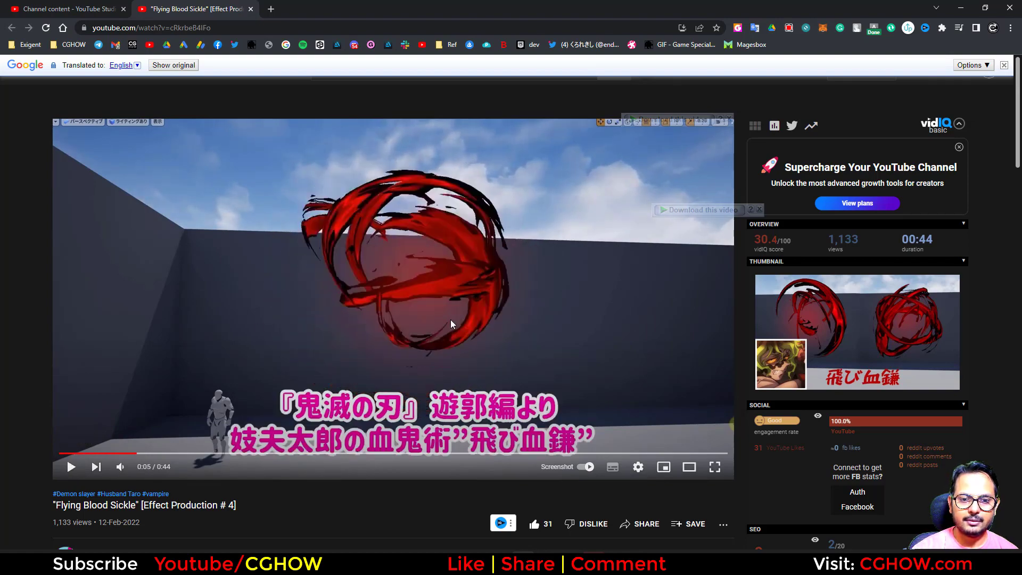
pyautogui.click(960, 10)
# - Create a new material named M_Blood_Sickle in the Blood_Sickle folder and open it for editing
pyautogui.rightClick(277, 413)
pyautogui.click(336, 162)
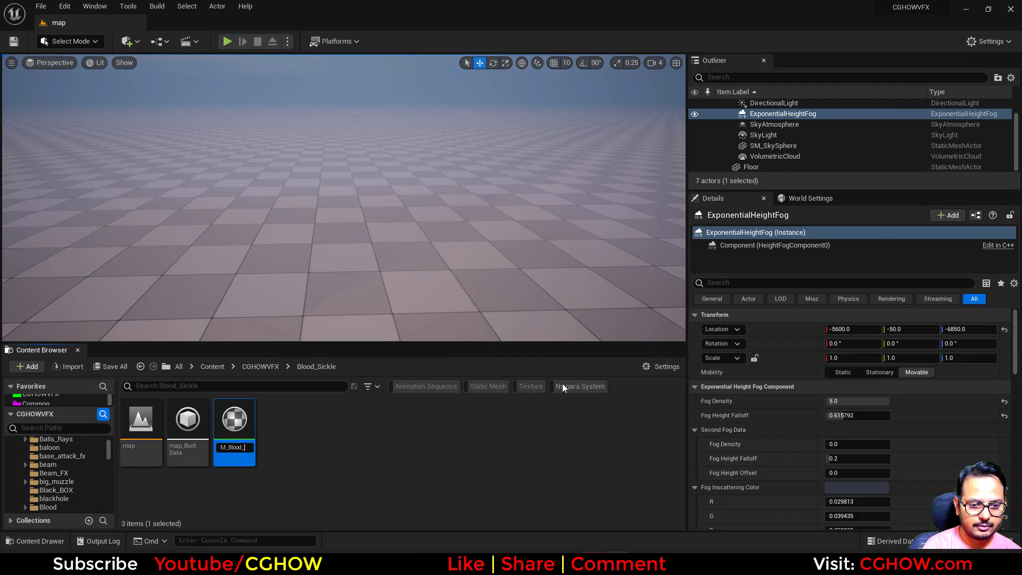
pyautogui.press('Return')
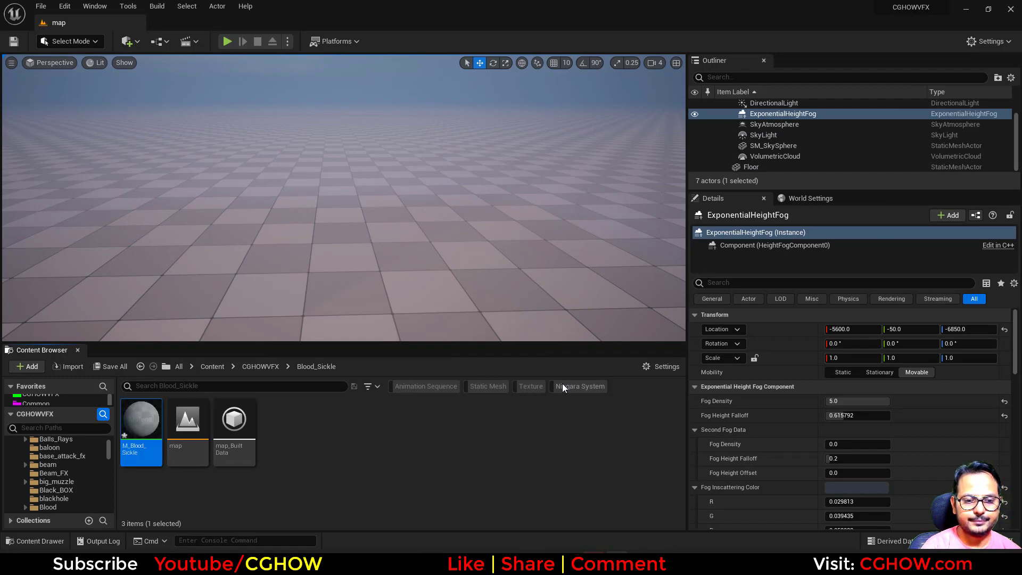
pyautogui.press('Return')
# - Return to the map and search the whole Content folder for "toru", filtered to static meshes
pyautogui.click(106, 27)
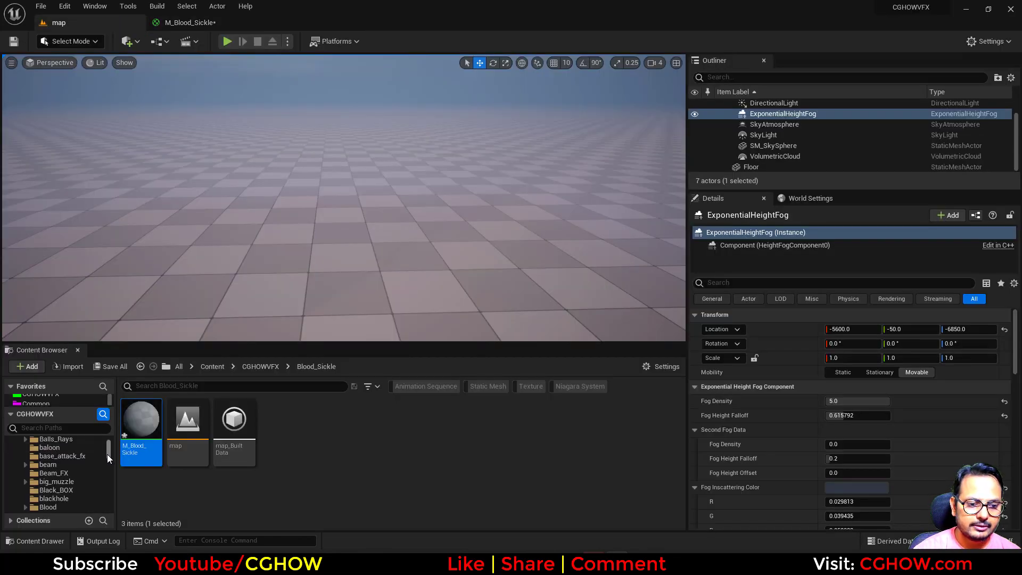
pyautogui.scroll(10, 107, 454)
pyautogui.click(64, 452)
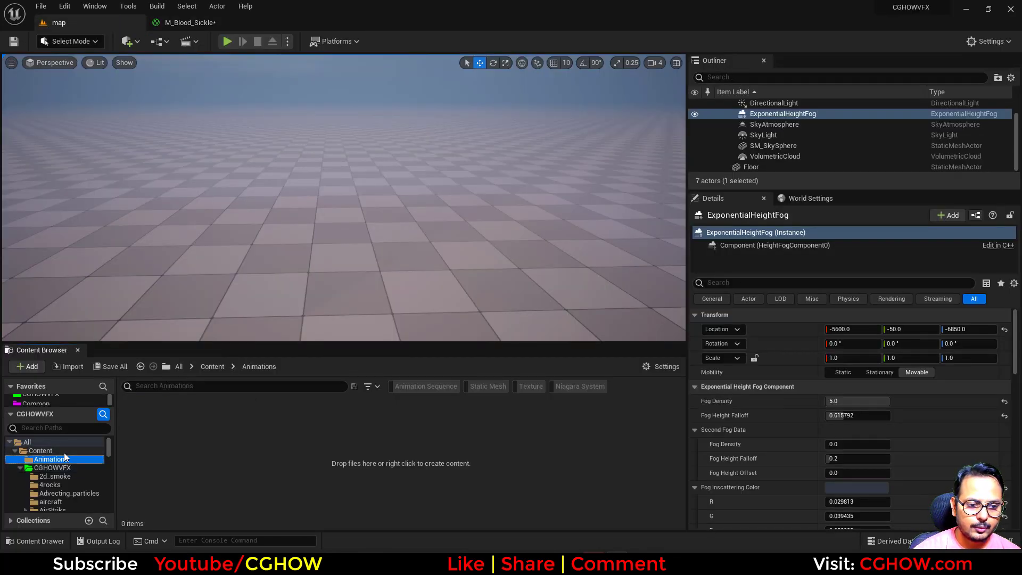
pyautogui.click(484, 387)
pyautogui.click(314, 386)
pyautogui.write('toru')
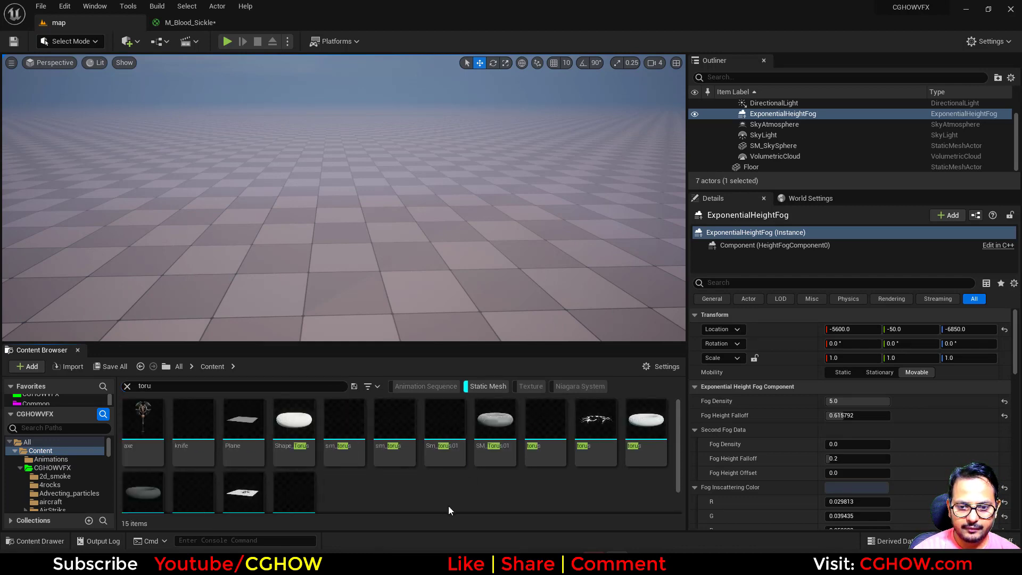
# - Inspect the torus static mesh, keep it selected and set it as the preview mesh of M_Blood_Sickle
pyautogui.click(646, 441)
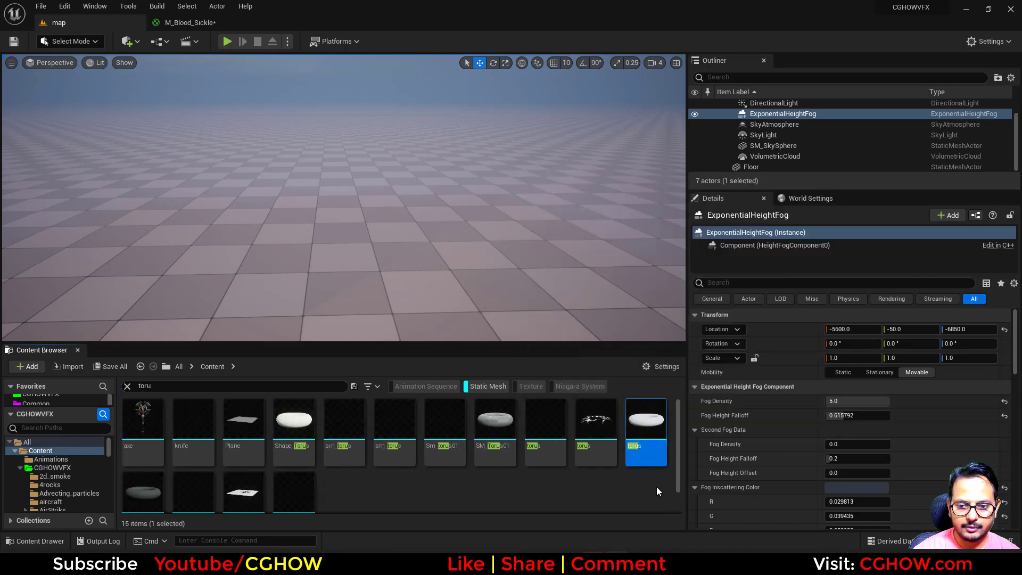
pyautogui.doubleClick(637, 438)
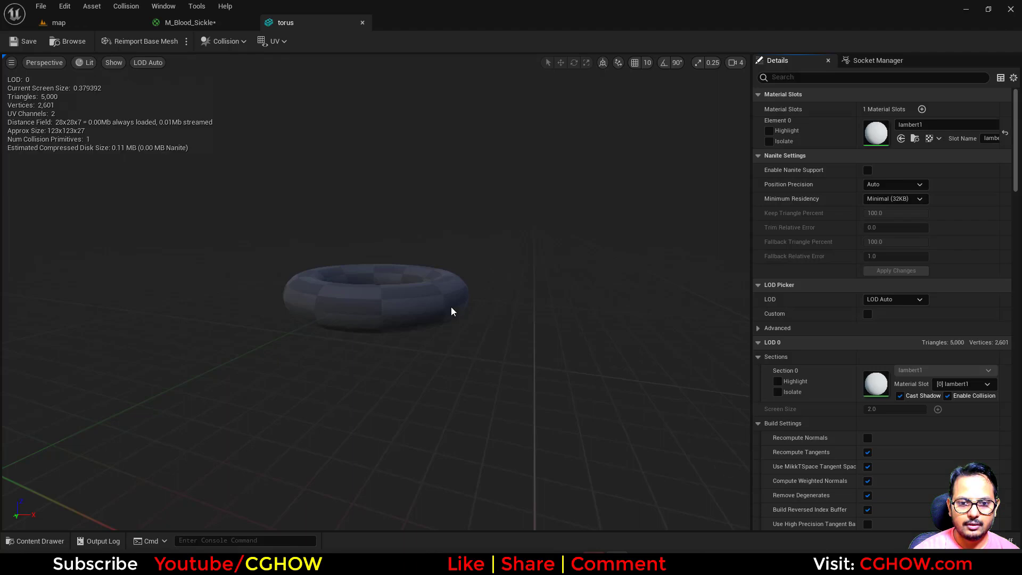
pyautogui.click(362, 22)
pyautogui.click(89, 24)
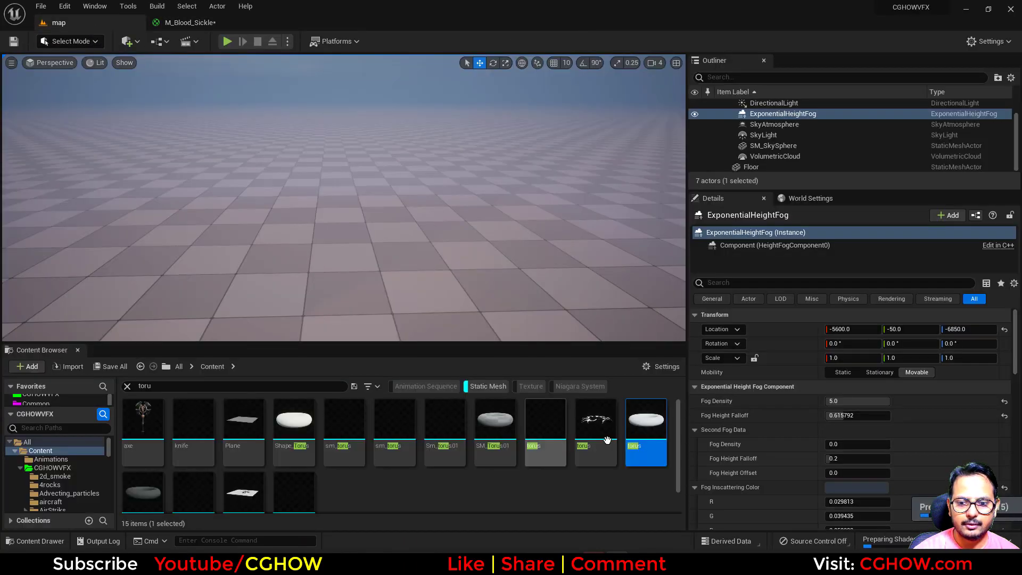
pyautogui.click(226, 25)
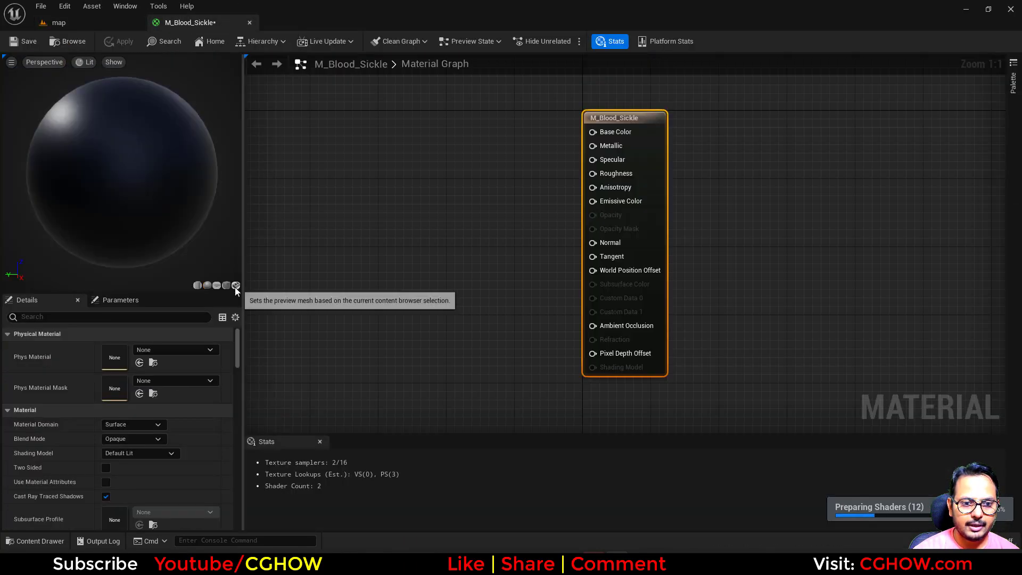
pyautogui.click(235, 286)
pyautogui.moveTo(160, 213); pyautogui.dragTo(160, 234)
pyautogui.moveTo(338, 268); pyautogui.dragTo(451, 275, button='right')
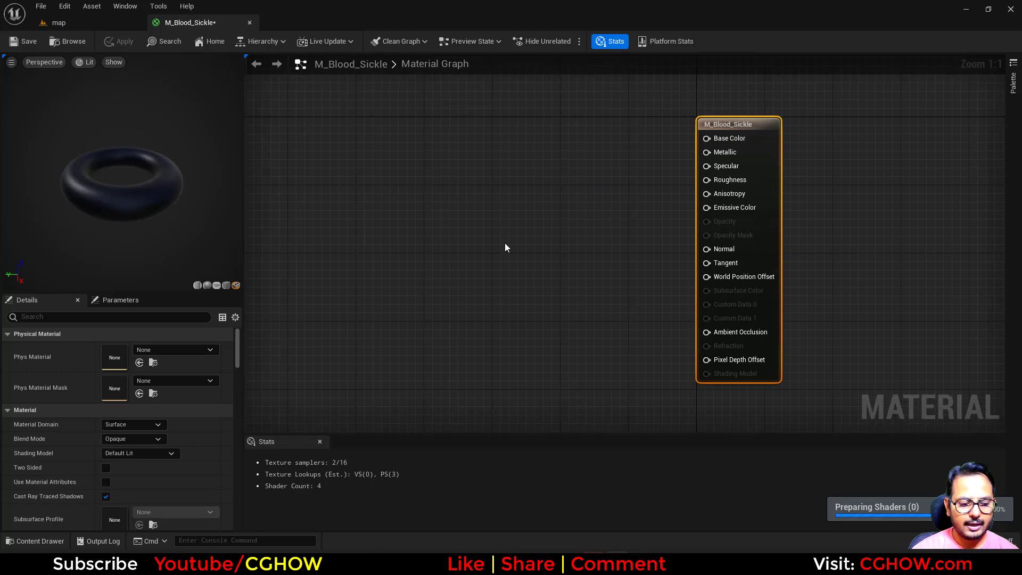
# - Add a TexCoord node and feed it into a component mask that passes only the R channel
pyautogui.click(505, 242)
pyautogui.press('u')
pyautogui.click(344, 190)
pyautogui.press('c')
pyautogui.click(436, 190)
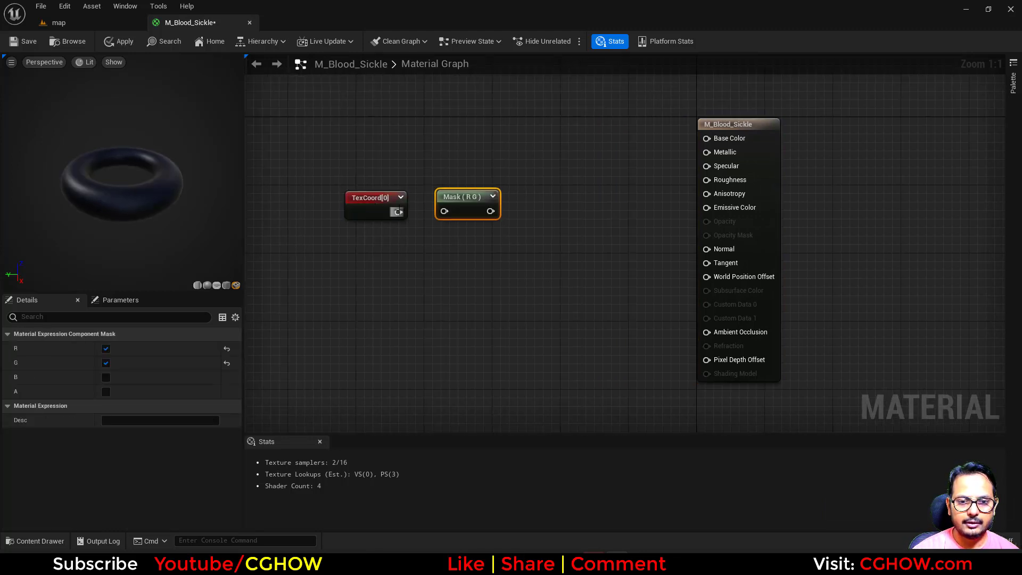
pyautogui.click(106, 363)
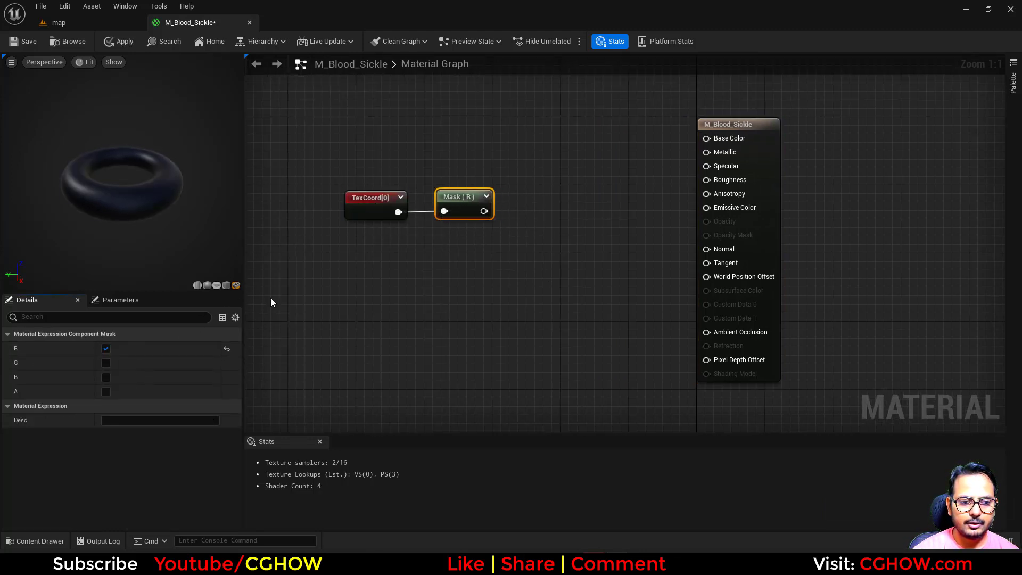
pyautogui.hotkey('shift', 'c')
pyautogui.keyDown('shift'); pyautogui.click(470, 216); pyautogui.keyUp('shift')
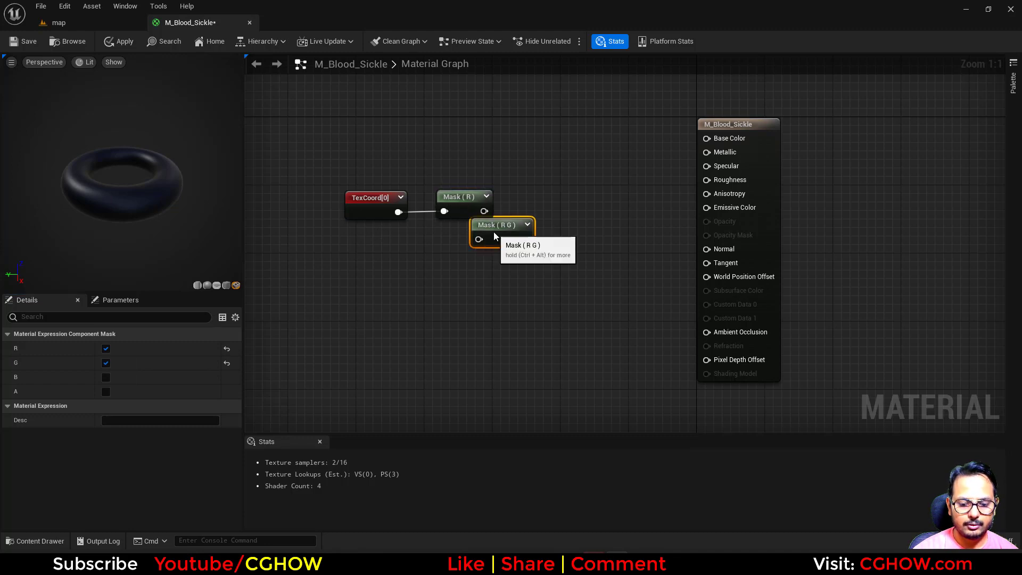
pyautogui.press('Delete')
# - Preview the Mask (R) node on the torus and align it with the TexCoord node
pyautogui.click(463, 205)
pyautogui.press('space')
pyautogui.moveTo(377, 213); pyautogui.dragTo(387, 257, button='right')
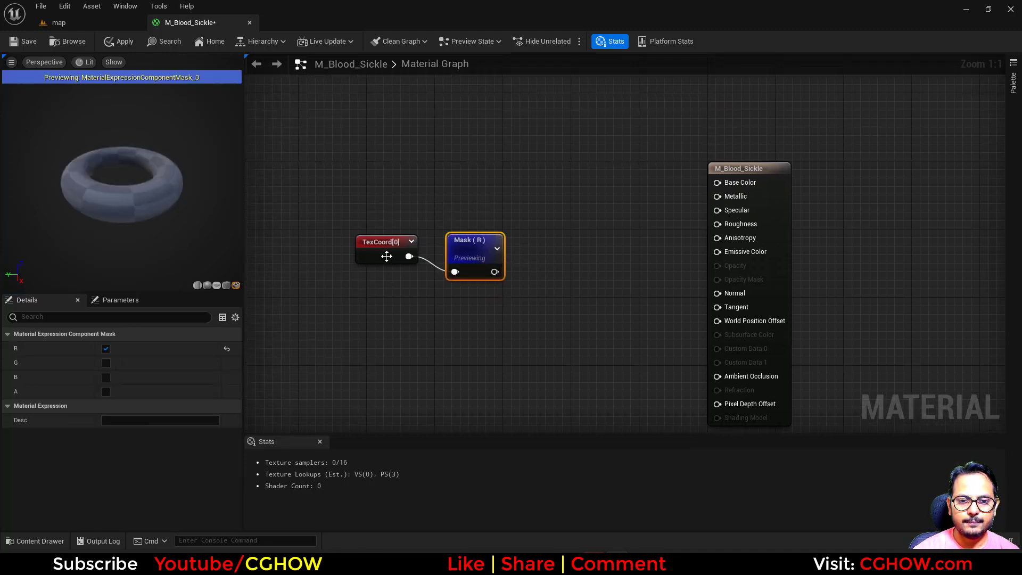
pyautogui.moveTo(386, 257); pyautogui.dragTo(373, 269)
pyautogui.moveTo(189, 251); pyautogui.dragTo(93, 235)
pyautogui.moveTo(479, 243); pyautogui.dragTo(459, 238)
# - Connect a Sine node with period 2 to the R mask and preview its output on the torus
pyautogui.moveTo(506, 268); pyautogui.dragTo(512, 262)
pyautogui.write('sine')
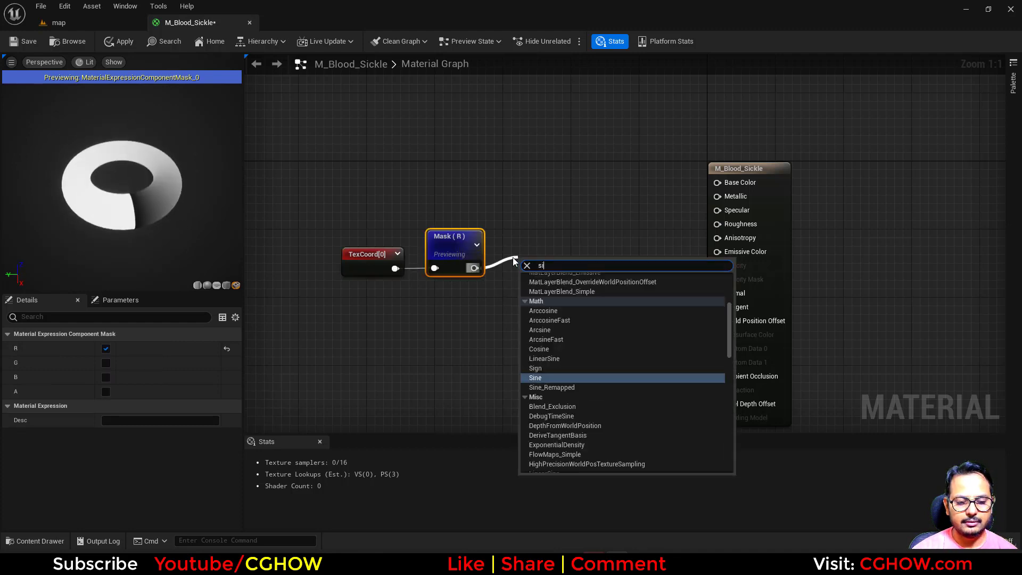
pyautogui.click(549, 368)
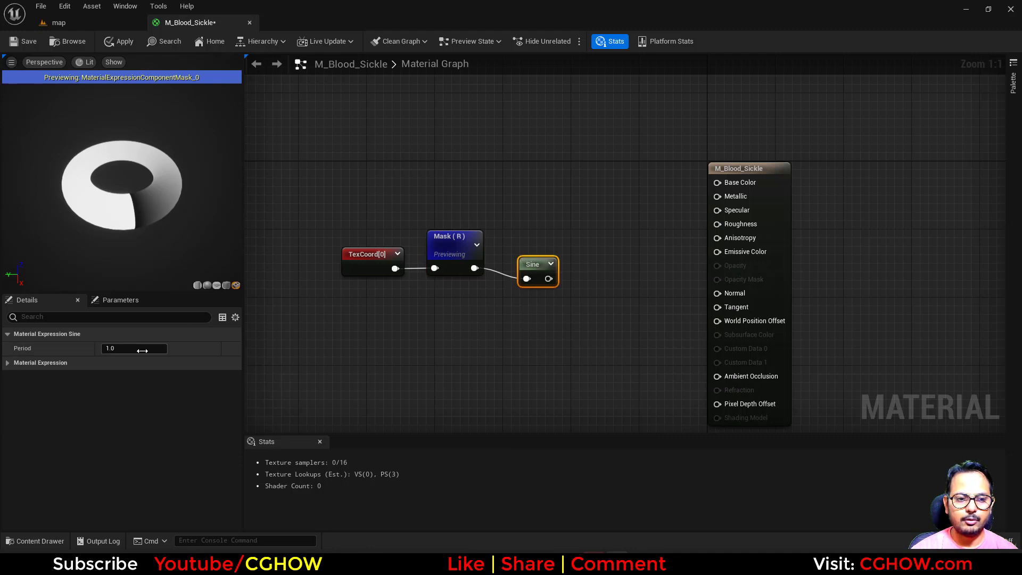
pyautogui.write('2')
pyautogui.moveTo(526, 266); pyautogui.dragTo(509, 223)
pyautogui.press('space')
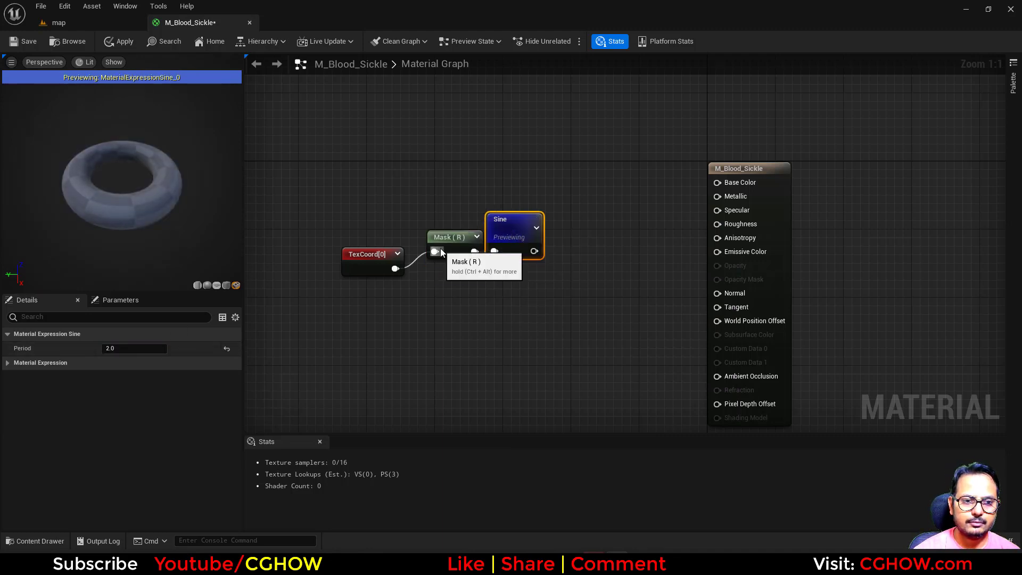
pyautogui.moveTo(435, 251); pyautogui.dragTo(439, 271)
pyautogui.moveTo(164, 257)
pyautogui.mouseDown()
pyautogui.moveTo(186, 240)
pyautogui.moveTo(160, 242)
pyautogui.mouseUp()
pyautogui.moveTo(381, 329); pyautogui.dragTo(413, 306, button='right')
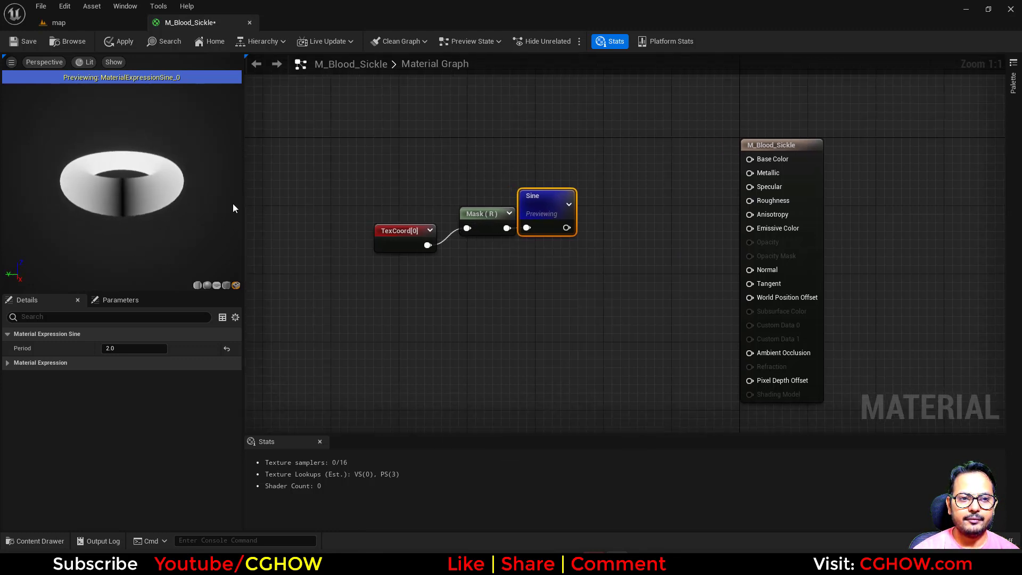
pyautogui.moveTo(456, 269); pyautogui.dragTo(425, 239, button='right')
# - Add a RadialGradientExponential node below the existing nodes and preview it on the torus
pyautogui.rightClick(395, 263)
pyautogui.write('radial')
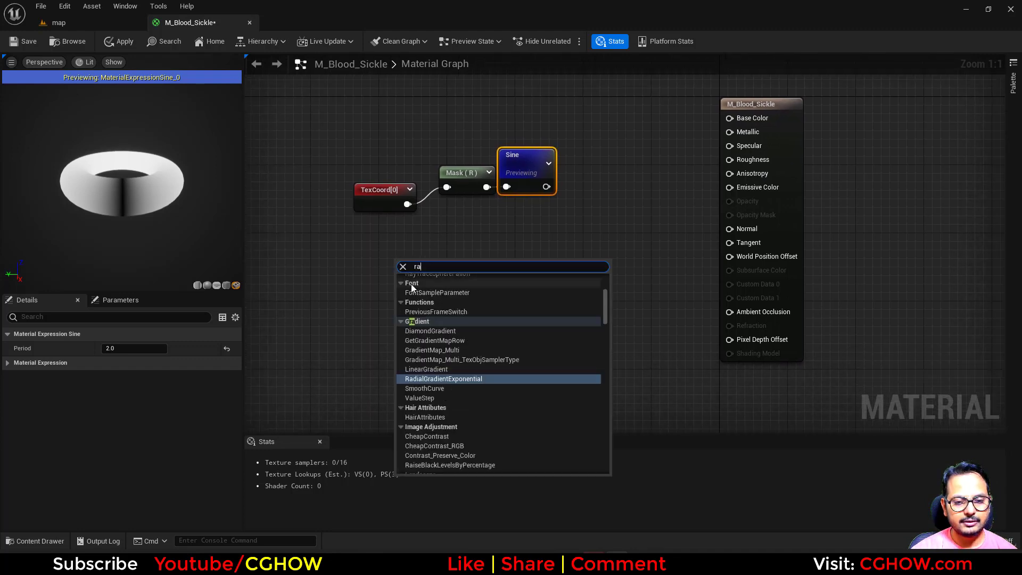
pyautogui.click(448, 372)
pyautogui.moveTo(504, 319); pyautogui.dragTo(497, 345)
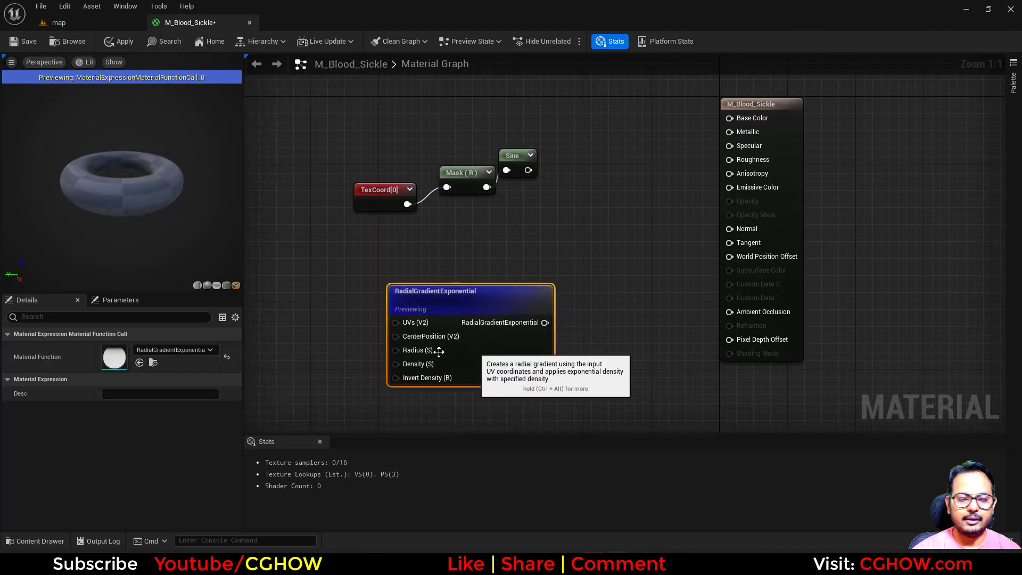
pyautogui.moveTo(112, 193)
pyautogui.mouseDown()
pyautogui.moveTo(88, 234)
pyautogui.moveTo(128, 207)
pyautogui.moveTo(194, 200)
pyautogui.moveTo(181, 199)
pyautogui.mouseUp()
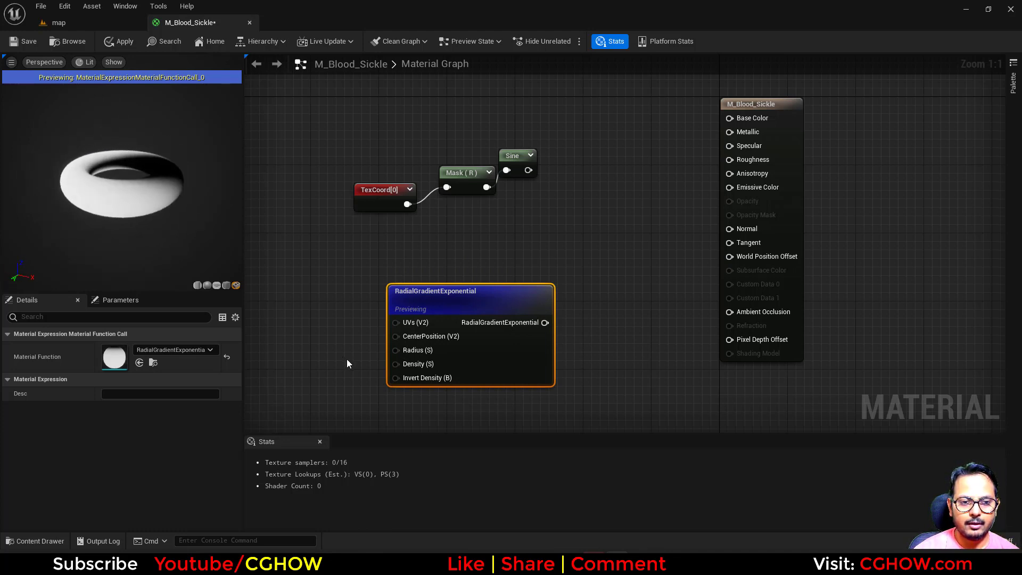
# - Connect a constant of 0.3 to the Radius input of the RadialGradientExponential node and inspect the torus preview
pyautogui.click(340, 338)
pyautogui.click(360, 346)
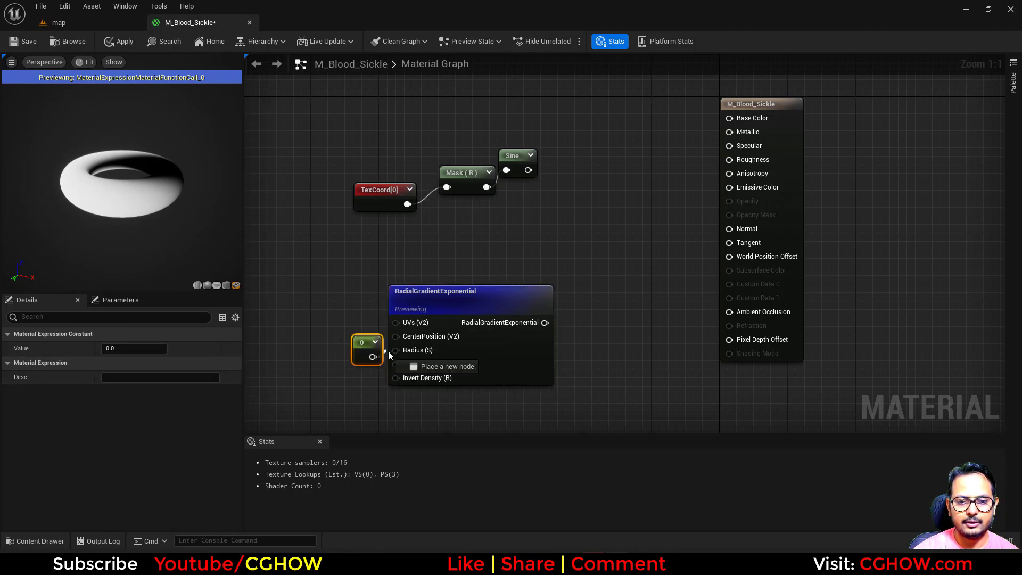
pyautogui.moveTo(388, 350); pyautogui.dragTo(389, 349)
pyautogui.click(135, 348)
pyautogui.write('0.3')
pyautogui.press('Return')
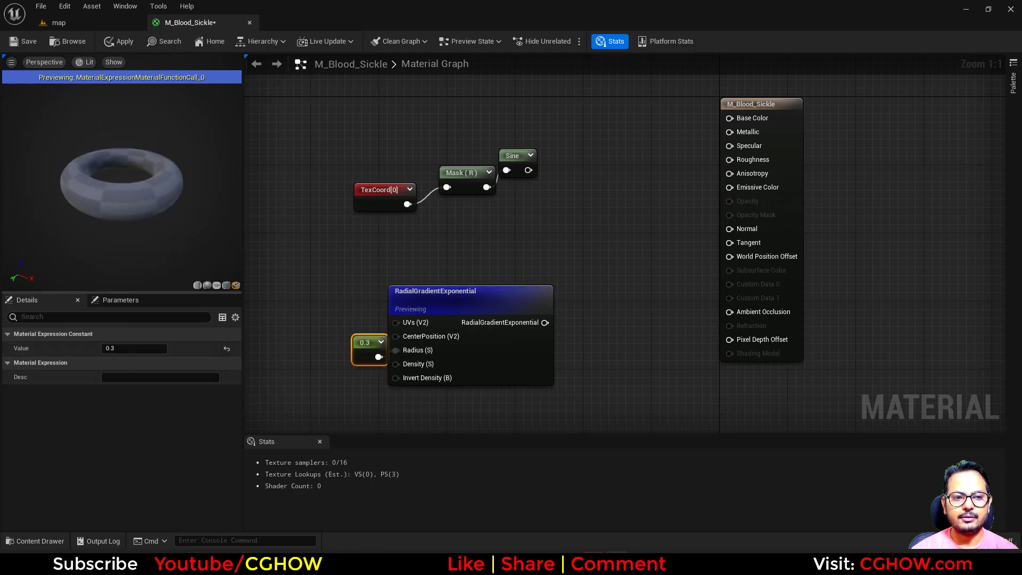
pyautogui.moveTo(135, 209); pyautogui.dragTo(160, 209)
pyautogui.moveTo(373, 356); pyautogui.dragTo(350, 349)
# - Delete the TexCoord, Mask and Sine nodes and move the radial gradient with its constant into their place
pyautogui.moveTo(332, 90); pyautogui.dragTo(580, 245)
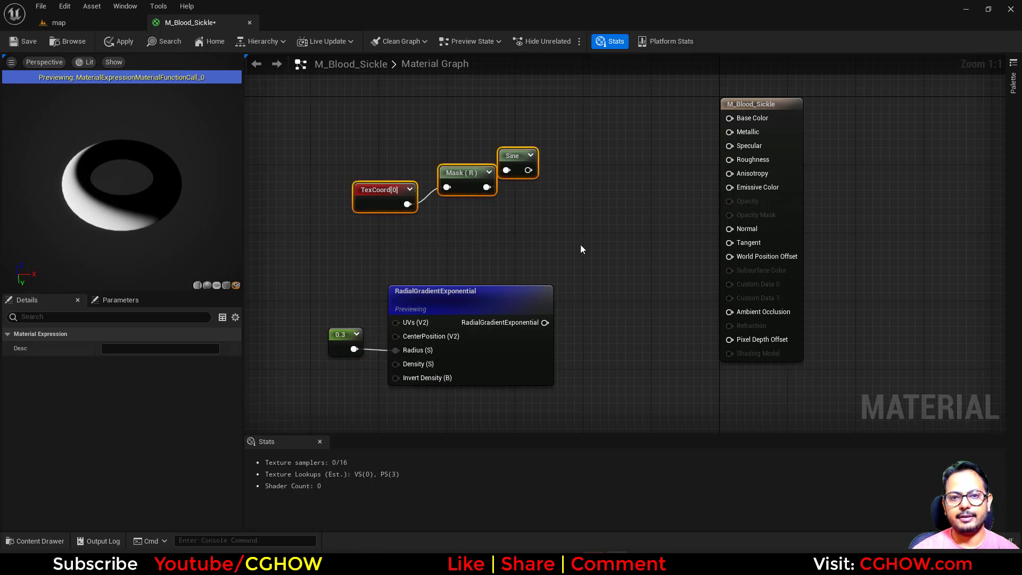
pyautogui.press('Delete')
pyautogui.moveTo(278, 266); pyautogui.dragTo(434, 172)
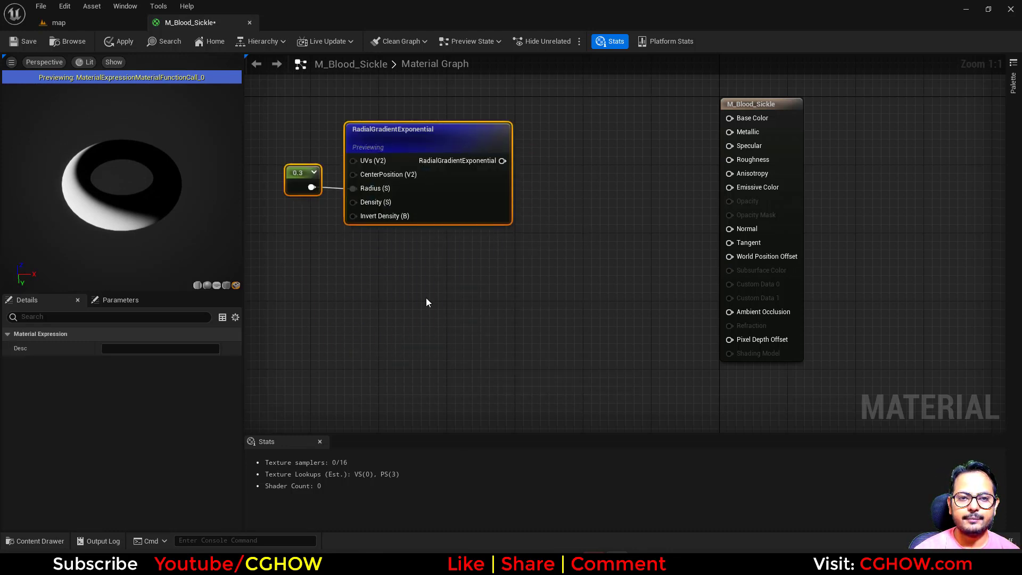
pyautogui.click(422, 300)
pyautogui.moveTo(399, 308); pyautogui.dragTo(452, 349, button='right')
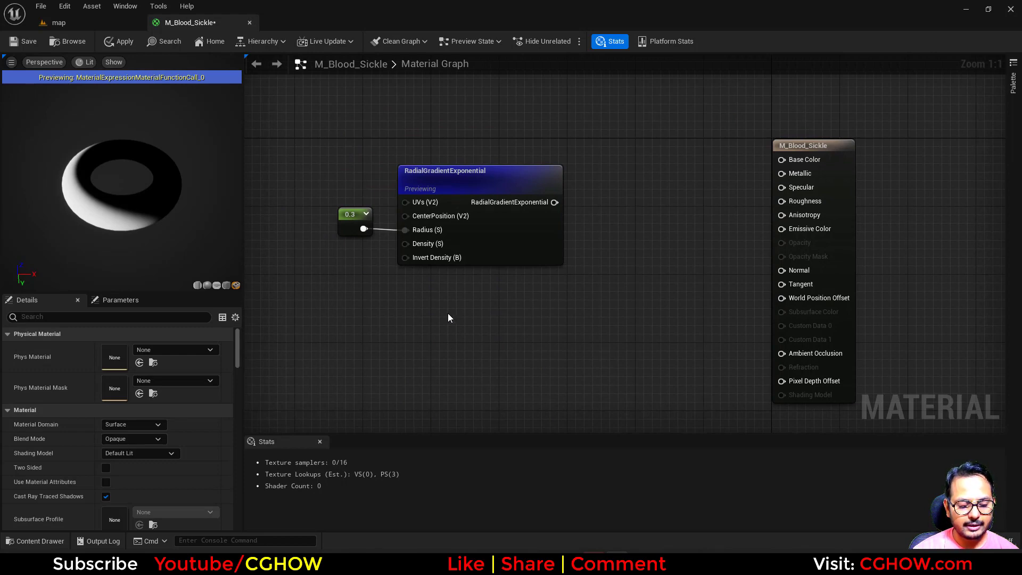
# - Add a Texture Sample node below the radial gradient and assign the T_Noise_Aura_Blur_01 texture to it
pyautogui.click(428, 305)
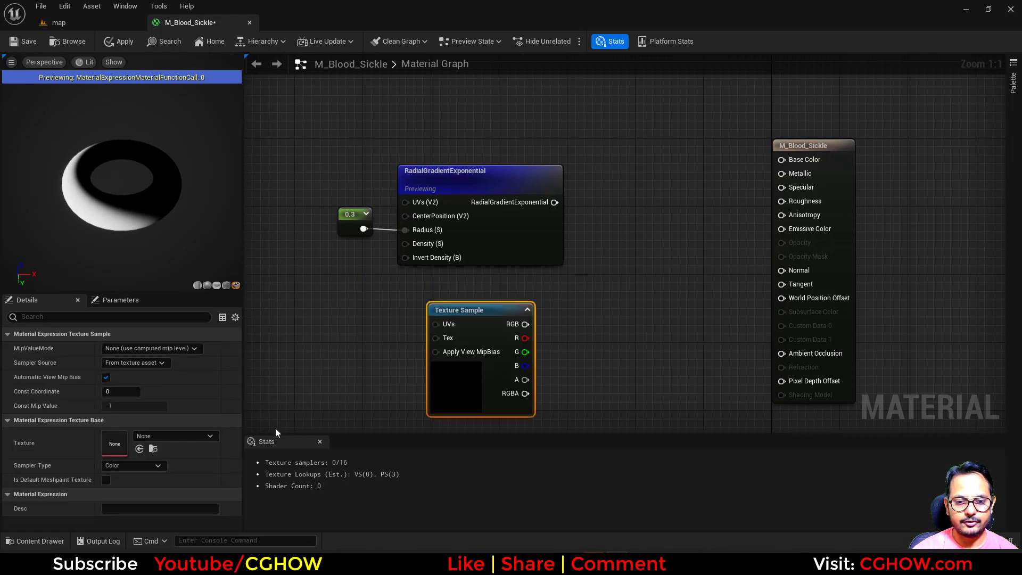
pyautogui.click(176, 436)
pyautogui.write('aura')
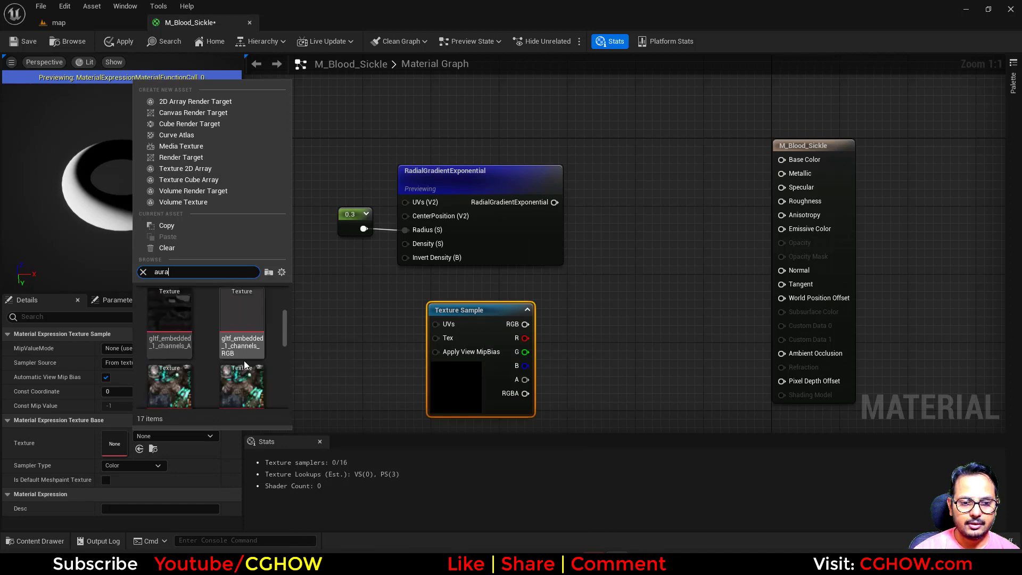
pyautogui.scroll(-3, 248, 360)
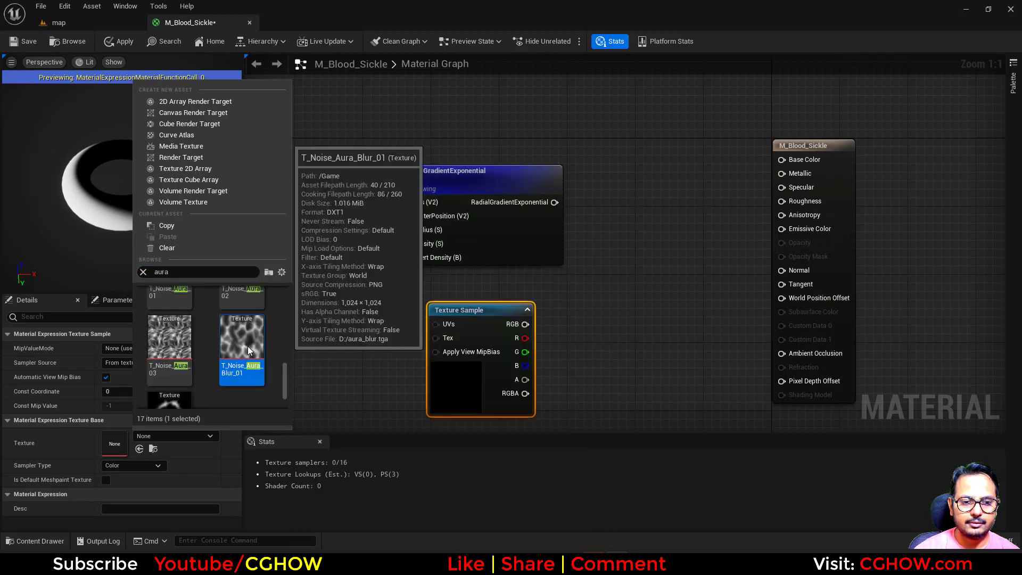
pyautogui.click(247, 346)
pyautogui.moveTo(251, 346); pyautogui.dragTo(257, 314, button='right')
# - Switch to the browser, capture a screenshot of the paused reference video and open the saved image
pyautogui.hotkey('alt', 'Tab')
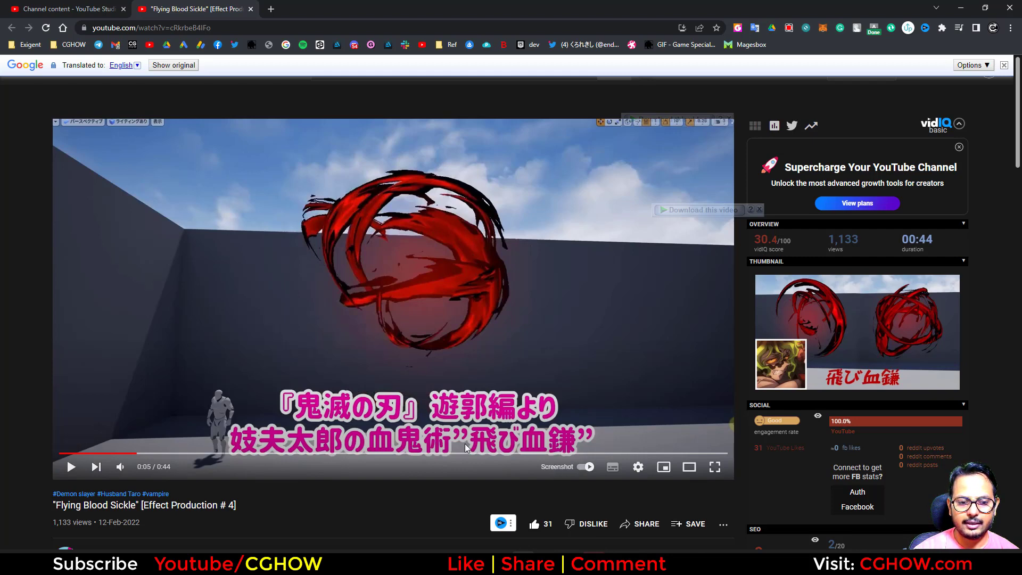
pyautogui.click(554, 467)
pyautogui.click(65, 525)
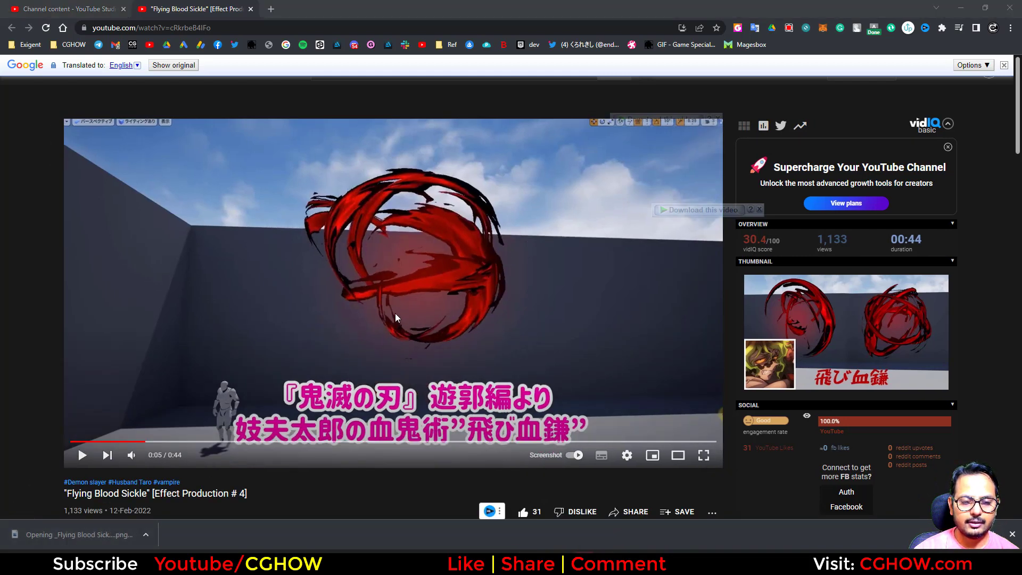
# - Zoom in on the saved sickle screenshot to study its colour streaks, and return to the material editor
pyautogui.scroll(5, 497, 216)
pyautogui.scroll(2, 541, 182)
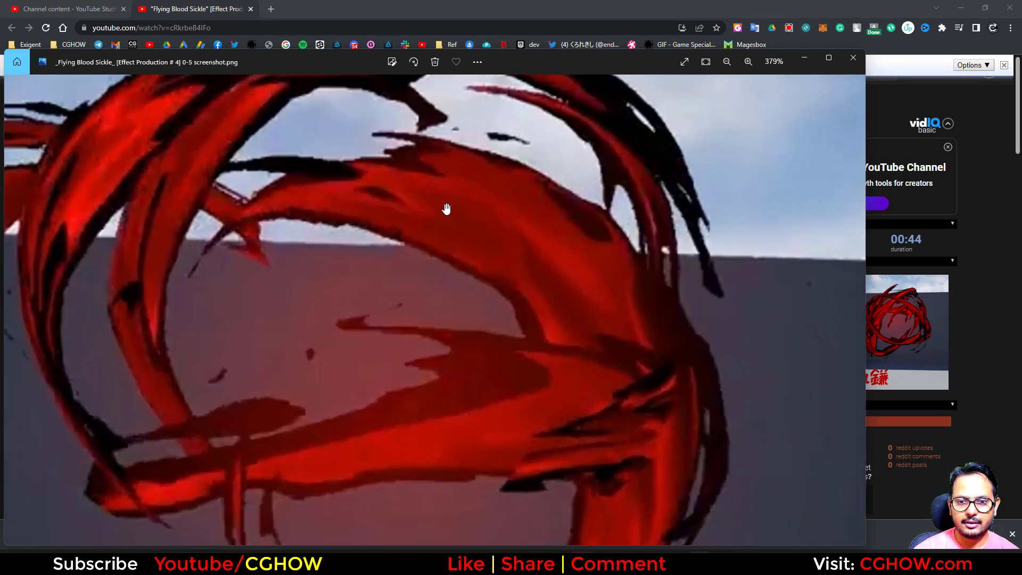
pyautogui.click(963, 9)
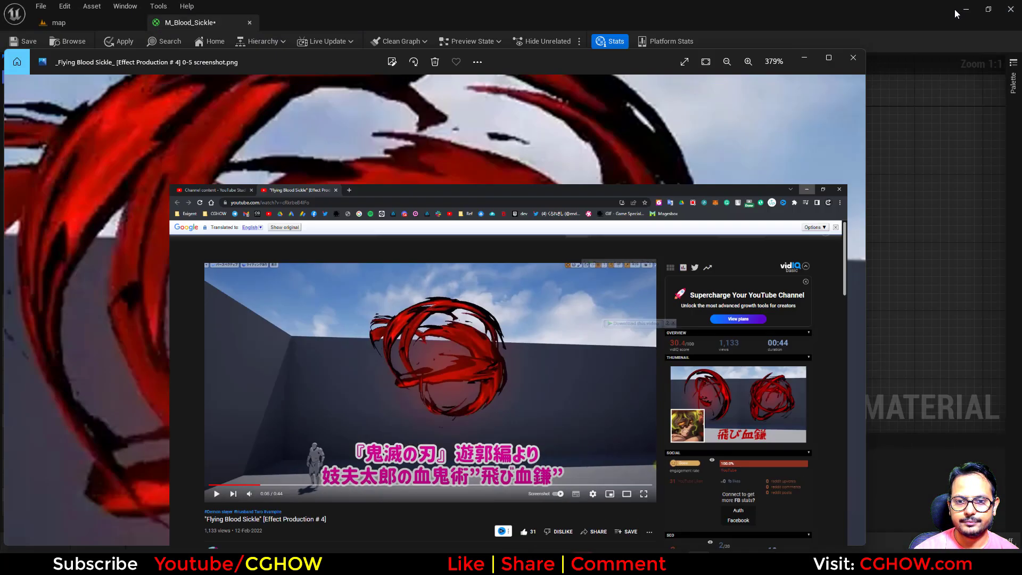
pyautogui.click(805, 57)
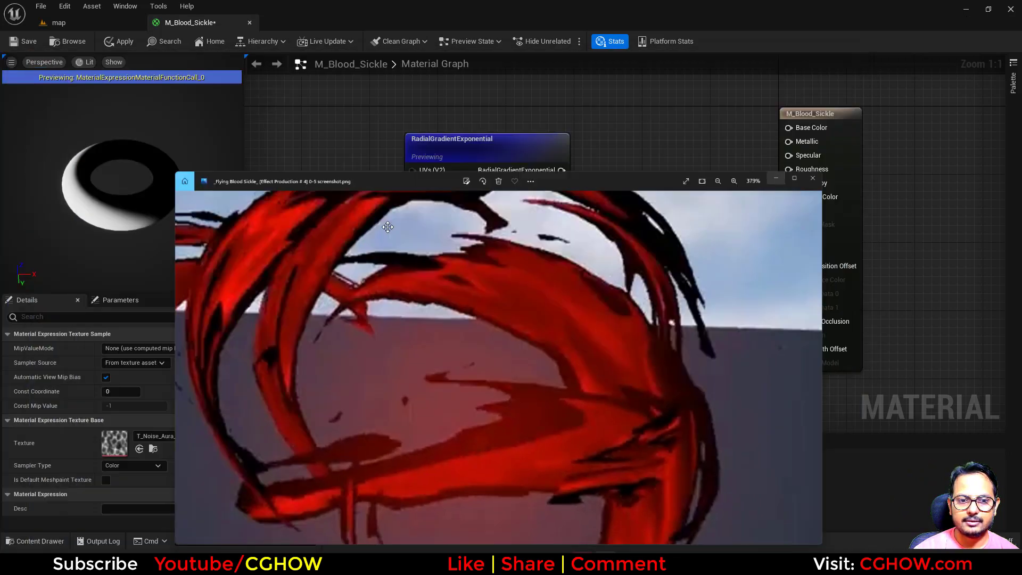
# - Set the M_Blood_Sickle material's blend mode to Masked and enable Two Sided
pyautogui.click(834, 144)
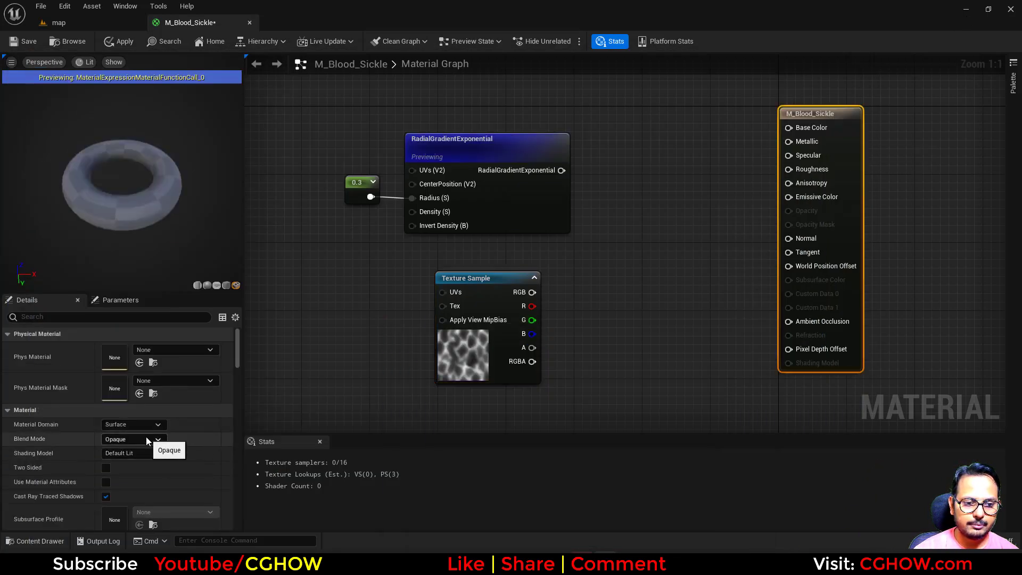
pyautogui.click(146, 436)
pyautogui.click(126, 460)
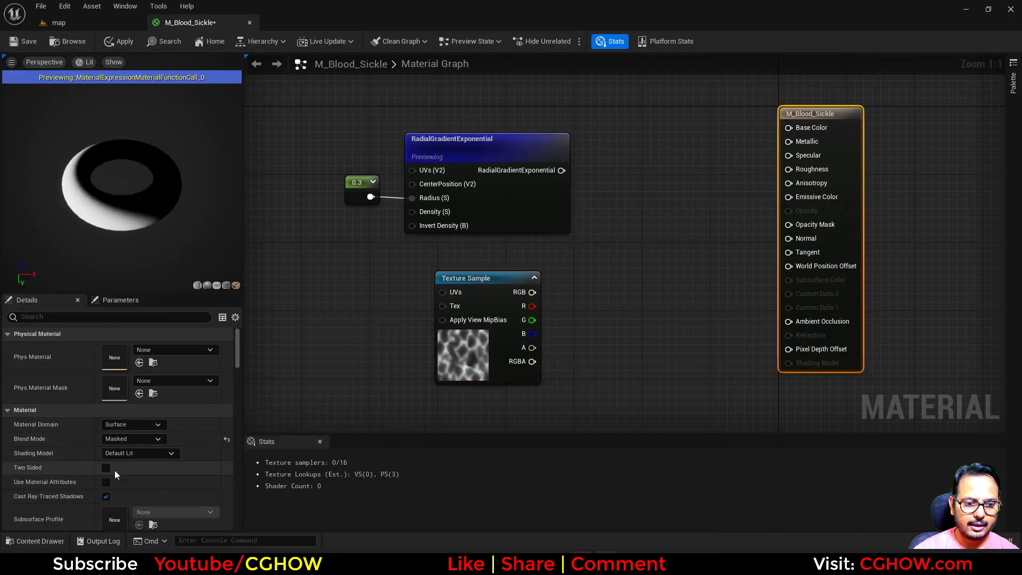
pyautogui.moveTo(531, 320); pyautogui.dragTo(515, 346, button='right')
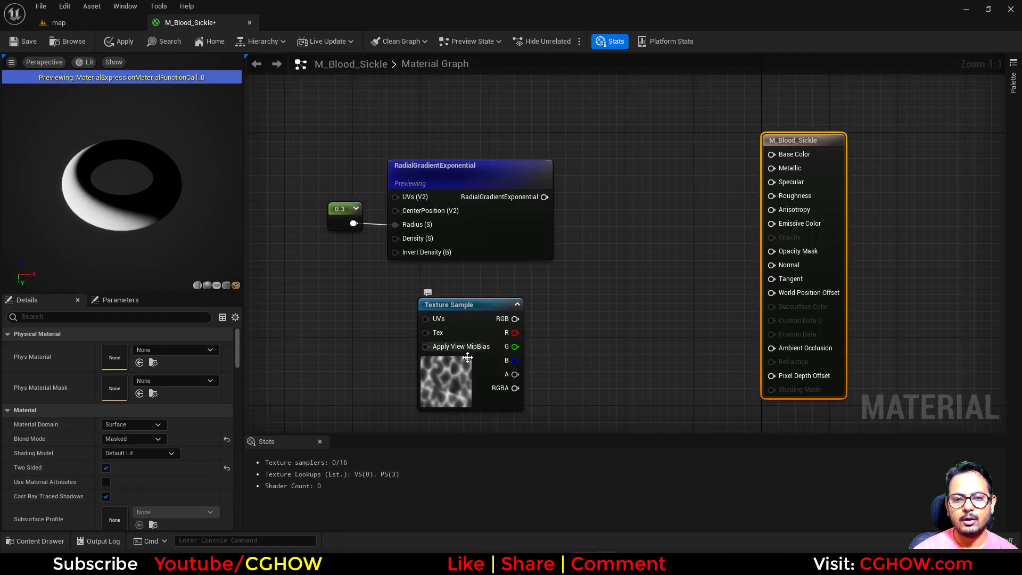
# - Preview the Texture Sample node on its own and inspect the noise on the torus
pyautogui.click(458, 373)
pyautogui.press('space')
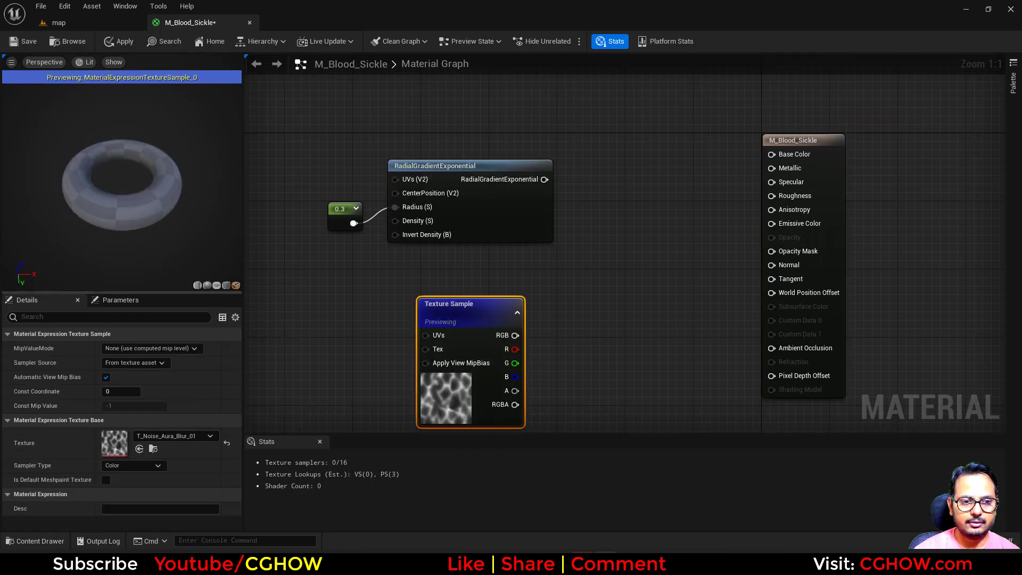
pyautogui.moveTo(122, 197); pyautogui.dragTo(147, 177)
# - Add a TexCoord node beside the Texture Sample and connect it to the UVs input
pyautogui.moveTo(466, 372); pyautogui.dragTo(479, 335, button='right')
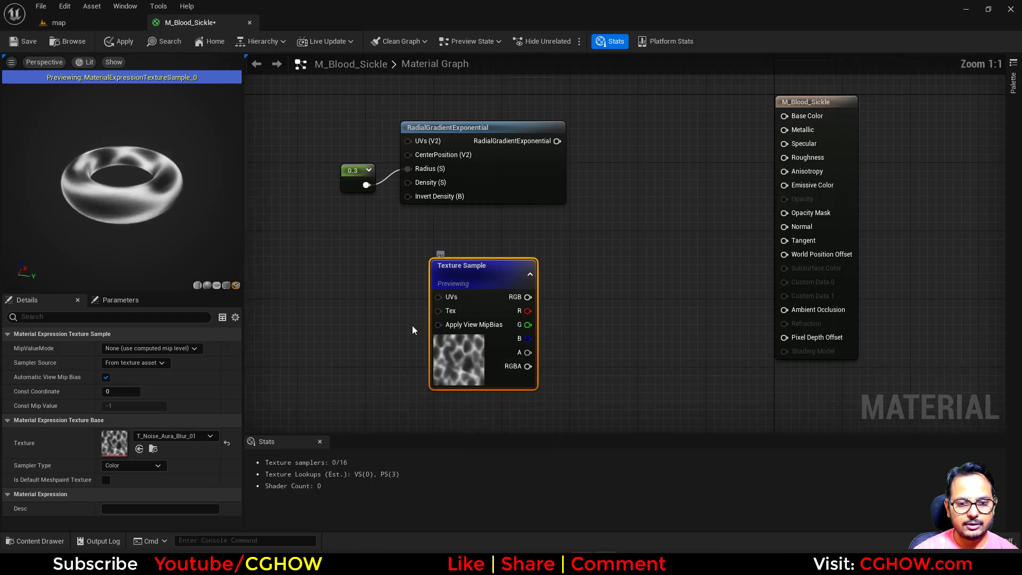
pyautogui.press('u')
pyautogui.click(337, 275)
pyautogui.moveTo(346, 290); pyautogui.dragTo(317, 300)
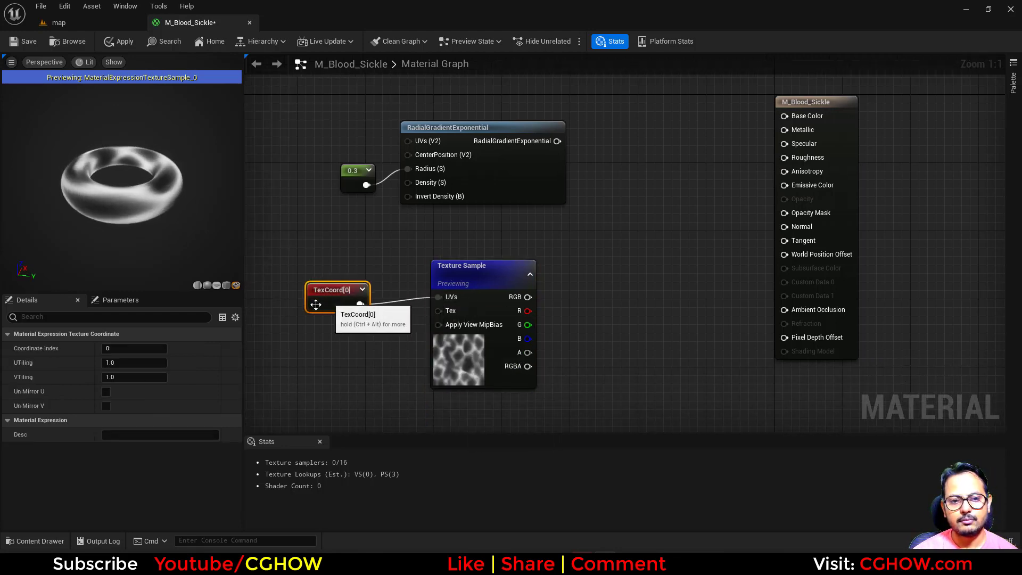
# - Try UTiling values of 2 and 4 on the TexCoord node, inspecting the torus, and return UTiling to 1
pyautogui.click(135, 362)
pyautogui.write('2')
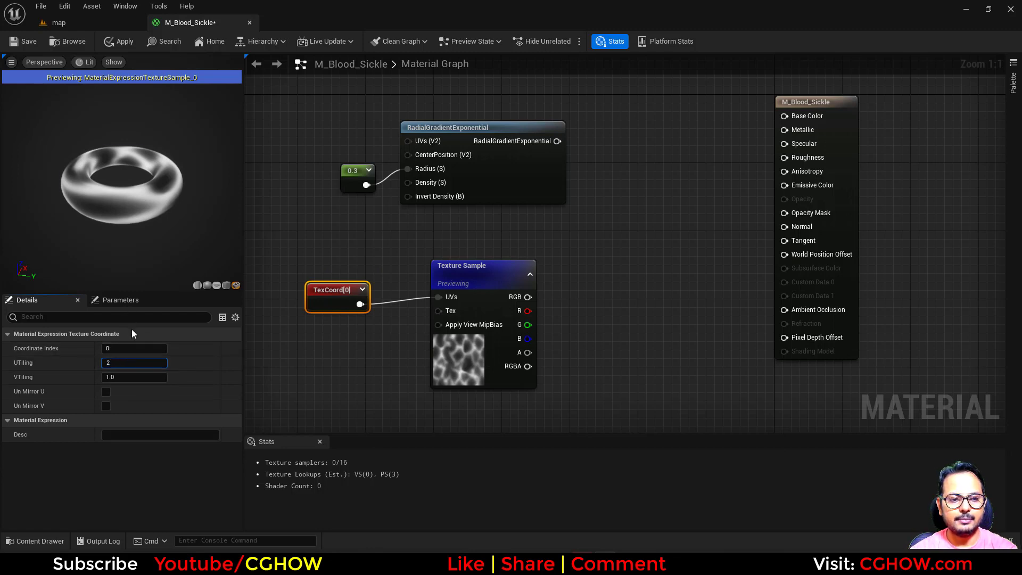
pyautogui.press('Return')
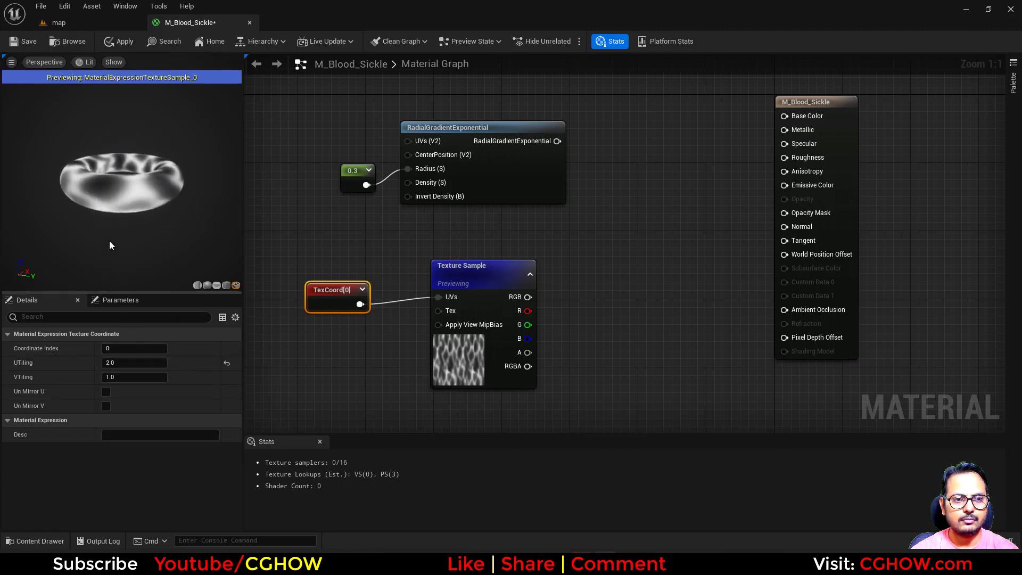
pyautogui.moveTo(110, 241); pyautogui.dragTo(133, 238)
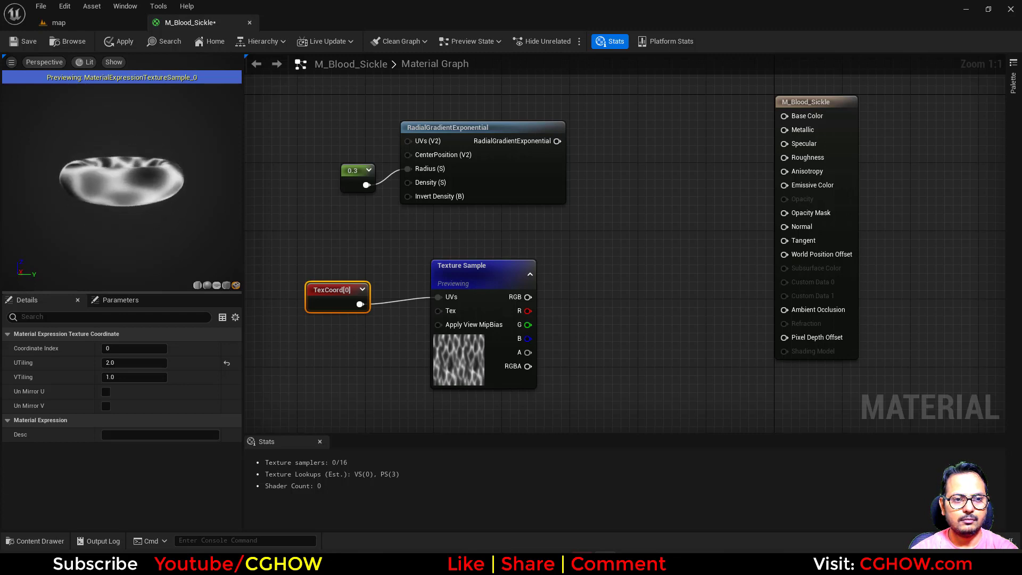
pyautogui.click(120, 376)
pyautogui.click(123, 365)
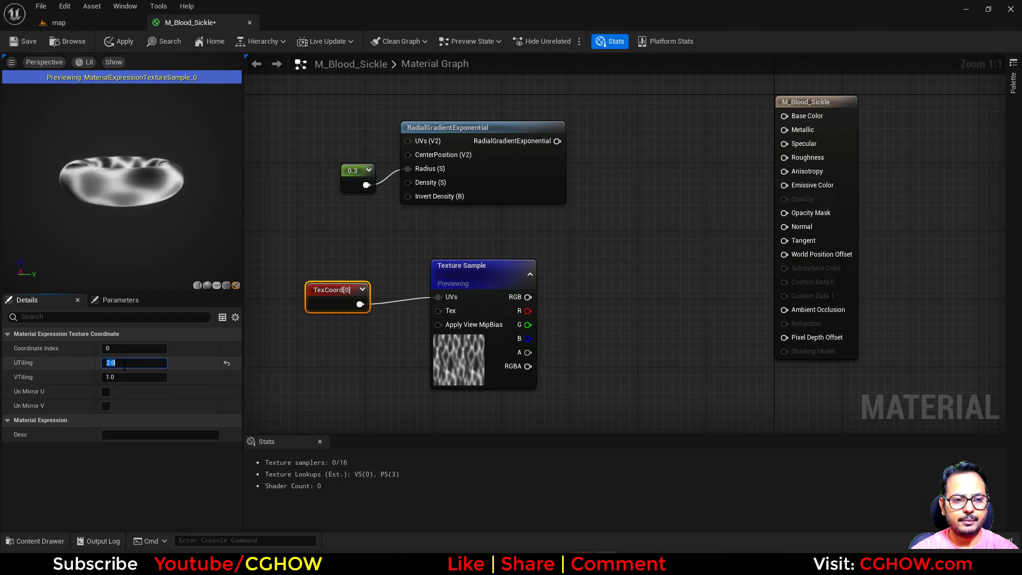
pyautogui.write('4')
pyautogui.press('Return')
pyautogui.moveTo(146, 239); pyautogui.dragTo(121, 276)
pyautogui.click(122, 363)
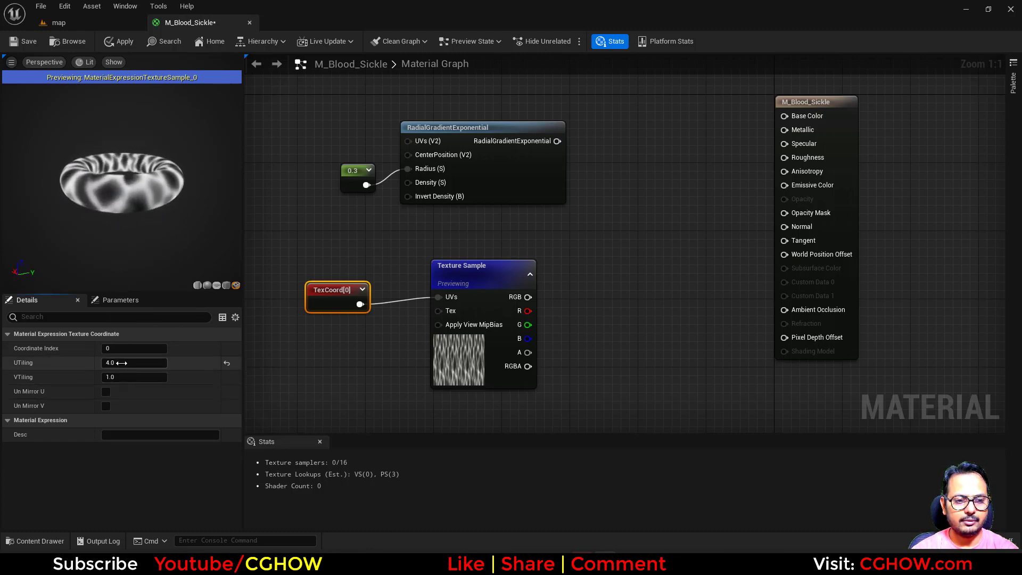
pyautogui.write('1')
pyautogui.press('Return')
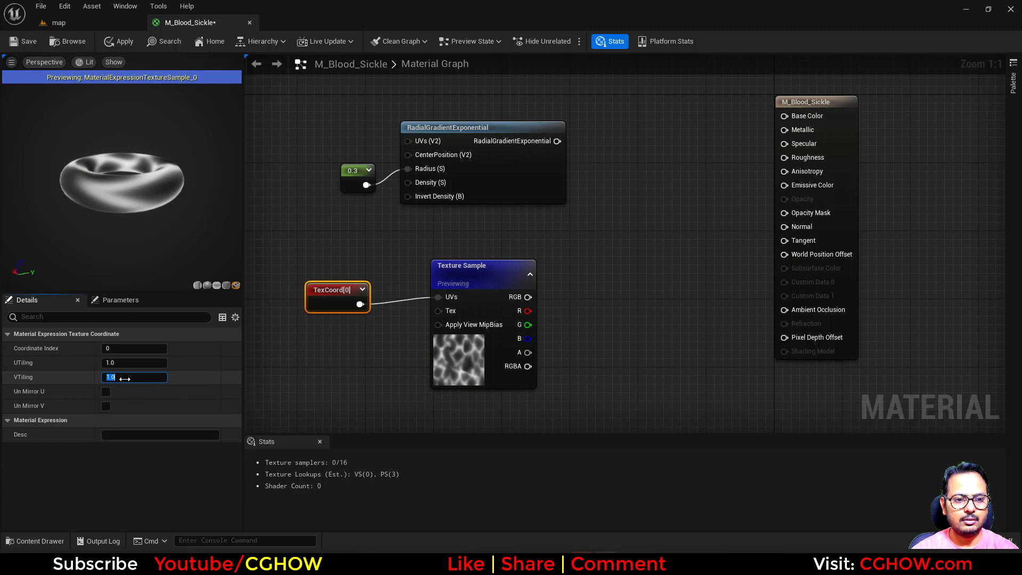
# - Try VTiling values of 2 and 4 on the TexCoord node and inspect the noise on the torus
pyautogui.write('2')
pyautogui.press('Return')
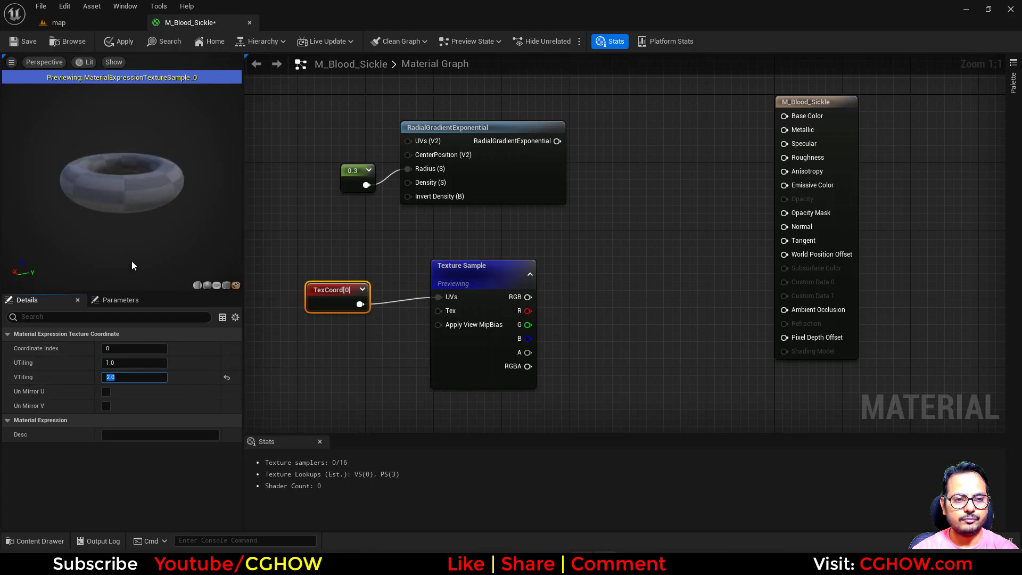
pyautogui.moveTo(127, 239)
pyautogui.mouseDown()
pyautogui.moveTo(131, 214)
pyautogui.moveTo(152, 243)
pyautogui.moveTo(136, 223)
pyautogui.mouseUp()
pyautogui.click(133, 377)
pyautogui.write('4')
pyautogui.press('Return')
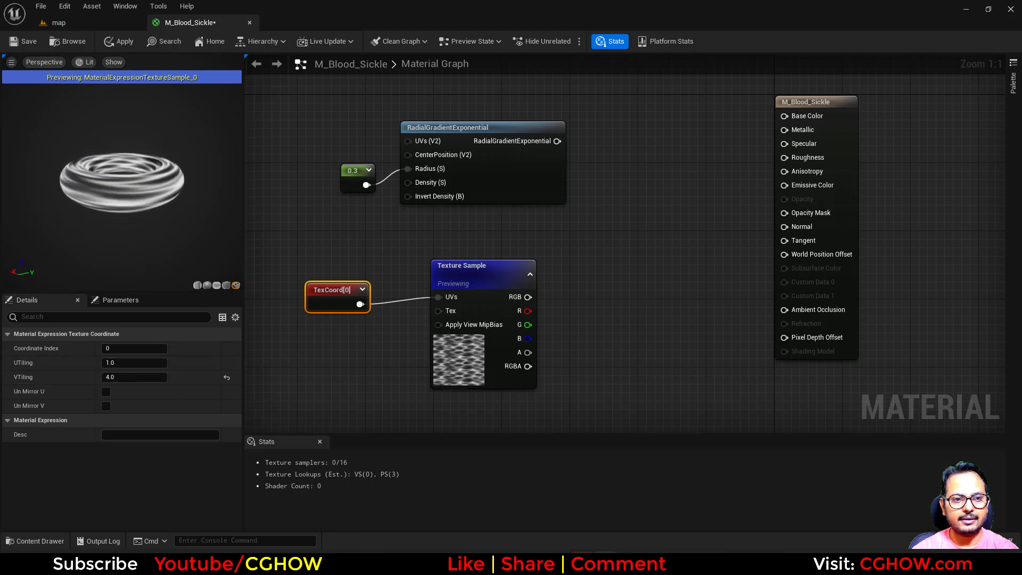
# - Set the TexCoord node's VTiling to 3
pyautogui.click(133, 377)
pyautogui.write('3')
pyautogui.press('Return')
# - Multiply the RadialGradientExponential output by the noise texture's red channel and preview the Multiply node on the torus
pyautogui.moveTo(554, 266); pyautogui.dragTo(484, 312, button='right')
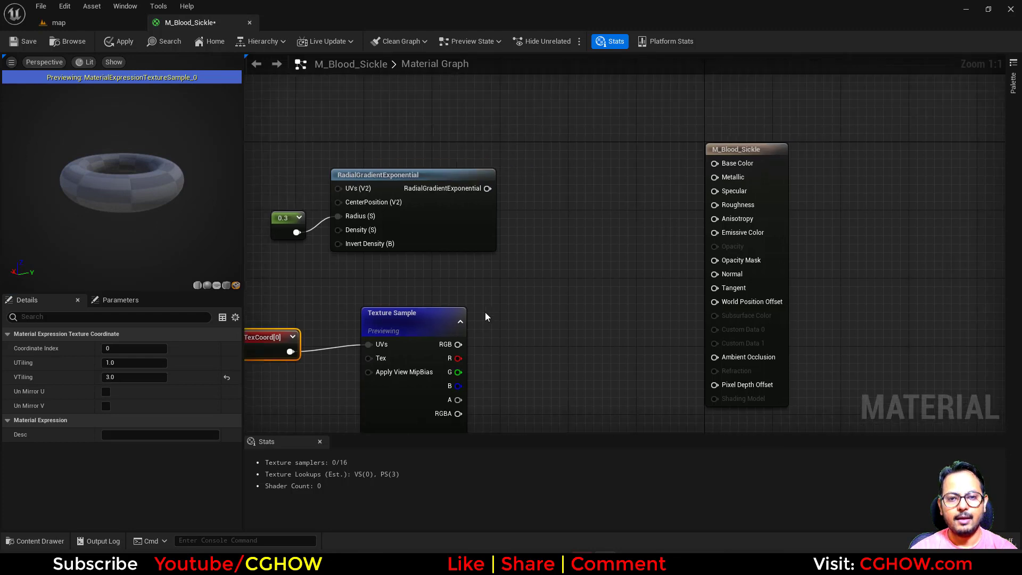
pyautogui.click(489, 296)
pyautogui.press('m')
pyautogui.click(478, 289)
pyautogui.moveTo(458, 358); pyautogui.dragTo(484, 321)
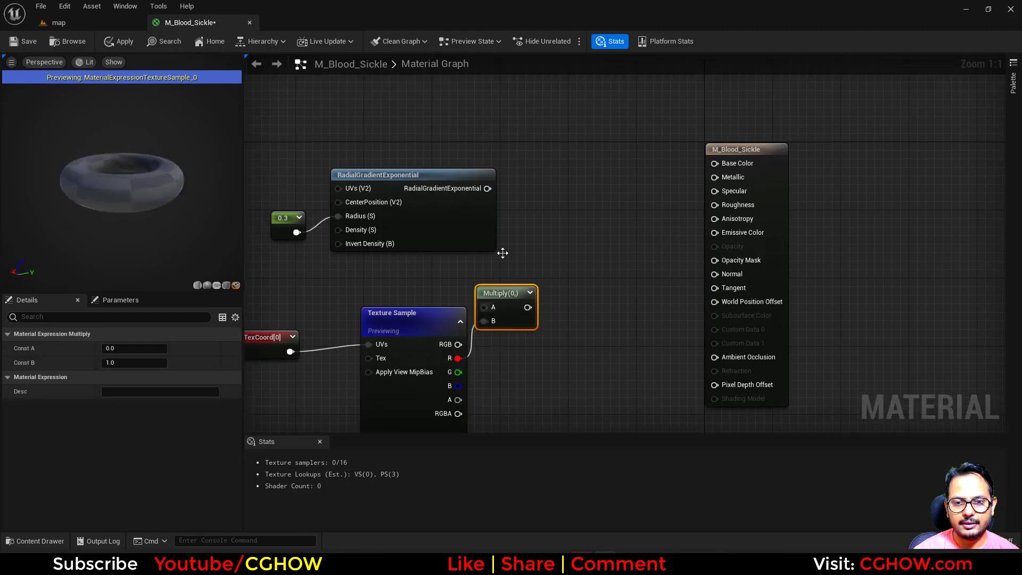
pyautogui.moveTo(487, 188); pyautogui.dragTo(485, 308)
pyautogui.moveTo(495, 295); pyautogui.dragTo(519, 299)
pyautogui.press('space')
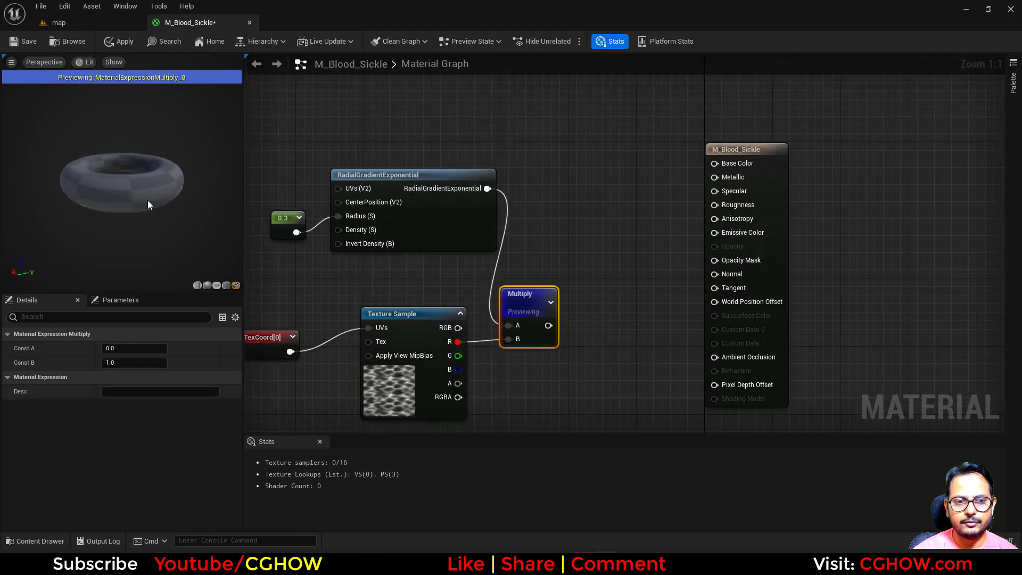
pyautogui.moveTo(106, 224)
pyautogui.mouseDown()
pyautogui.moveTo(107, 253)
pyautogui.moveTo(125, 202)
pyautogui.mouseUp()
pyautogui.moveTo(121, 180); pyautogui.dragTo(172, 182)
# - Add a 3ColorBlend node, feed the Multiply result into its Alpha input and preview it
pyautogui.moveTo(562, 339); pyautogui.dragTo(423, 325, button='right')
pyautogui.moveTo(393, 294); pyautogui.dragTo(402, 284)
pyautogui.moveTo(453, 288); pyautogui.dragTo(524, 329, button='right')
pyautogui.click(515, 309)
pyautogui.rightClick(513, 292)
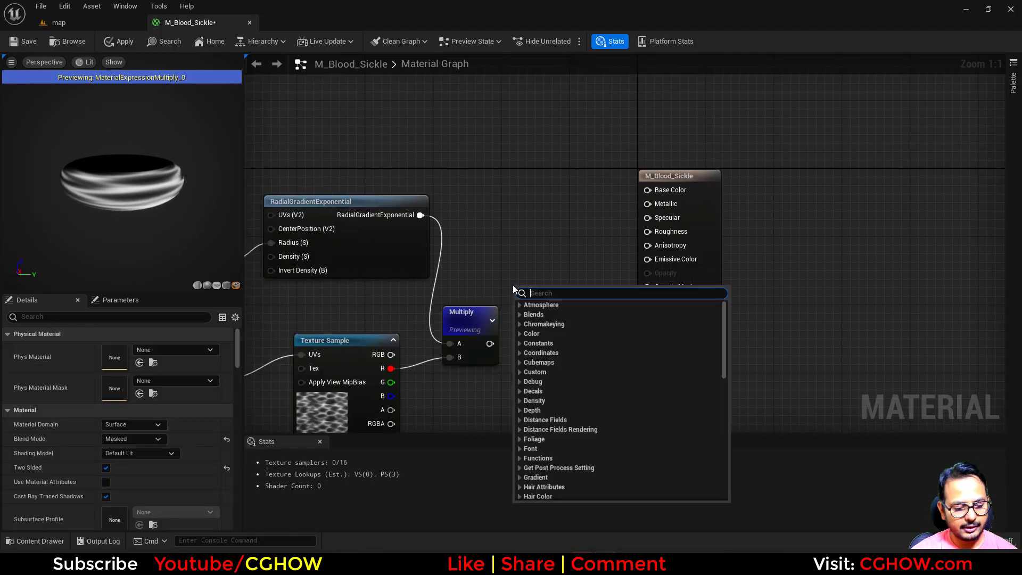
pyautogui.write('3c')
pyautogui.click(552, 336)
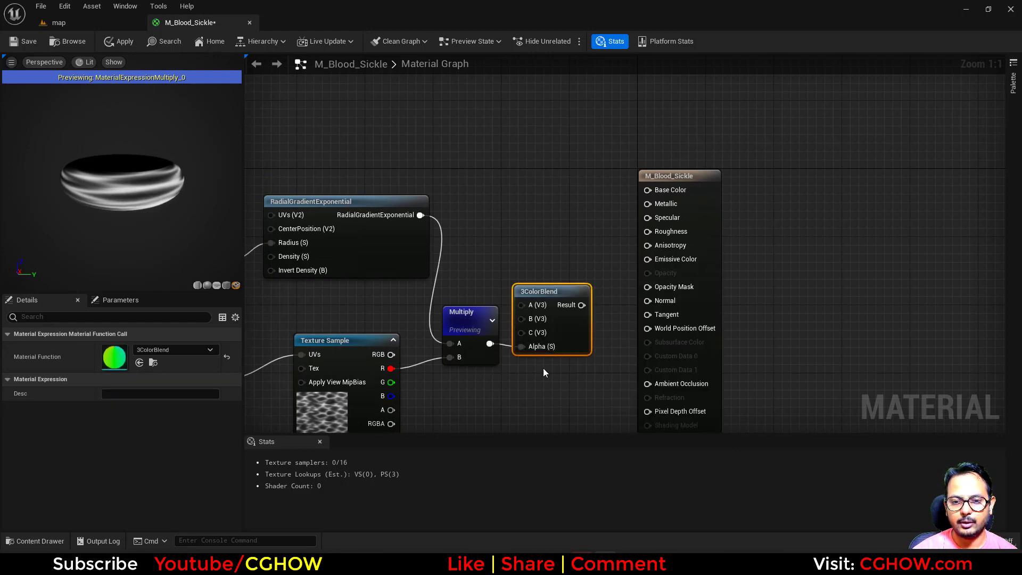
pyautogui.moveTo(574, 327); pyautogui.dragTo(587, 285)
pyautogui.press('space')
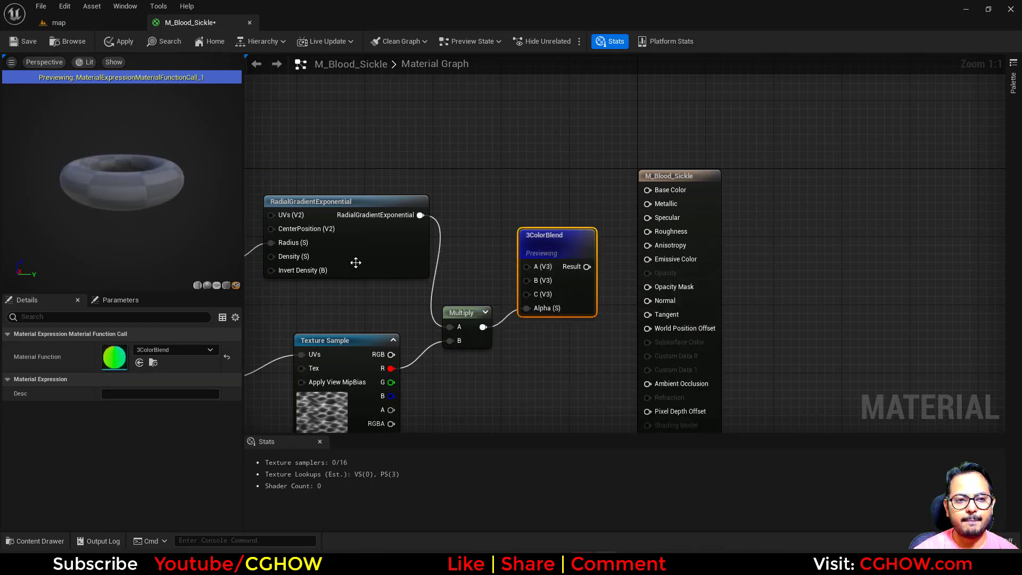
# - Insert a Power node with exponent 0.5 between the noise texture's red channel and the Multiply node's B input
pyautogui.moveTo(440, 321); pyautogui.dragTo(528, 272, button='right')
pyautogui.click(382, 384)
pyautogui.click(466, 328)
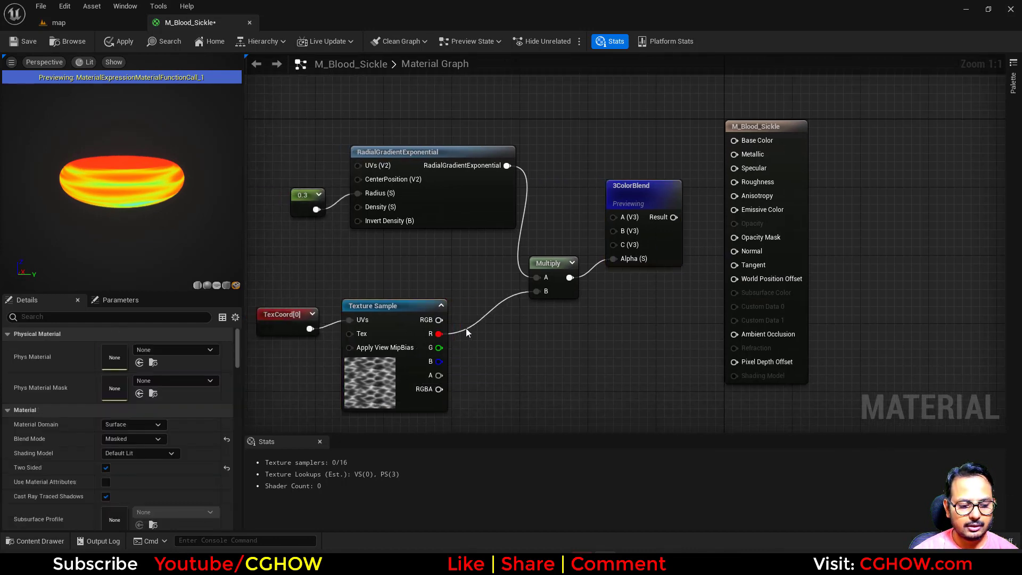
pyautogui.press('e')
pyautogui.click(465, 324)
pyautogui.moveTo(440, 334); pyautogui.dragTo(469, 336)
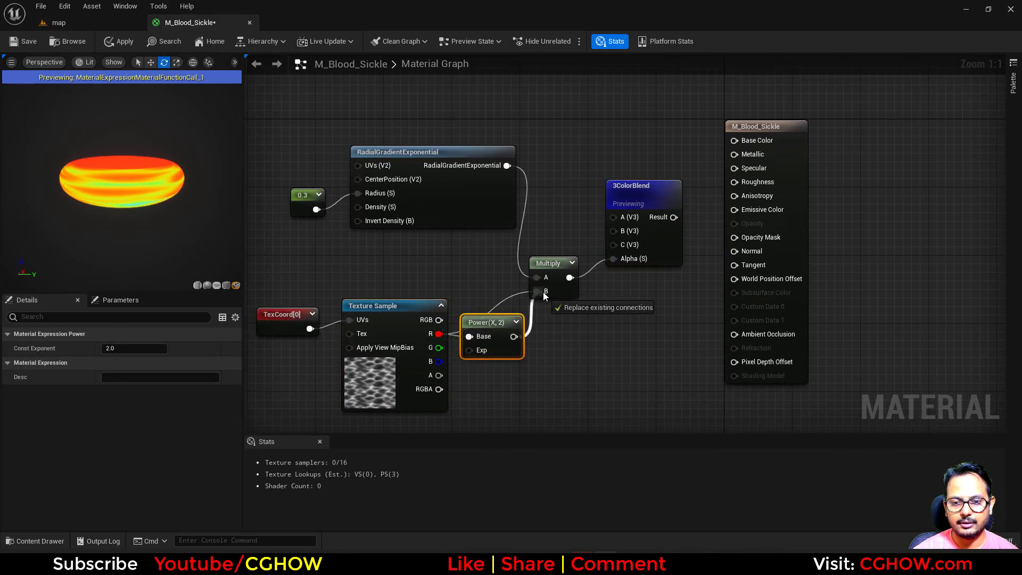
pyautogui.click(151, 348)
pyautogui.write('0.5')
pyautogui.press('Return')
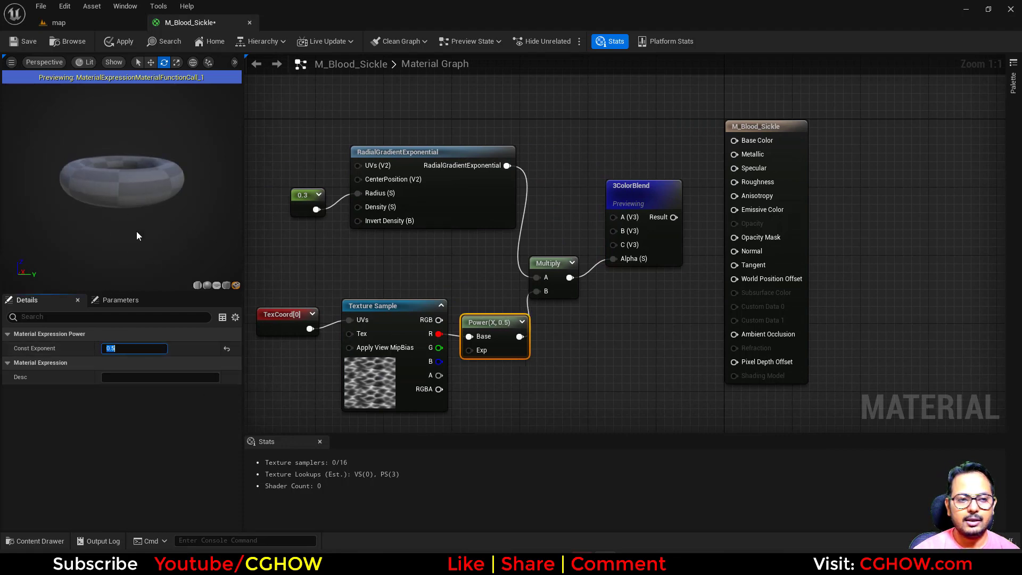
pyautogui.moveTo(153, 212); pyautogui.dragTo(207, 246)
# - Spread out the noise, 3ColorBlend and material result nodes to make room between them in the graph
pyautogui.moveTo(306, 284); pyautogui.dragTo(503, 341)
pyautogui.moveTo(503, 341); pyautogui.dragTo(457, 344)
pyautogui.moveTo(542, 330); pyautogui.dragTo(407, 361, button='right')
pyautogui.moveTo(528, 230); pyautogui.dragTo(554, 196)
pyautogui.moveTo(563, 204); pyautogui.dragTo(452, 276, button='right')
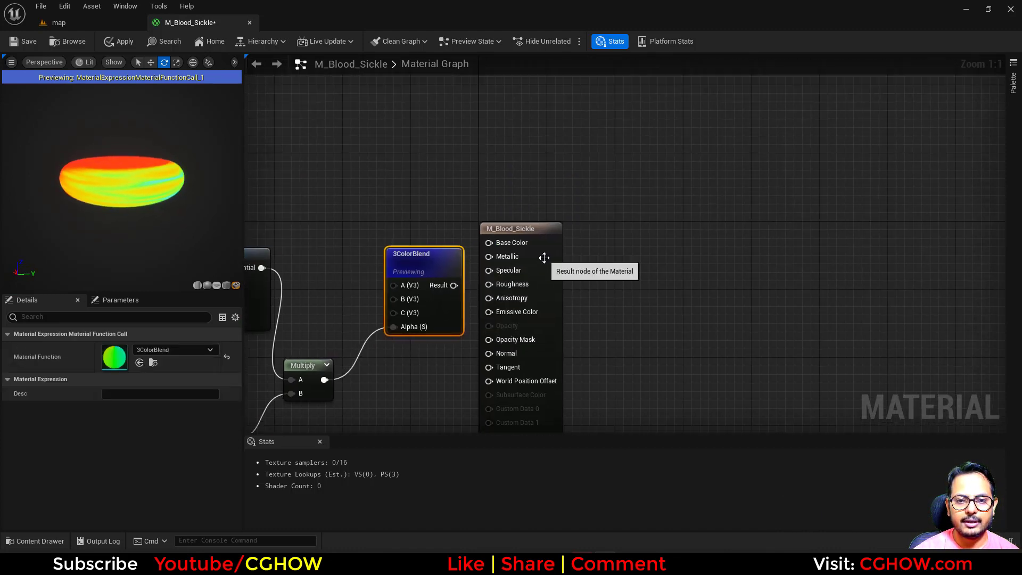
pyautogui.moveTo(543, 257); pyautogui.dragTo(748, 248)
pyautogui.moveTo(461, 333); pyautogui.dragTo(532, 357)
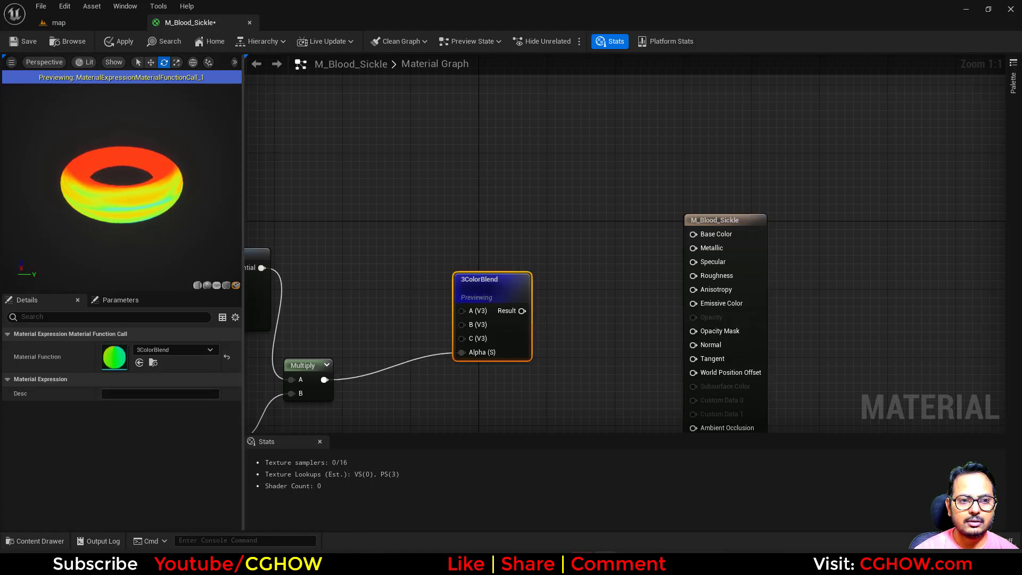
# - Insert a CheapContrast node between the Multiply output and the 3ColorBlend Alpha input
pyautogui.moveTo(366, 340); pyautogui.dragTo(416, 294, button='right')
pyautogui.rightClick(398, 306)
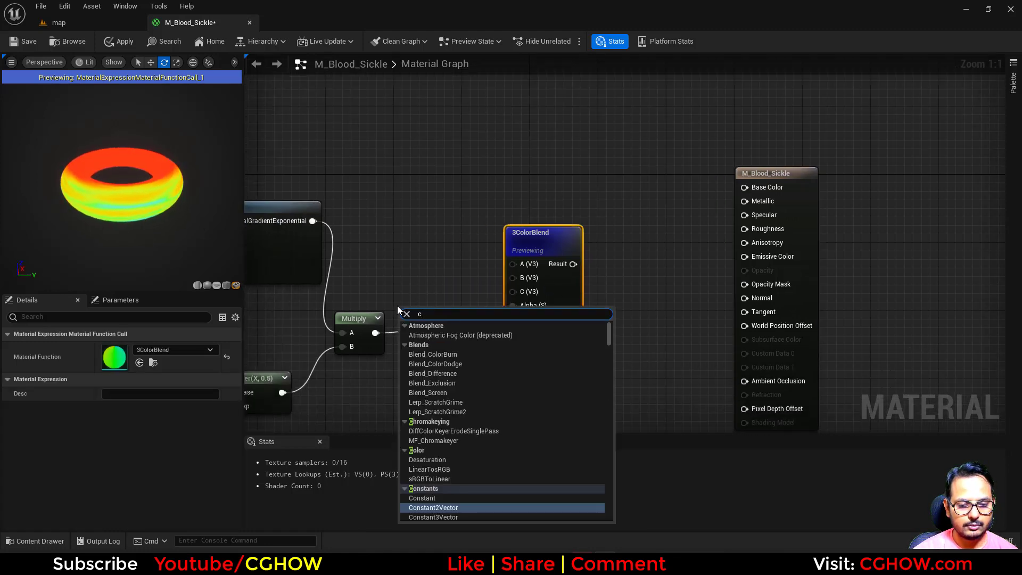
pyautogui.write('chea')
pyautogui.click(435, 373)
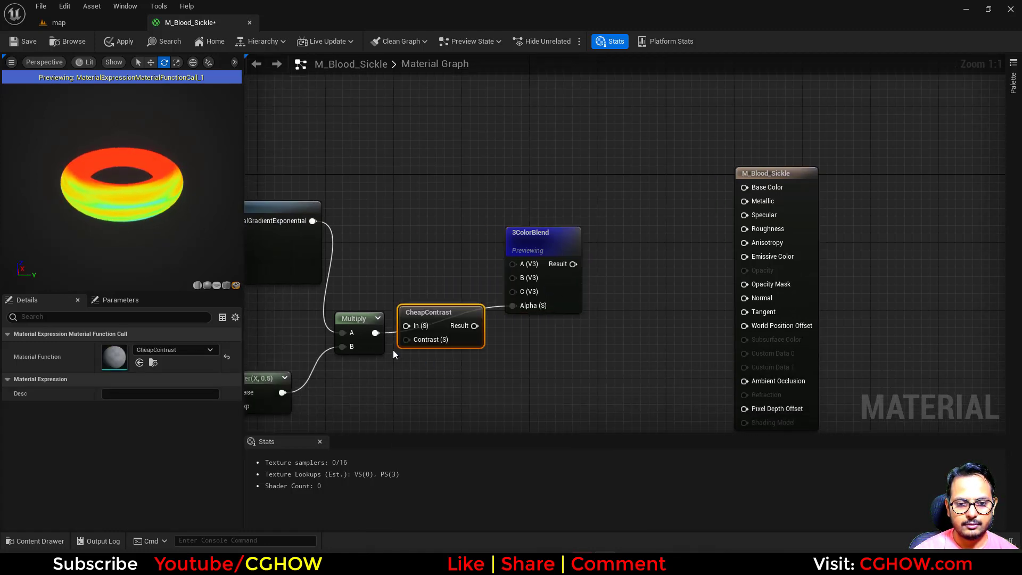
pyautogui.moveTo(364, 336); pyautogui.dragTo(382, 335)
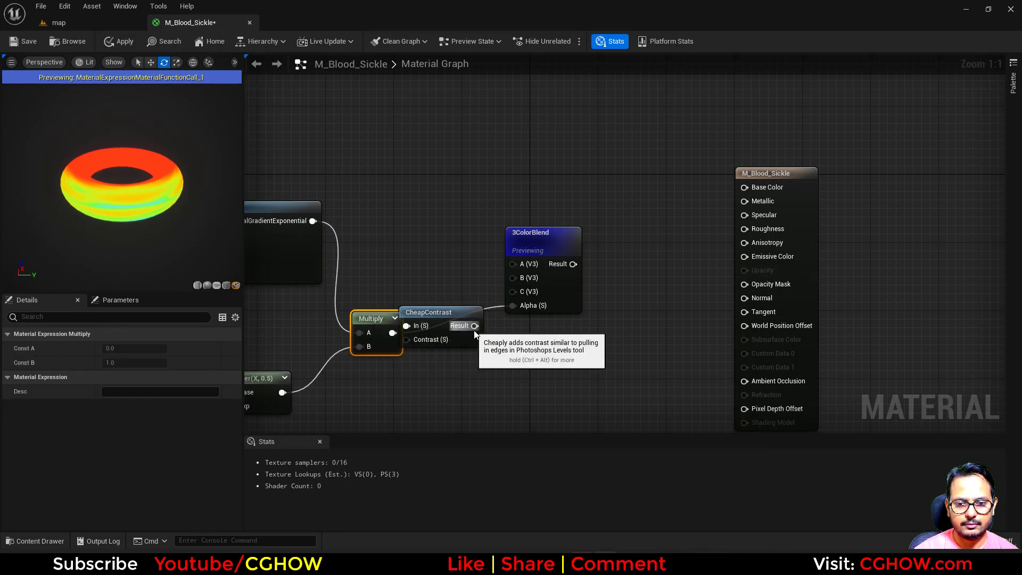
pyautogui.moveTo(474, 326); pyautogui.dragTo(455, 354)
# - Connect a constant of 1 to the CheapContrast node's Contrast input and inspect the blended colours on the torus
pyautogui.moveTo(407, 386); pyautogui.dragTo(426, 375, button='right')
pyautogui.press('1')
pyautogui.click(391, 369)
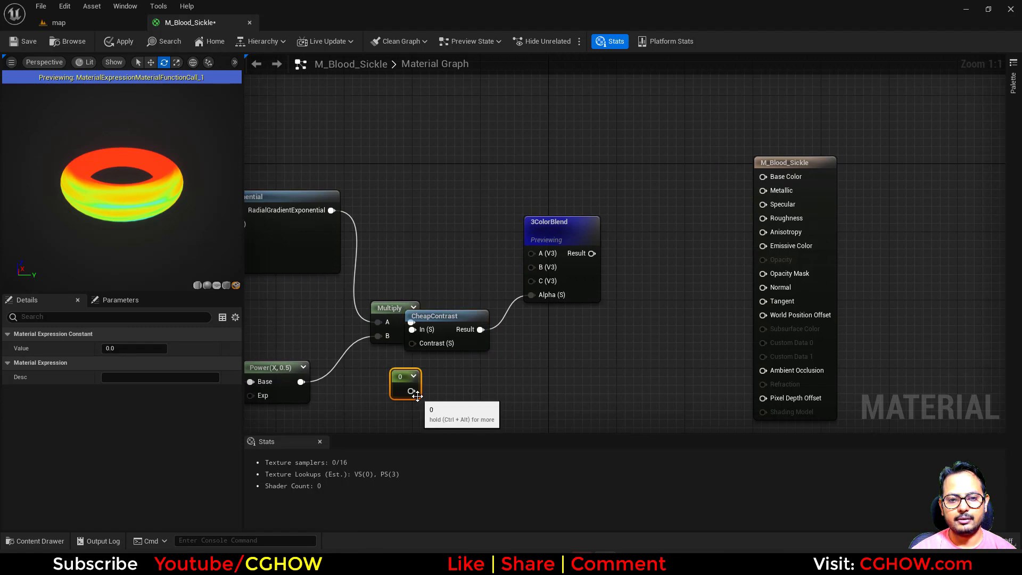
pyautogui.moveTo(417, 395); pyautogui.dragTo(467, 325)
pyautogui.click(405, 395)
pyautogui.click(123, 348)
pyautogui.write('1')
pyautogui.press('Return')
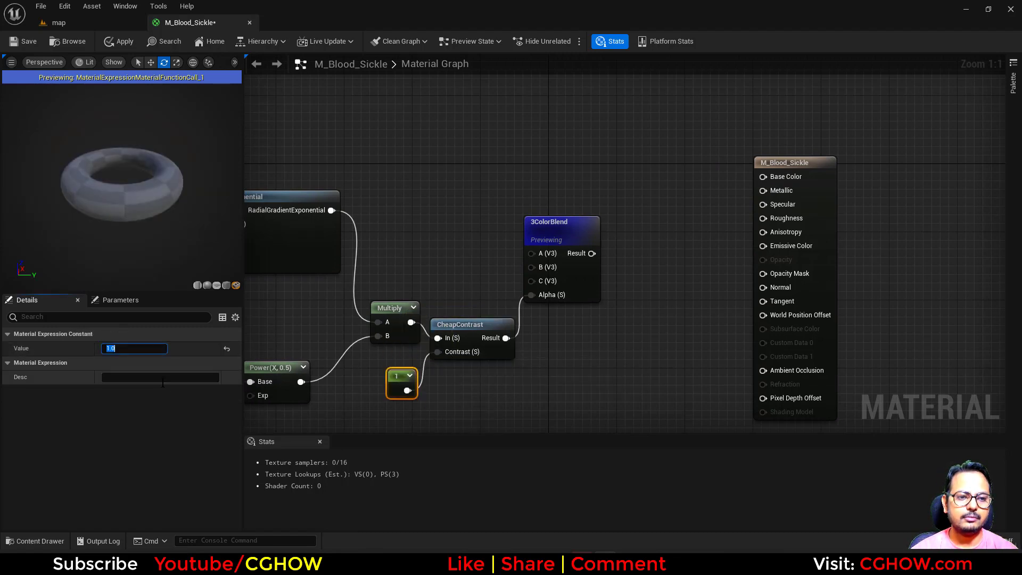
pyautogui.moveTo(136, 239); pyautogui.dragTo(152, 240, button='right')
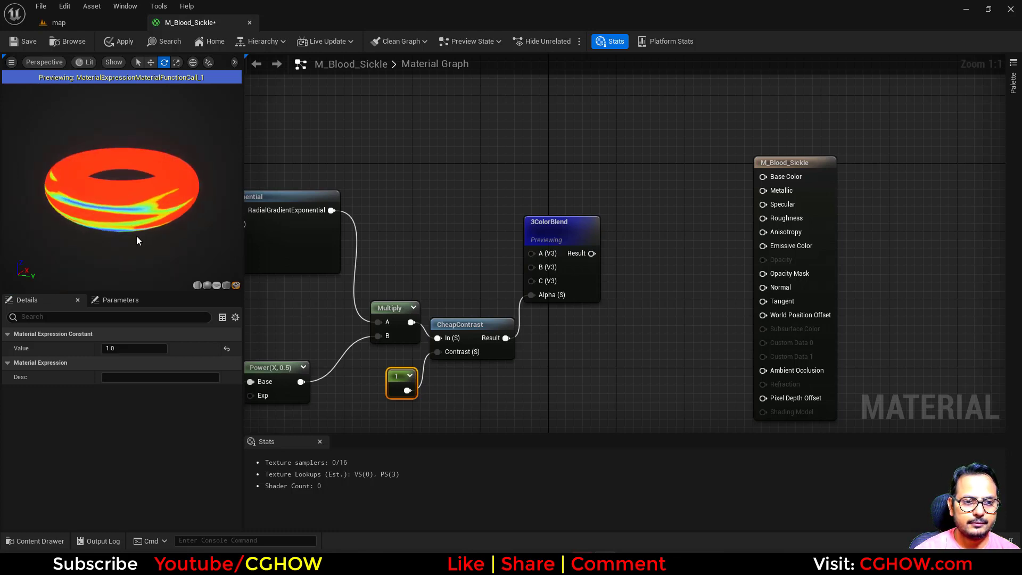
pyautogui.moveTo(137, 240); pyautogui.dragTo(149, 221)
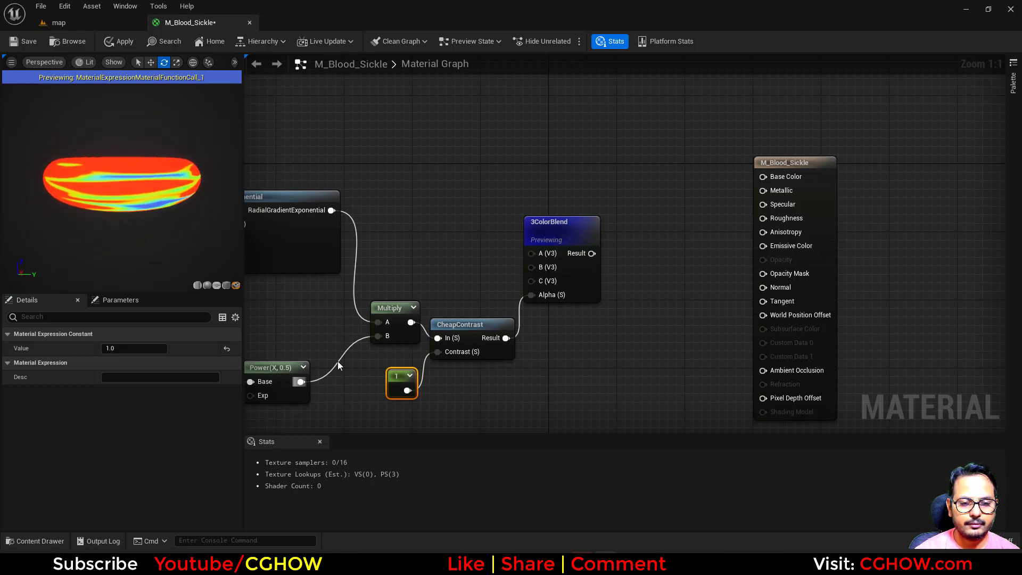
# - Set the Power node's exponent to 0.1 after comparing it with 0.2, and inspect the blended colours around the torus
pyautogui.moveTo(270, 397); pyautogui.dragTo(385, 320, button='right')
pyautogui.click(385, 319)
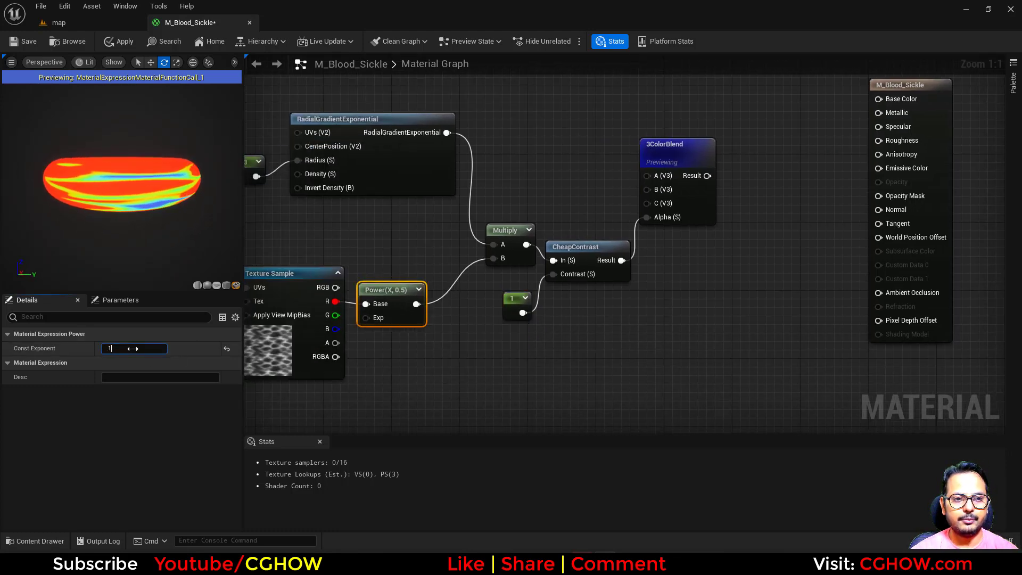
pyautogui.press('Return')
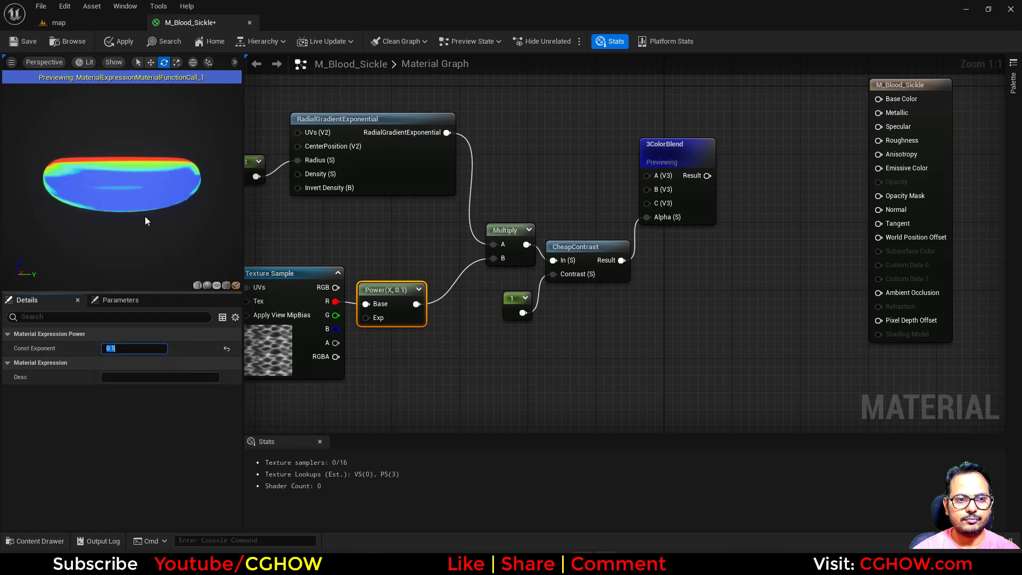
pyautogui.write('.2')
pyautogui.press('Return')
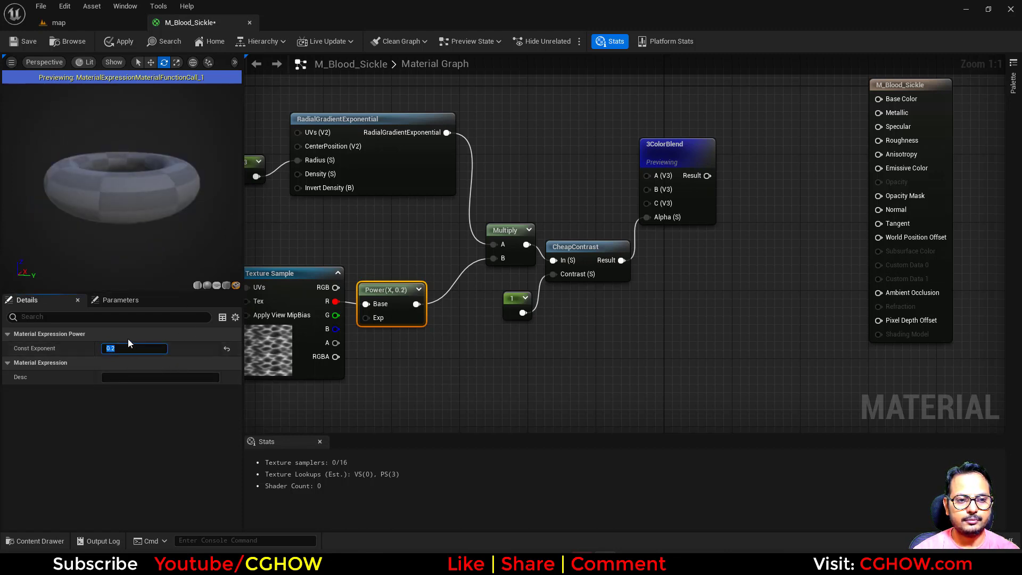
pyautogui.moveTo(167, 234); pyautogui.dragTo(155, 210)
pyautogui.write('.1')
pyautogui.press('Return')
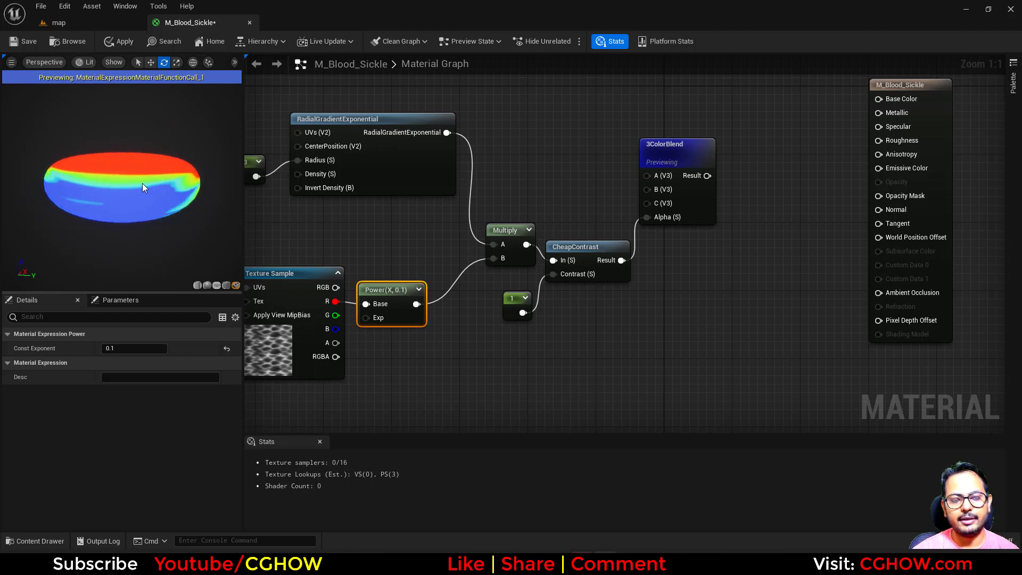
pyautogui.moveTo(142, 202)
pyautogui.mouseDown(button='right')
pyautogui.moveTo(231, 204)
pyautogui.moveTo(150, 196)
pyautogui.mouseUp(button='right')
pyautogui.moveTo(150, 195)
pyautogui.mouseDown()
pyautogui.moveTo(127, 196)
pyautogui.moveTo(167, 193)
pyautogui.mouseUp()
# - Preview the CheapContrast node's output on the torus and view the mask from another angle
pyautogui.moveTo(662, 288); pyautogui.dragTo(508, 312, button='right')
pyautogui.click(508, 311)
pyautogui.press('space')
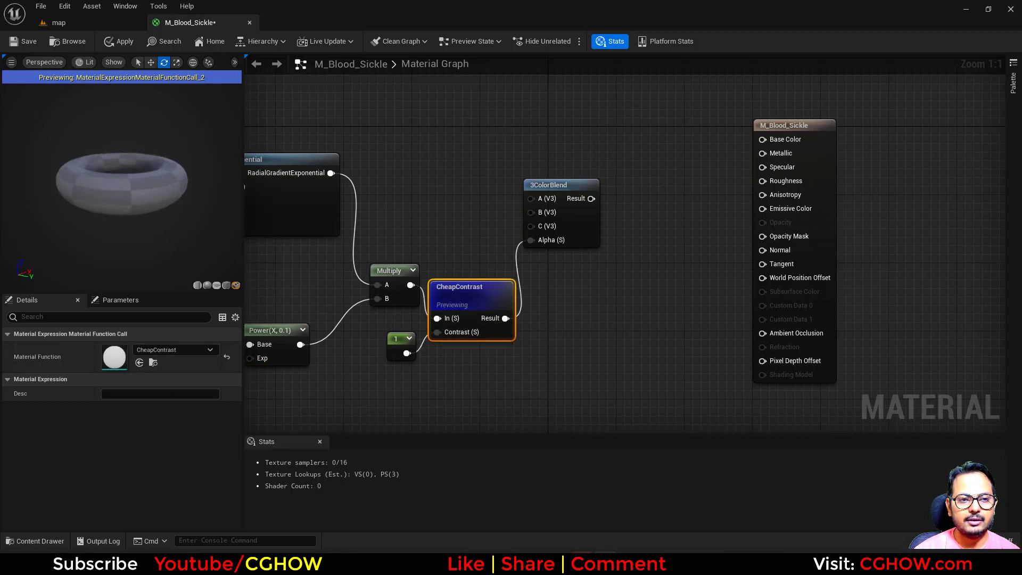
pyautogui.moveTo(213, 234)
pyautogui.mouseDown()
pyautogui.moveTo(230, 213)
pyautogui.moveTo(231, 242)
pyautogui.mouseUp()
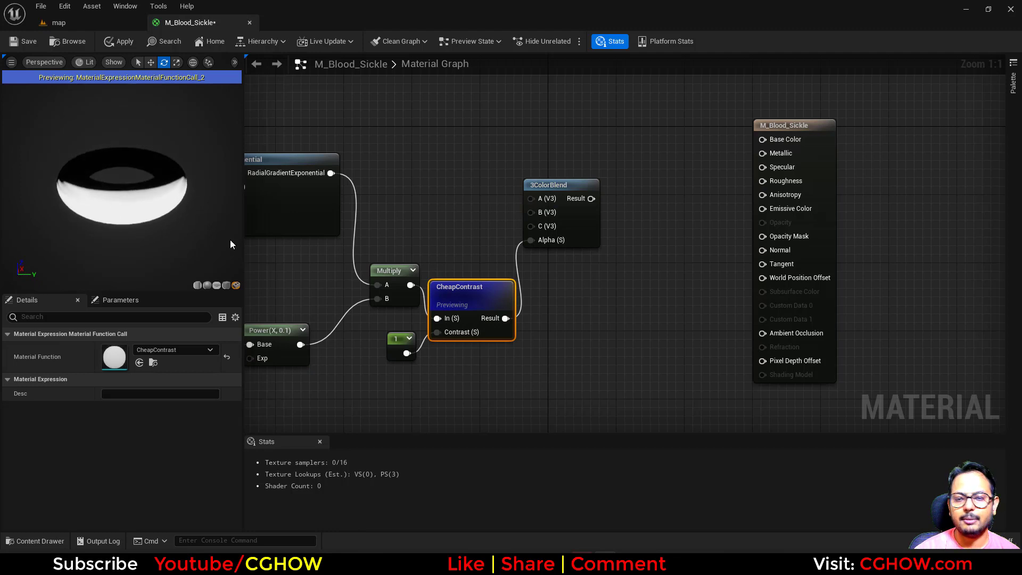
# - Connect the CheapContrast result to the material's Opacity Mask and delete the 3ColorBlend node
pyautogui.moveTo(504, 317); pyautogui.dragTo(775, 236)
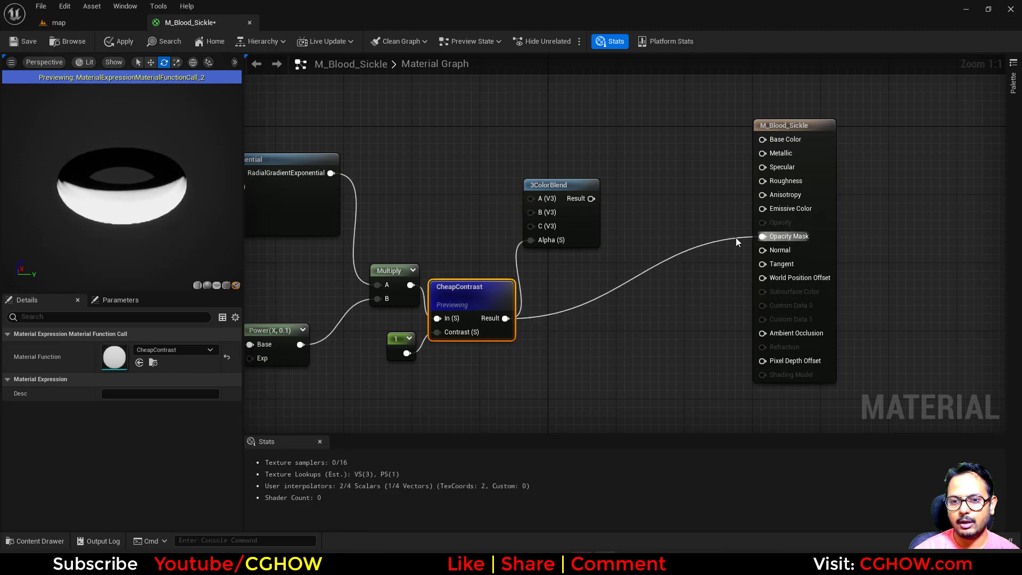
pyautogui.click(557, 192)
pyautogui.press('Delete')
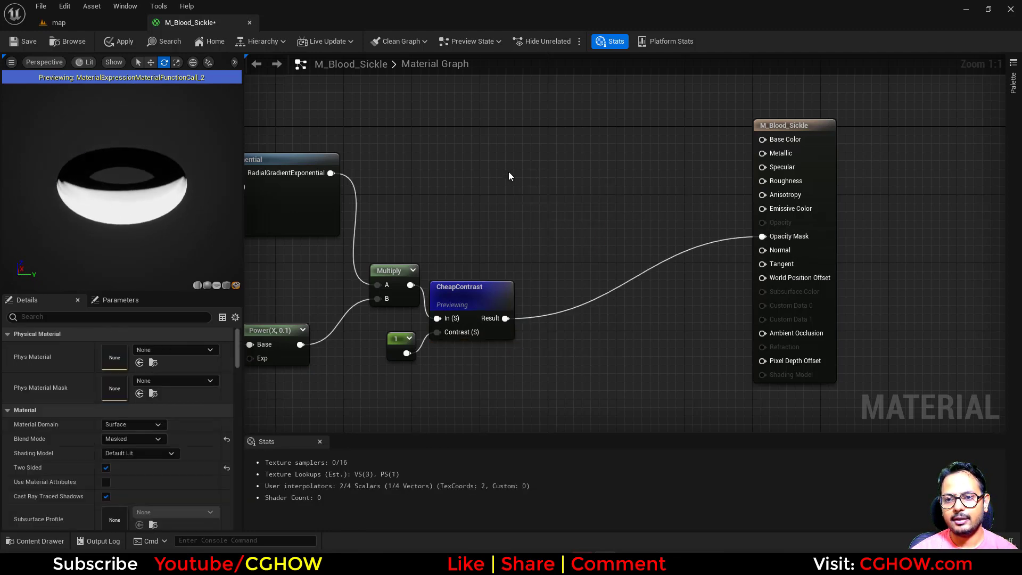
# - Add a Constant3Vector above the mask nodes, set its red value to 1 and connect it to Emissive Color
pyautogui.moveTo(509, 171); pyautogui.dragTo(468, 200, button='right')
pyautogui.rightClick(469, 145)
pyautogui.click(433, 182)
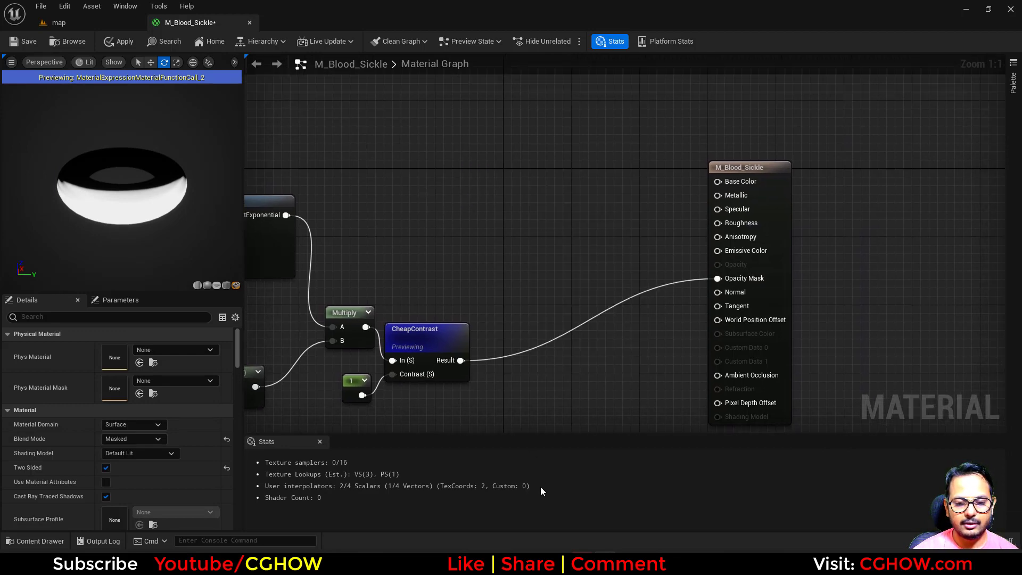
pyautogui.click(496, 245)
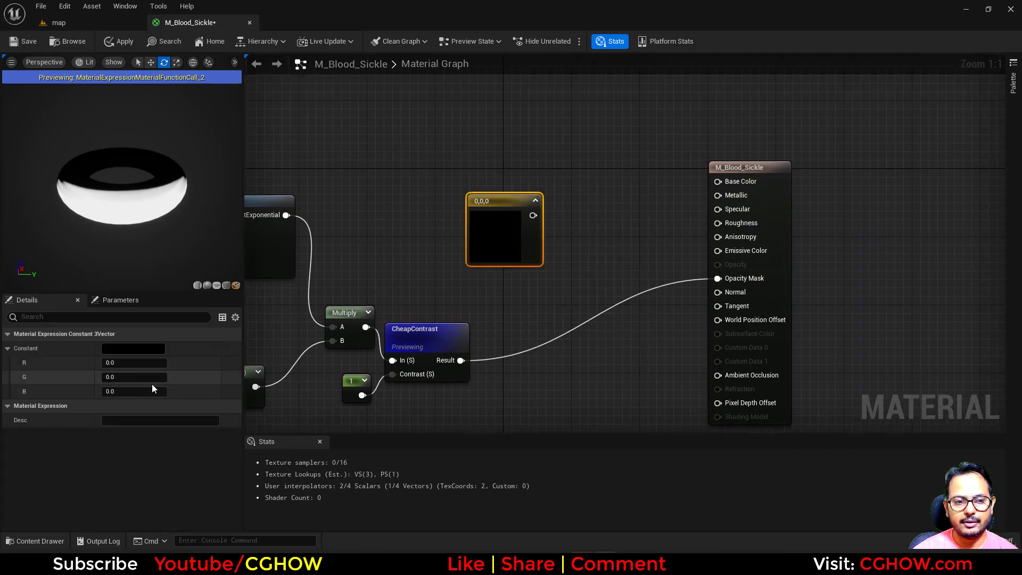
pyautogui.moveTo(142, 366); pyautogui.dragTo(176, 367)
pyautogui.moveTo(533, 215); pyautogui.dragTo(717, 250)
# - Stop previewing the CheapContrast node and compare the full material with the Flying Blood Sickle reference video in the browser
pyautogui.click(453, 337)
pyautogui.press('space')
pyautogui.moveTo(545, 373); pyautogui.dragTo(563, 354, button='right')
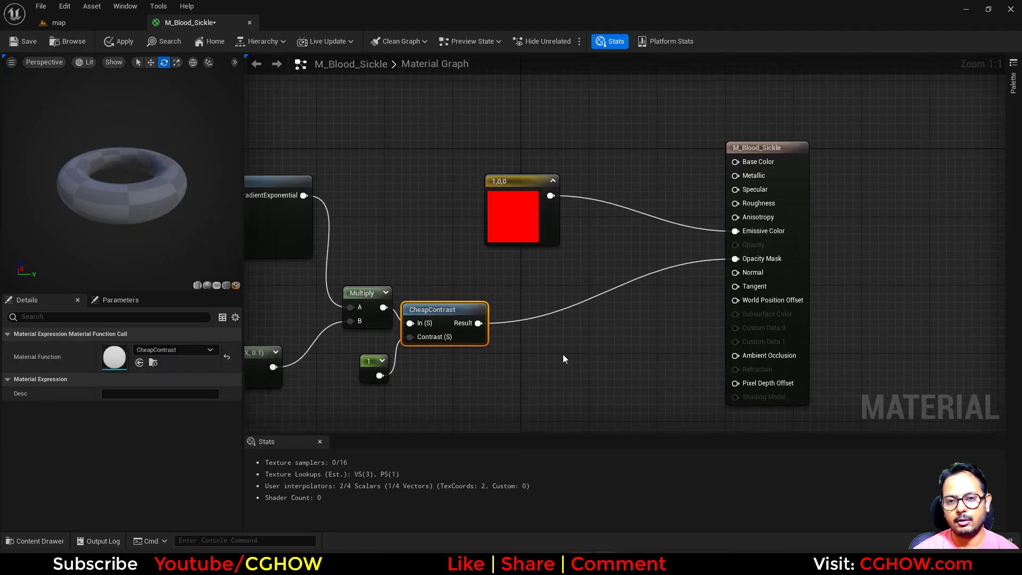
pyautogui.moveTo(485, 307); pyautogui.dragTo(389, 305, button='right')
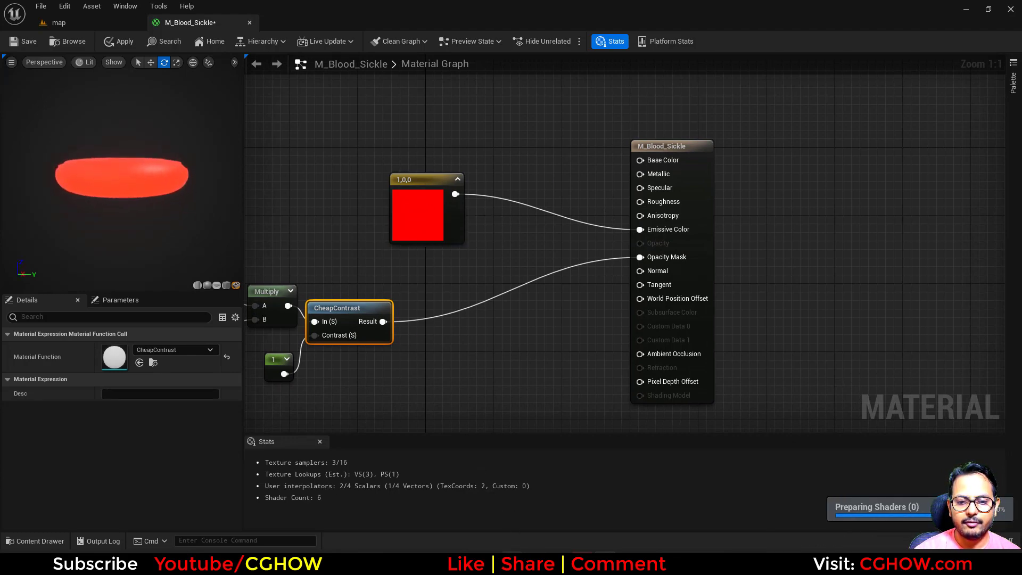
pyautogui.click(504, 564)
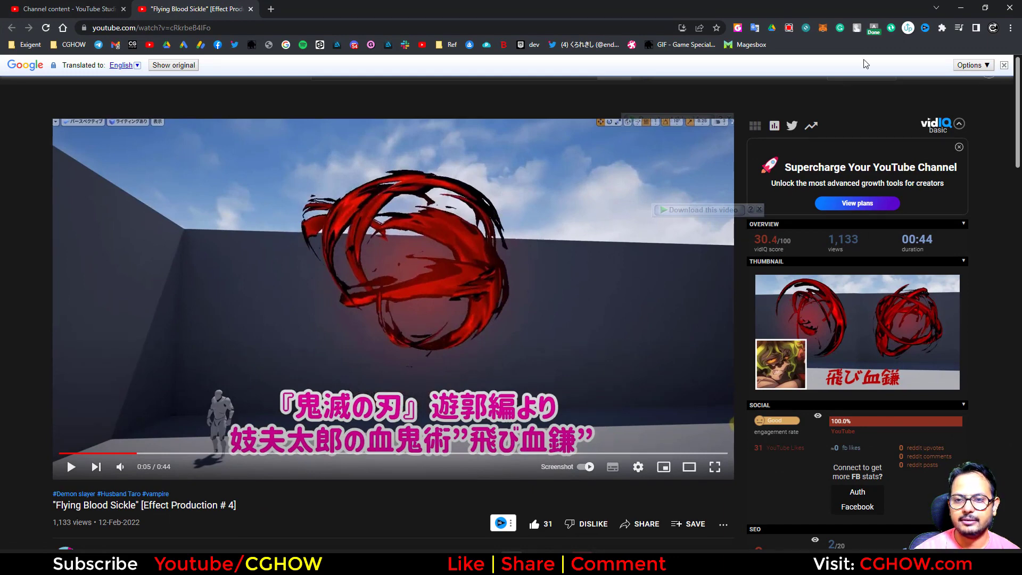
pyautogui.click(966, 7)
# - Move the emissive colour constant farther from the material node and set its colour to black
pyautogui.moveTo(411, 327); pyautogui.dragTo(487, 341, button='right')
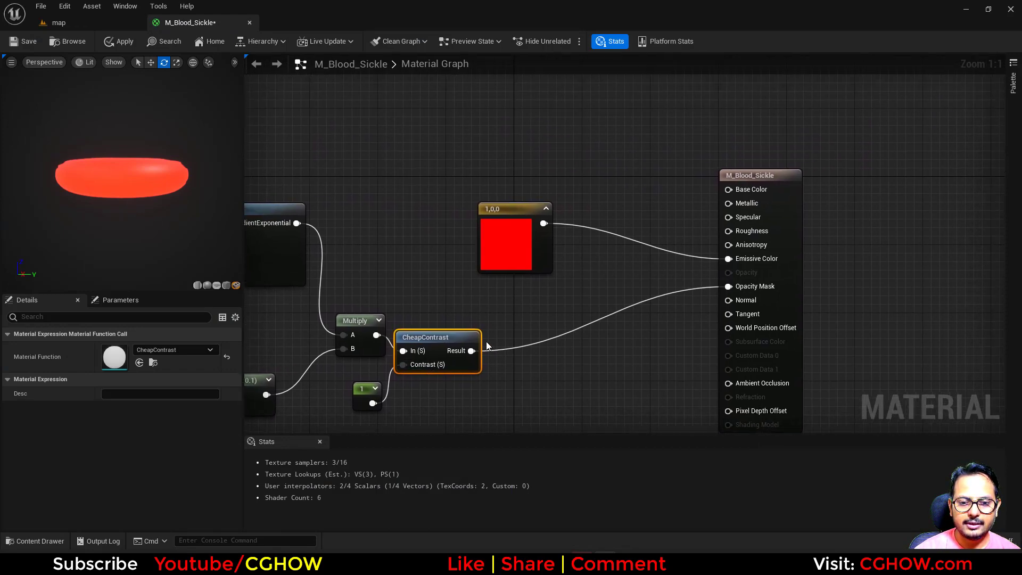
pyautogui.moveTo(508, 262); pyautogui.dragTo(378, 240)
pyautogui.click(133, 363)
pyautogui.press('Return')
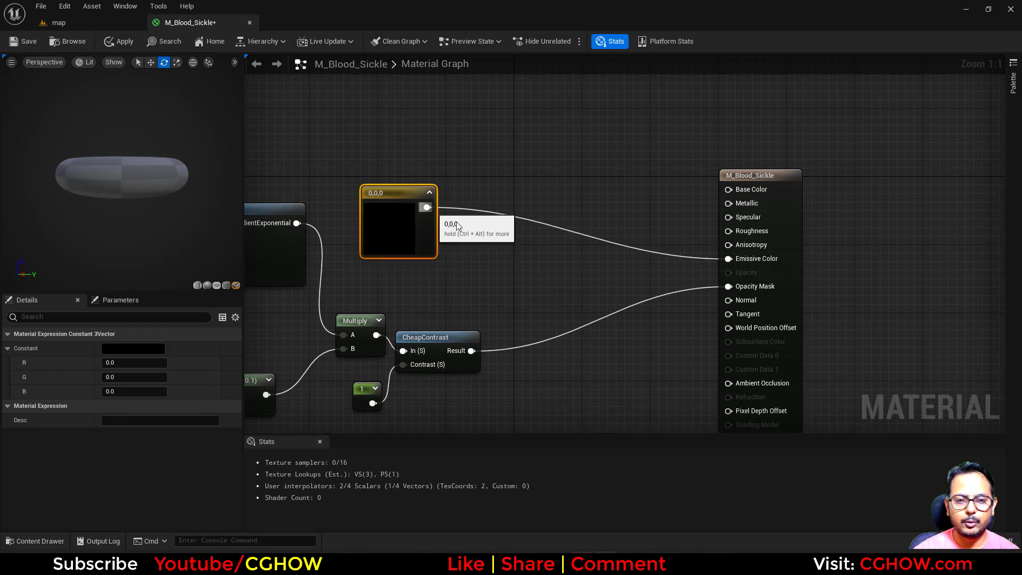
# - Duplicate the Power, Multiply, CheapContrast and constant 1 nodes together and place the copies below the originals
pyautogui.moveTo(496, 302); pyautogui.dragTo(501, 232, button='right')
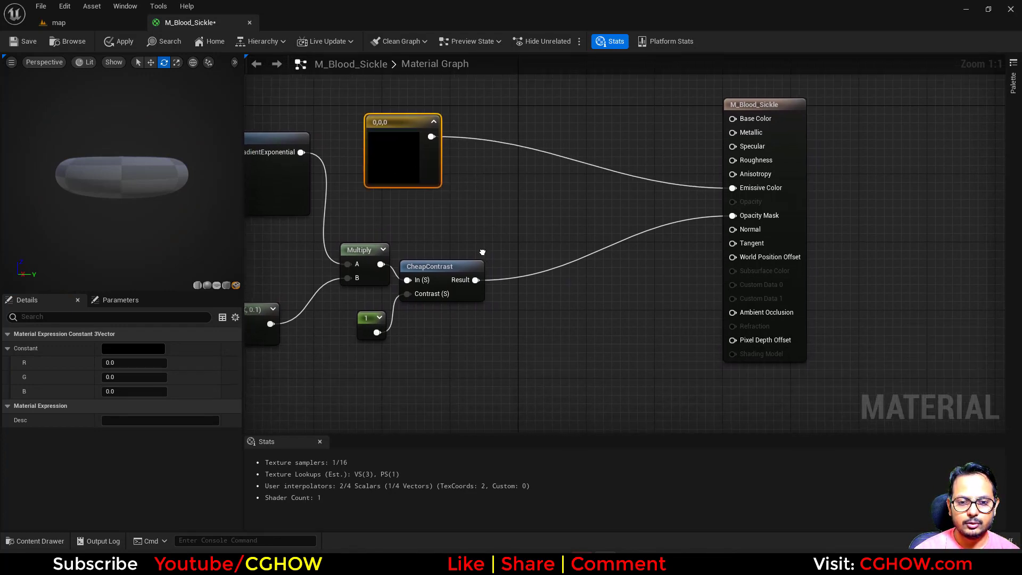
pyautogui.click(450, 297)
pyautogui.moveTo(399, 328); pyautogui.dragTo(585, 315, button='right')
pyautogui.click(548, 363)
pyautogui.moveTo(519, 369); pyautogui.dragTo(462, 355, button='right')
pyautogui.click(540, 243)
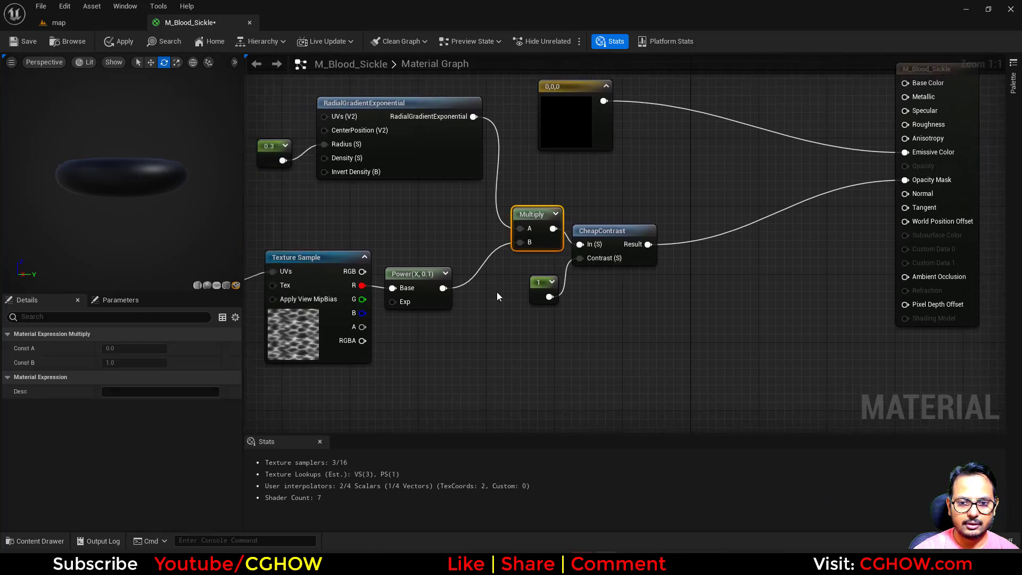
pyautogui.keyDown('ctrl'); pyautogui.click(433, 292); pyautogui.keyUp('ctrl')
pyautogui.click(532, 366)
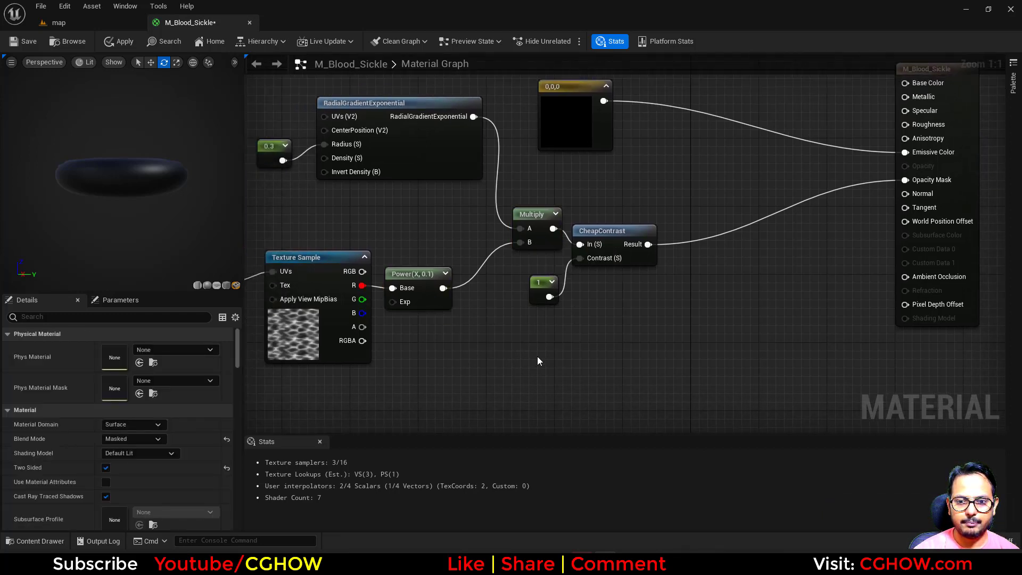
pyautogui.moveTo(634, 370); pyautogui.dragTo(442, 243)
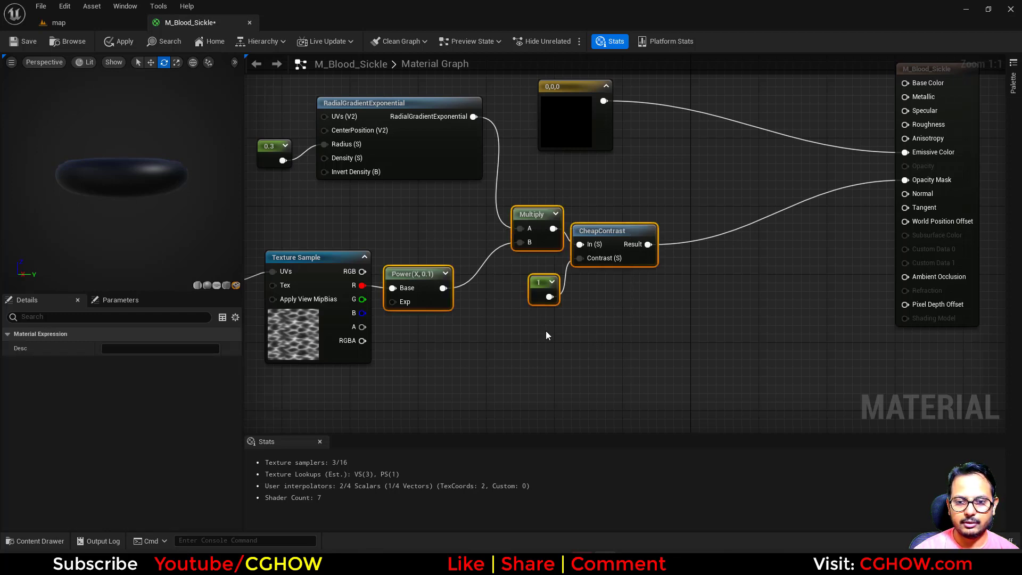
pyautogui.hotkey('ctrl', 'd')
pyautogui.moveTo(538, 353); pyautogui.dragTo(503, 321, button='right')
pyautogui.moveTo(556, 306); pyautogui.dragTo(573, 338)
pyautogui.click(379, 288)
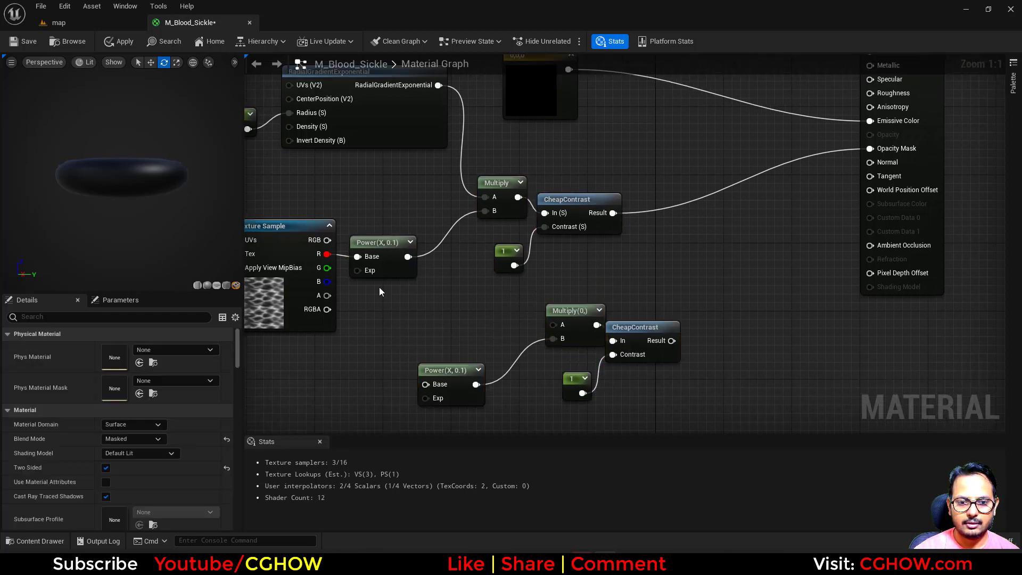
# - Connect the noise texture's red channel to the copied Power's Base and RadialGradientExponential to the copied Multiply's A, spacing out the copied CheapContrast
pyautogui.moveTo(327, 254); pyautogui.dragTo(425, 382)
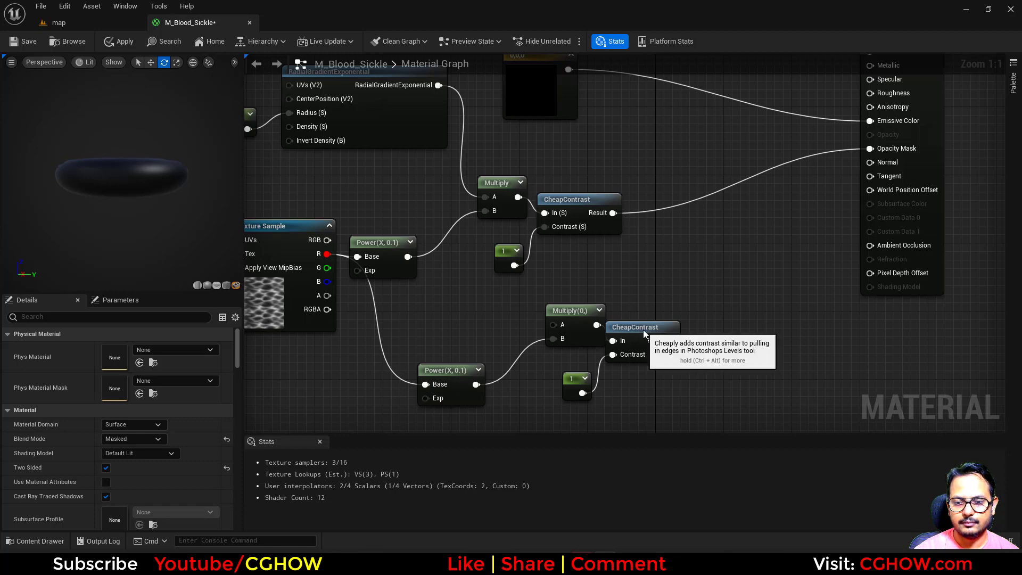
pyautogui.moveTo(647, 335); pyautogui.dragTo(671, 327)
pyautogui.moveTo(472, 241); pyautogui.dragTo(470, 274, button='right')
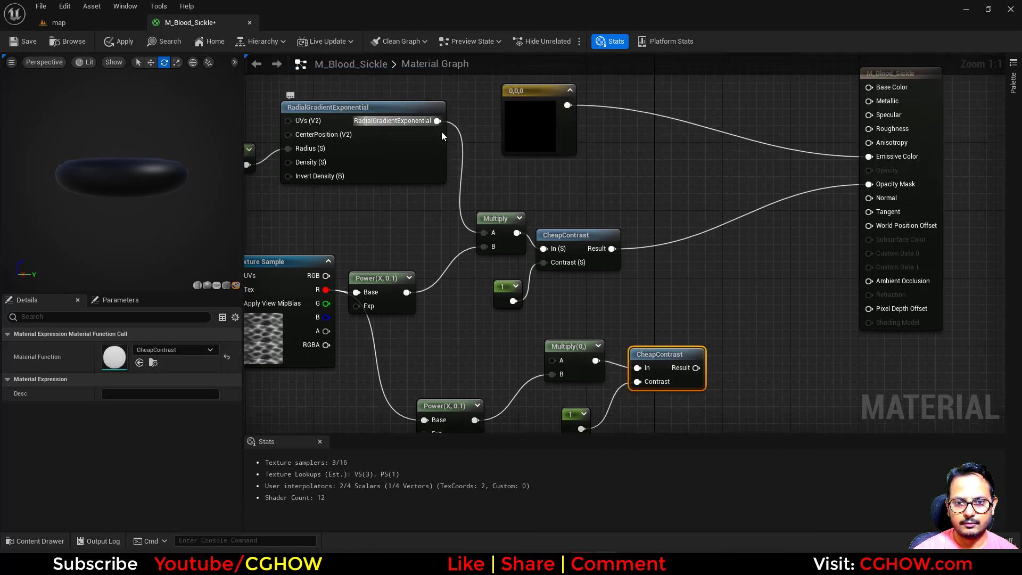
pyautogui.moveTo(437, 121); pyautogui.dragTo(554, 360)
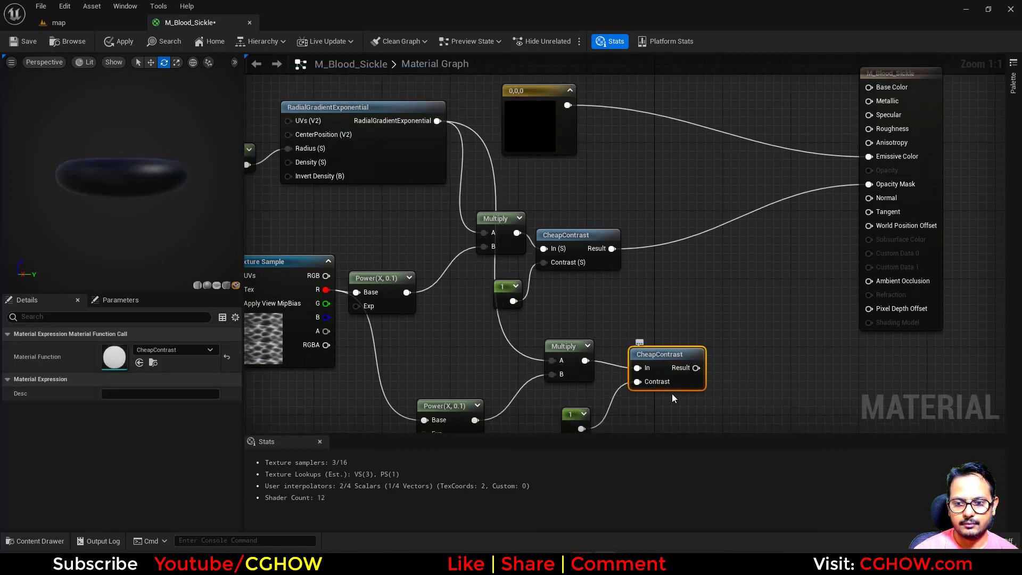
pyautogui.moveTo(530, 359); pyautogui.dragTo(494, 330, button='right')
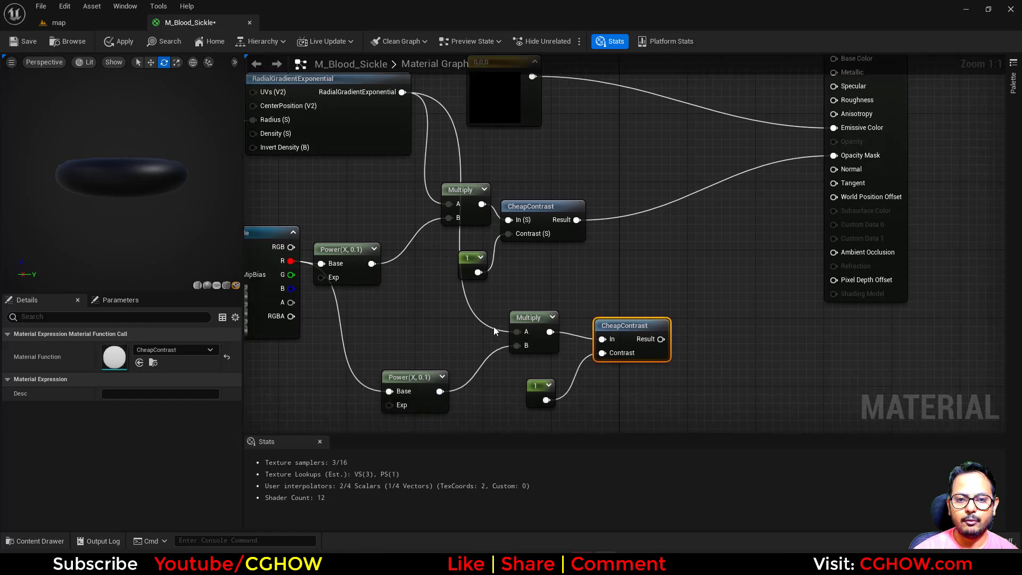
# - Delete the copied Multiply node and connect the copied Power node directly to the copied CheapContrast's In input
pyautogui.click(529, 318)
pyautogui.press('Delete')
pyautogui.moveTo(515, 201); pyautogui.dragTo(502, 259, button='right')
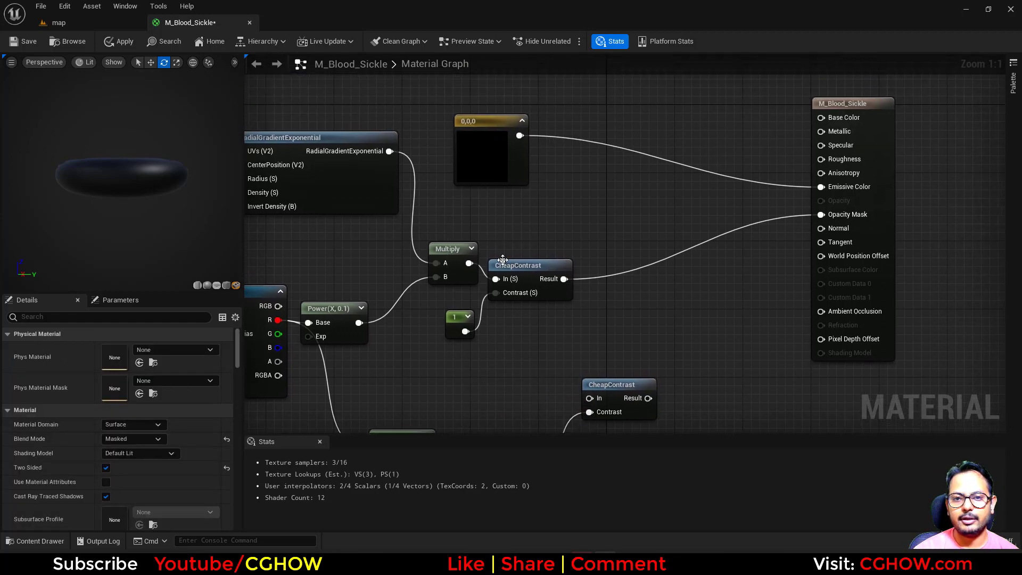
pyautogui.moveTo(443, 377); pyautogui.dragTo(455, 290, button='right')
pyautogui.moveTo(416, 363); pyautogui.dragTo(600, 309)
pyautogui.click(626, 310)
pyautogui.click(529, 366)
# - Preview the copied CheapContrast node on the torus and examine the noise from above
pyautogui.moveTo(657, 302); pyautogui.dragTo(544, 358, button='right')
pyautogui.click(501, 360)
pyautogui.press('space')
pyautogui.moveTo(412, 320); pyautogui.dragTo(474, 298, button='right')
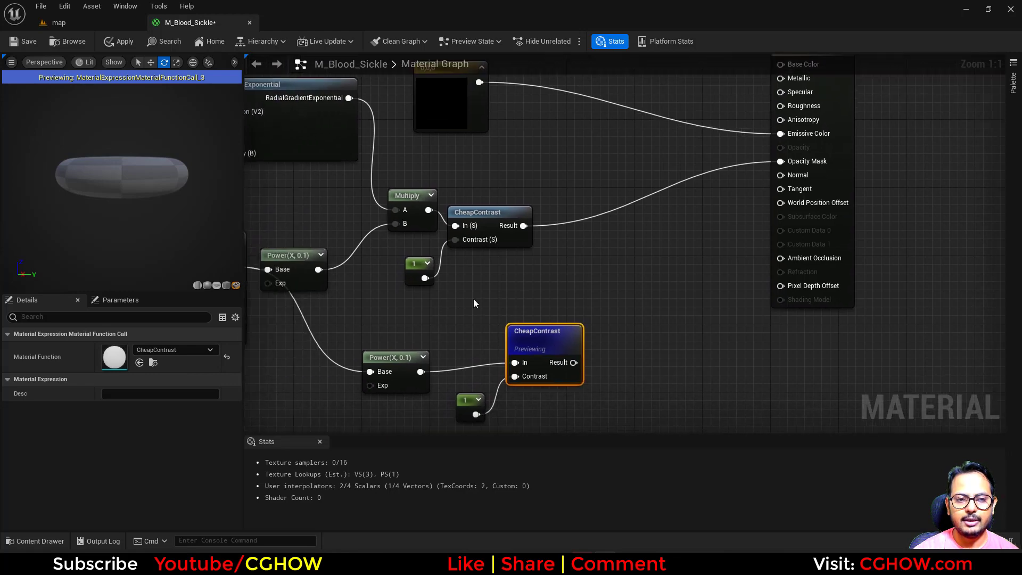
pyautogui.moveTo(209, 200); pyautogui.dragTo(209, 221)
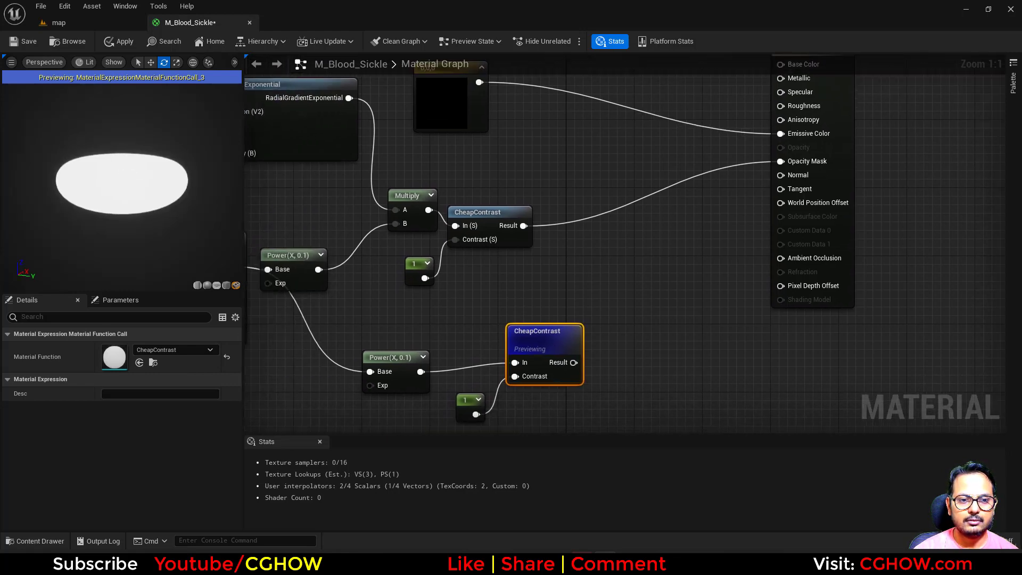
pyautogui.moveTo(399, 289); pyautogui.dragTo(429, 280, button='right')
# - Set the copied Power node's exponent to 0.3 after trying 1 and 0.2, and inspect the streaks on the torus
pyautogui.click(420, 368)
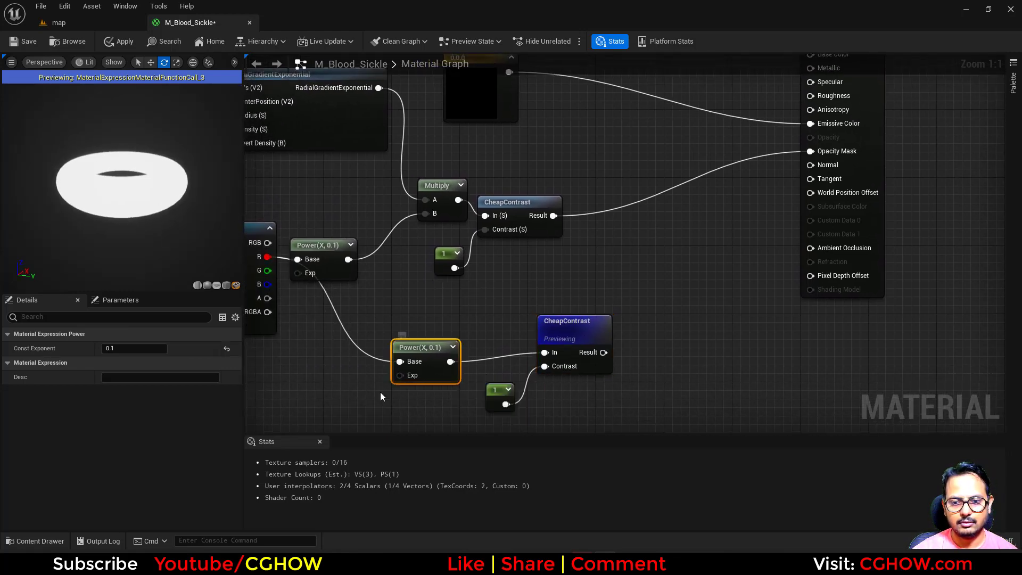
pyautogui.click(145, 348)
pyautogui.write('1')
pyautogui.press('Return')
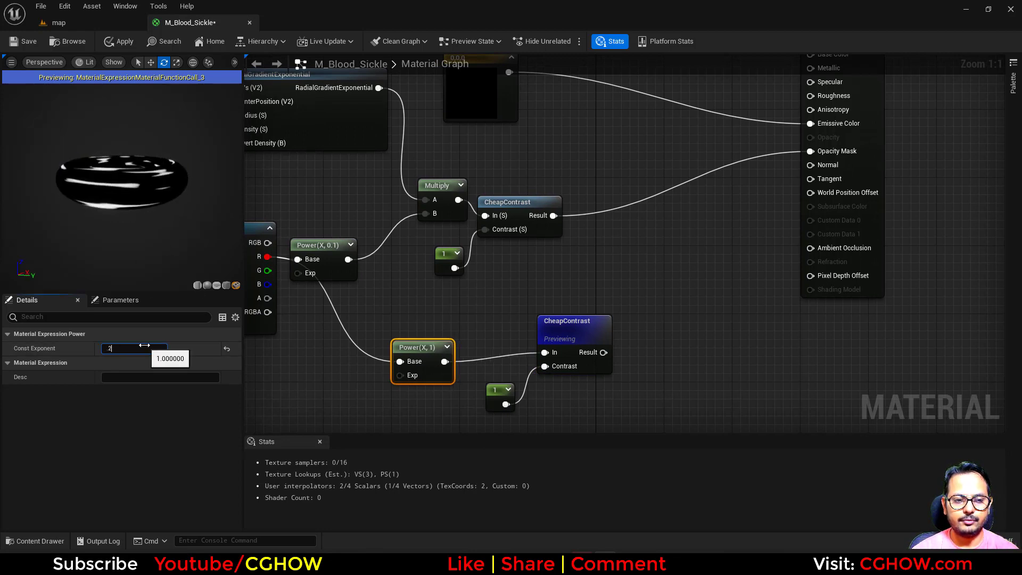
pyautogui.write('.2')
pyautogui.press('Return')
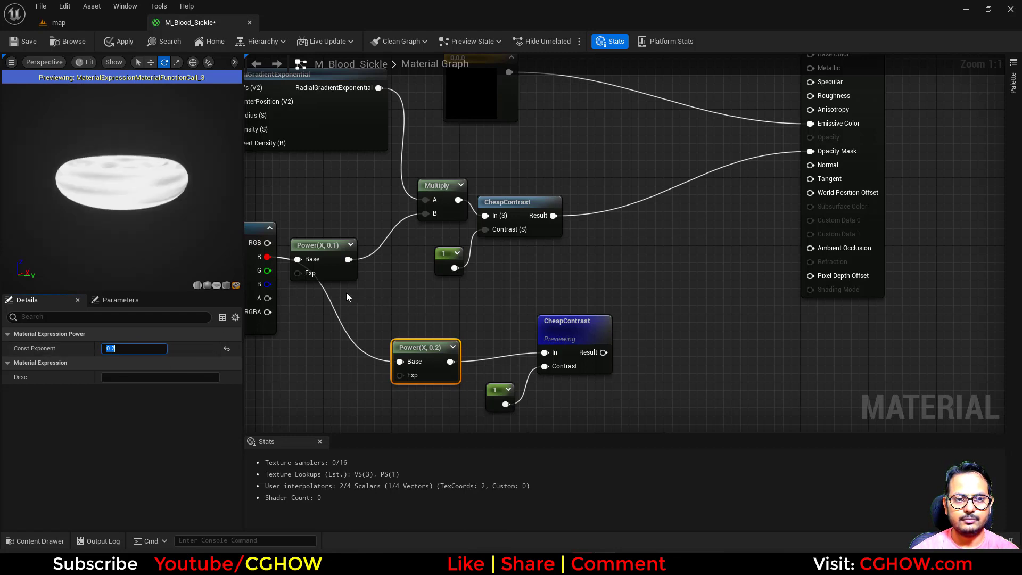
pyautogui.write('.3')
pyautogui.press('Return')
pyautogui.moveTo(610, 280); pyautogui.dragTo(578, 304, button='right')
pyautogui.moveTo(174, 179); pyautogui.dragTo(179, 223)
pyautogui.moveTo(570, 190); pyautogui.dragTo(525, 242, button='right')
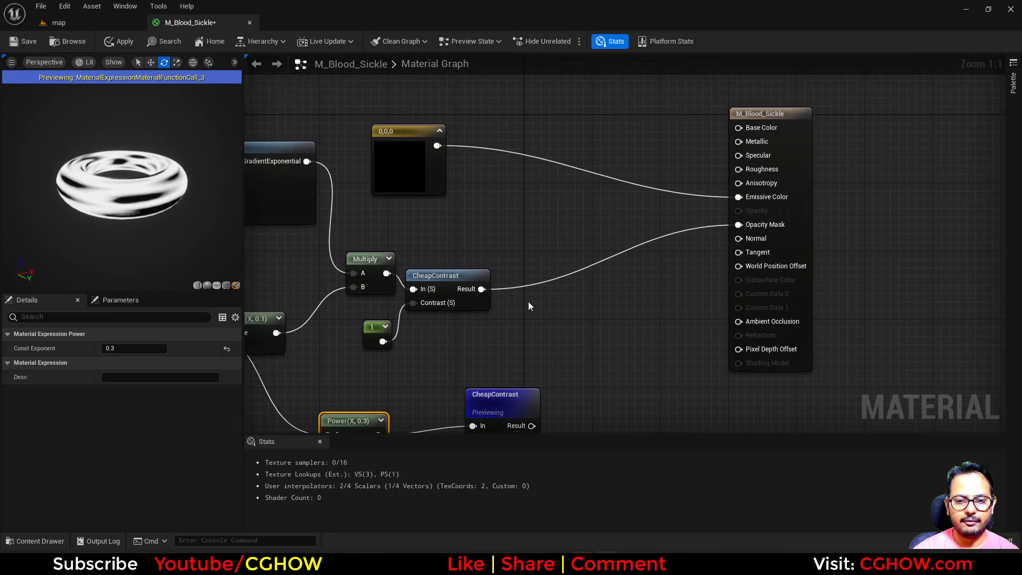
# - Add a Multiply node beside the lower CheapContrast and connect the CheapContrast result to its B input
pyautogui.moveTo(563, 373); pyautogui.dragTo(546, 323, button='right')
pyautogui.press('m')
pyautogui.click(562, 310)
pyautogui.moveTo(515, 377); pyautogui.dragTo(632, 341)
# - Add a Constant3Vector coloured pure red (1,0,0) and connect it to the new Multiply node's A input
pyautogui.press('3')
pyautogui.click(512, 298)
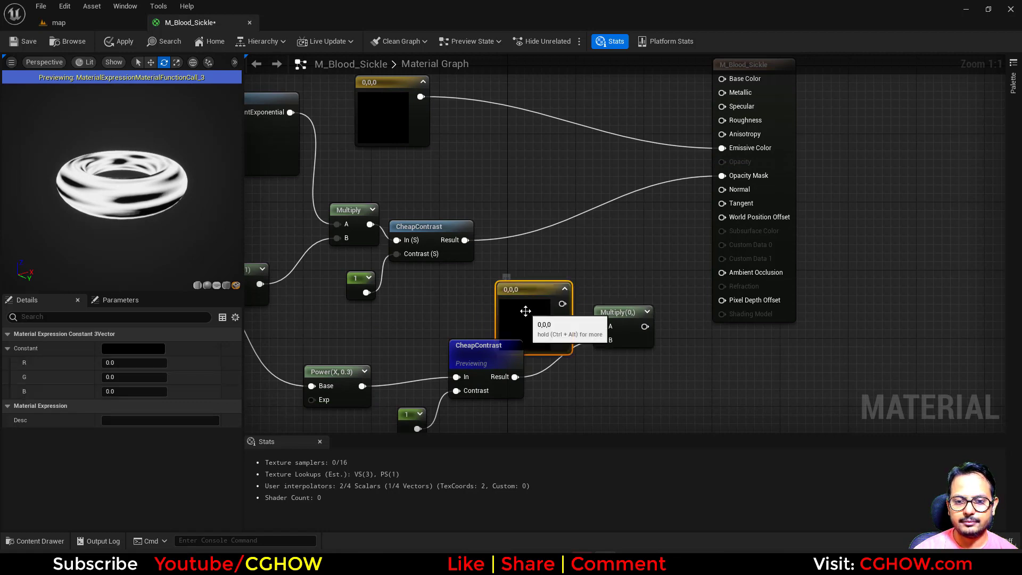
pyautogui.doubleClick(525, 314)
pyautogui.moveTo(685, 315); pyautogui.dragTo(683, 300)
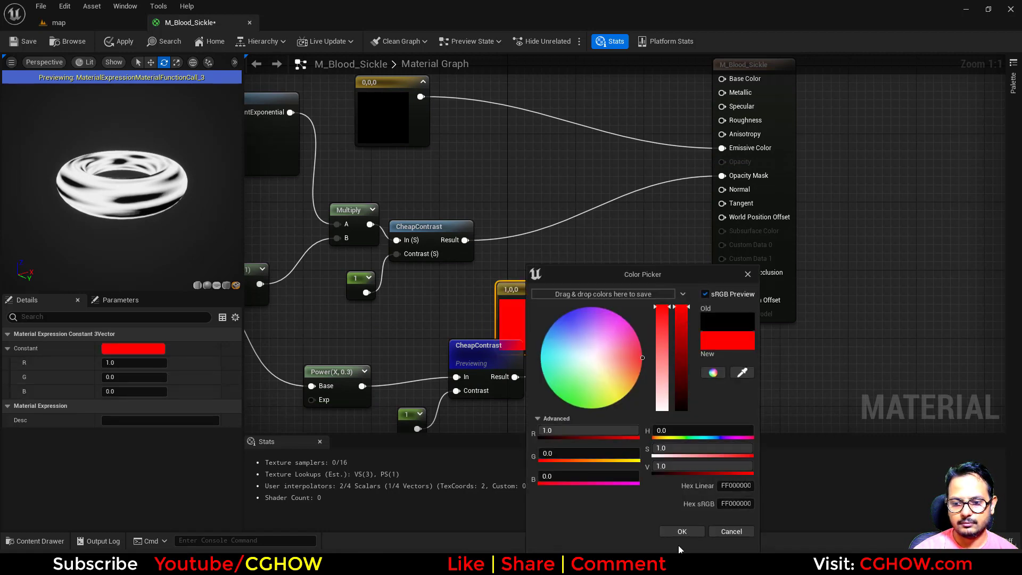
pyautogui.click(681, 532)
pyautogui.moveTo(565, 305); pyautogui.dragTo(602, 330)
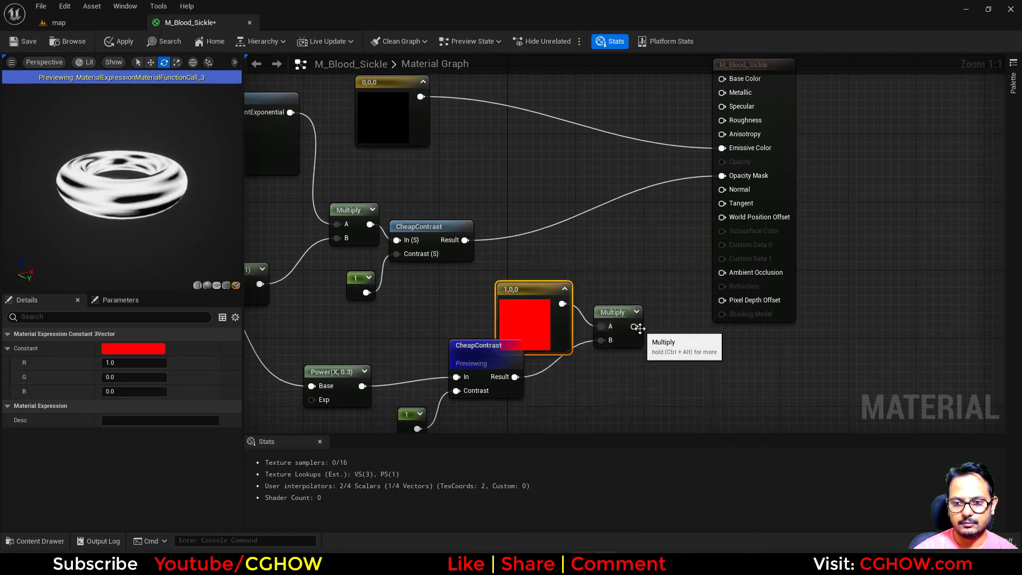
# - Insert an Add node combining the red Multiply result (A) with the black colour (B), and connect its output to Emissive Color
pyautogui.moveTo(557, 204); pyautogui.dragTo(550, 276, button='right')
pyautogui.press('a')
pyautogui.click(531, 155)
pyautogui.moveTo(415, 170); pyautogui.dragTo(426, 174)
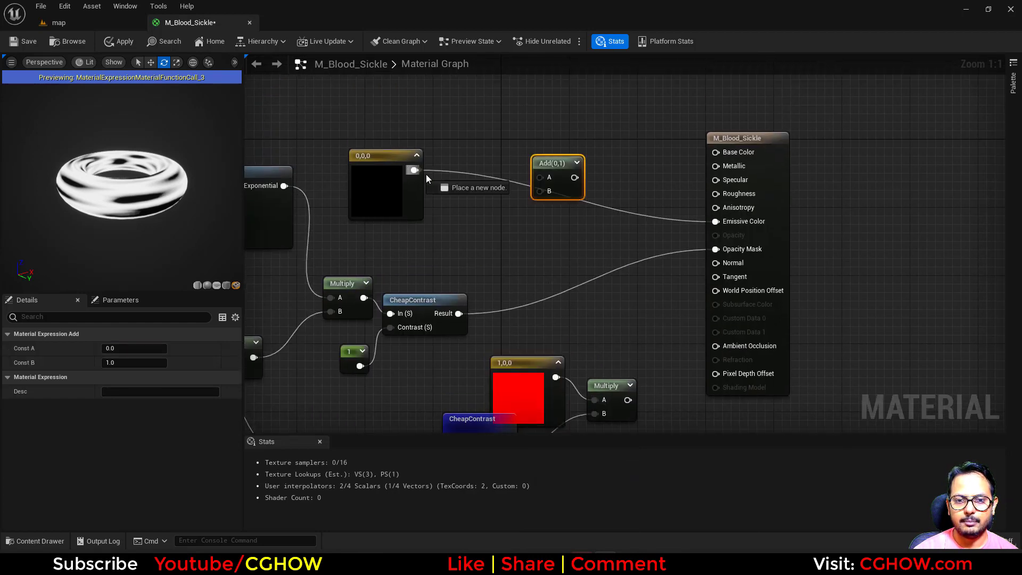
pyautogui.moveTo(559, 198); pyautogui.dragTo(551, 191)
pyautogui.moveTo(628, 400); pyautogui.dragTo(550, 178)
pyautogui.moveTo(561, 177); pyautogui.dragTo(716, 222)
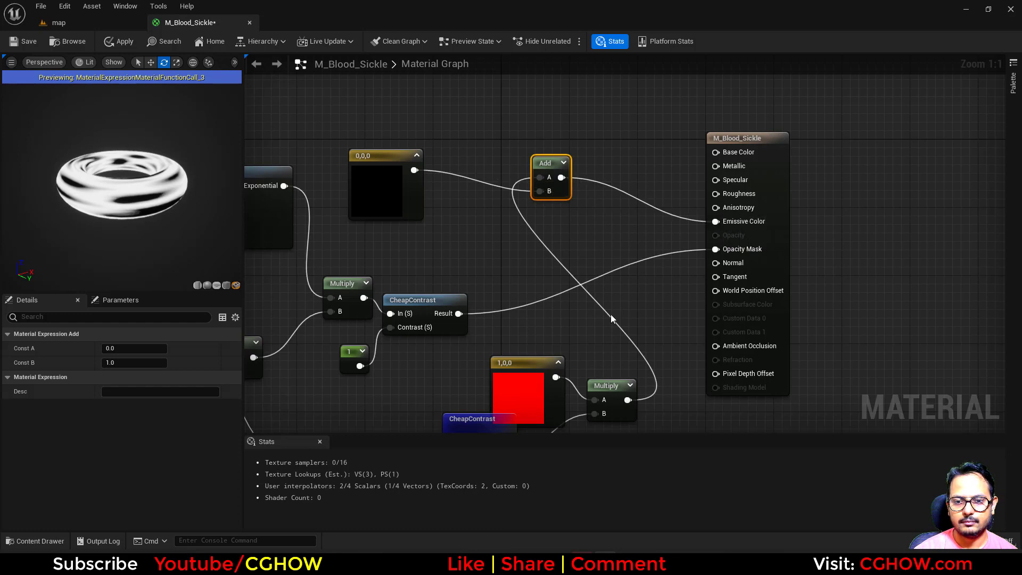
# - Stop previewing the lower CheapContrast, move it clear of the red colour node, and orbit the full material preview on the torus
pyautogui.click(489, 414)
pyautogui.moveTo(497, 382); pyautogui.dragTo(517, 267, button='right')
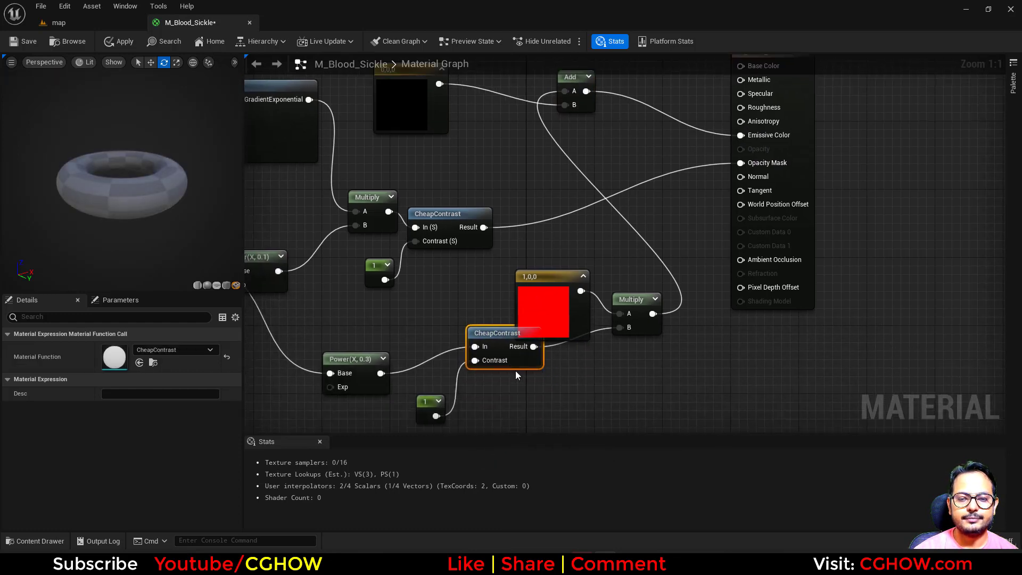
pyautogui.moveTo(523, 369); pyautogui.dragTo(502, 393)
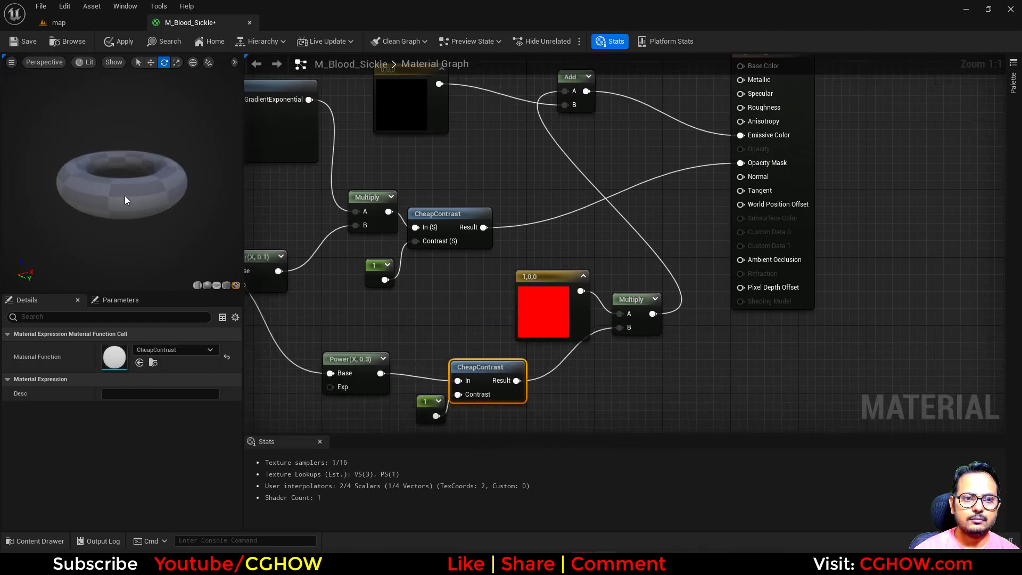
pyautogui.moveTo(125, 196)
pyautogui.mouseDown()
pyautogui.moveTo(186, 180)
pyautogui.moveTo(155, 164)
pyautogui.mouseUp()
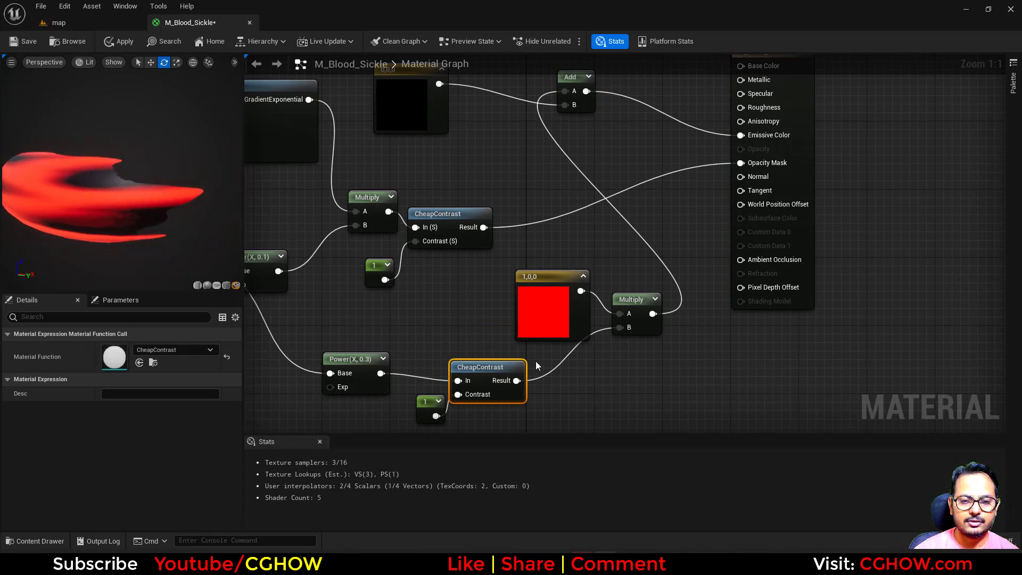
# - Move the material output node farther from the Add node, and lower the 0.3 Power, its CheapContrast and the contrast constant
pyautogui.moveTo(535, 361); pyautogui.dragTo(546, 398, button='right')
pyautogui.moveTo(817, 130); pyautogui.dragTo(924, 102)
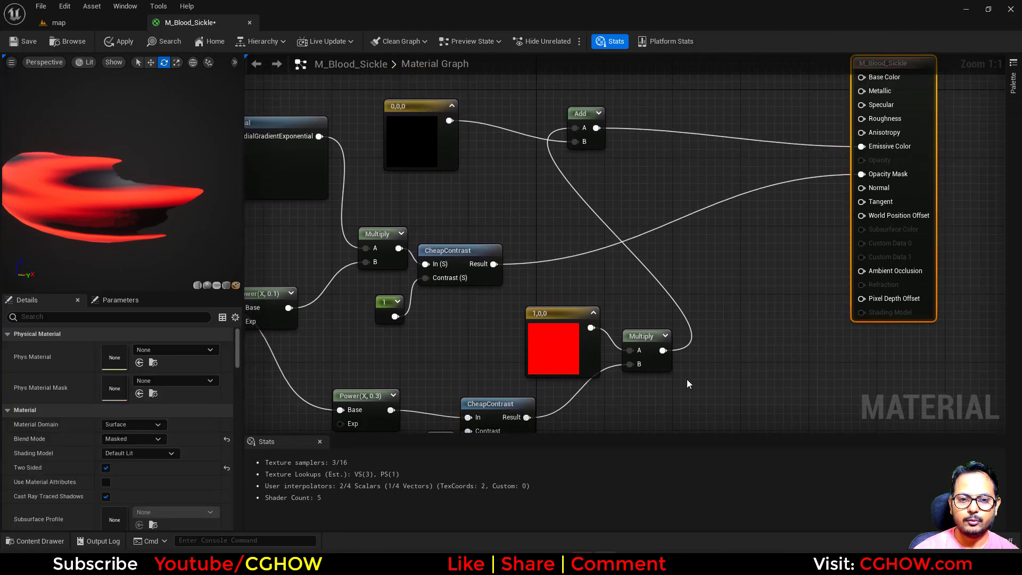
pyautogui.moveTo(686, 384); pyautogui.dragTo(688, 273, button='right')
pyautogui.moveTo(685, 365); pyautogui.dragTo(373, 251)
pyautogui.rightClick(462, 322)
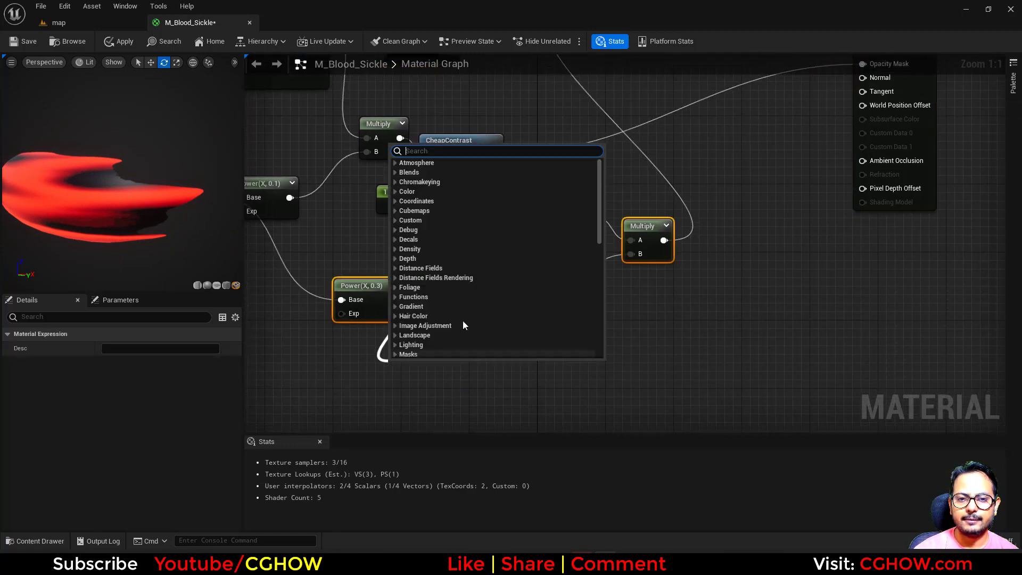
pyautogui.click(355, 250)
pyautogui.moveTo(750, 376); pyautogui.dragTo(372, 317)
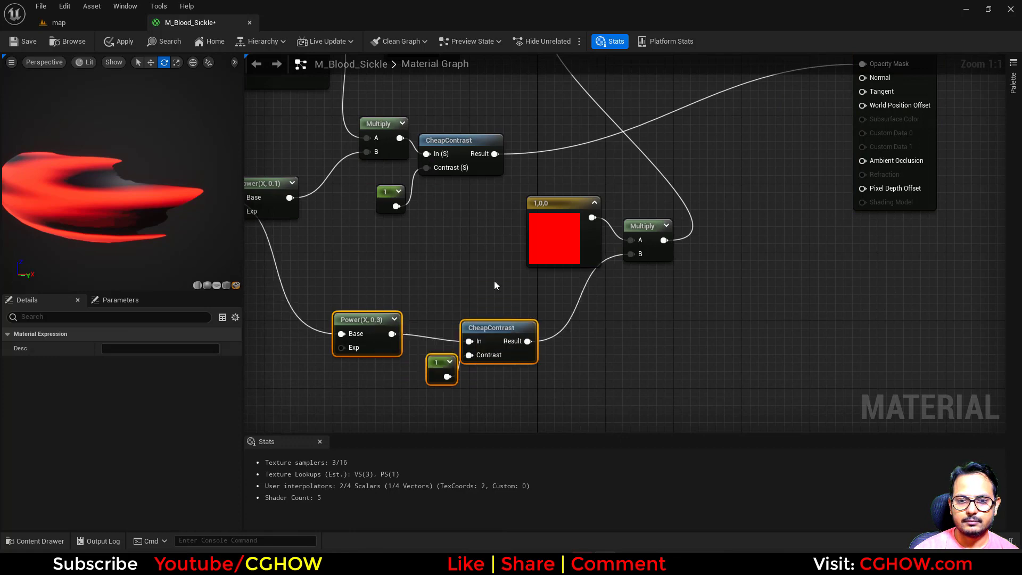
# - Move the red colour and its Multiply node together, clear of the lower CheapContrast, and review the graph layout
pyautogui.moveTo(639, 282); pyautogui.dragTo(601, 318, button='right')
pyautogui.moveTo(661, 372); pyautogui.dragTo(615, 338)
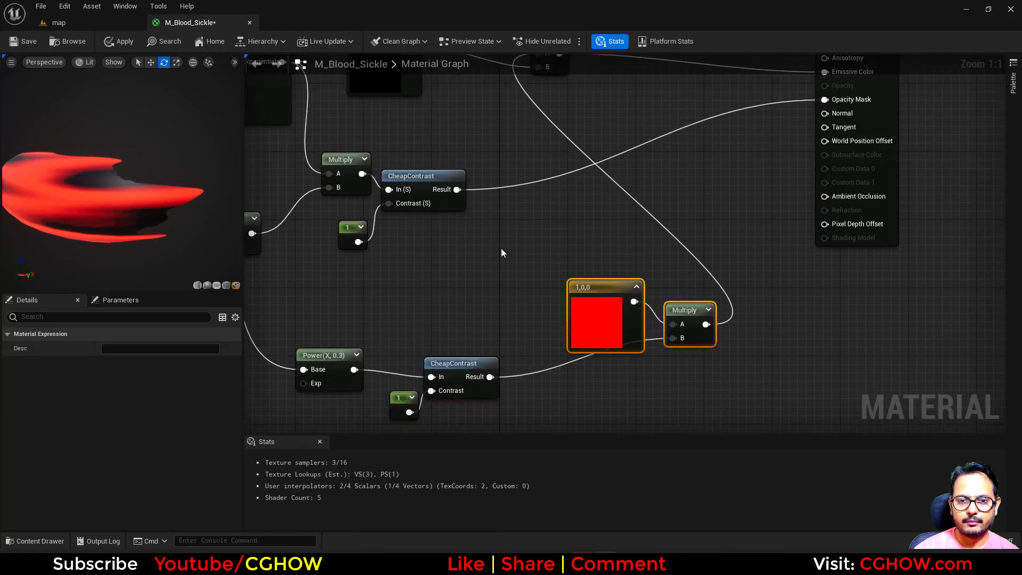
pyautogui.moveTo(501, 248); pyautogui.dragTo(549, 349, button='right')
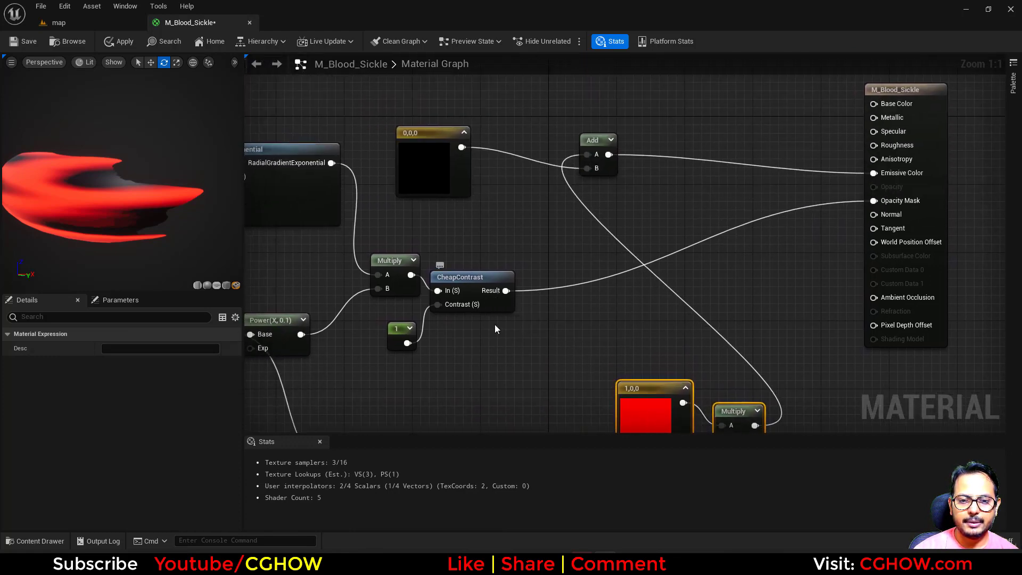
pyautogui.moveTo(495, 329); pyautogui.dragTo(525, 280, button='right')
pyautogui.moveTo(467, 296); pyautogui.dragTo(512, 286, button='right')
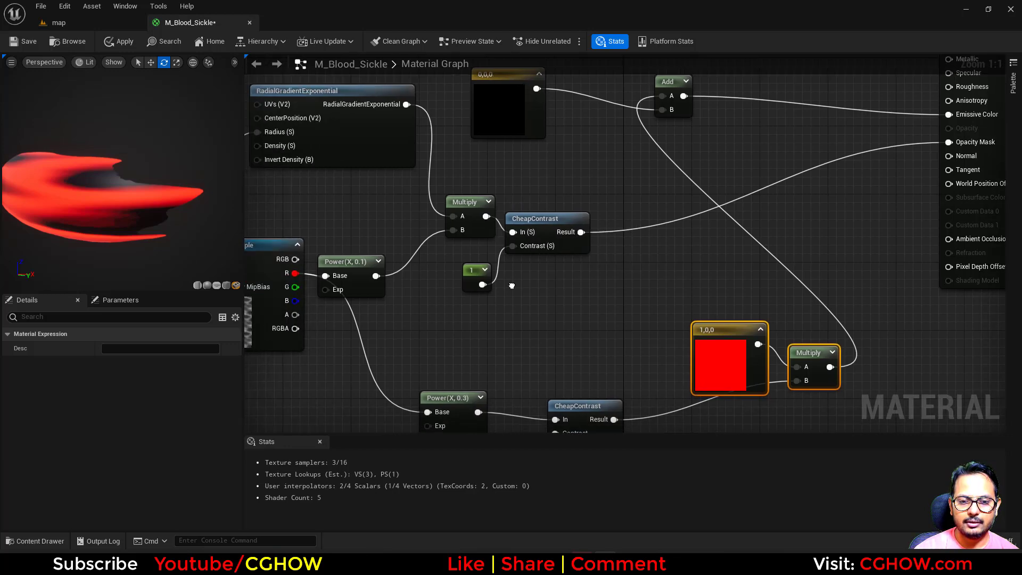
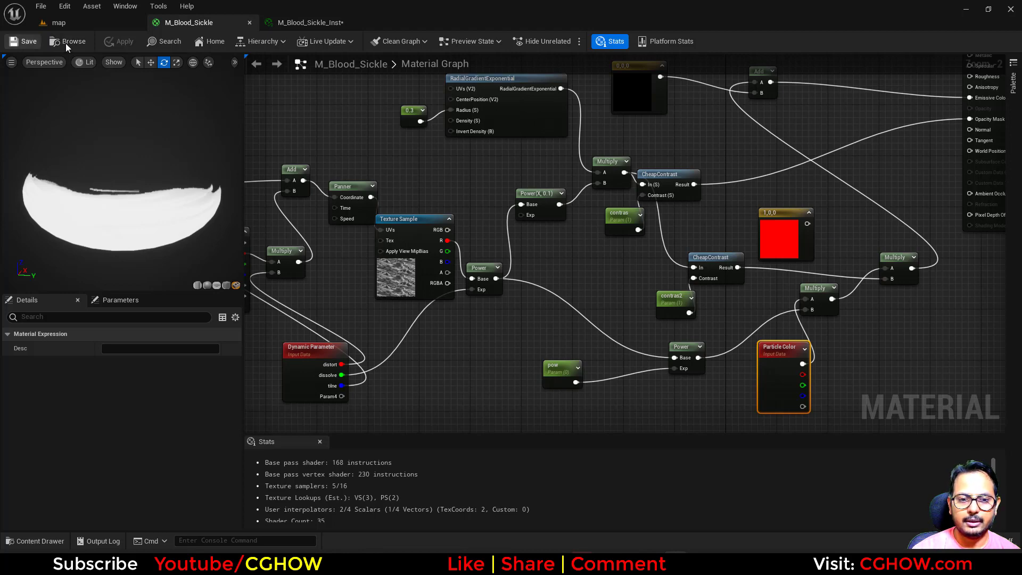
# - Locate M_Blood_Sickle_Inst in the content folder and create a Niagara system named FX there from the Fountain emitter template
pyautogui.click(298, 23)
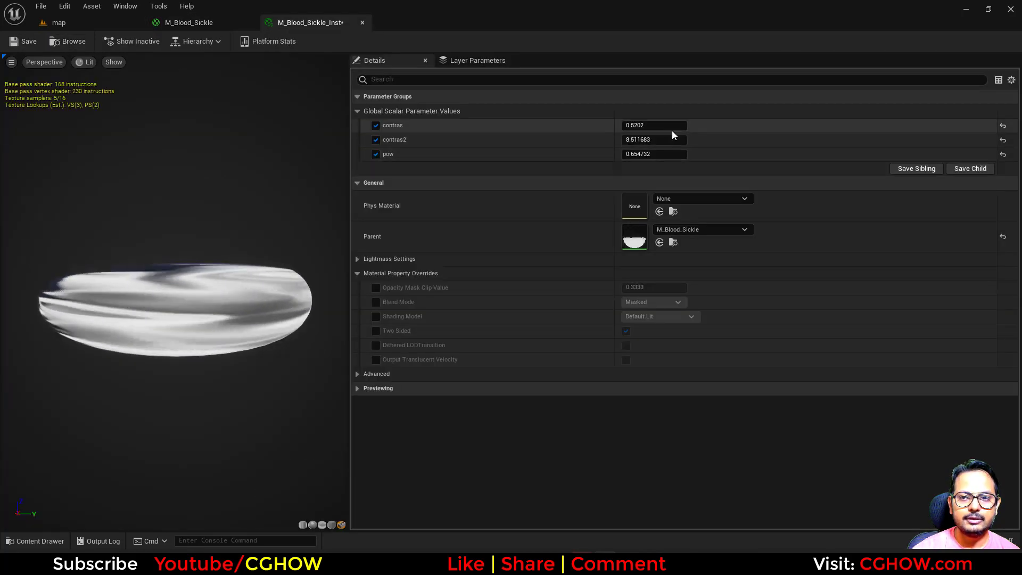
pyautogui.click(69, 42)
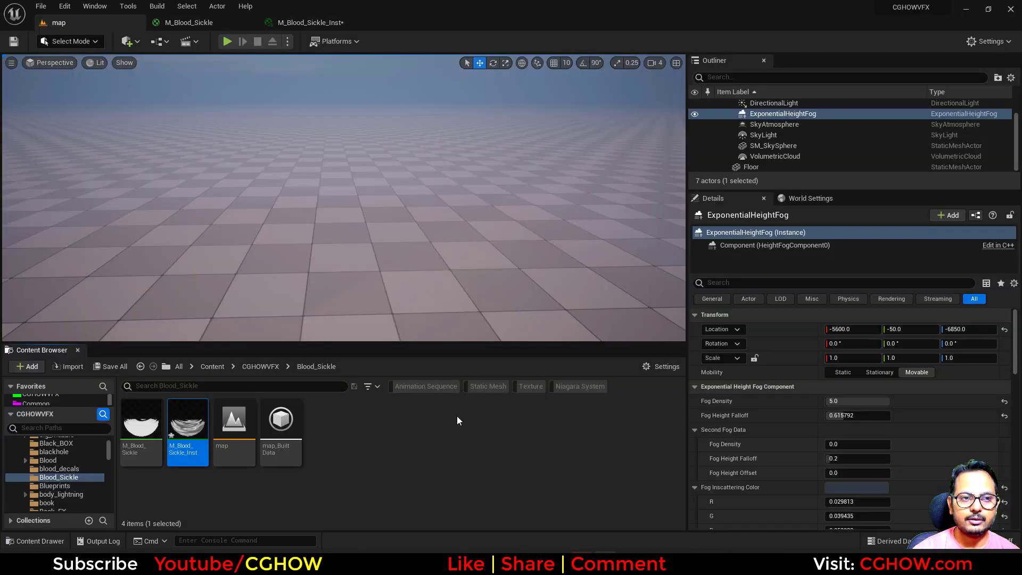
pyautogui.rightClick(383, 453)
pyautogui.click(452, 230)
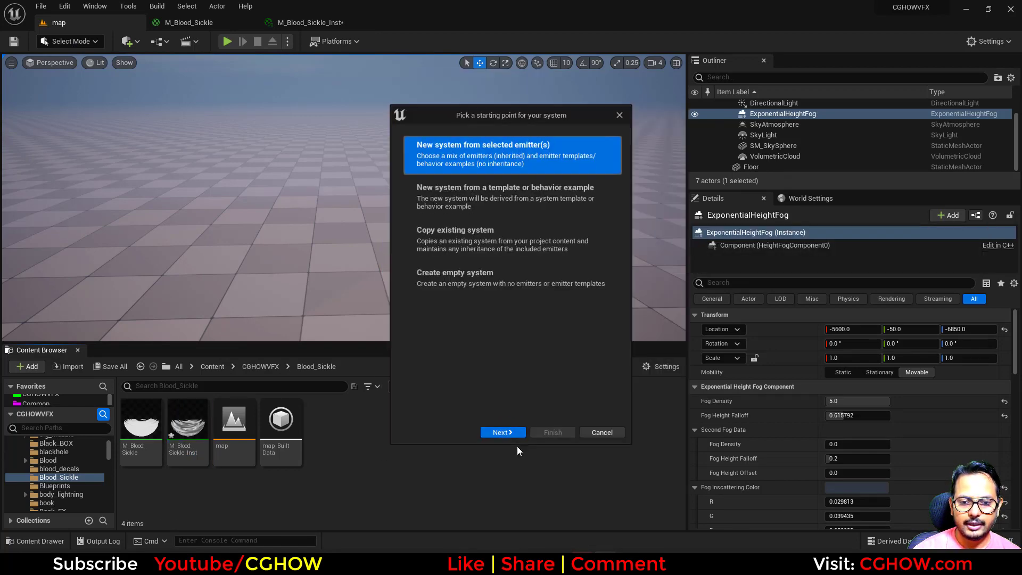
pyautogui.click(504, 432)
pyautogui.click(538, 375)
pyautogui.click(608, 413)
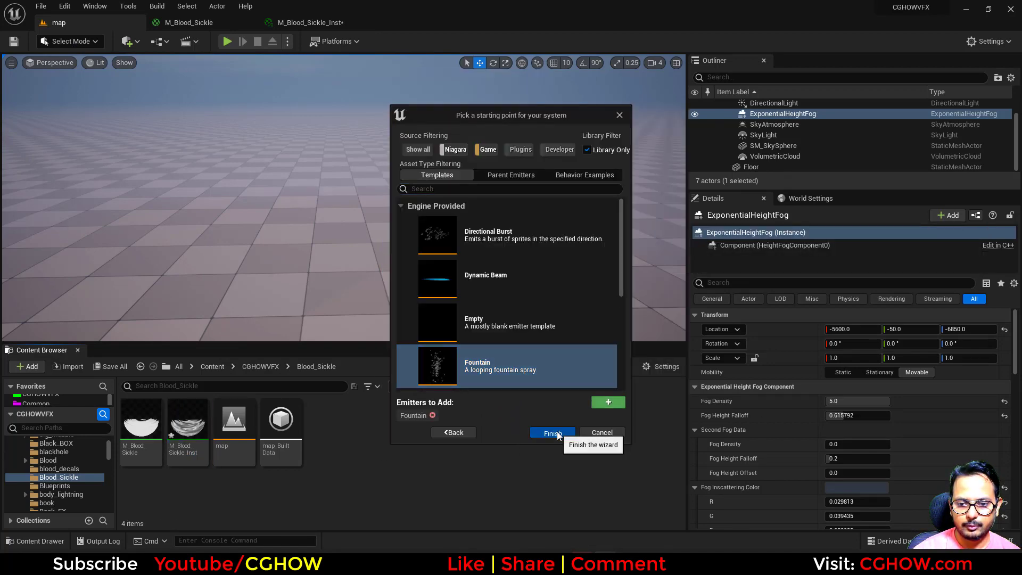
pyautogui.click(553, 433)
pyautogui.press('Return')
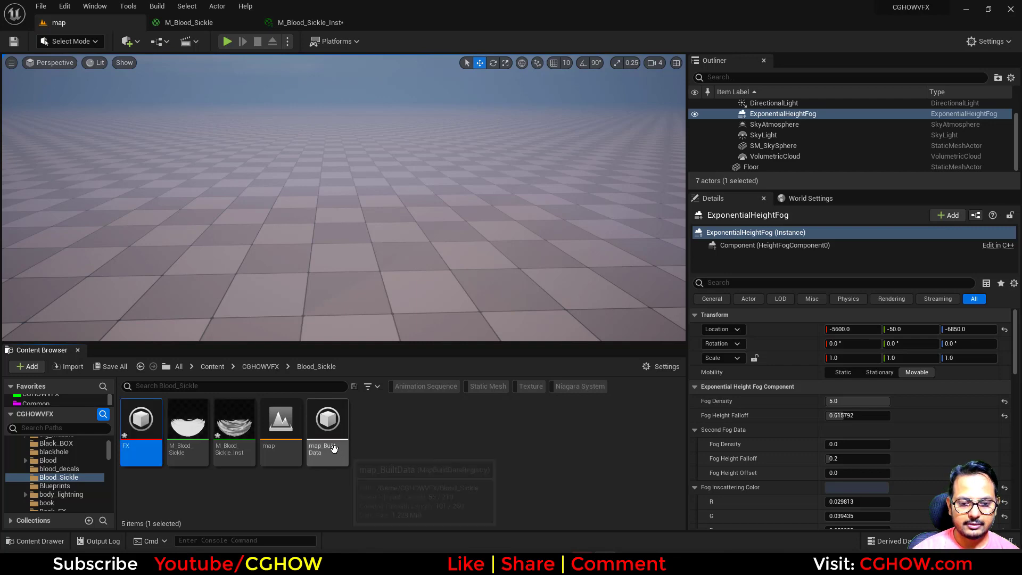
pyautogui.doubleClick(327, 425)
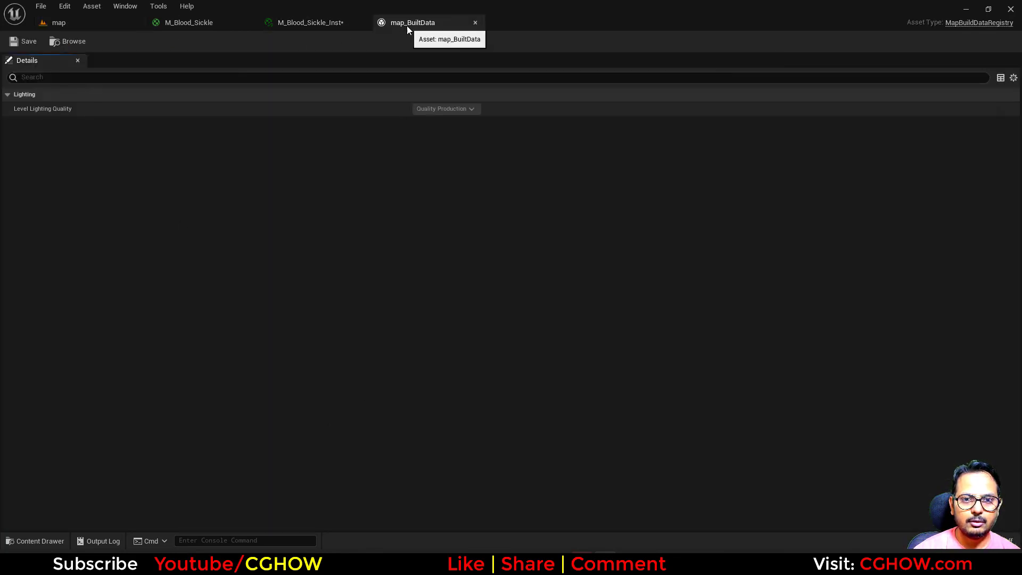
pyautogui.click(475, 22)
pyautogui.click(121, 21)
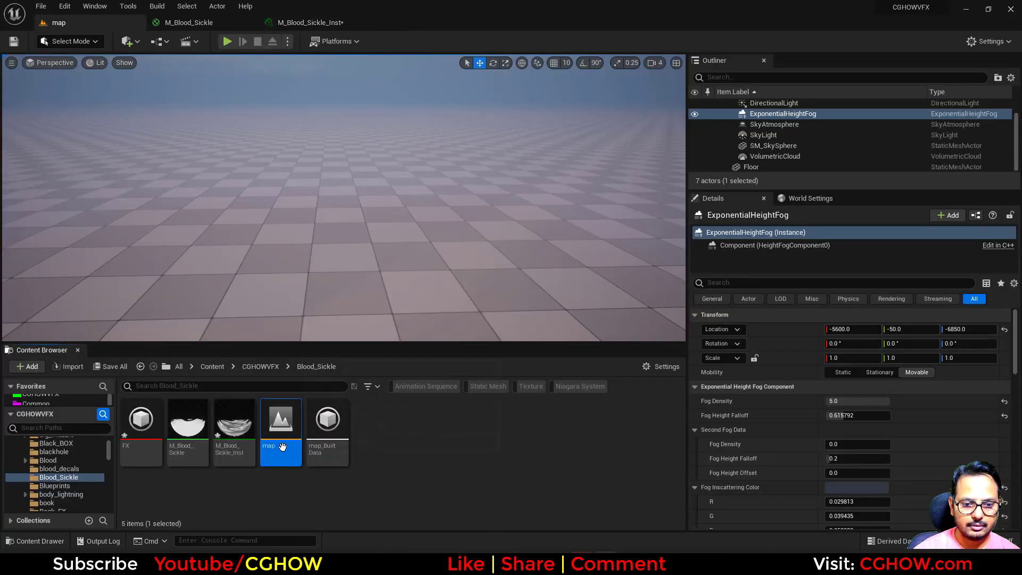
pyautogui.doubleClick(282, 447)
pyautogui.click(651, 401)
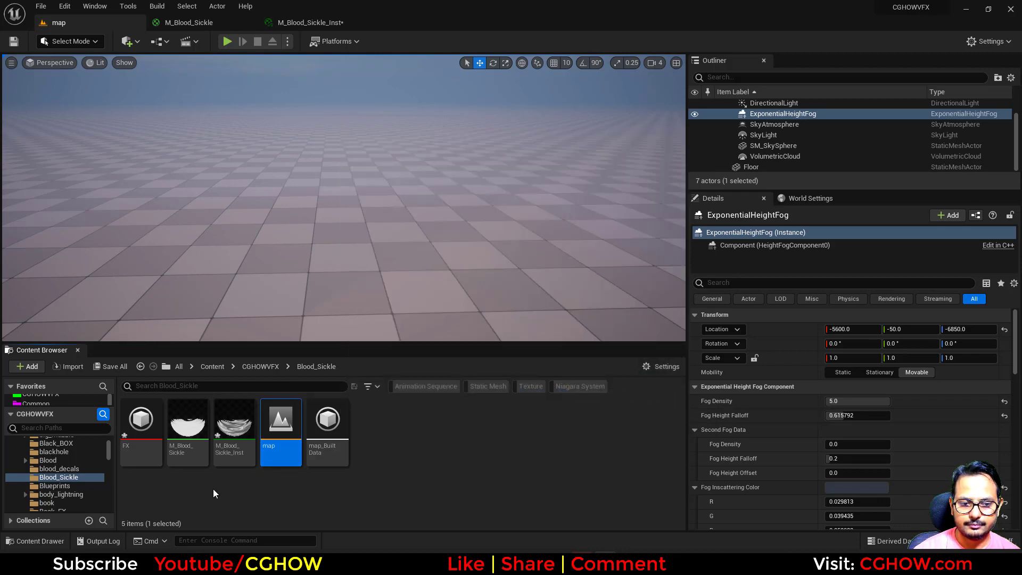
# - Open the FX system, search all project content for static meshes named "torus", and select the smooth white torus mesh
pyautogui.doubleClick(141, 423)
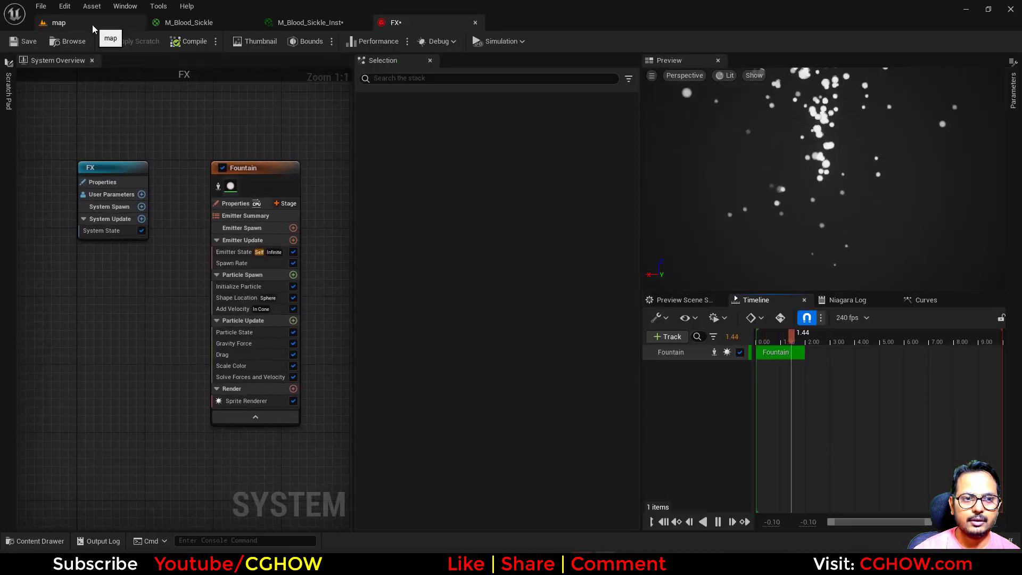
pyautogui.click(92, 23)
pyautogui.moveTo(107, 448); pyautogui.dragTo(107, 423)
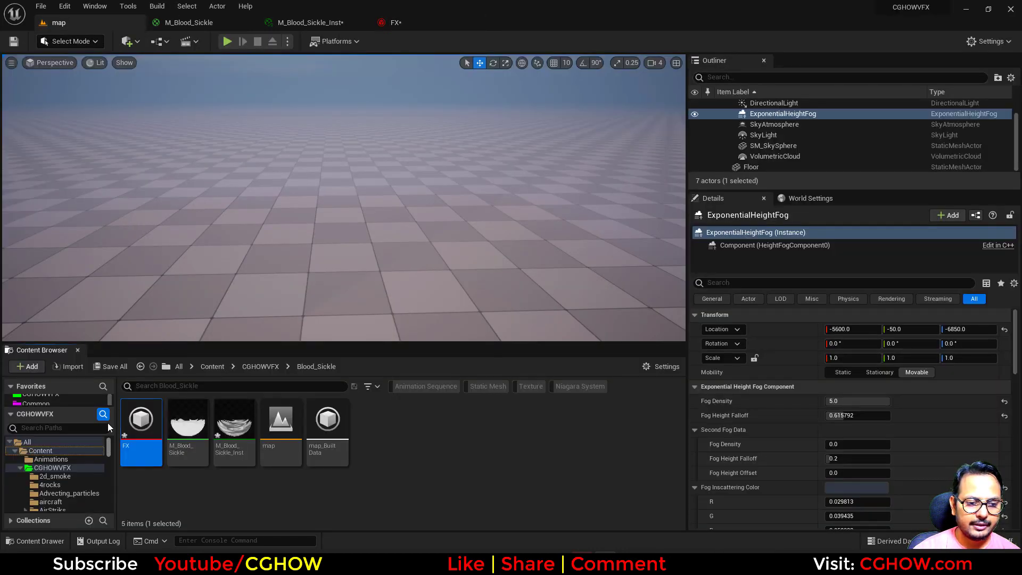
pyautogui.click(49, 450)
pyautogui.click(488, 387)
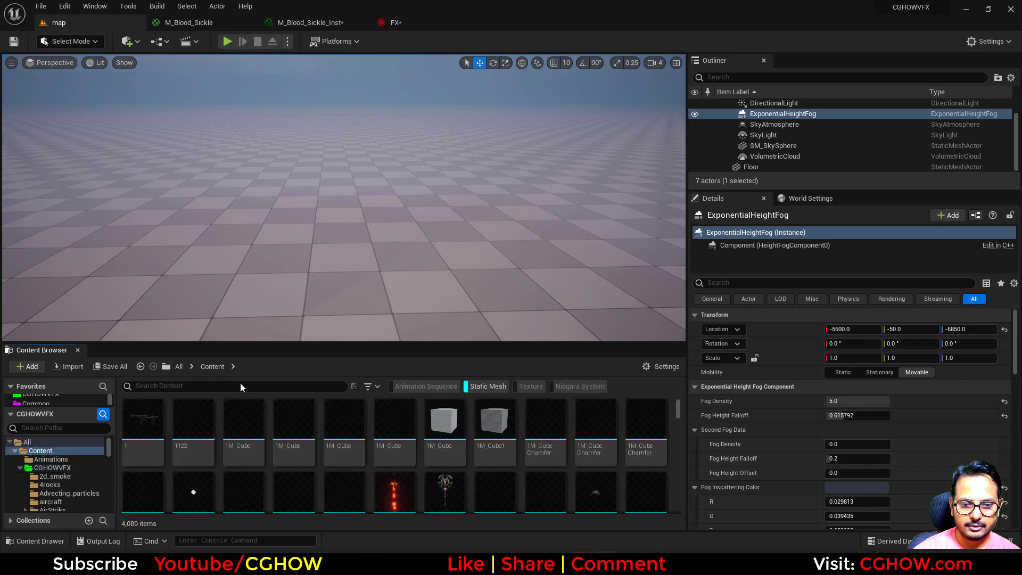
pyautogui.click(241, 385)
pyautogui.write('tor')
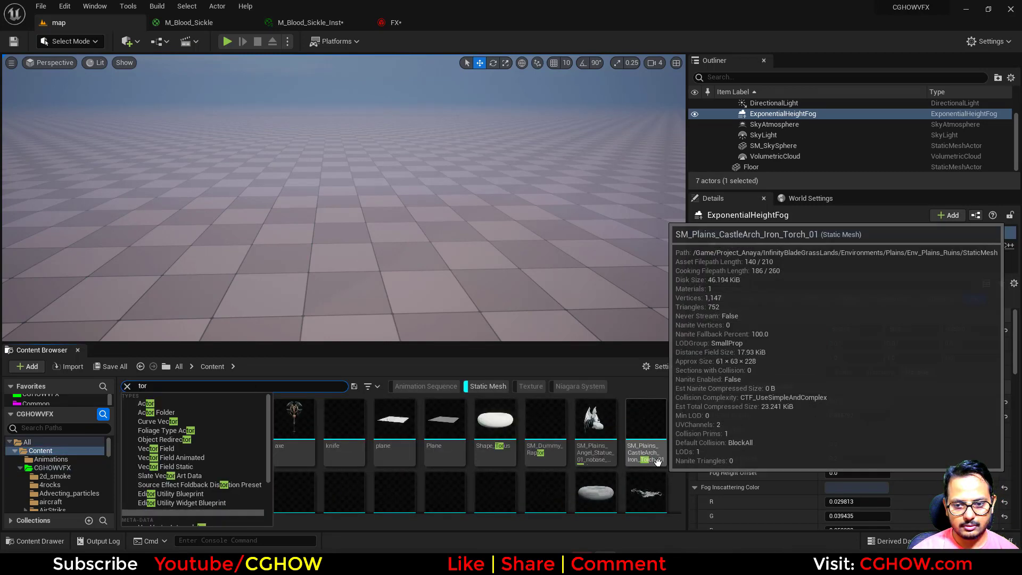
pyautogui.write('us')
pyautogui.click(599, 455)
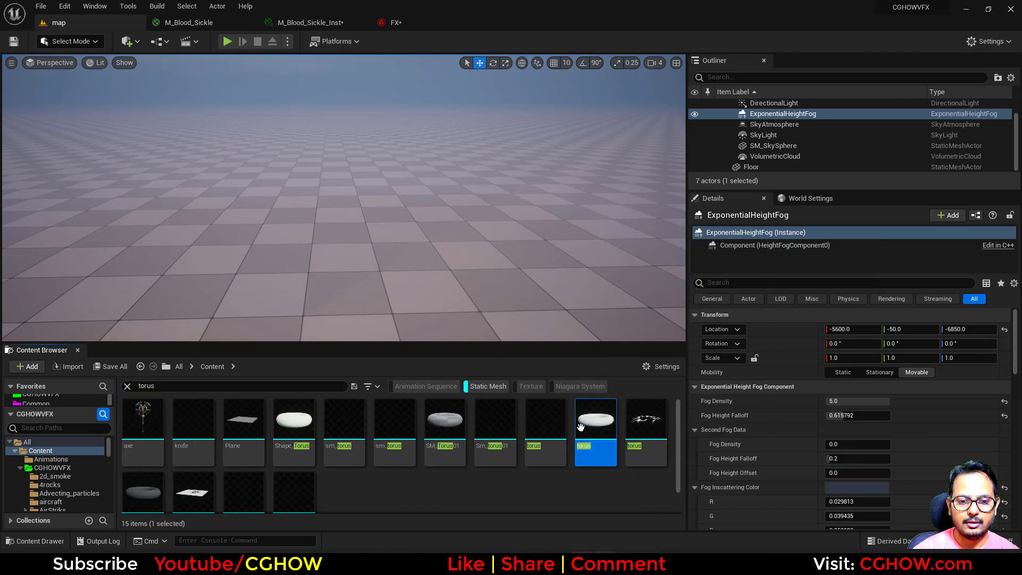
# - Replace the Fountain emitter's Sprite Renderer with a Mesh Renderer and assign the selected torus mesh to it
pyautogui.click(436, 27)
pyautogui.click(293, 378)
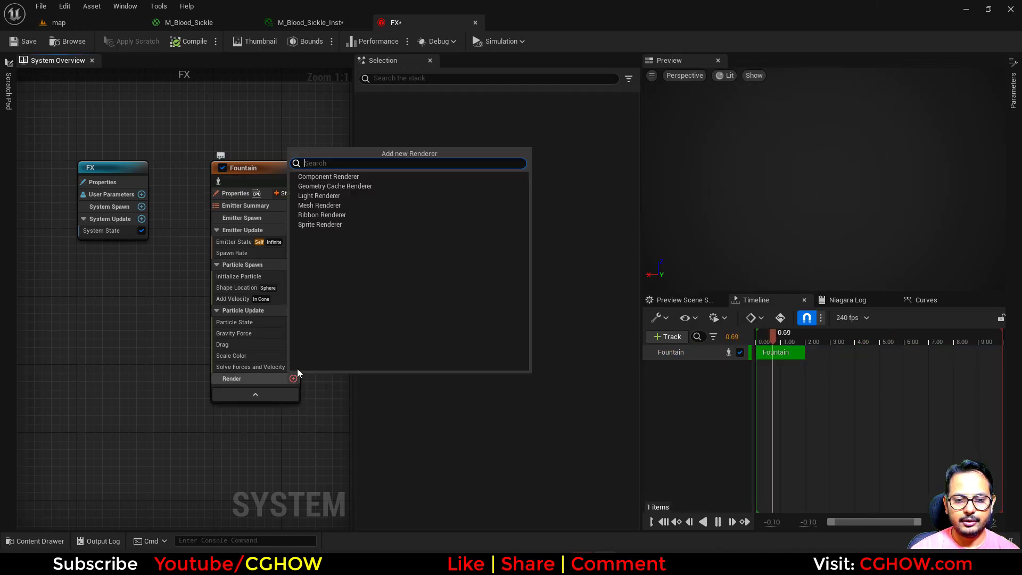
pyautogui.click(318, 205)
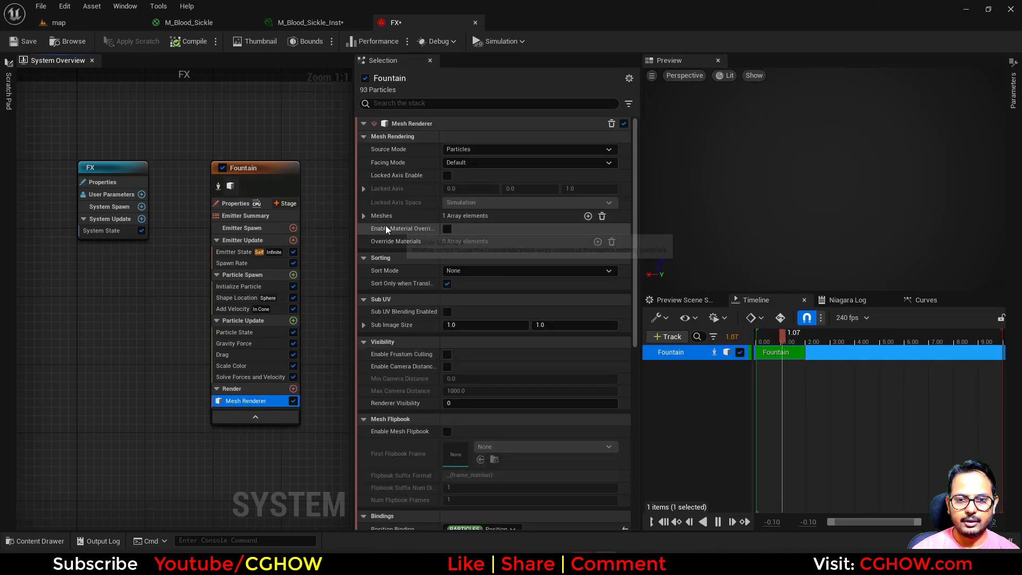
pyautogui.click(364, 216)
pyautogui.click(480, 245)
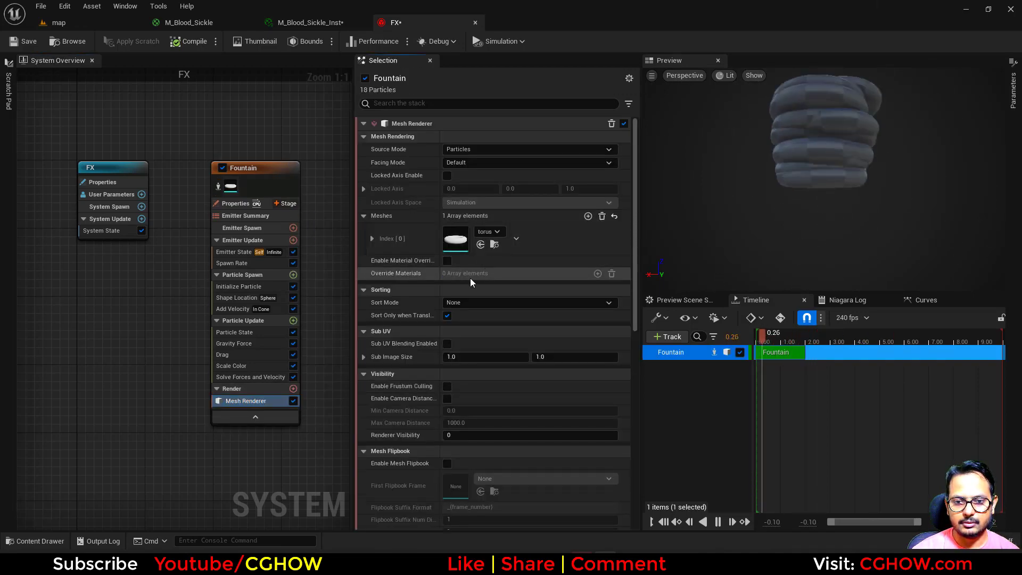
# - Enable material overrides on the Mesh Renderer and add one override element using M_Blood_Sickle_Inst
pyautogui.click(448, 261)
pyautogui.click(588, 273)
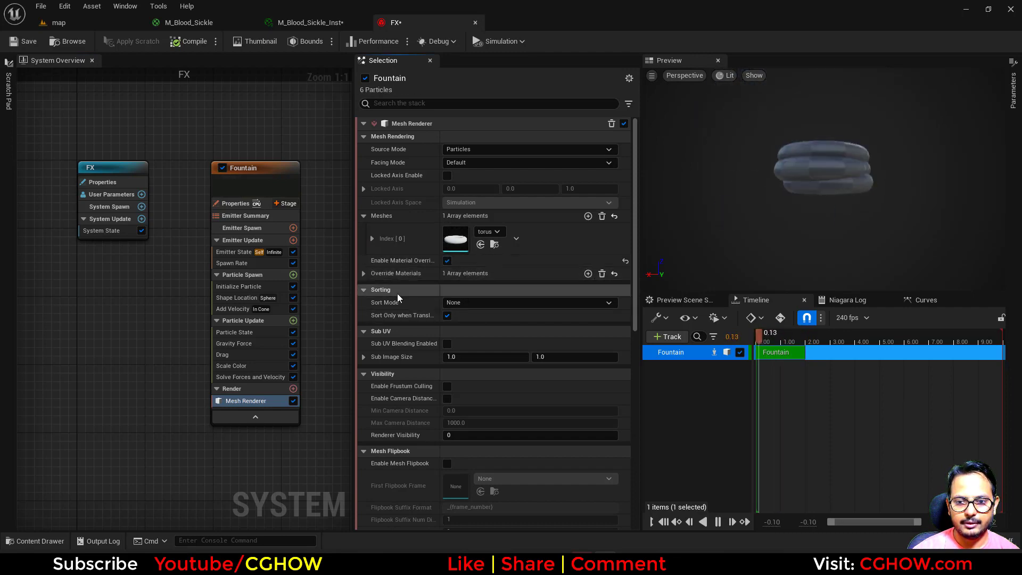
pyautogui.click(364, 274)
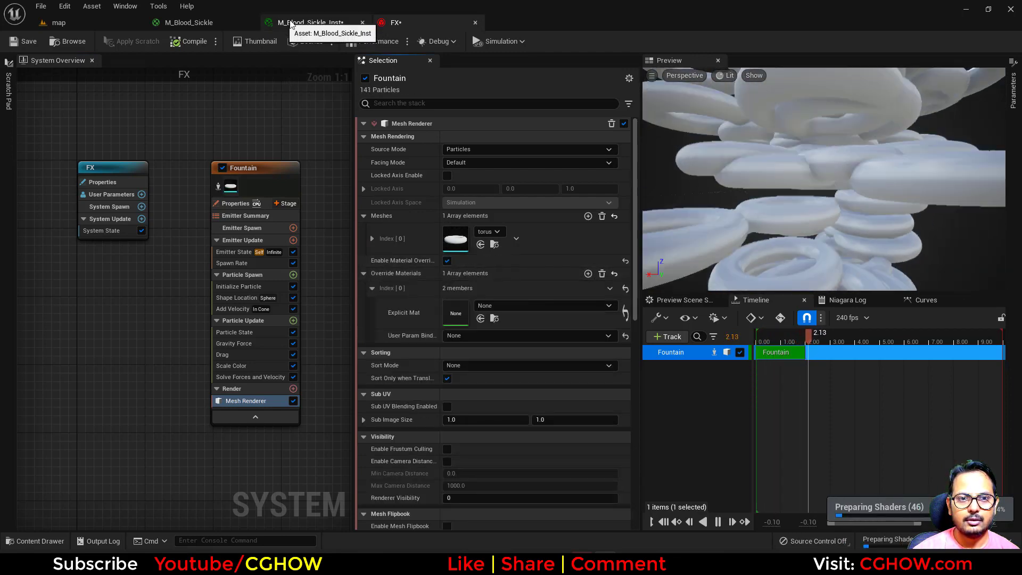
pyautogui.click(311, 22)
pyautogui.click(59, 22)
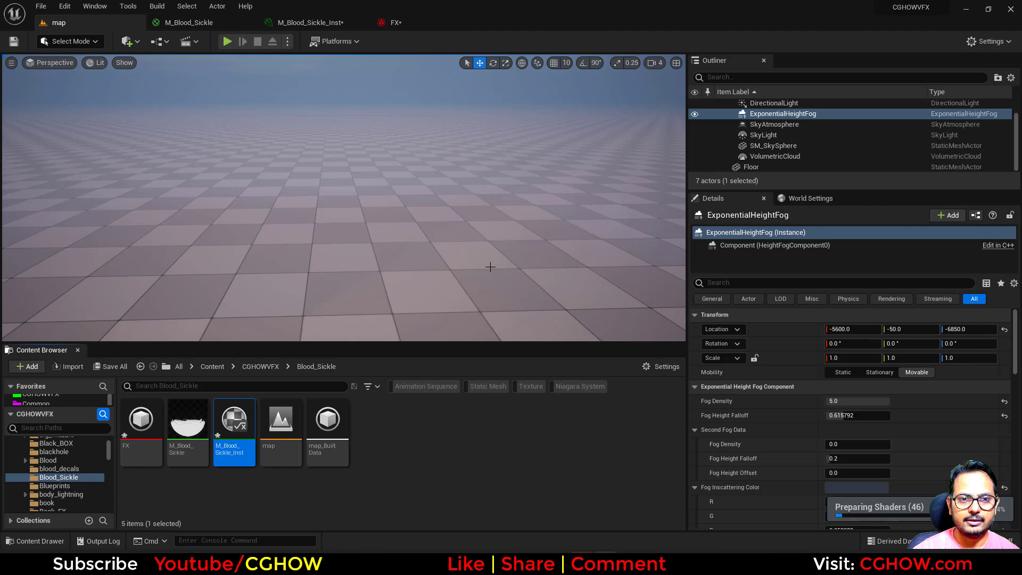
pyautogui.click(382, 23)
pyautogui.click(481, 318)
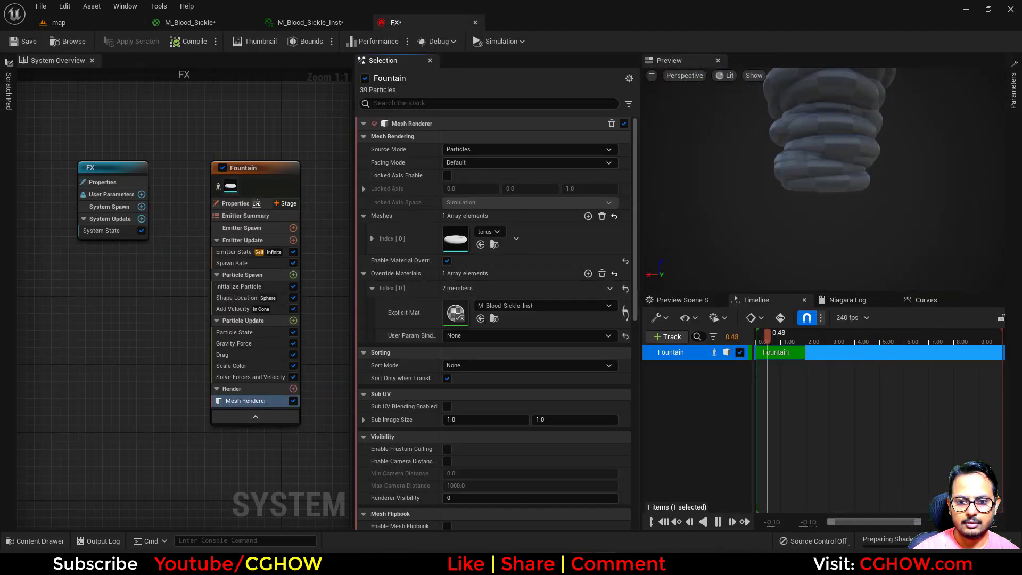
# - Delete the Shape Location, Add Velocity, Gravity Force, Drag and Scale Color modules from the Fountain emitter
pyautogui.moveTo(200, 364); pyautogui.dragTo(137, 339, button='right')
pyautogui.click(169, 341)
pyautogui.keyDown('ctrl'); pyautogui.click(171, 332); pyautogui.keyUp('ctrl')
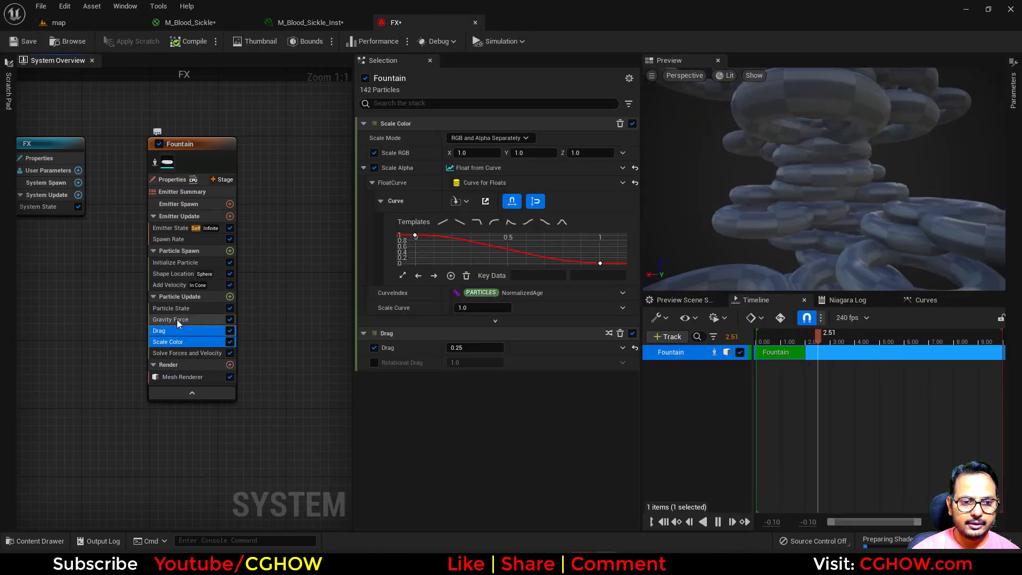
pyautogui.keyDown('ctrl'); pyautogui.click(177, 319); pyautogui.keyUp('ctrl')
pyautogui.keyDown('ctrl'); pyautogui.click(178, 284); pyautogui.keyUp('ctrl')
pyautogui.keyDown('ctrl'); pyautogui.click(178, 274); pyautogui.keyUp('ctrl')
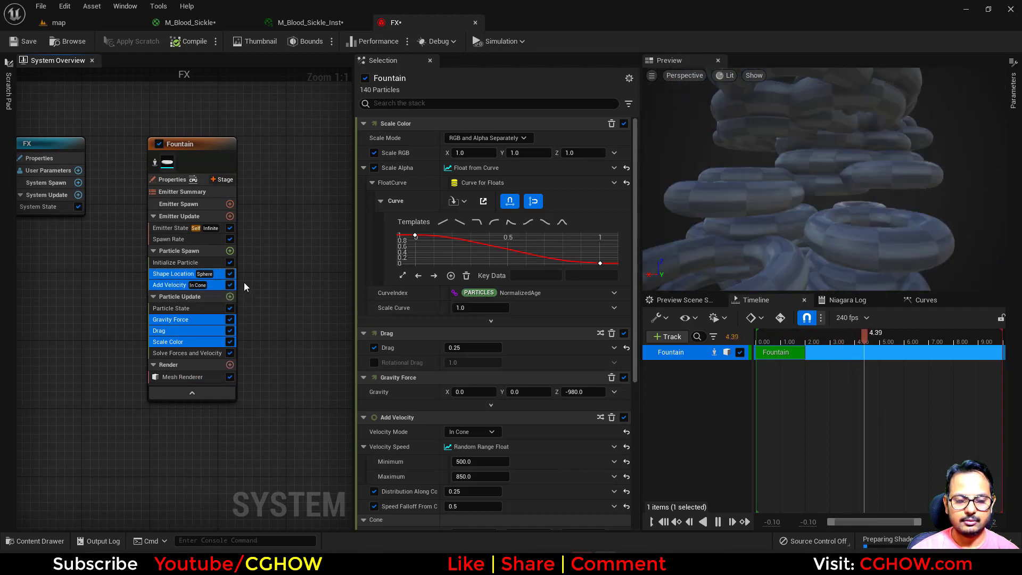
pyautogui.press('Delete')
# - Add an Initial Mesh Orientation module to the Fountain emitter's Particle Spawn stage
pyautogui.click(178, 239)
pyautogui.moveTo(263, 260); pyautogui.dragTo(278, 295, button='right')
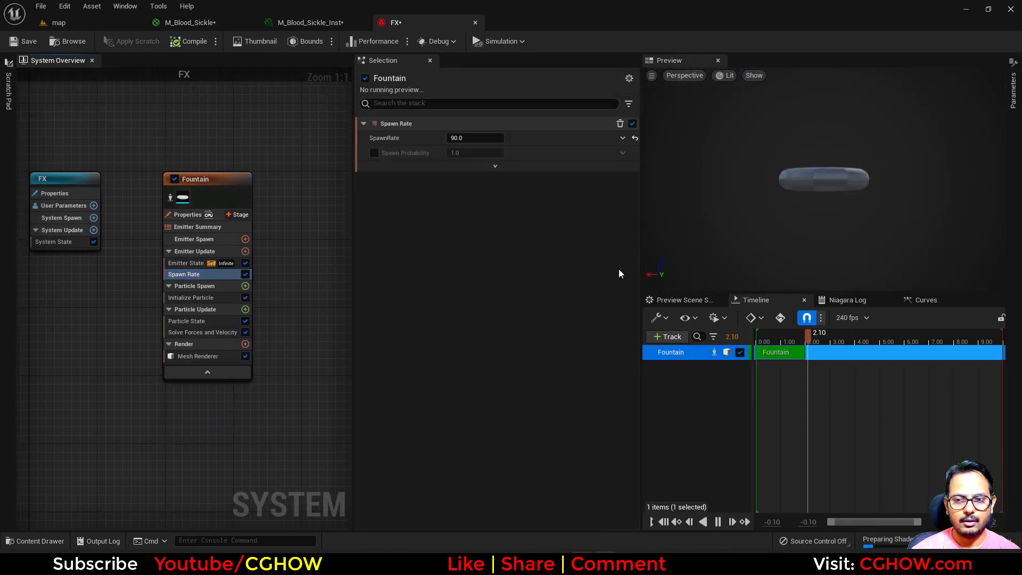
pyautogui.click(245, 286)
pyautogui.write('ini')
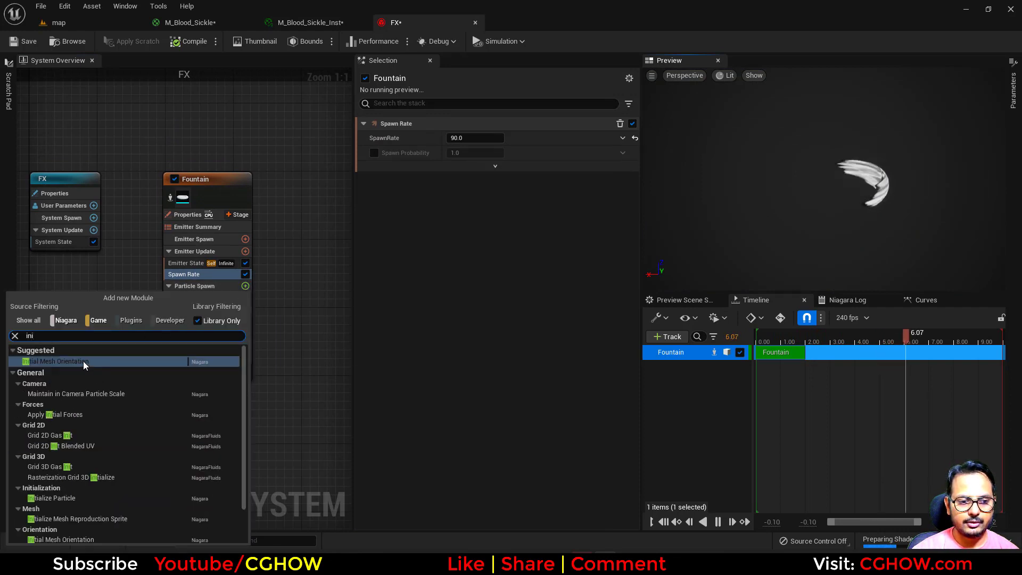
pyautogui.click(79, 362)
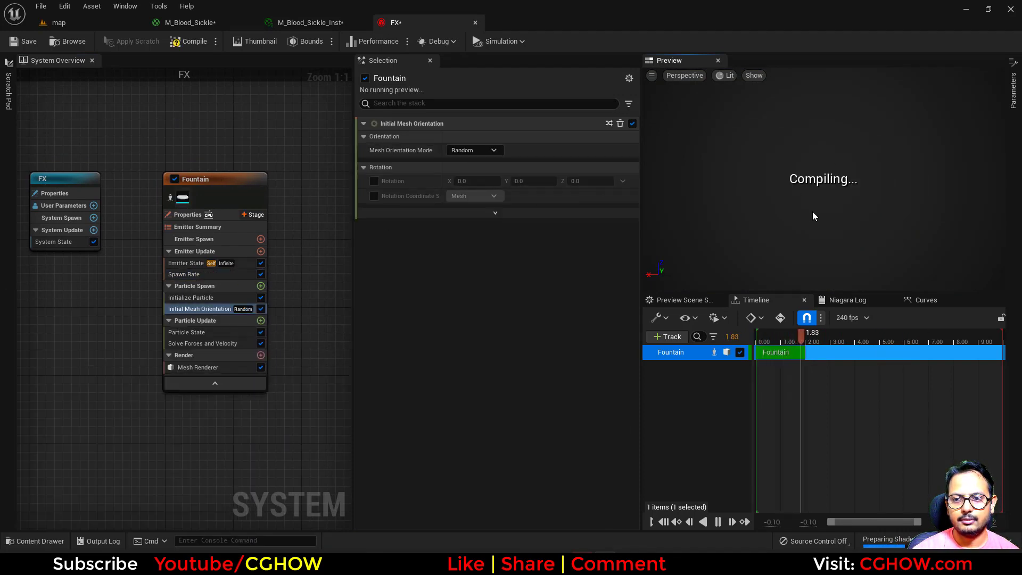
# - Set the Fountain emitter's Spawn Rate to 10
pyautogui.click(197, 274)
pyautogui.click(478, 138)
pyautogui.write('10')
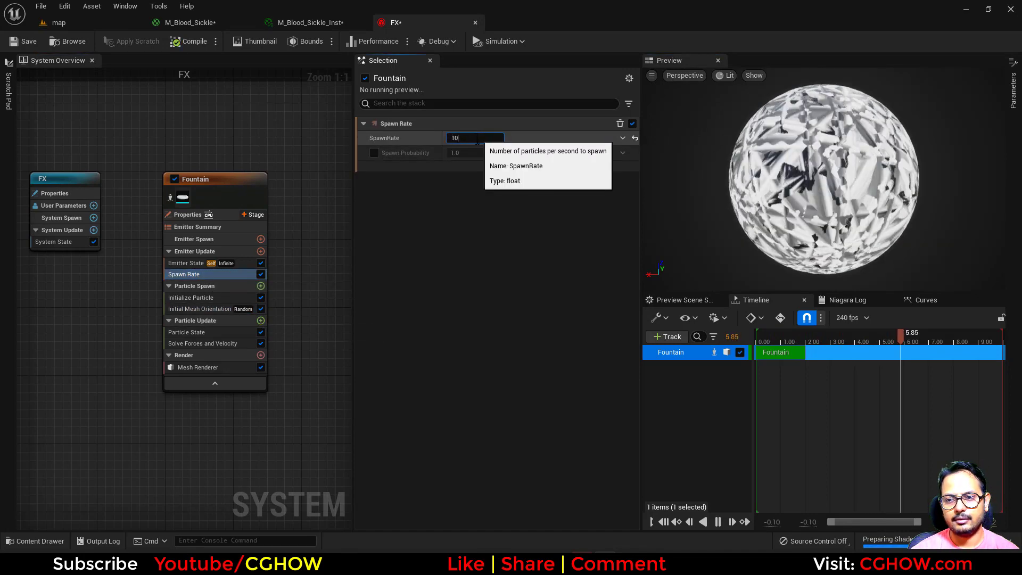
pyautogui.press('Return')
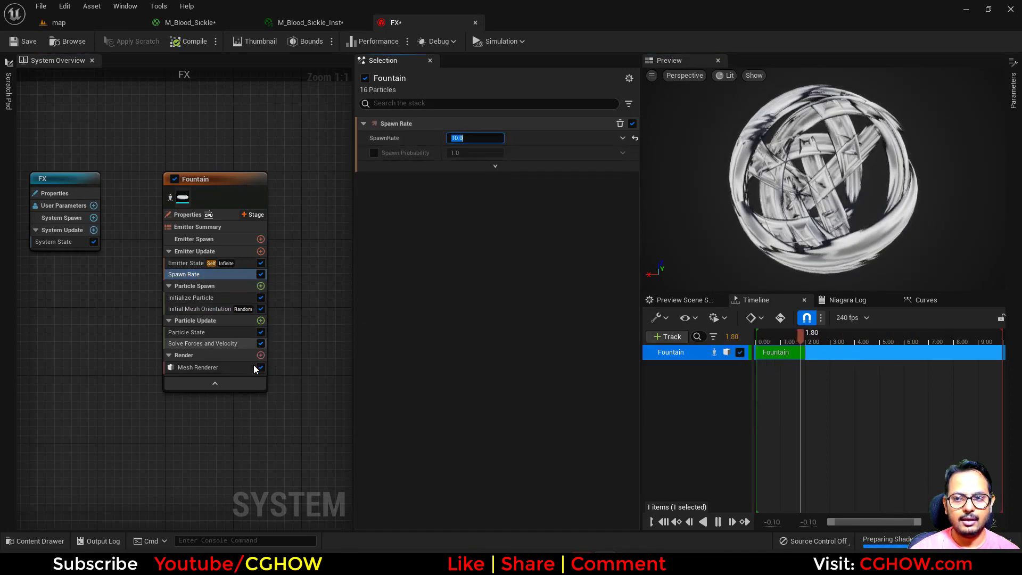
# - Add a Dynamic Material Parameters module to the Fountain emitter's Particle Update stage
pyautogui.click(261, 320)
pyautogui.write('dyn')
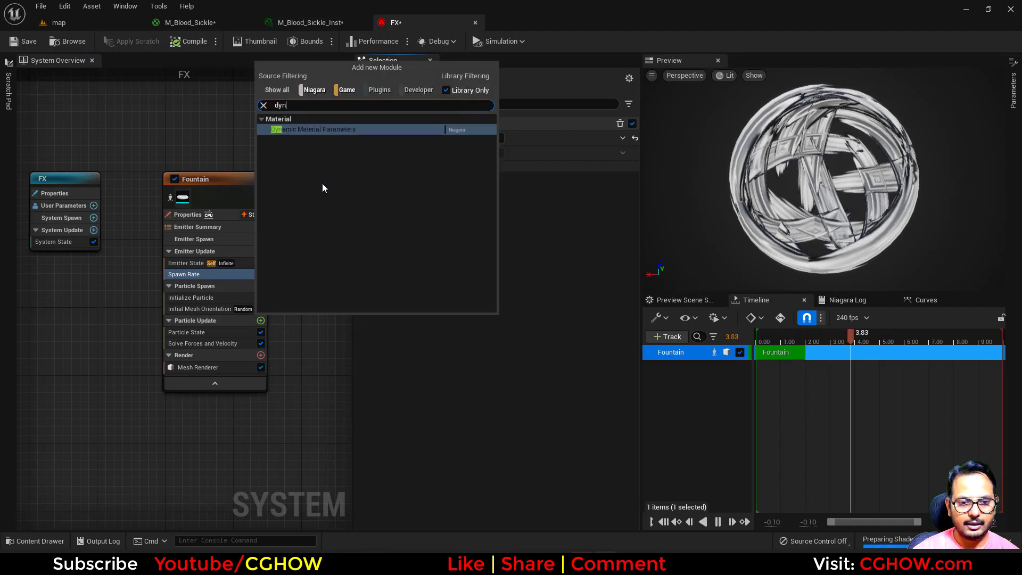
pyautogui.click(308, 131)
# - Set the Initialize Particle color to a dark red with R about 0.54, G 0 and B 0
pyautogui.click(205, 297)
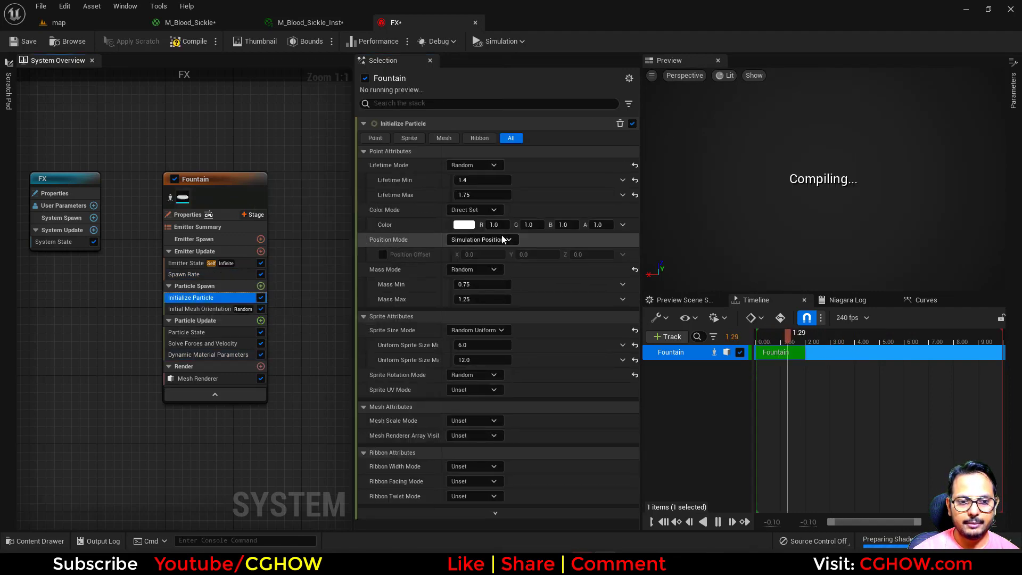
pyautogui.click(530, 224)
pyautogui.write('0')
pyautogui.press('Return')
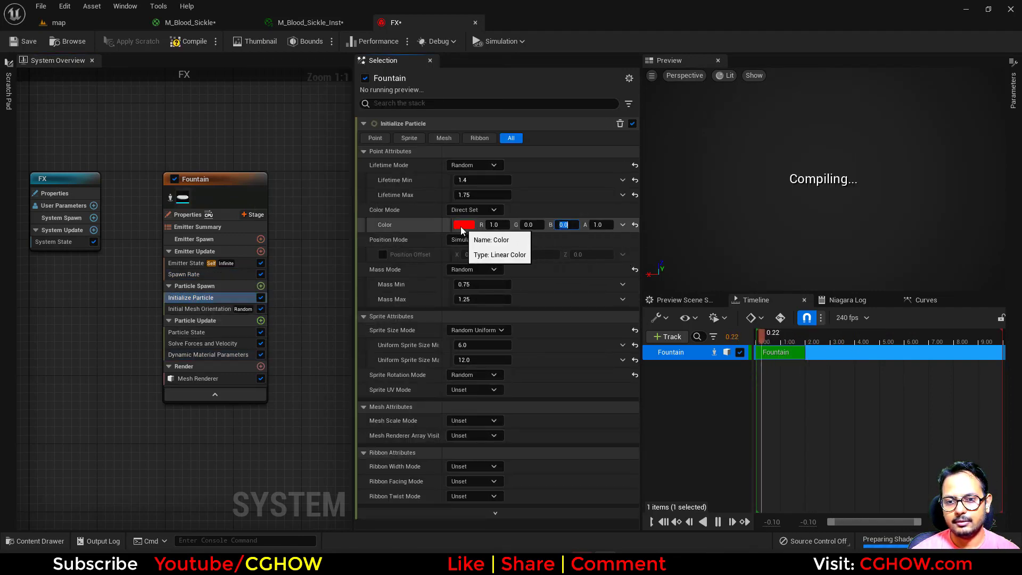
pyautogui.click(462, 226)
pyautogui.moveTo(615, 328); pyautogui.dragTo(612, 318)
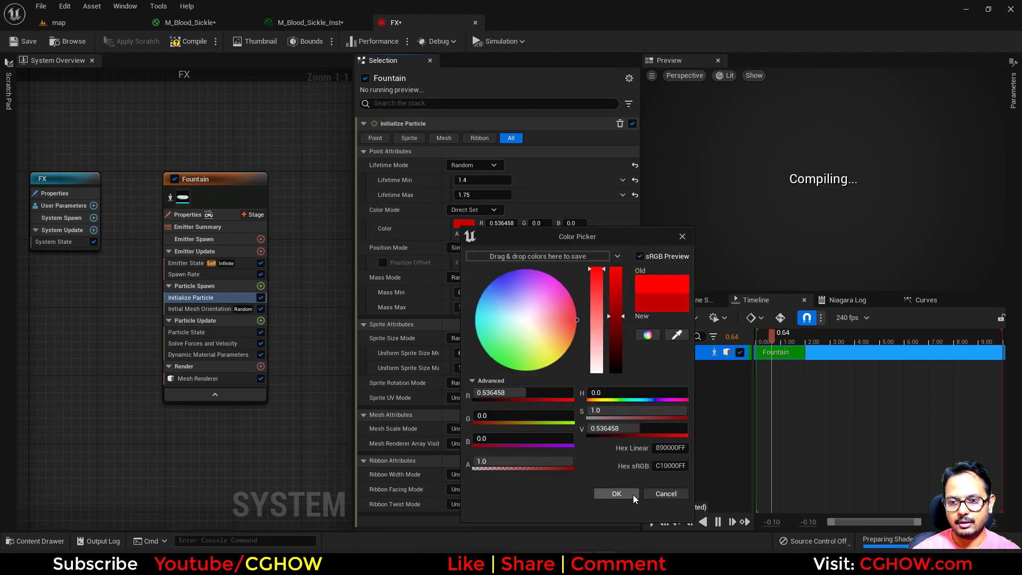
pyautogui.click(616, 494)
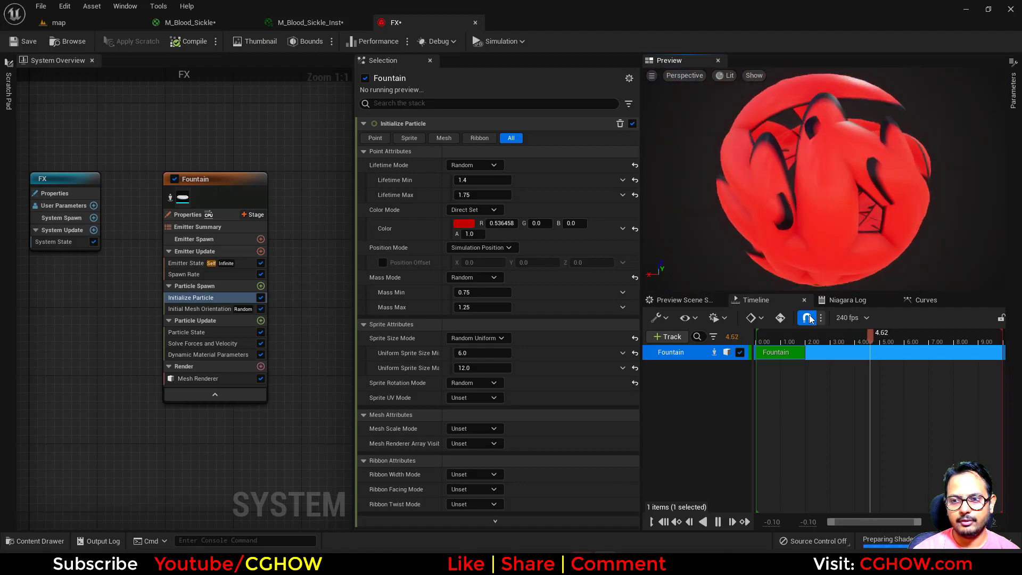
# - In Dynamic Material Parameters, set the tilne parameter to 1 and dissolve to 2
pyautogui.click(208, 354)
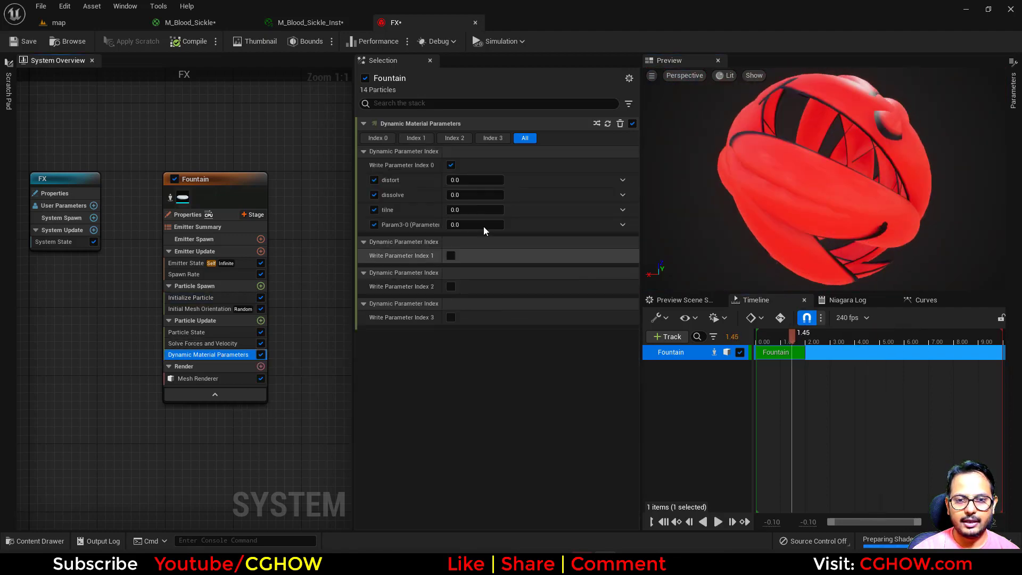
pyautogui.click(473, 210)
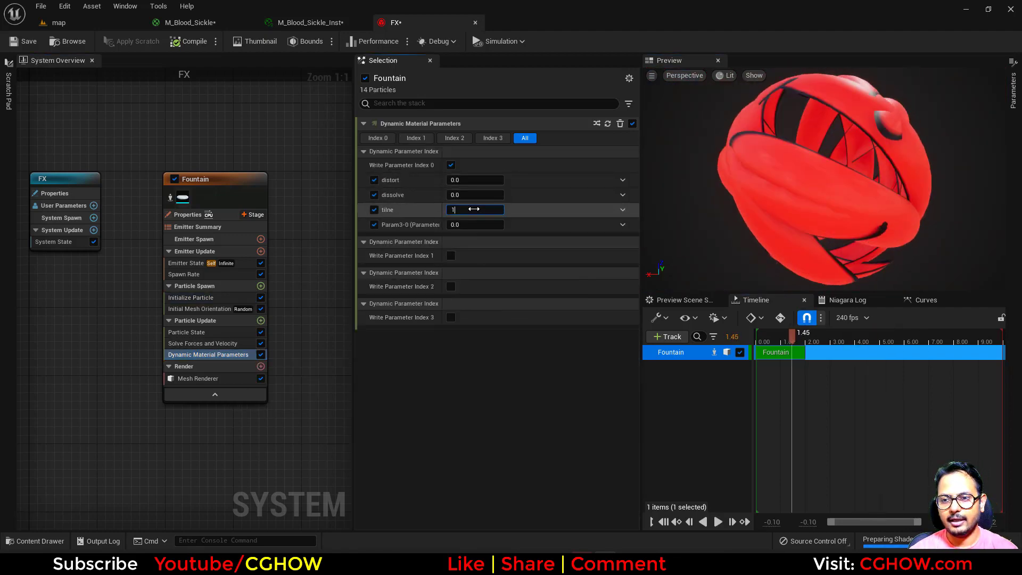
pyautogui.write('1')
pyautogui.press('Return')
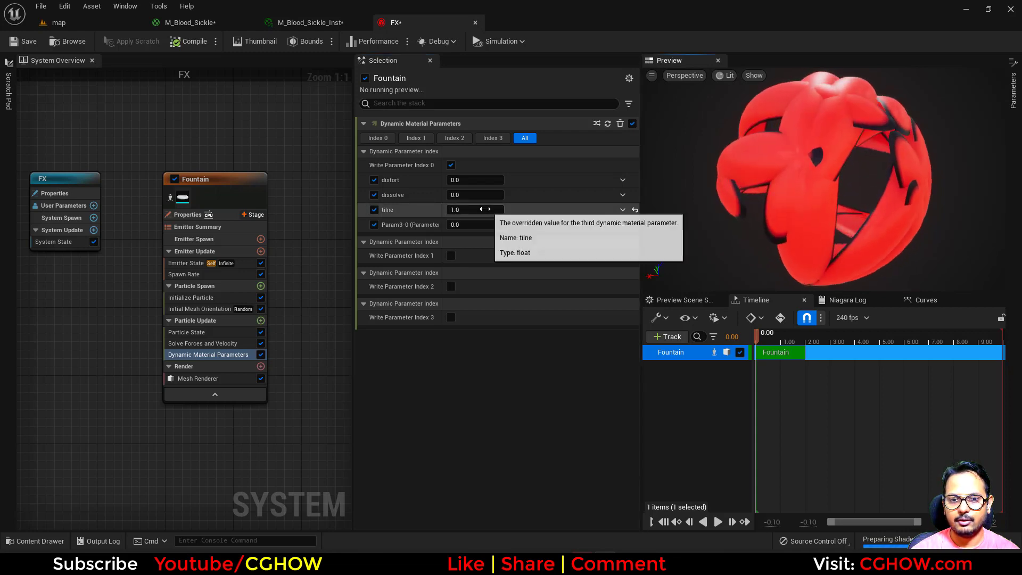
pyautogui.click(481, 195)
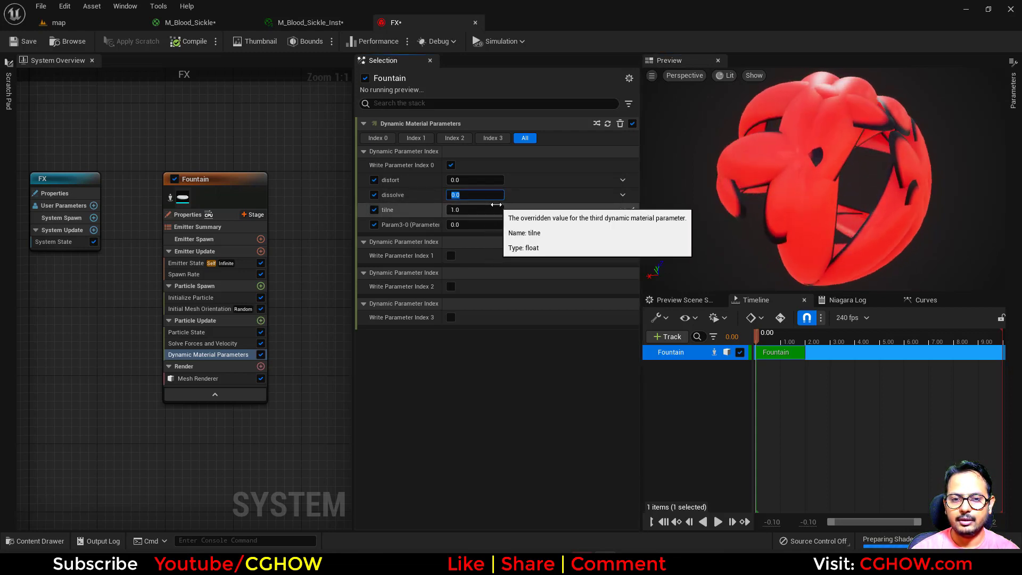
pyautogui.write('2')
pyautogui.press('Return')
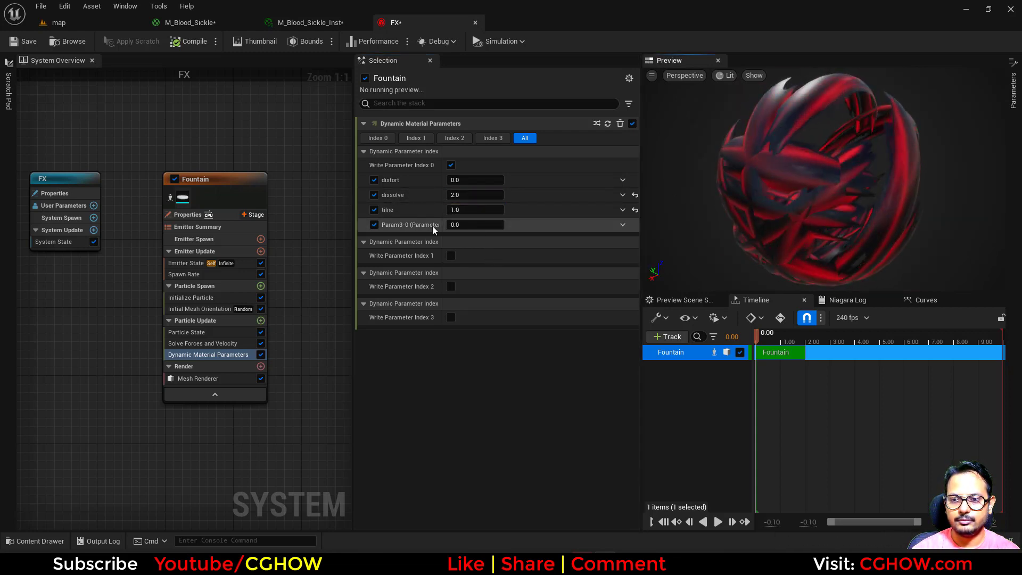
# - Set the dissolve material parameter to 1 and distort to about 0.51
pyautogui.click(472, 198)
pyautogui.write('1')
pyautogui.press('Return')
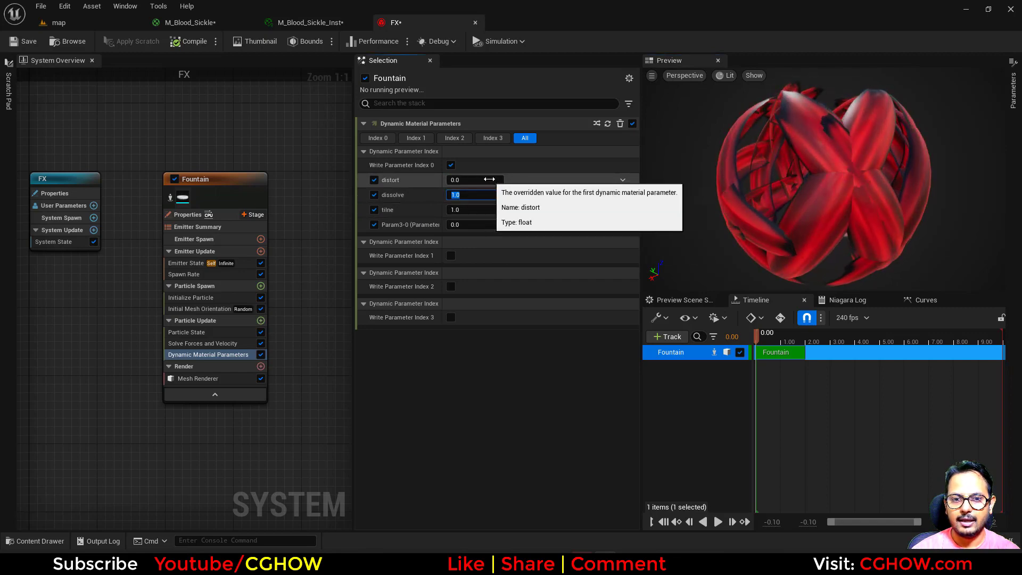
pyautogui.moveTo(490, 180); pyautogui.dragTo(505, 180)
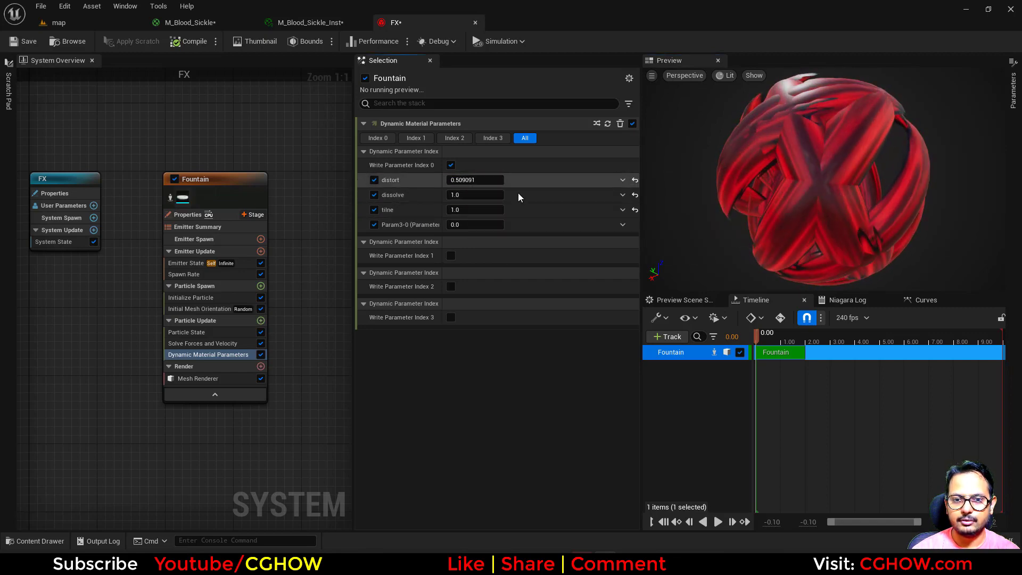
pyautogui.moveTo(756, 202); pyautogui.dragTo(820, 203)
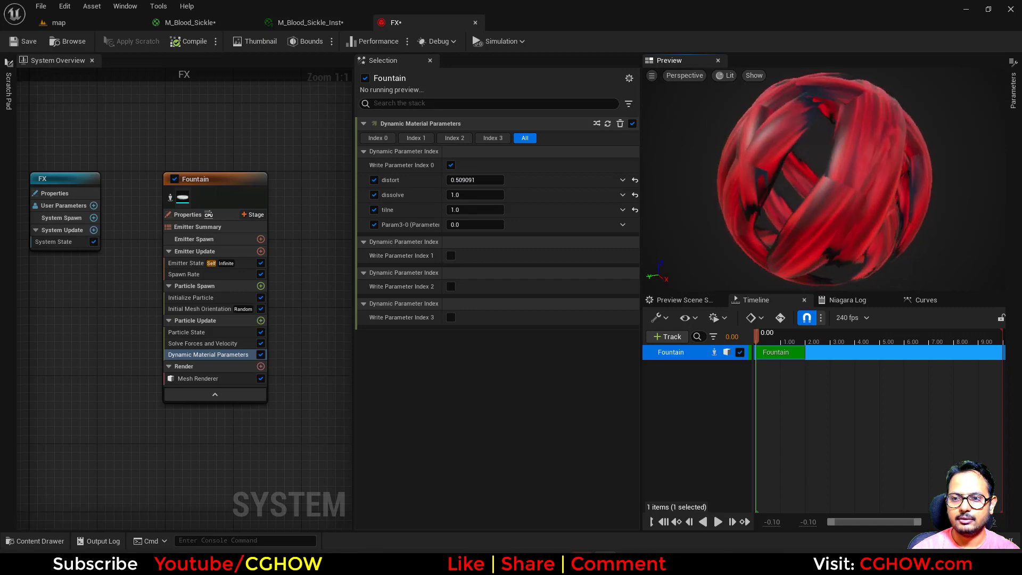
# - Set Initialize Particle's Mesh Scale Mode to Random Uniform with a minimum scale of 0.5
pyautogui.click(176, 298)
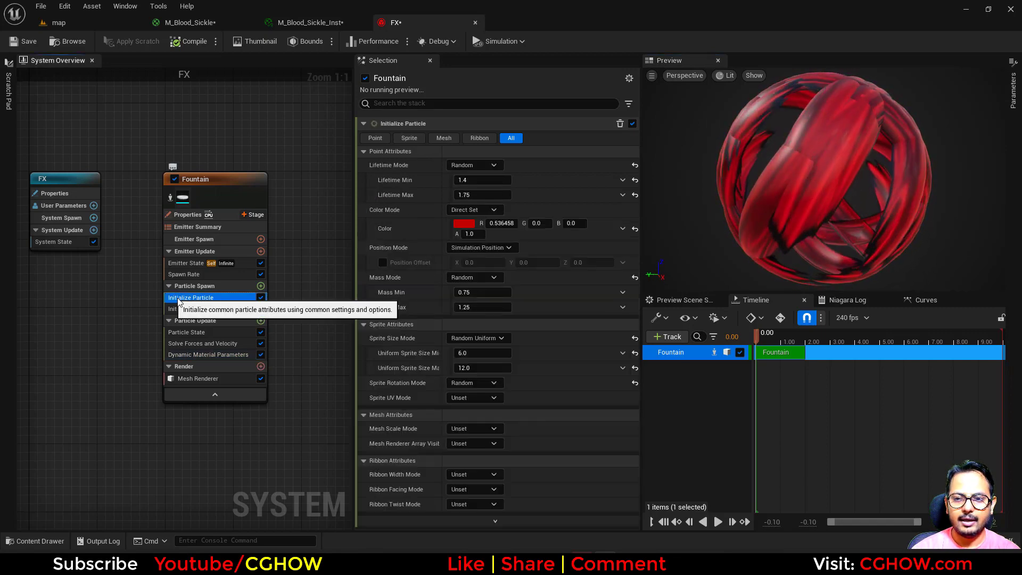
pyautogui.click(492, 428)
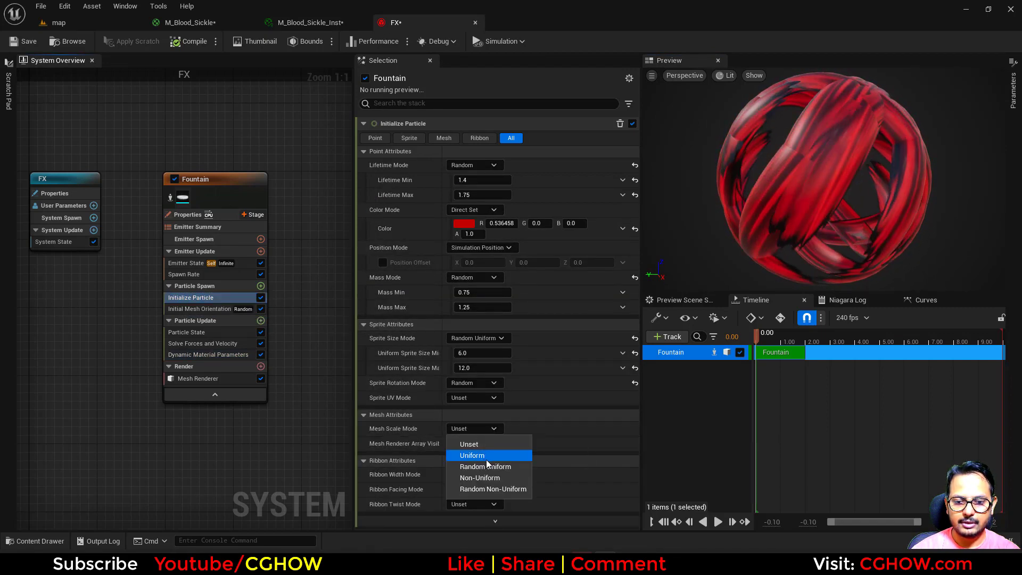
pyautogui.click(486, 467)
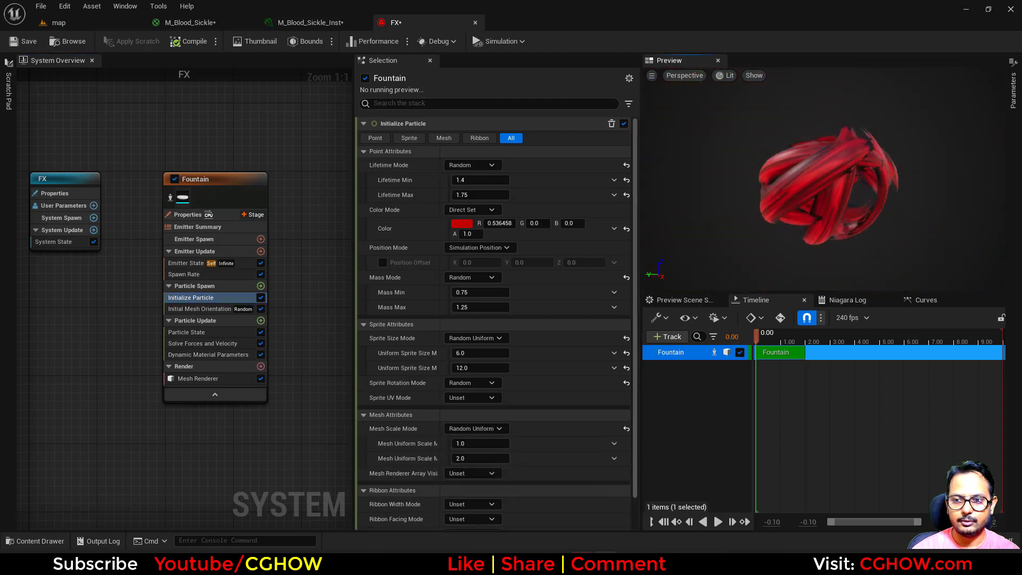
pyautogui.click(485, 443)
pyautogui.write('.5')
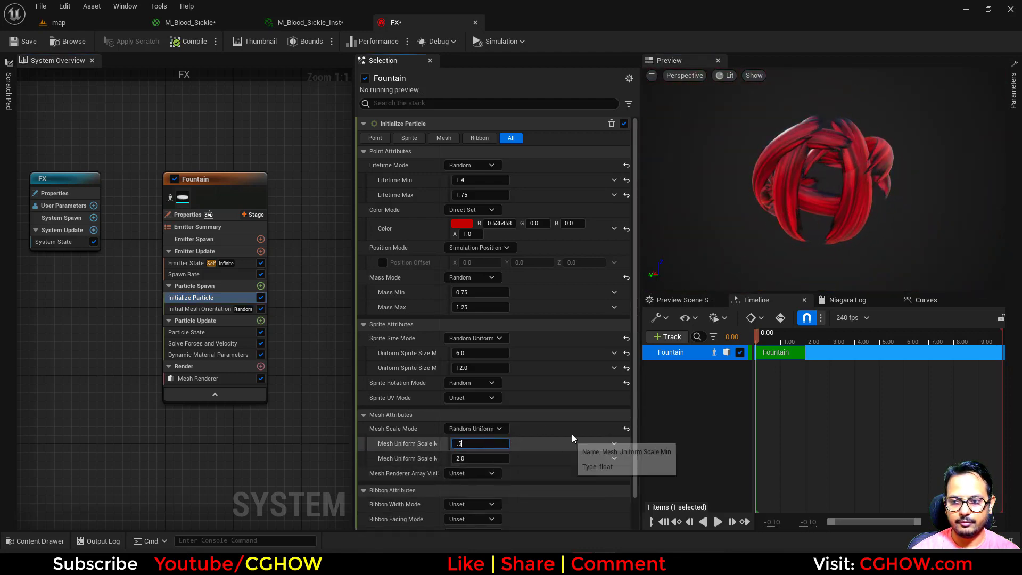
pyautogui.moveTo(746, 234); pyautogui.dragTo(716, 256)
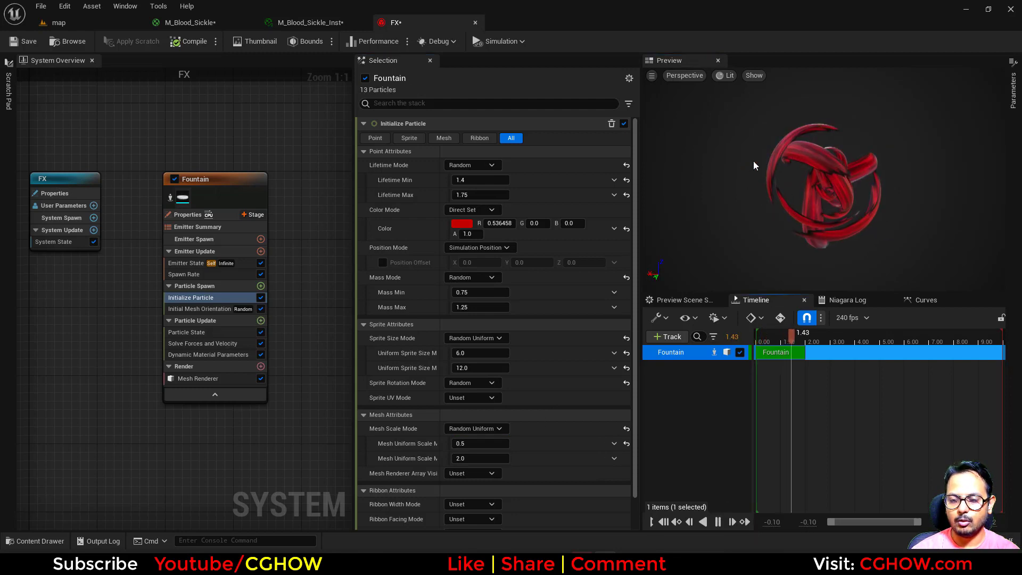
# - Add an Update Mesh Orientation module to the Fountain emitter's Particle Update stage
pyautogui.click(261, 320)
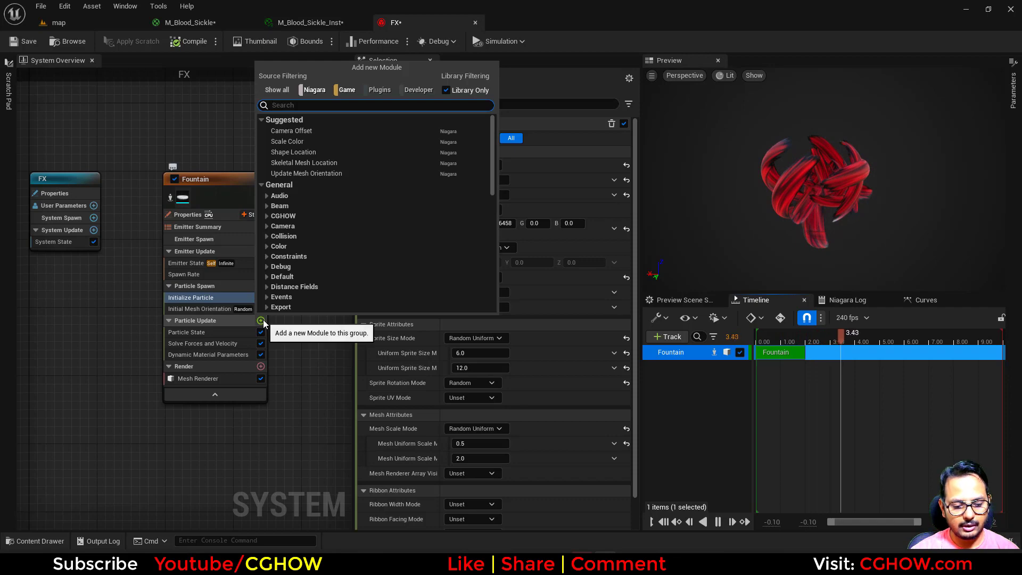
pyautogui.write('upda')
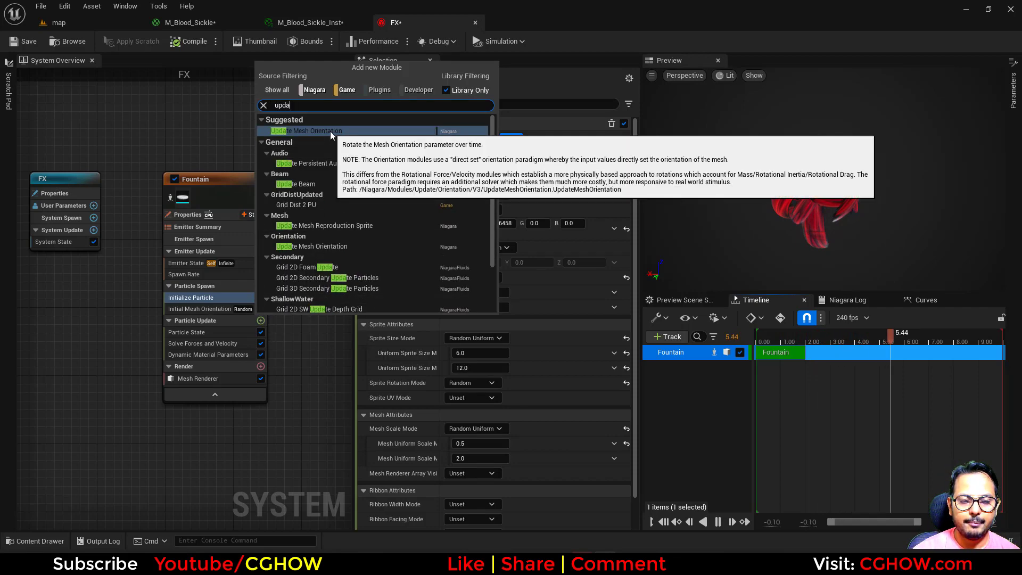
pyautogui.click(330, 131)
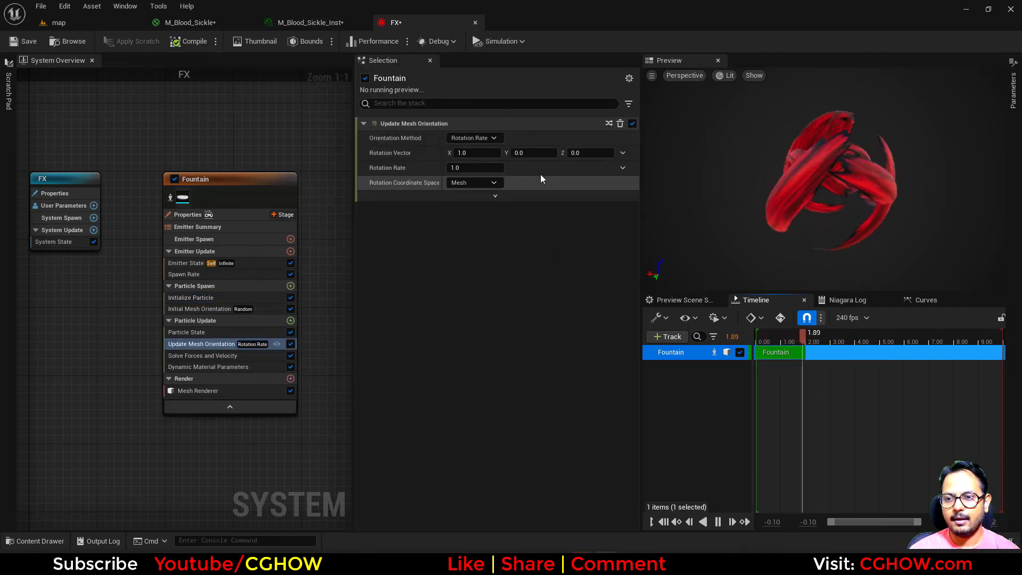
# - Set the Update Mesh Orientation rotation vector to X 0 and Z 1 so the meshes spin about Z
pyautogui.click(479, 157)
pyautogui.write('0')
pyautogui.press('Return')
pyautogui.click(587, 153)
pyautogui.write('1')
pyautogui.press('Return')
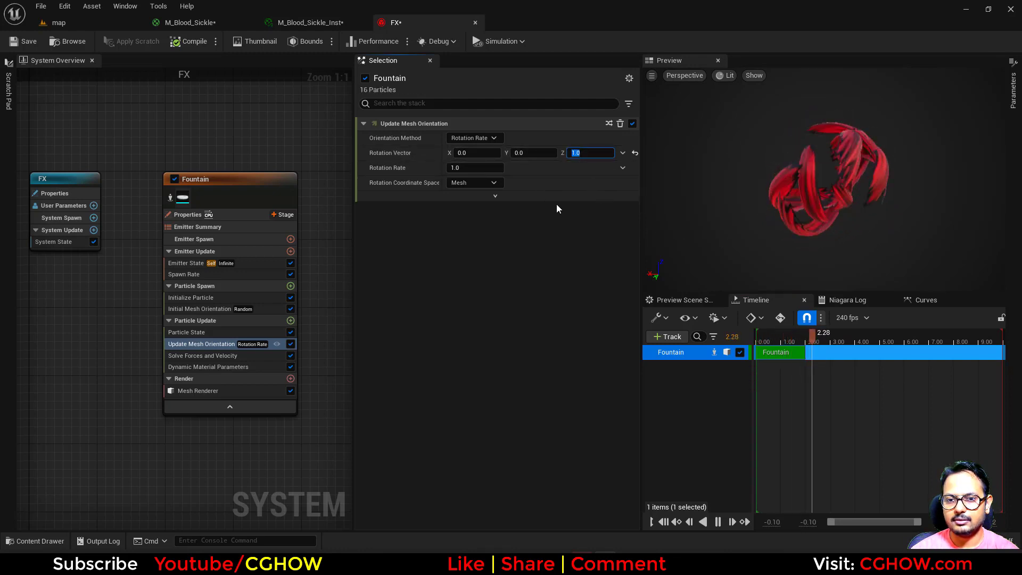
# - Drive the mesh Rotation Rate with a Random Range Float and set its minimum to 0.5
pyautogui.click(623, 168)
pyautogui.write('un')
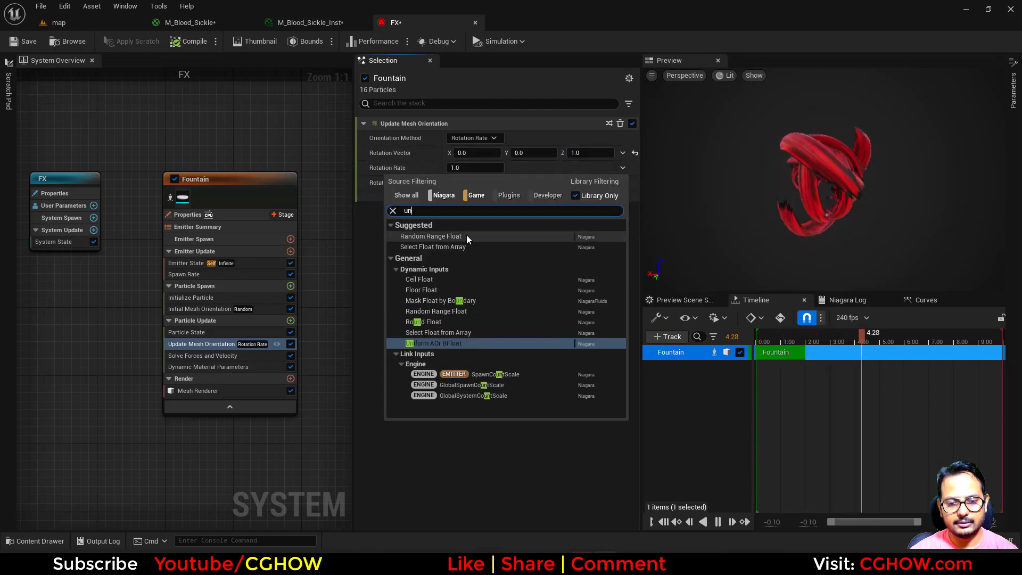
pyautogui.click(450, 238)
pyautogui.click(495, 197)
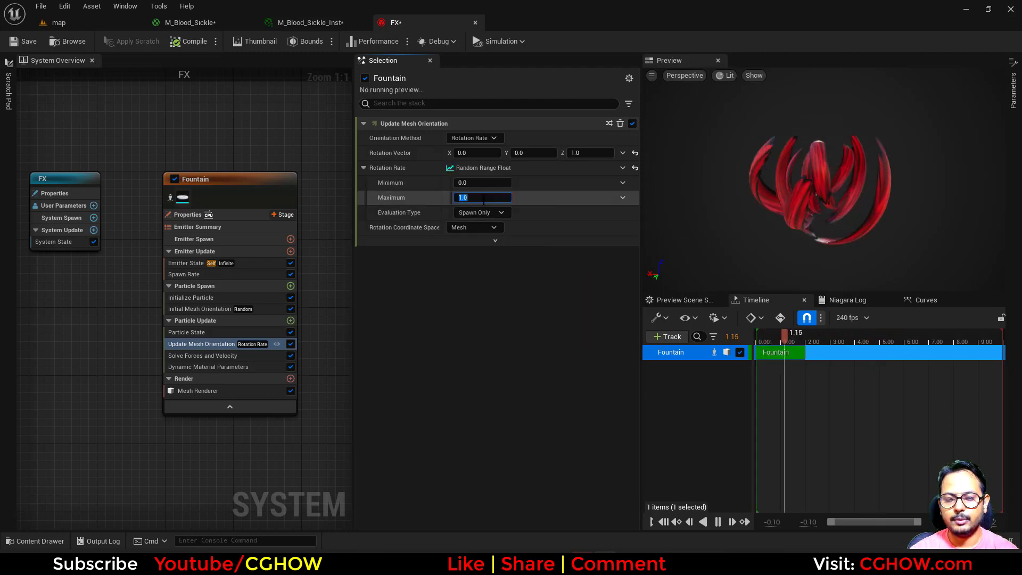
pyautogui.click(481, 183)
pyautogui.write('0.5')
pyautogui.press('Return')
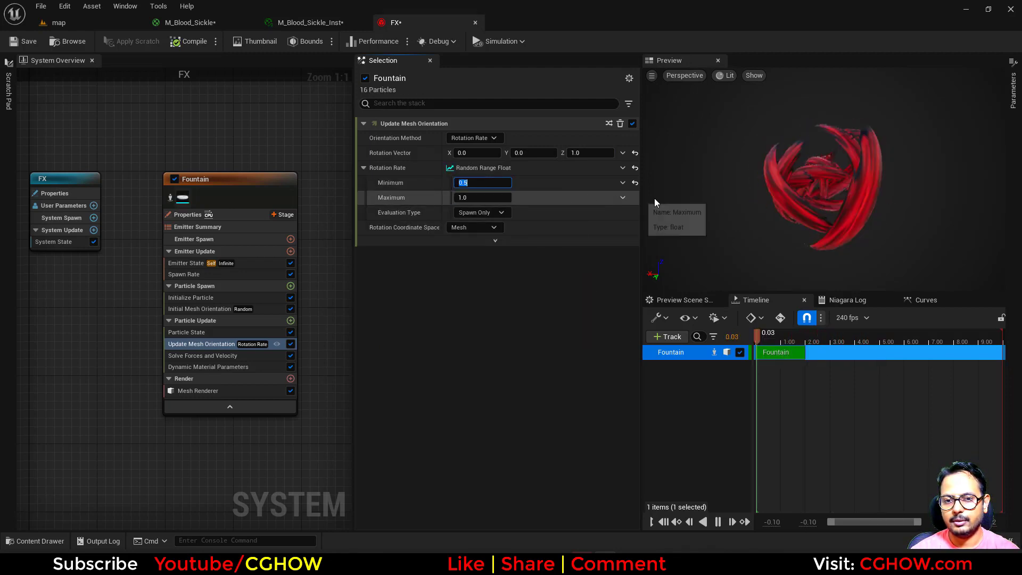
pyautogui.moveTo(835, 251); pyautogui.dragTo(873, 245)
pyautogui.scroll(3, 803, 244)
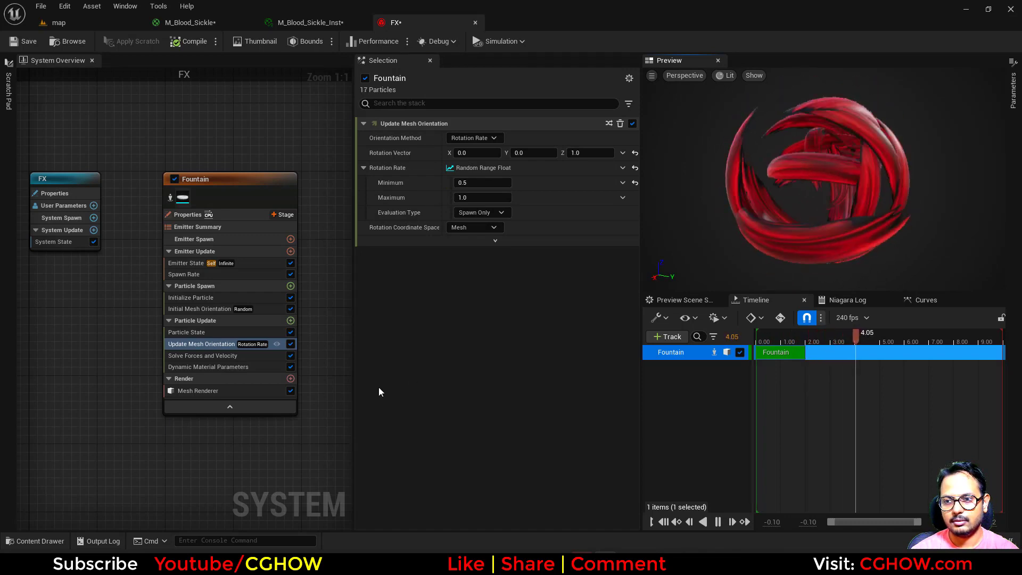
# - Drive the Fountain emitter's dissolve dynamic material parameter with a Float from Curve
pyautogui.click(242, 24)
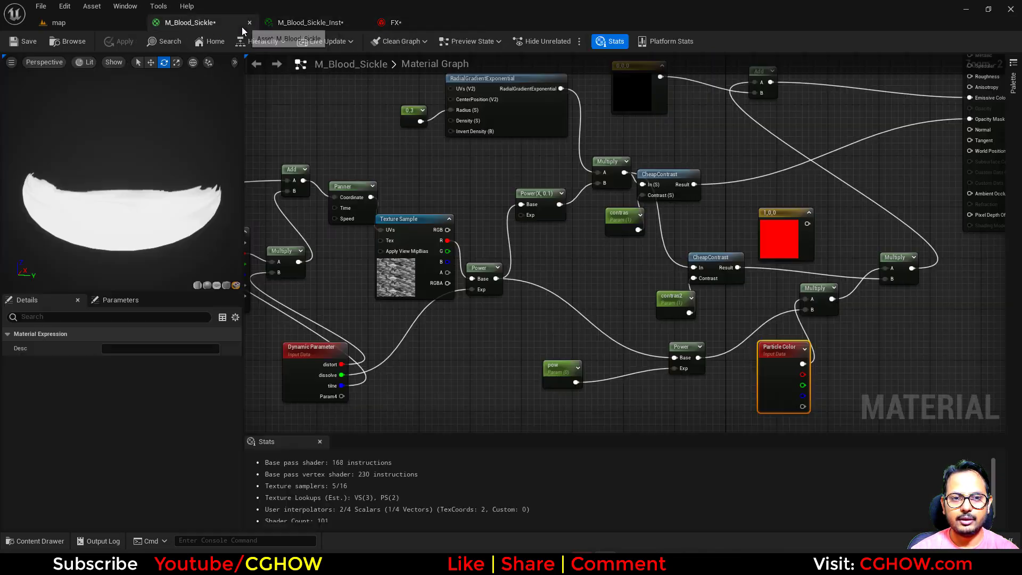
pyautogui.click(396, 23)
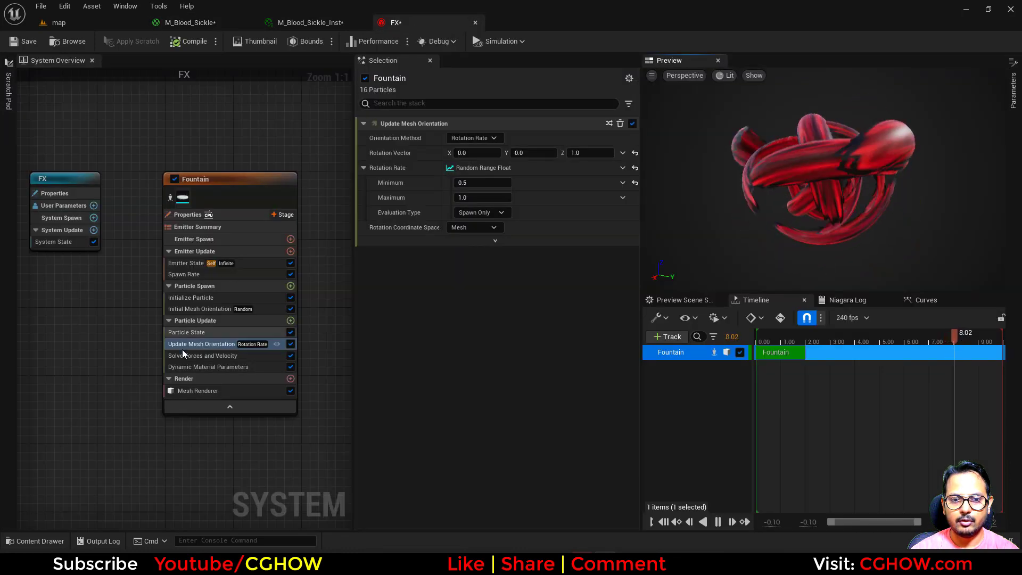
pyautogui.click(187, 366)
pyautogui.moveTo(465, 197); pyautogui.dragTo(516, 195)
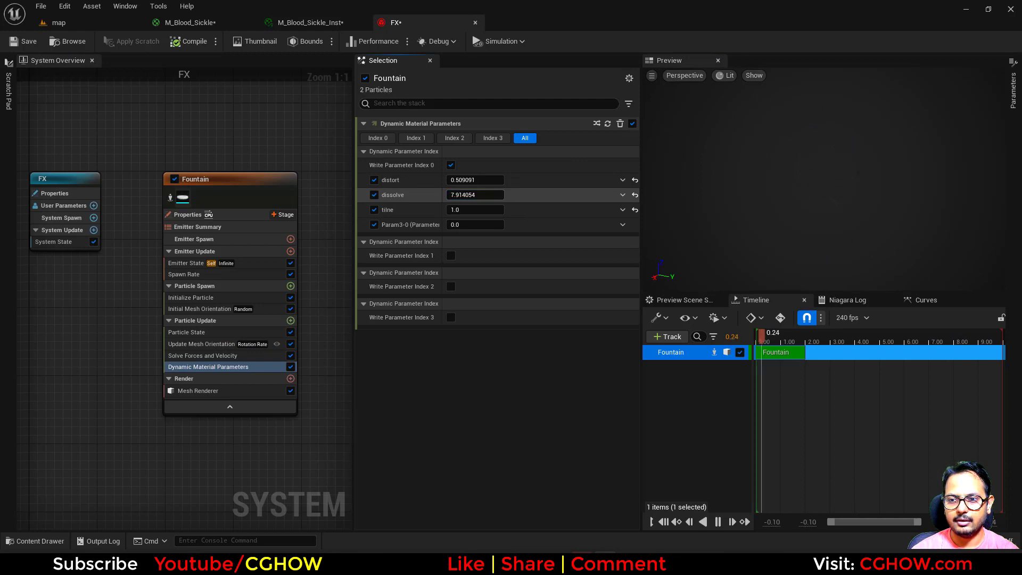
pyautogui.click(622, 195)
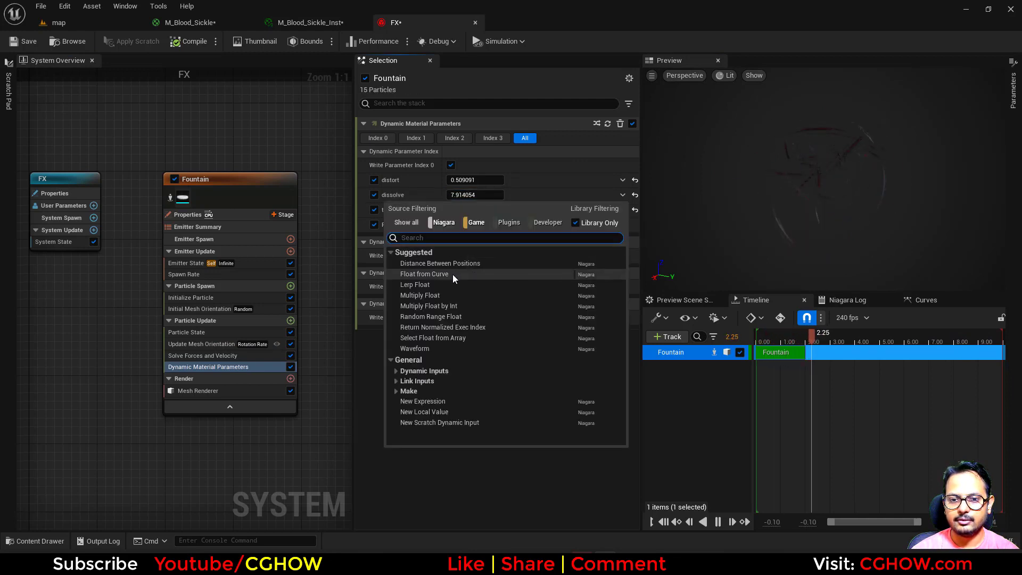
pyautogui.click(424, 274)
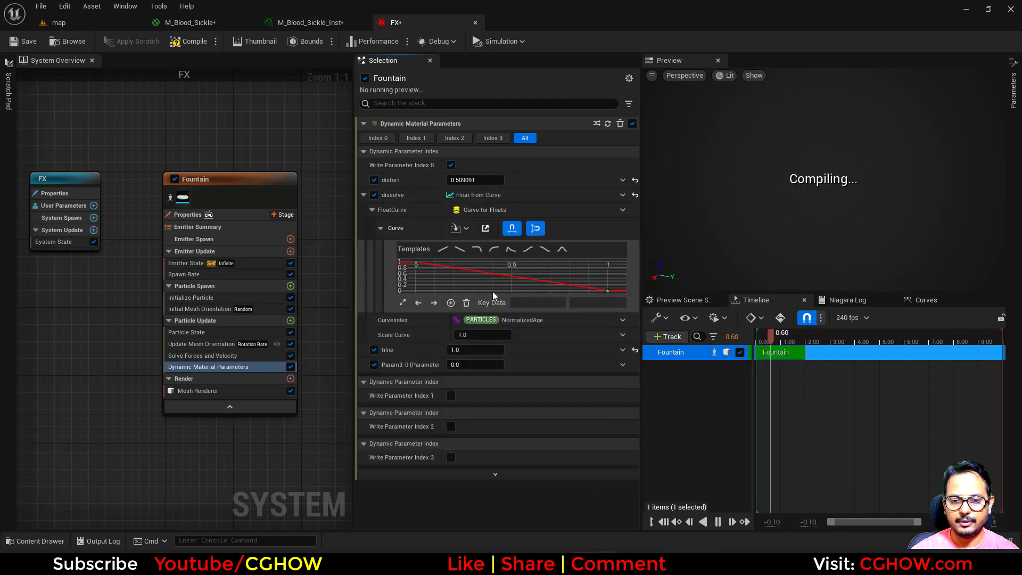
# - Shape the dissolve curve as a smooth dip, with value 8 at times 0 and 1 and a low key at 0.5
pyautogui.click(608, 290)
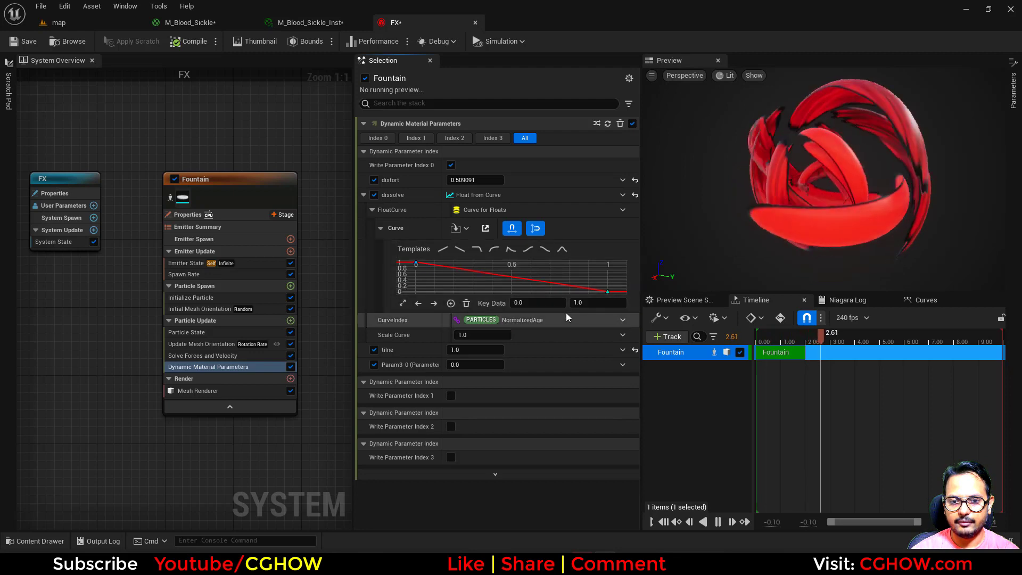
pyautogui.click(583, 302)
pyautogui.write('8')
pyautogui.press('Return')
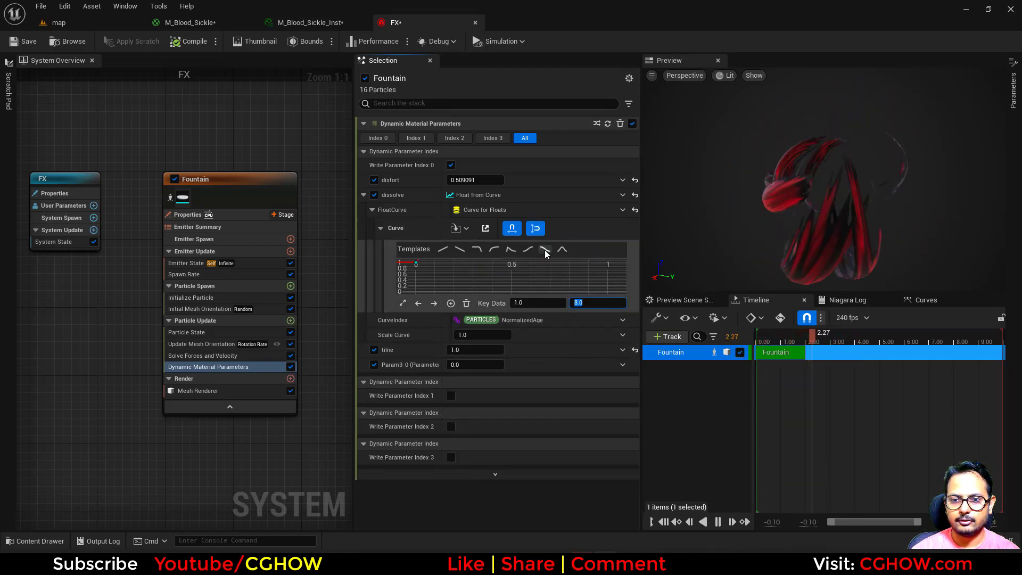
pyautogui.click(420, 301)
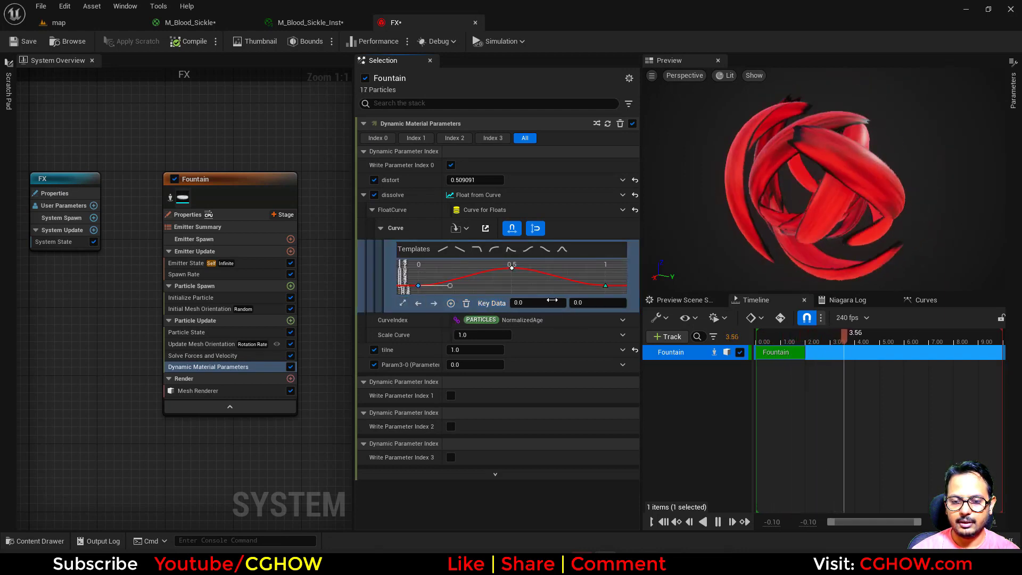
pyautogui.click(605, 285)
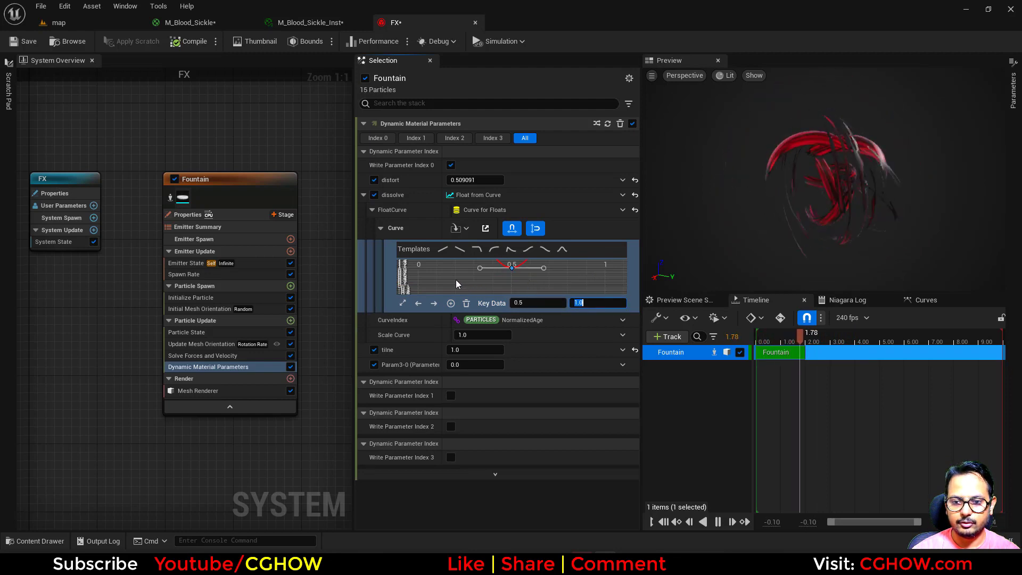
pyautogui.click(403, 303)
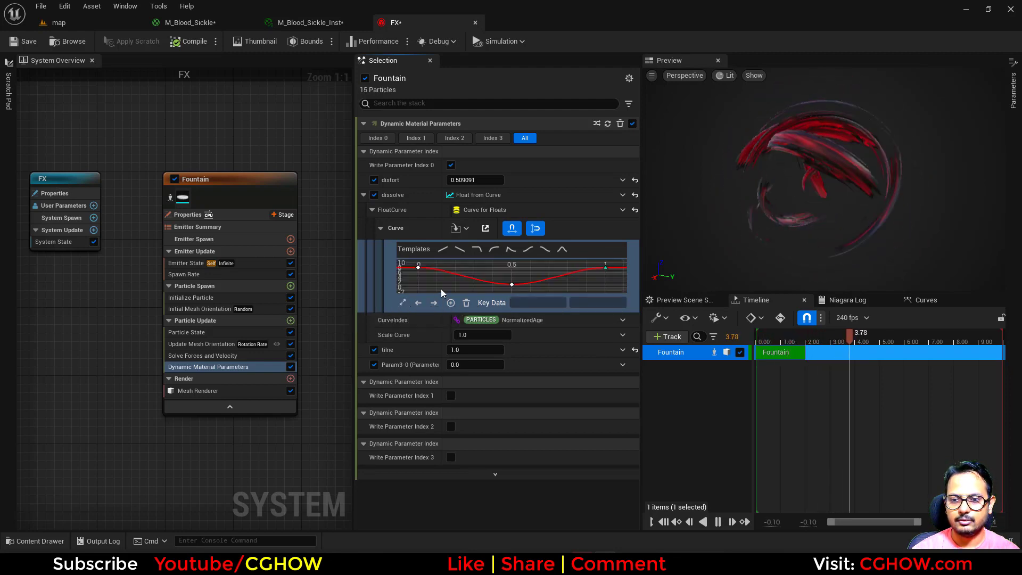
pyautogui.click(418, 268)
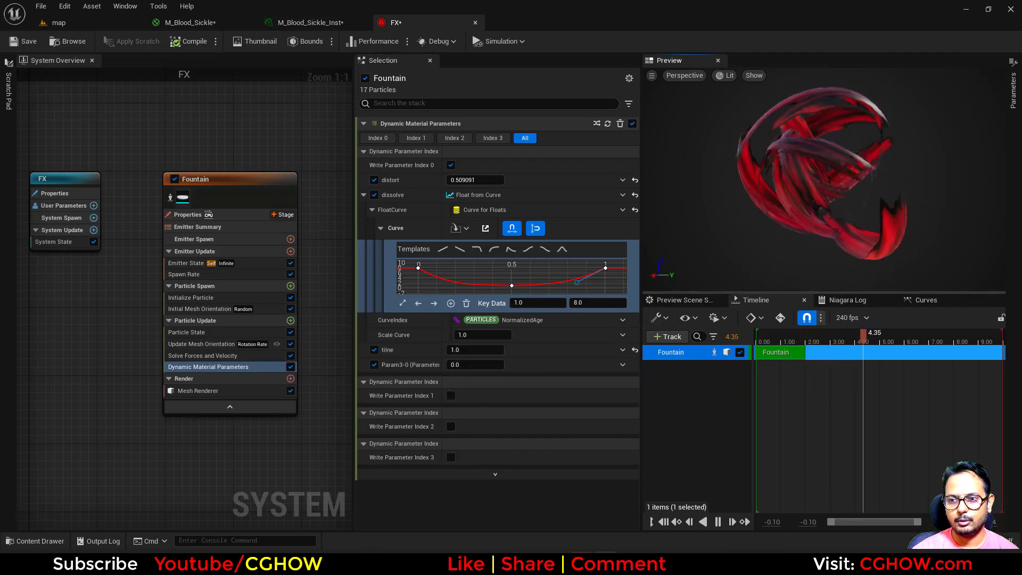
# - Set Initialize Particle's Mesh Scale Mode to Random Non-Uniform with a minimum scale of 0.5 on X, Y and Z
pyautogui.click(190, 298)
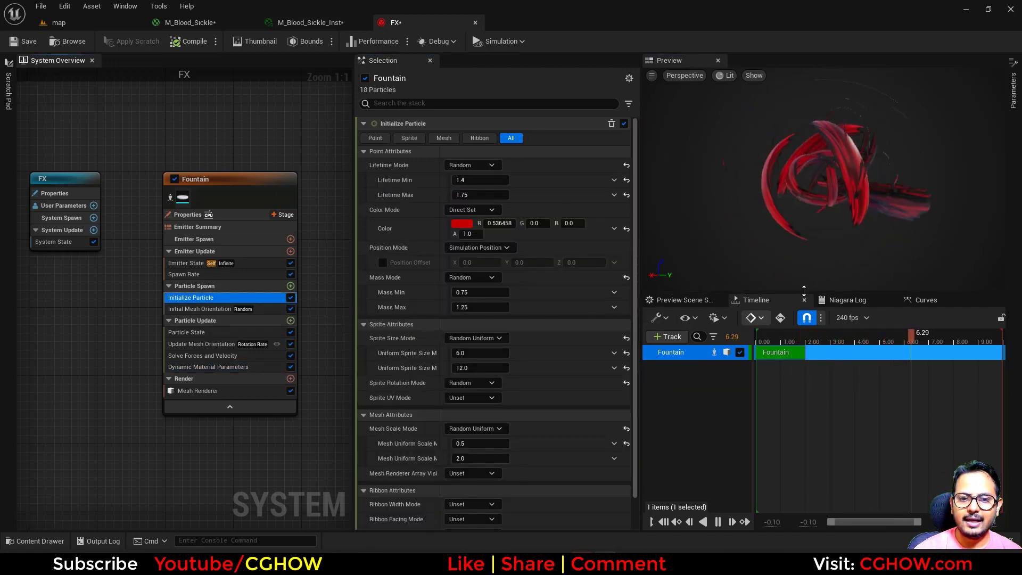
pyautogui.scroll(-2, 463, 489)
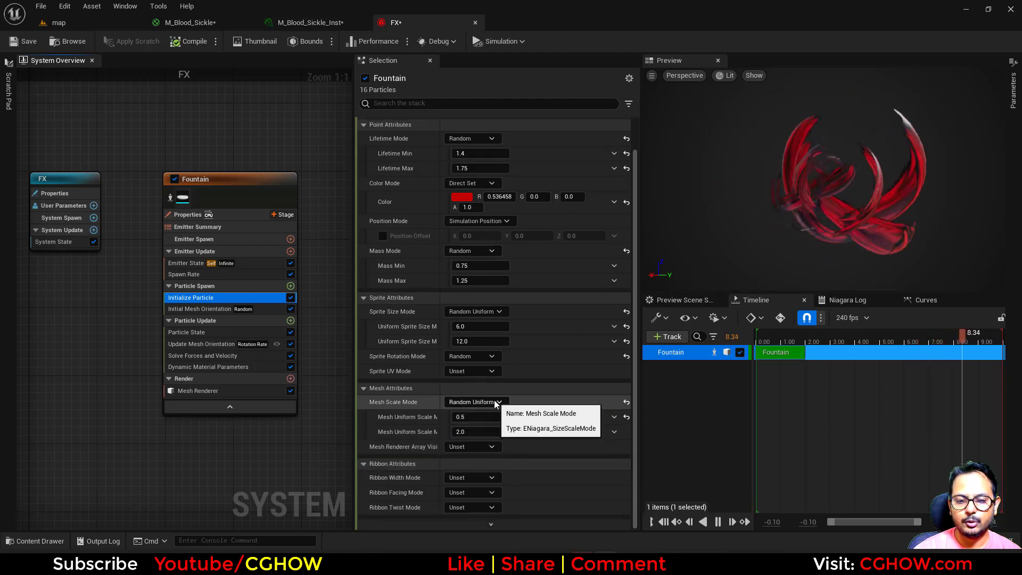
pyautogui.click(475, 402)
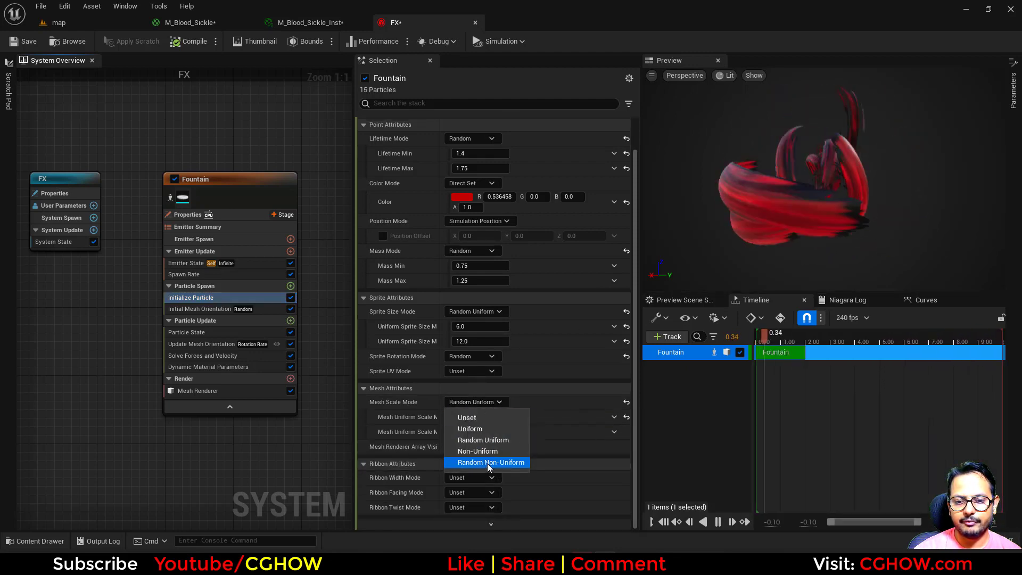
pyautogui.click(491, 462)
pyautogui.click(486, 432)
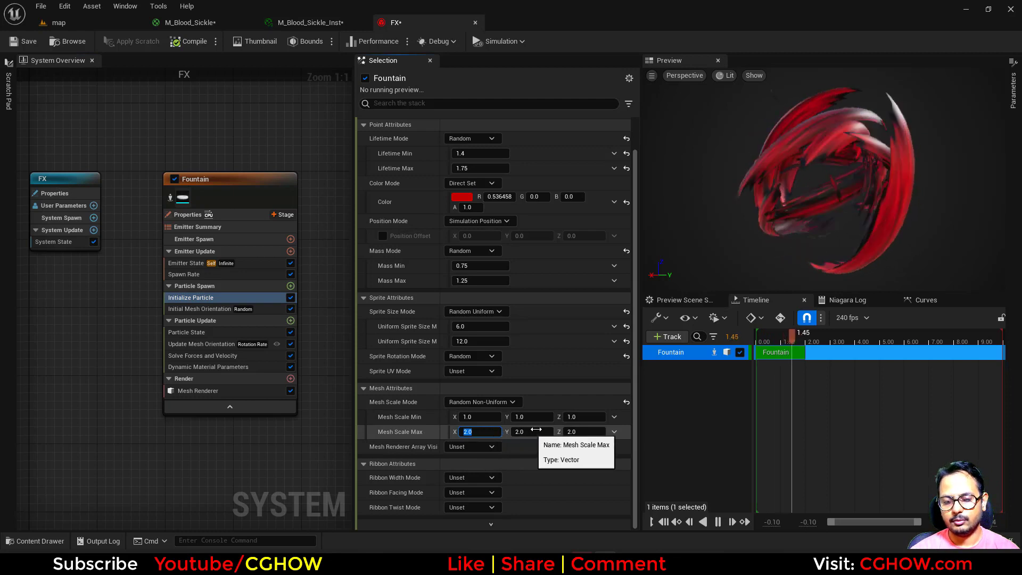
pyautogui.click(487, 418)
pyautogui.write('0.5')
pyautogui.press('Return')
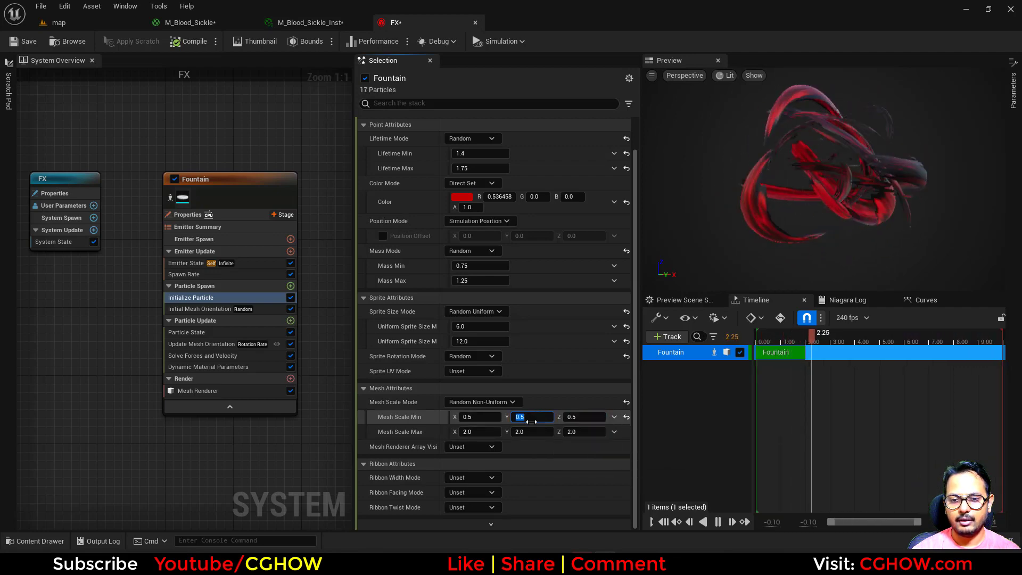
# - Set the X and Y components of Mesh Scale Min to 1.0
pyautogui.write('1')
pyautogui.click(490, 418)
pyautogui.write('1')
pyautogui.press('Return')
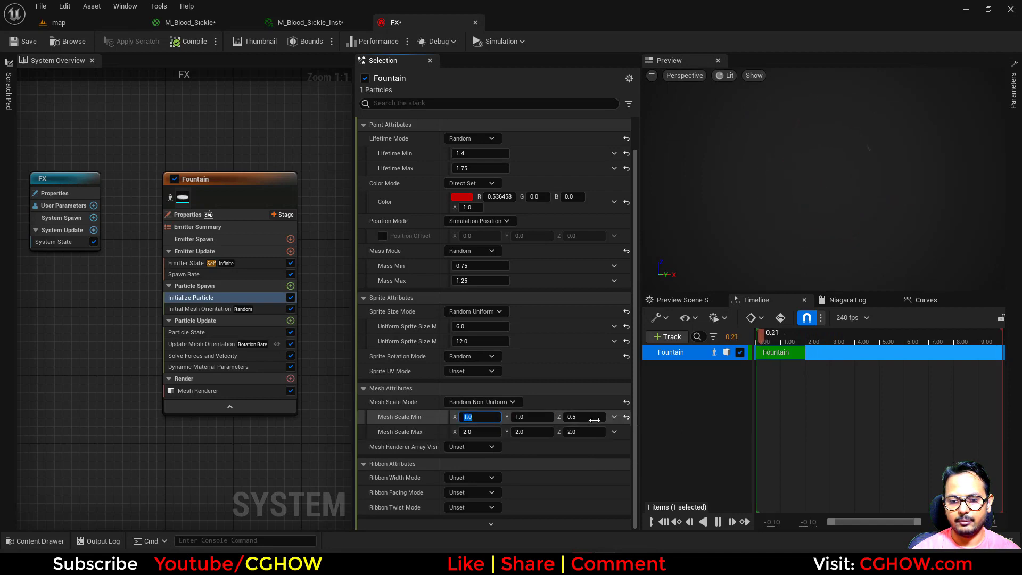
# - Set the X and Y components of Mesh Scale Min to 1.5
pyautogui.click(873, 151)
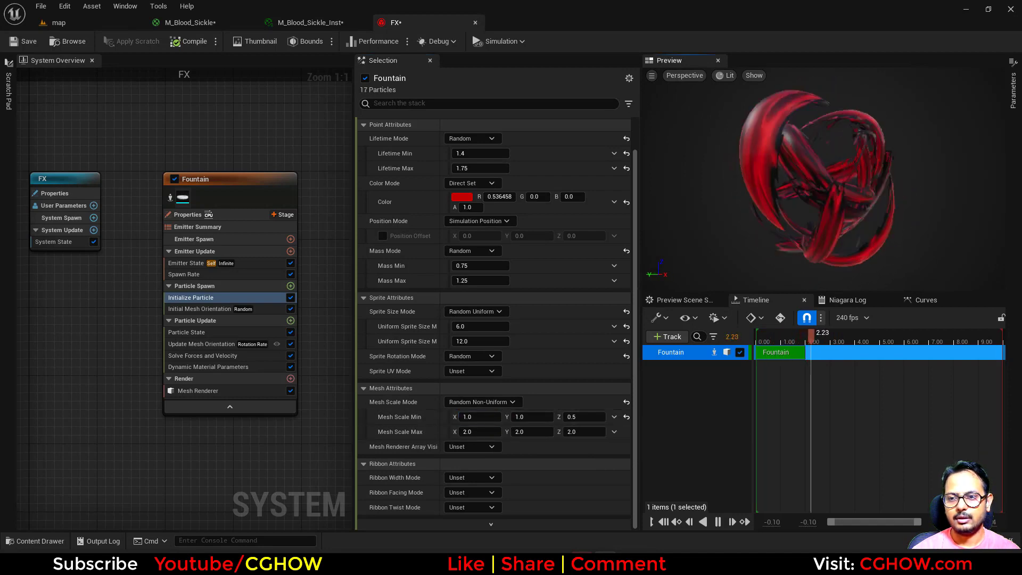
pyautogui.click(531, 419)
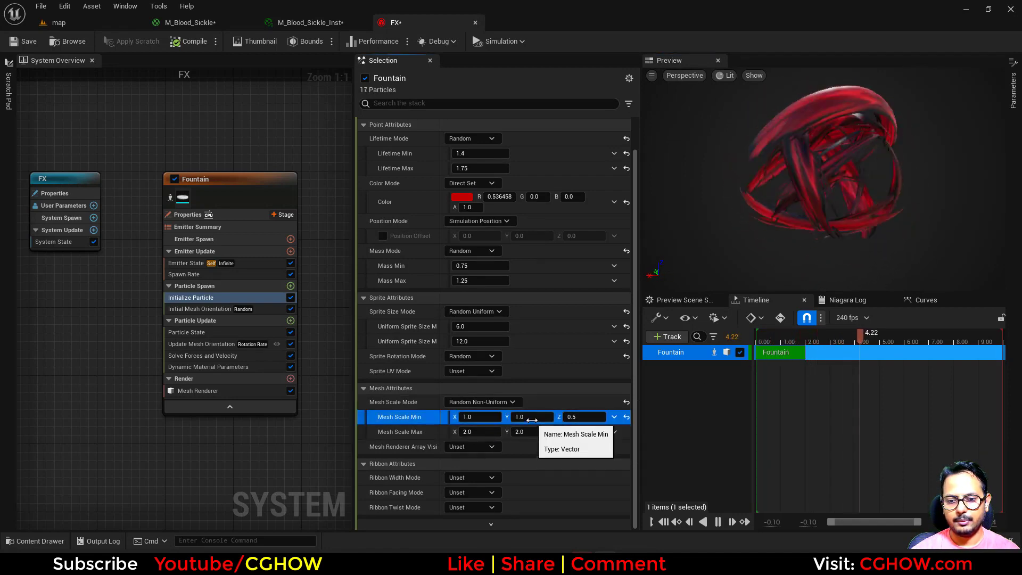
pyautogui.write('1.5')
pyautogui.click(482, 418)
pyautogui.write('1.5')
pyautogui.press('Return')
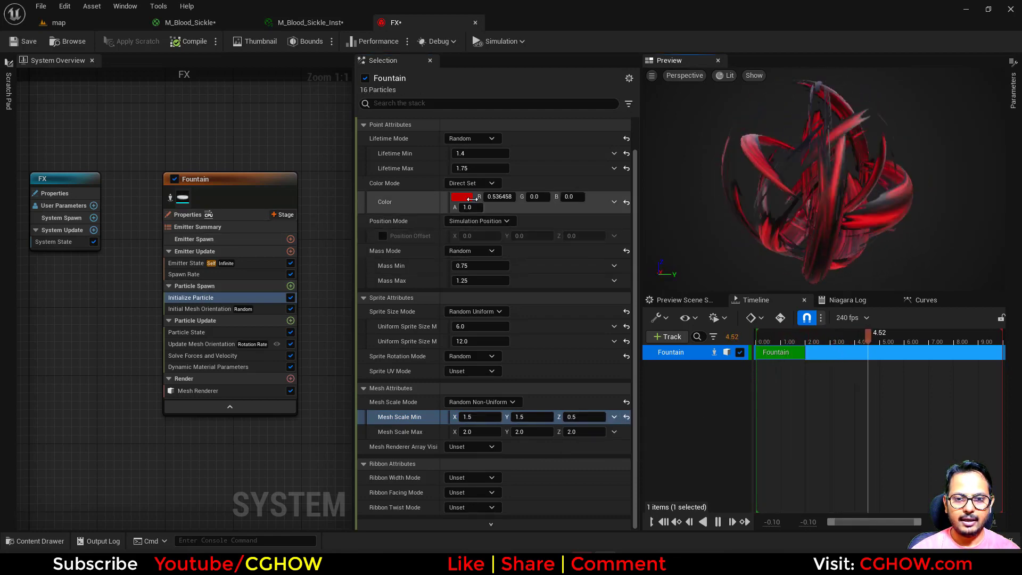
# - Set the particle Color Mode to Random Hue/Saturation/Value with a Hue Shift Range of 0 to 0
pyautogui.click(485, 233)
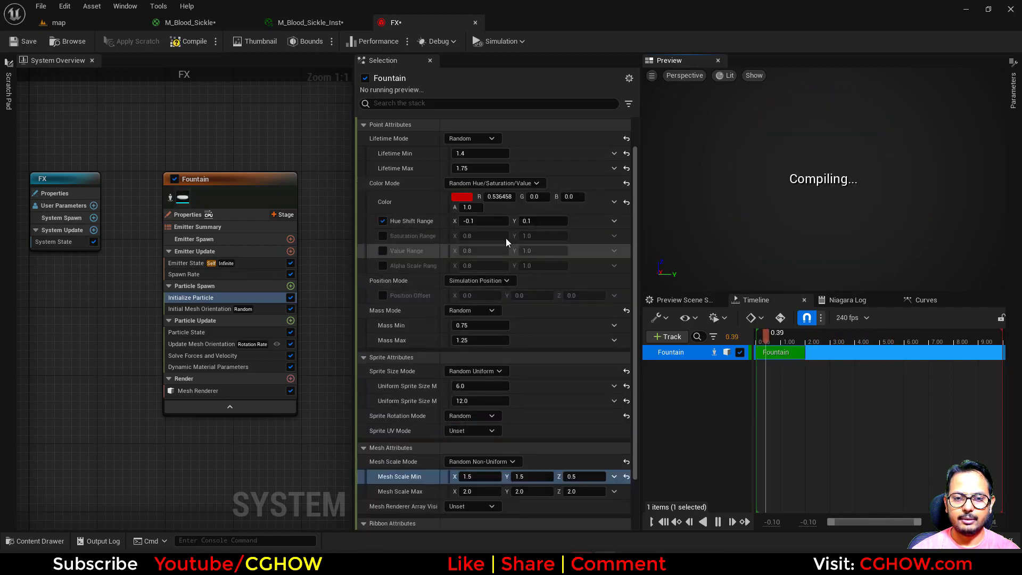
pyautogui.click(494, 221)
pyautogui.write('0')
pyautogui.click(534, 220)
pyautogui.write('0')
# - Enable the Saturation Range and Value Range of the particle color and set both upper limits to 5
pyautogui.click(383, 251)
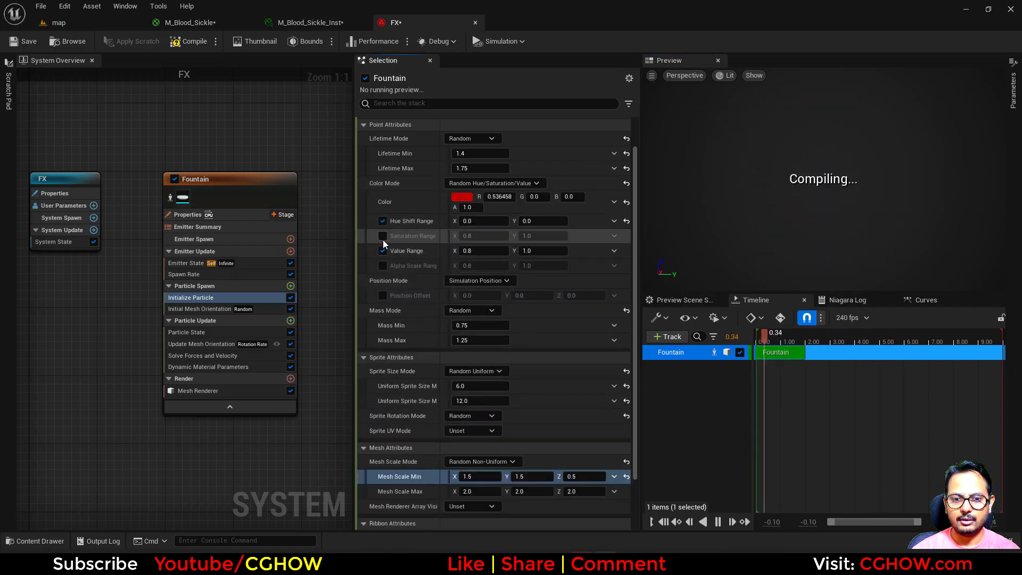
pyautogui.click(382, 238)
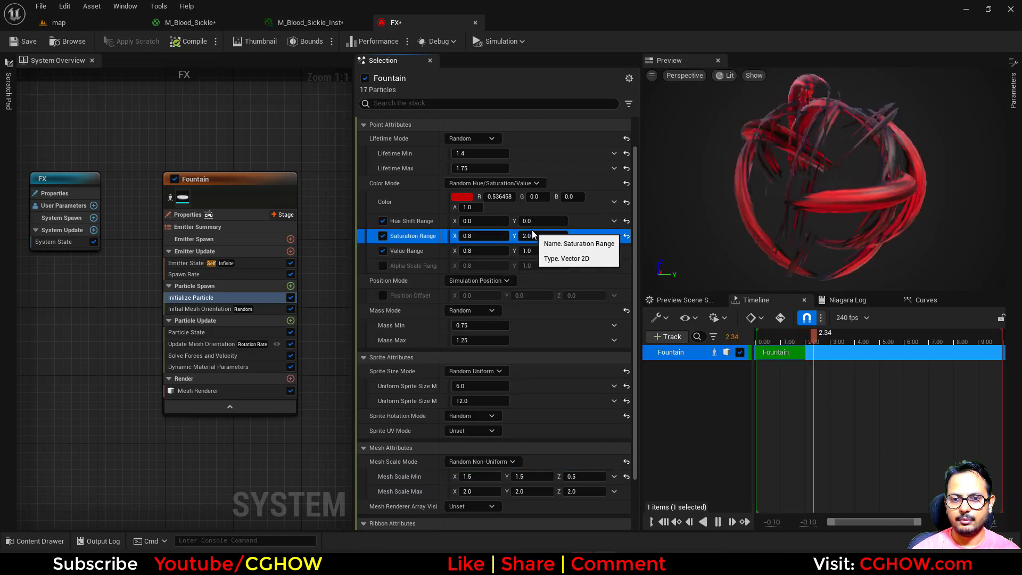
pyautogui.write('5')
pyautogui.click(539, 251)
pyautogui.write('5')
pyautogui.press('Return')
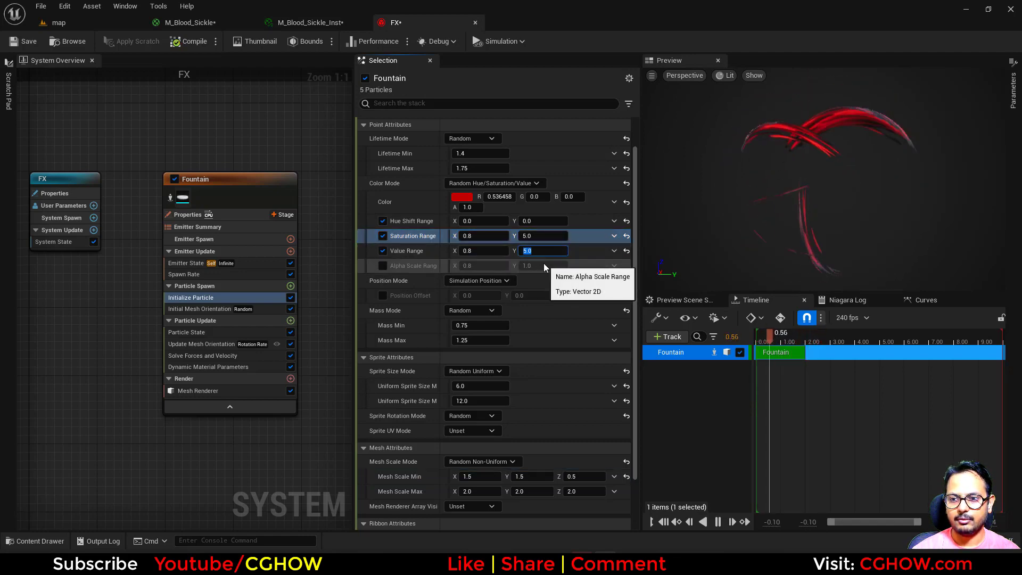
# - Set the particle color's Value Range to 0.5 for X and 2 for Y
pyautogui.write('2')
pyautogui.press('Return')
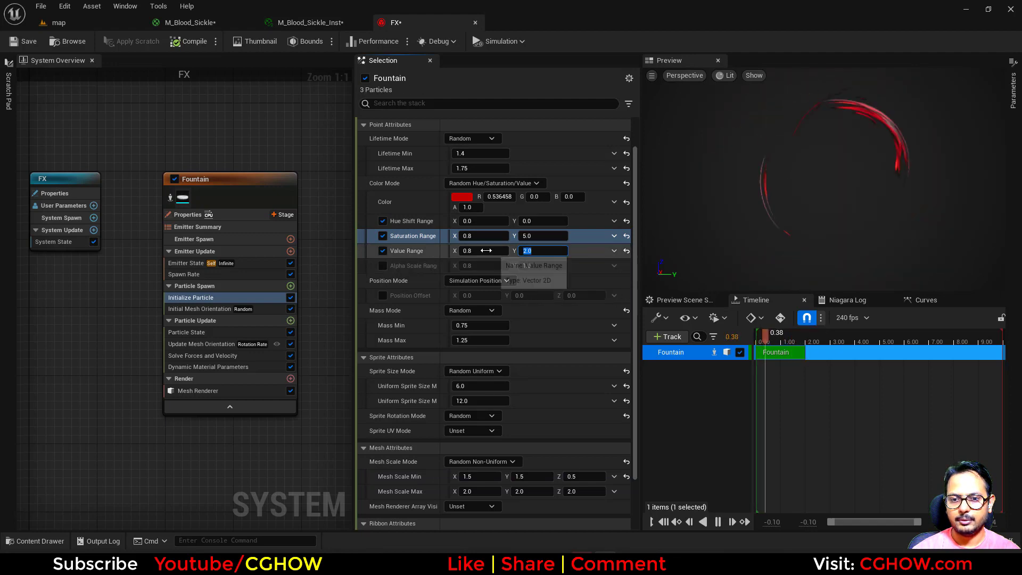
pyautogui.click(479, 251)
pyautogui.write('0.5')
pyautogui.press('Return')
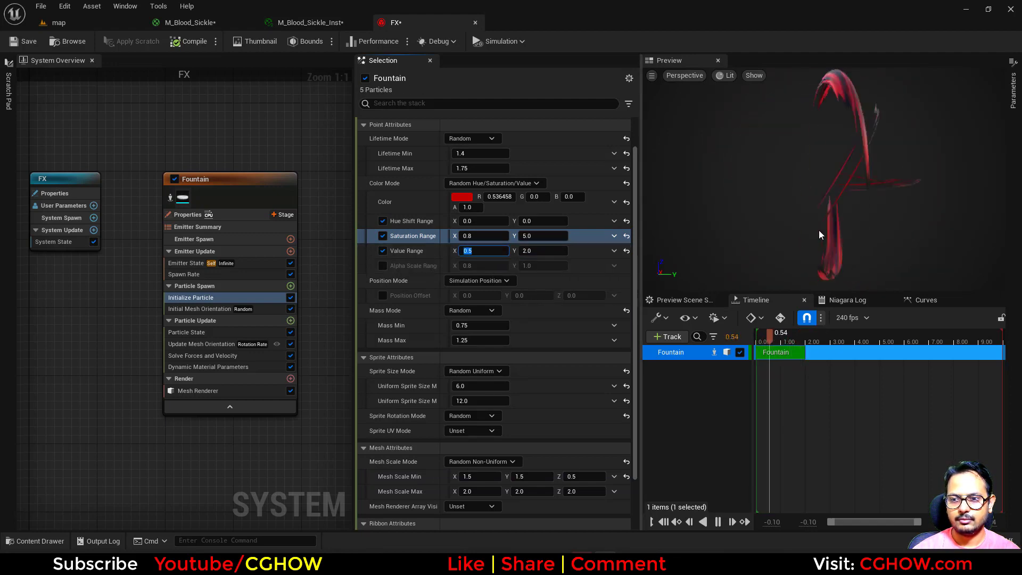
# - Set the mesh Rotation Rate's random maximum to 2 and enable Local Space for the Fountain emitter
pyautogui.click(202, 344)
pyautogui.click(482, 198)
pyautogui.write('2')
pyautogui.press('Return')
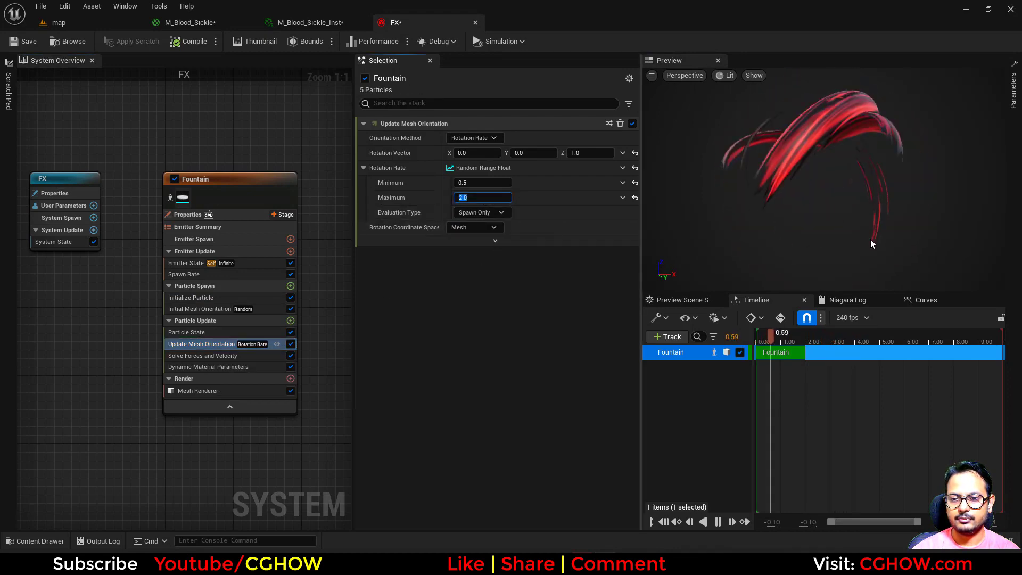
pyautogui.moveTo(853, 254); pyautogui.dragTo(772, 252)
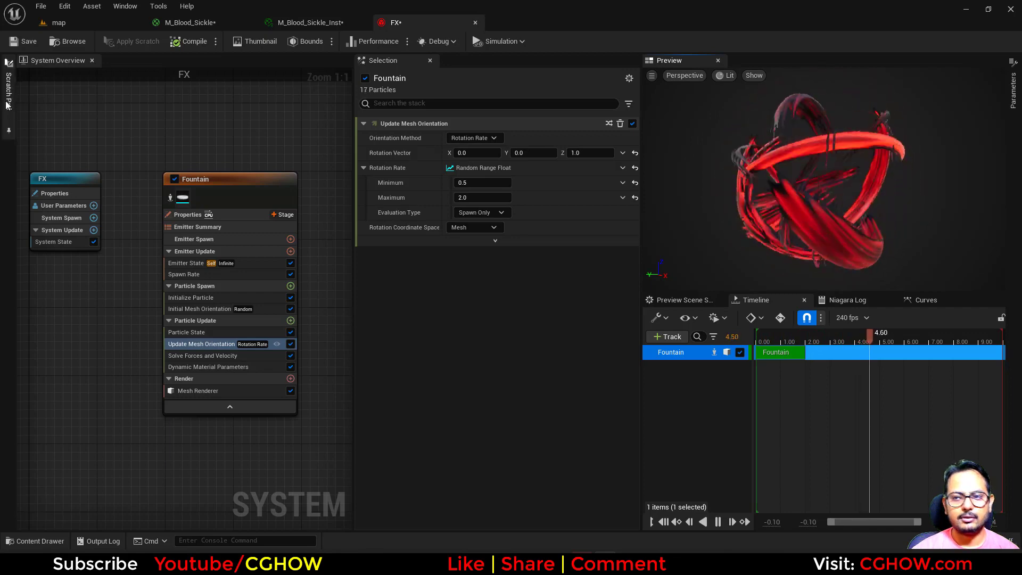
pyautogui.click(189, 215)
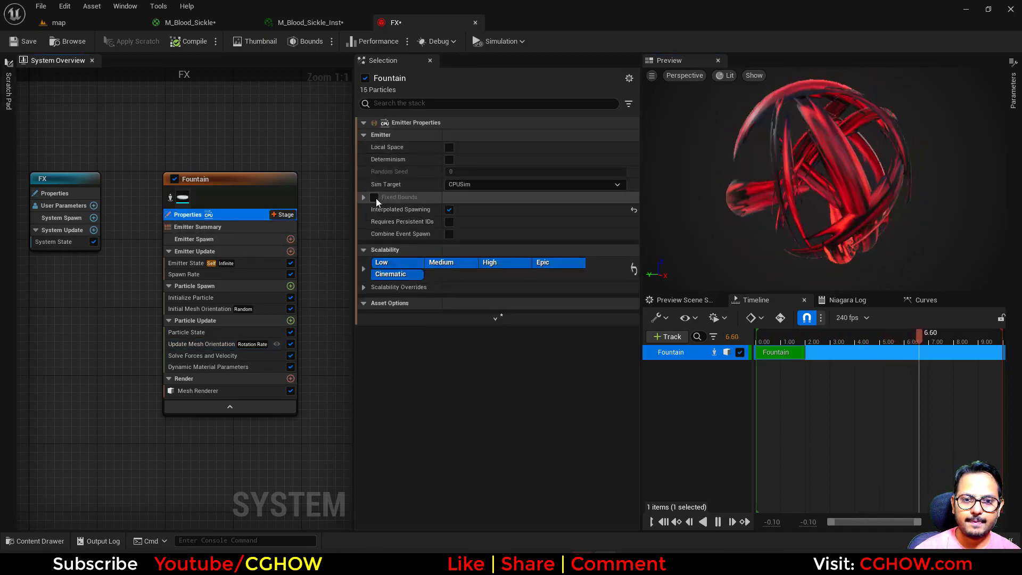
pyautogui.click(449, 148)
# - Place the FX system in the map at the world origin and raise it above the floor
pyautogui.click(60, 23)
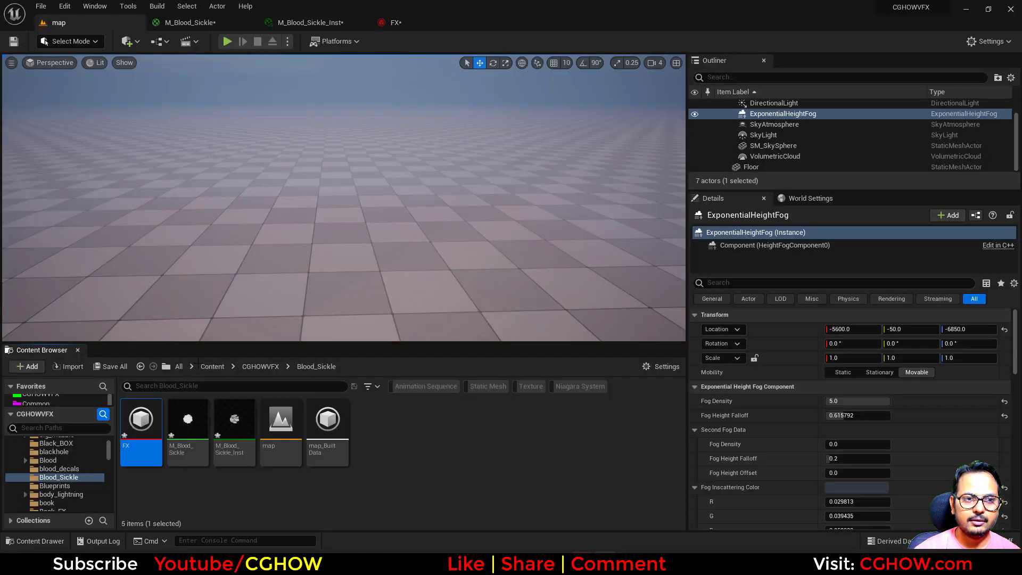
pyautogui.moveTo(148, 443); pyautogui.dragTo(365, 272)
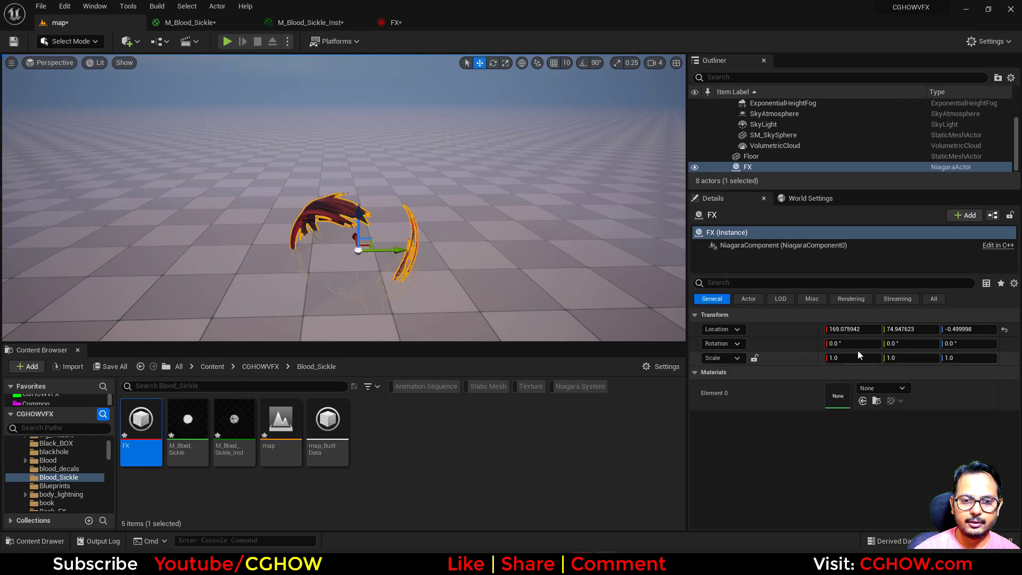
pyautogui.click(1004, 330)
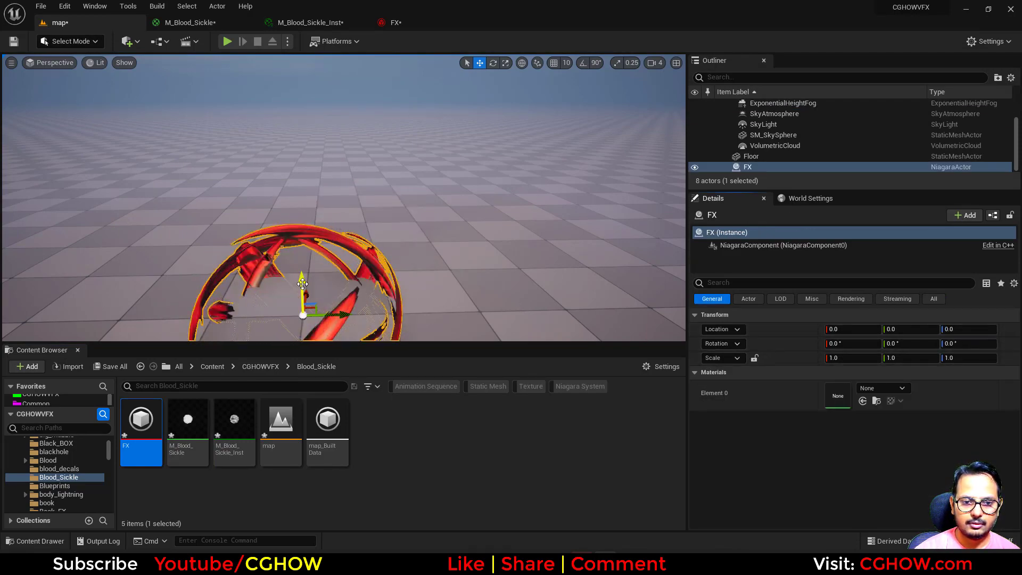
pyautogui.click(496, 193)
# - Examine the effect in the map in game view and compare it with the Flying Blood Sickle reference video in the browser
pyautogui.scroll(-5, 496, 192)
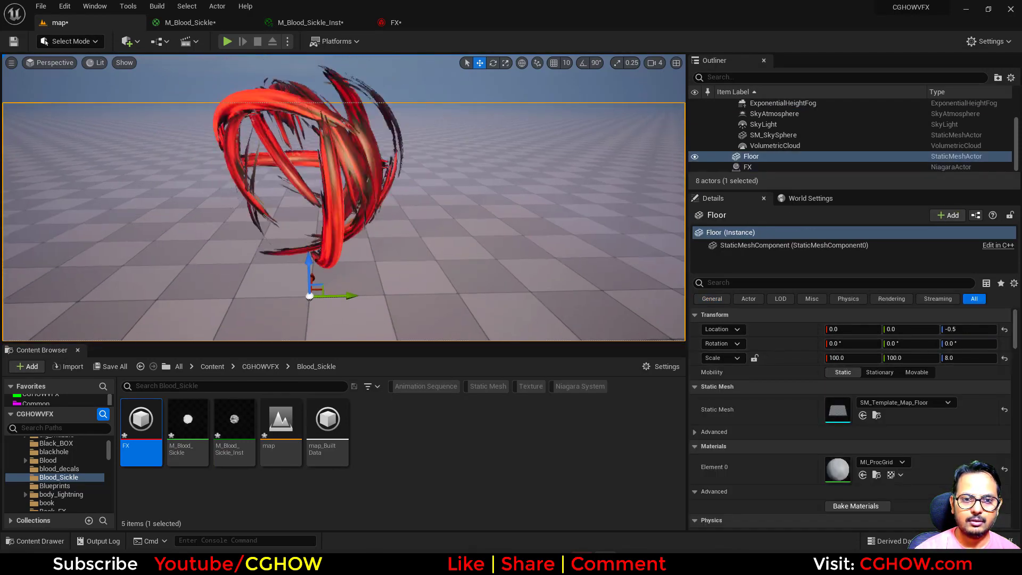
pyautogui.keyDown('alt'); pyautogui.moveTo(412, 280); pyautogui.dragTo(418, 277); pyautogui.keyUp('alt')
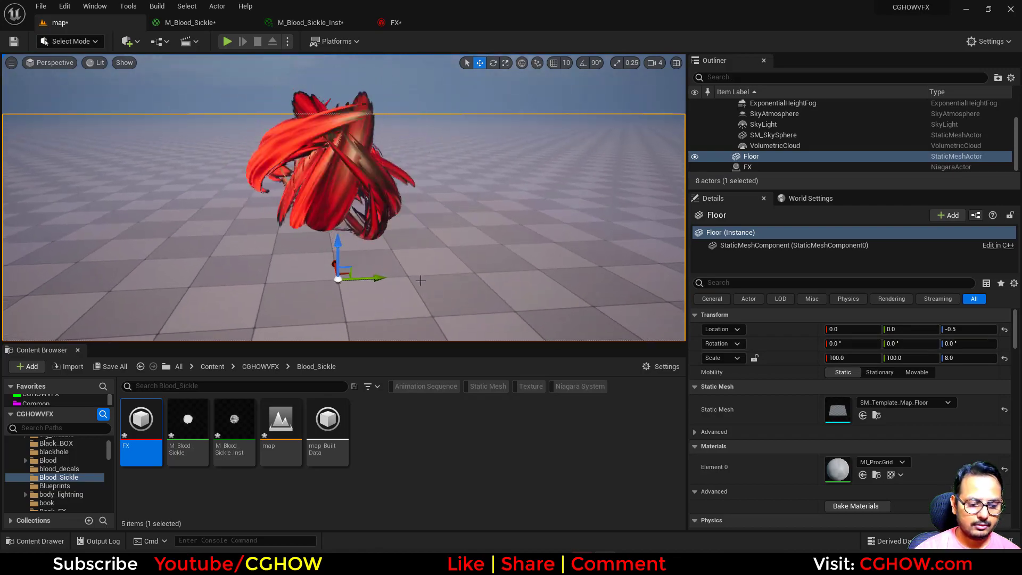
pyautogui.press('g')
pyautogui.click(499, 113)
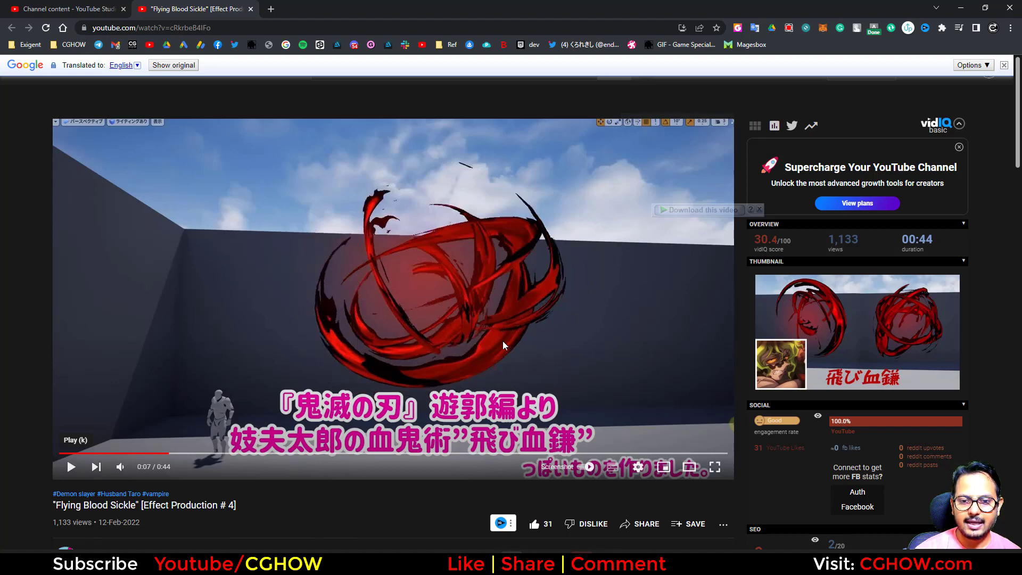
# - Return to the Unreal editor, set M_Blood_Sickle's shading model to Unlit and save the material
pyautogui.click(966, 5)
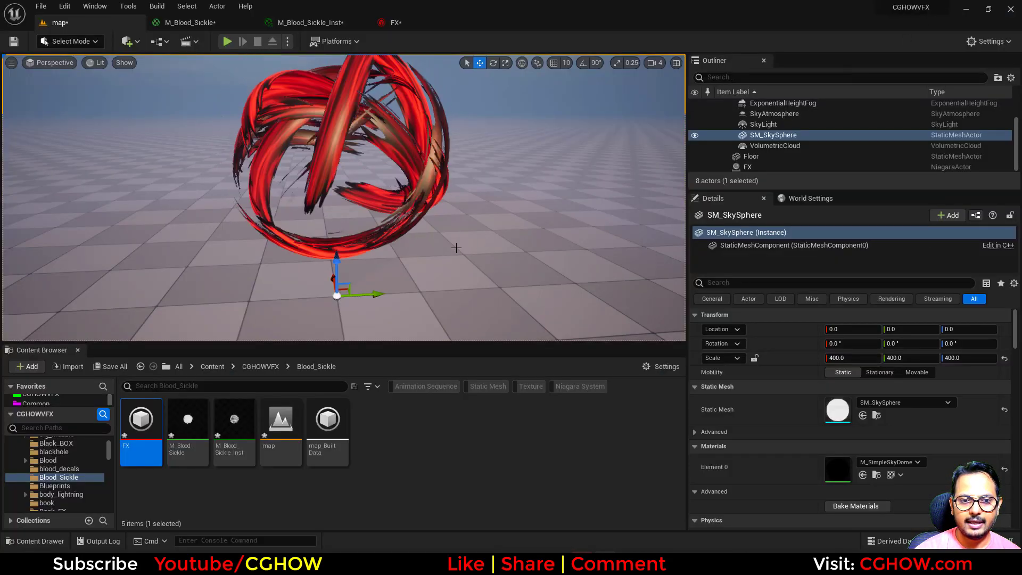
pyautogui.click(420, 563)
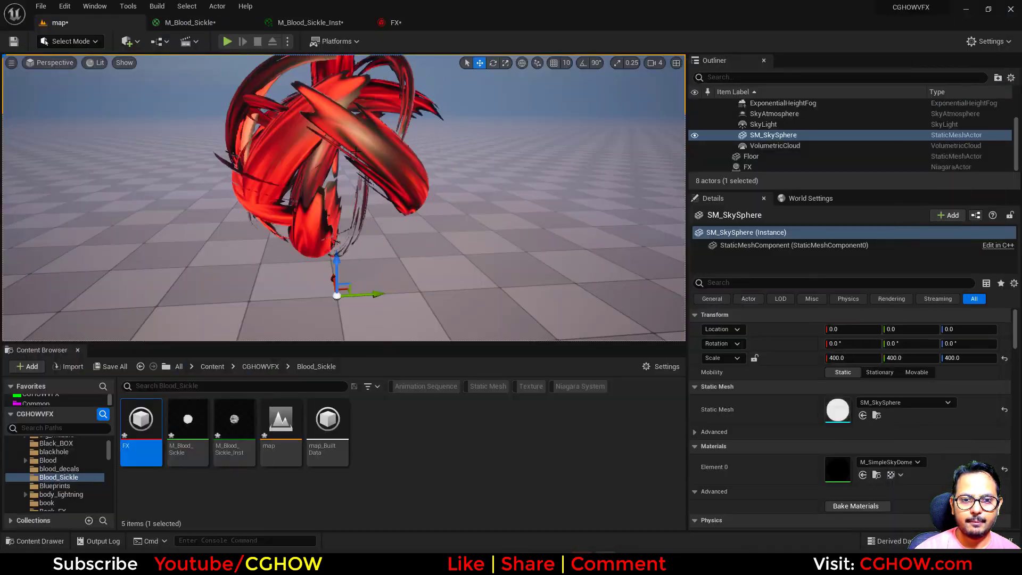
pyautogui.click(405, 23)
pyautogui.click(190, 22)
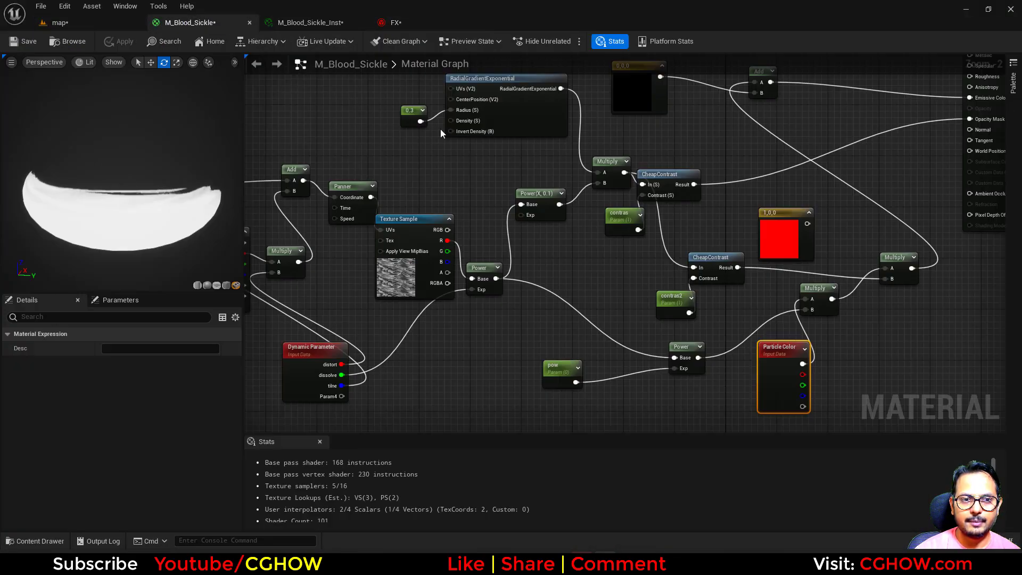
pyautogui.moveTo(870, 164); pyautogui.dragTo(685, 200, button='right')
pyautogui.click(828, 116)
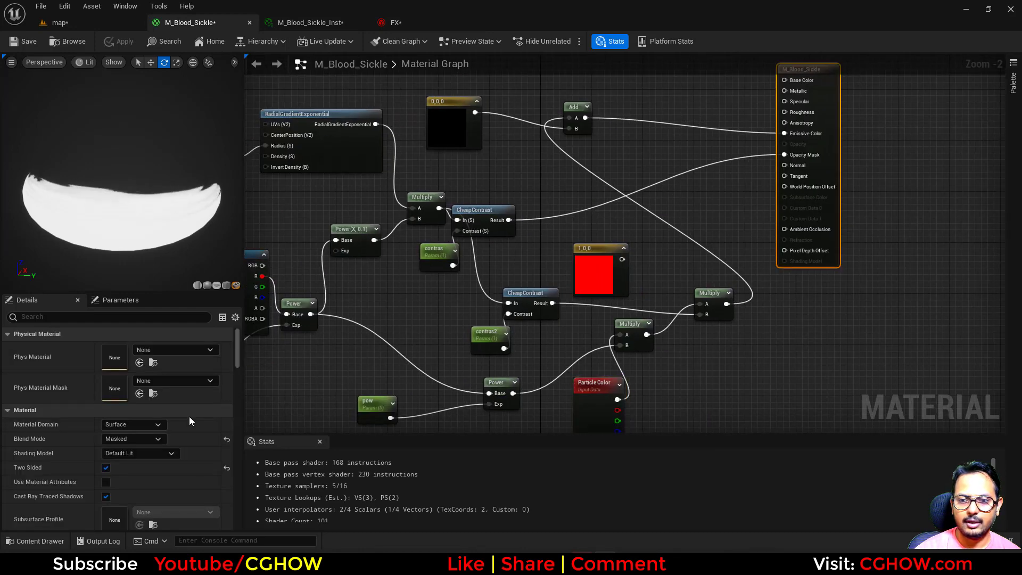
pyautogui.click(154, 452)
pyautogui.click(119, 325)
pyautogui.click(399, 294)
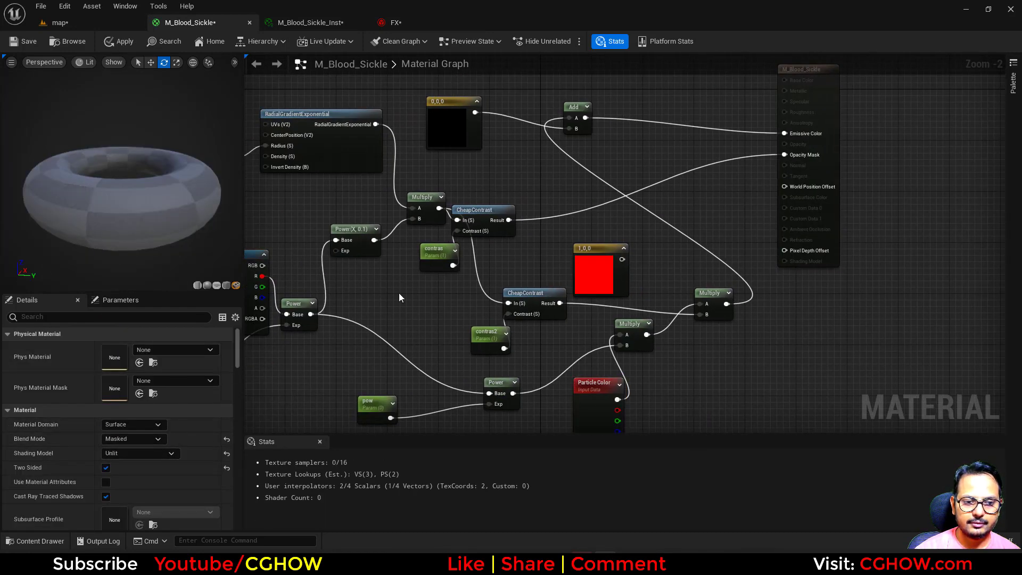
pyautogui.moveTo(586, 213); pyautogui.dragTo(590, 261, button='right')
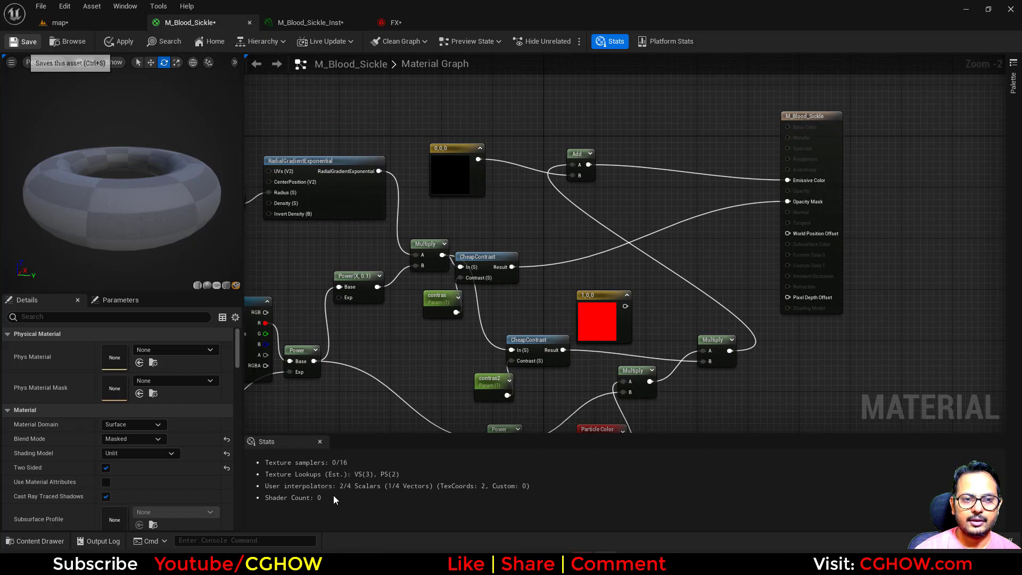
pyautogui.click(24, 42)
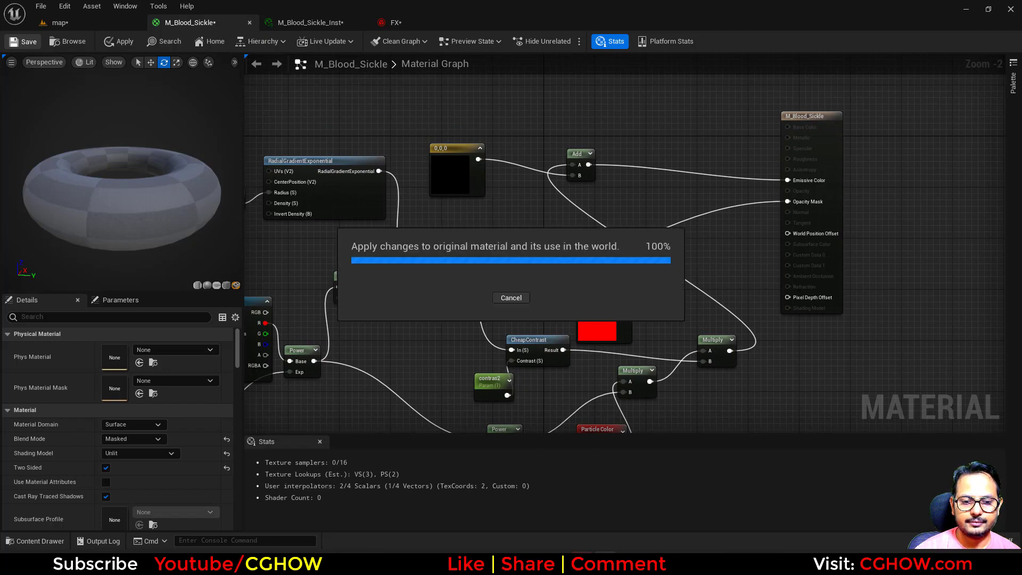
# - Adjust the contrast parameters in M_Blood_Sickle_Inst for stronger black streaks and check the effect in the map
pyautogui.click(91, 23)
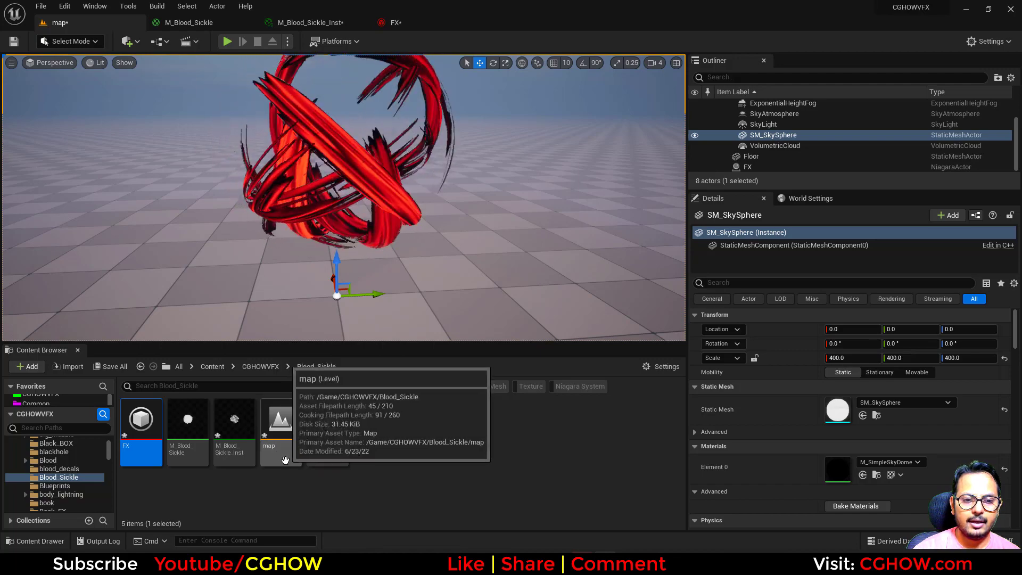
pyautogui.doubleClick(235, 426)
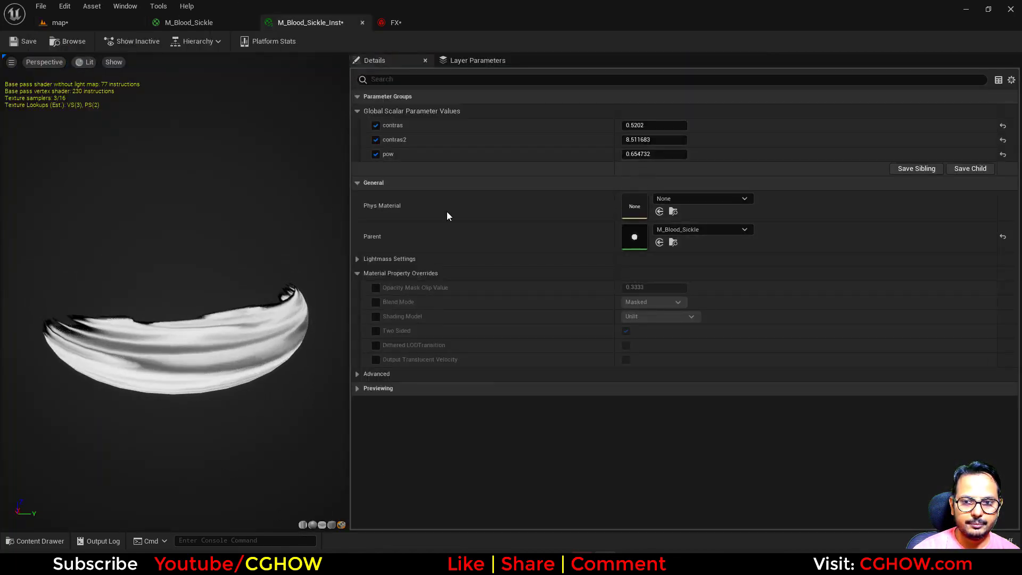
pyautogui.moveTo(653, 140)
pyautogui.mouseDown()
pyautogui.moveTo(692, 140)
pyautogui.moveTo(628, 125)
pyautogui.mouseUp()
pyautogui.click(80, 25)
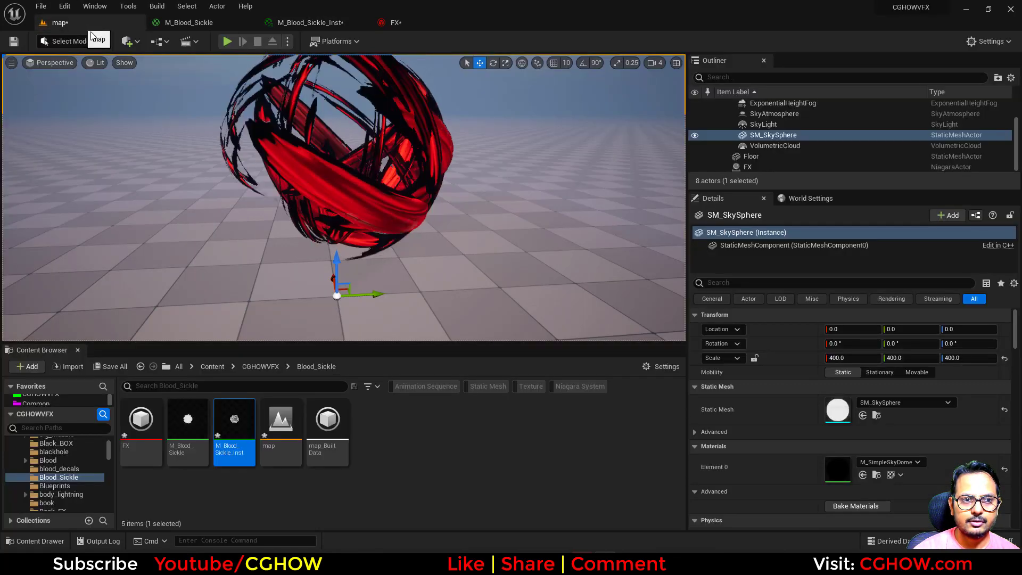
pyautogui.moveTo(266, 186); pyautogui.dragTo(266, 213)
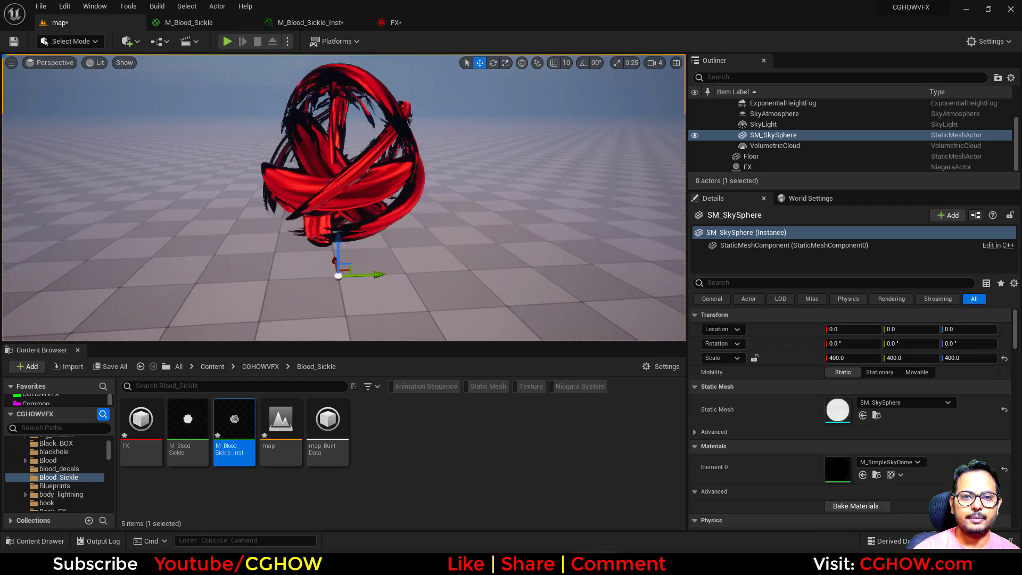
pyautogui.moveTo(422, 148); pyautogui.dragTo(426, 157, button='right')
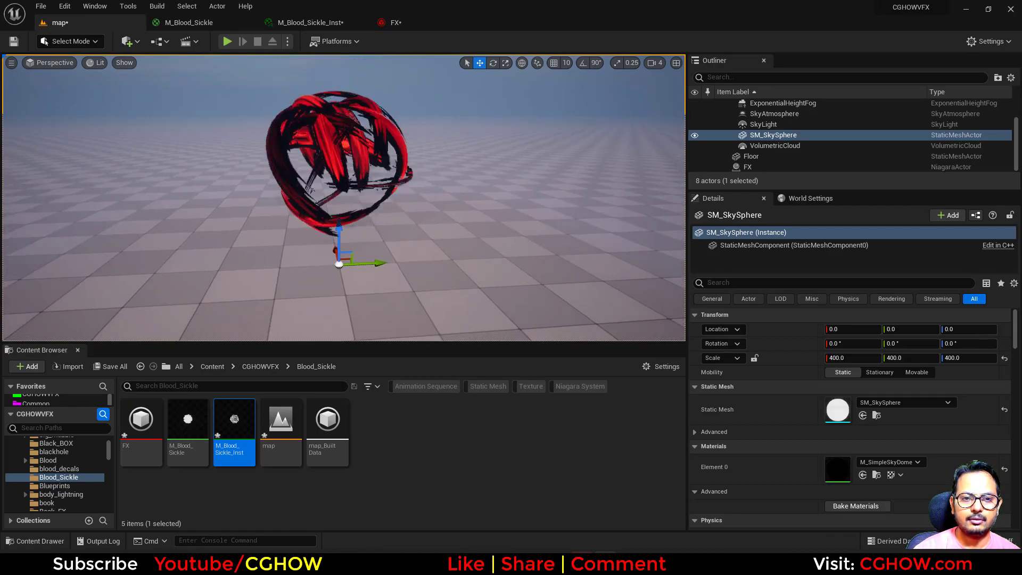
# - Add a VertexNormalWS node below the Dynamic Parameter node in the M_Blood_Sickle graph
pyautogui.click(414, 21)
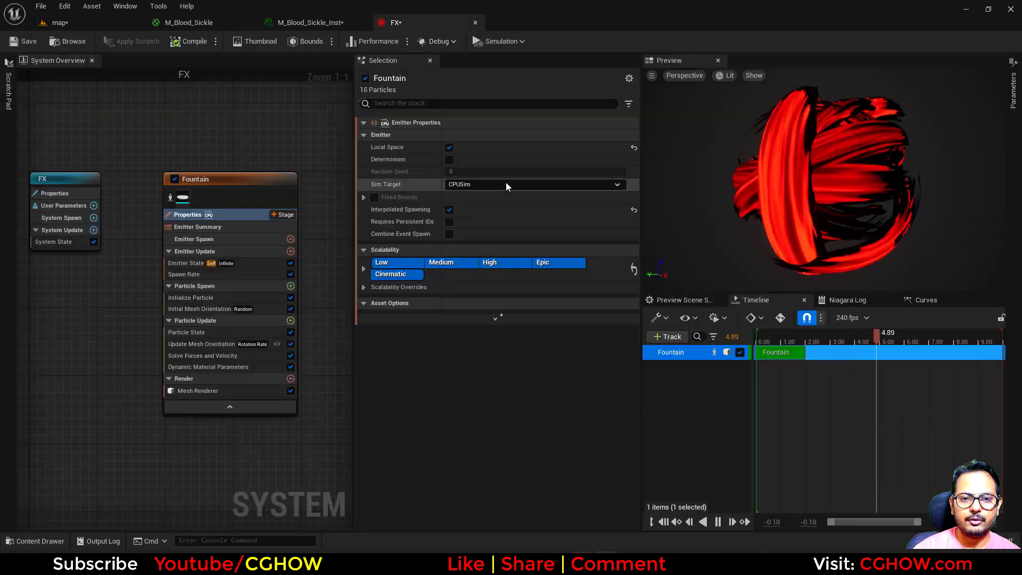
pyautogui.click(206, 26)
pyautogui.moveTo(764, 402); pyautogui.dragTo(564, 298, button='right')
pyautogui.moveTo(506, 329); pyautogui.dragTo(565, 325, button='right')
pyautogui.moveTo(278, 309); pyautogui.dragTo(759, 305, button='right')
pyautogui.moveTo(594, 348); pyautogui.dragTo(445, 258, button='right')
pyautogui.rightClick(426, 296)
pyautogui.write('ve')
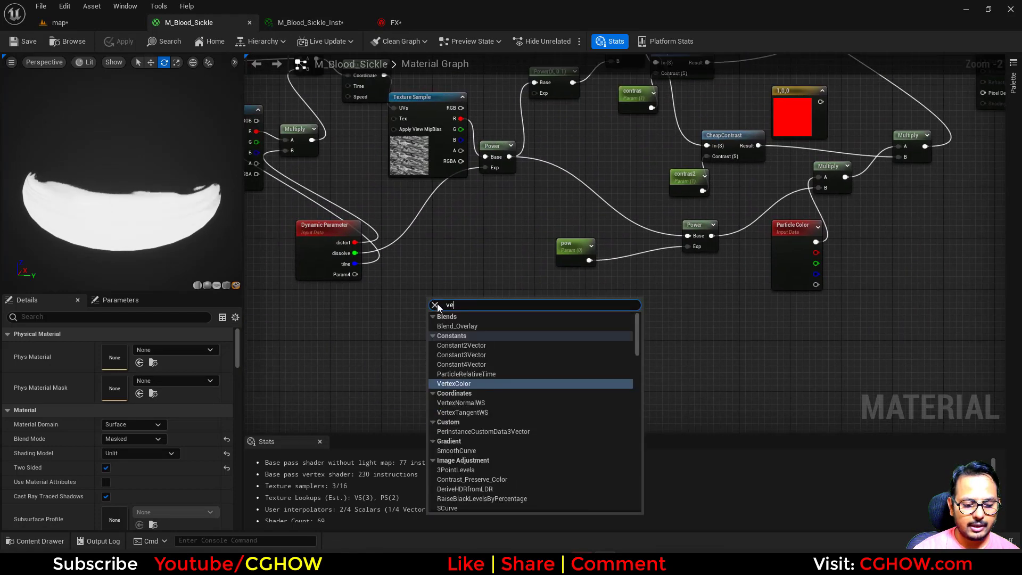
pyautogui.write('r')
pyautogui.click(467, 365)
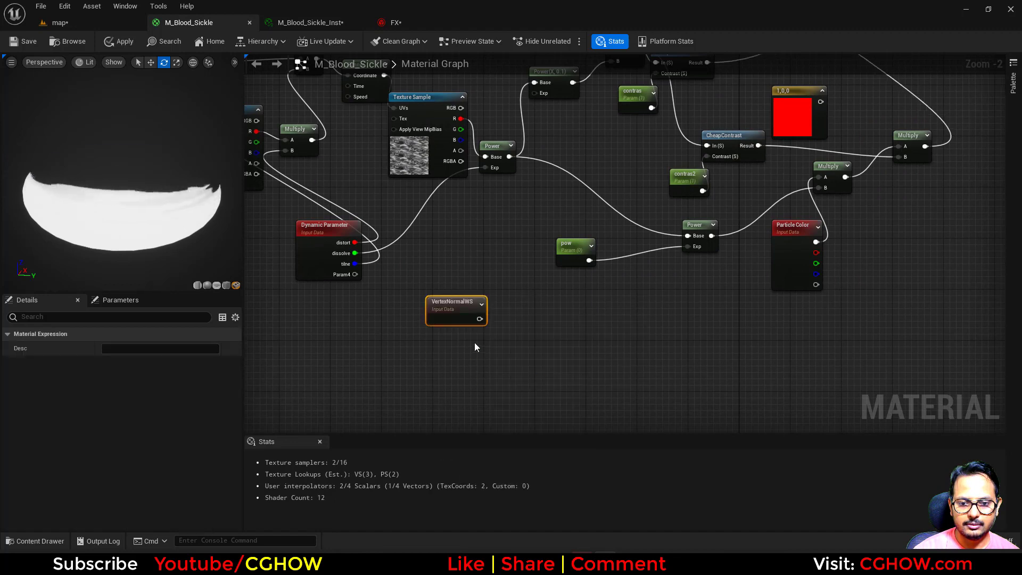
# - Multiply VertexNormalWS by the Dynamic Parameter's Param4 output and connect the result to World Position Offset
pyautogui.click(397, 302)
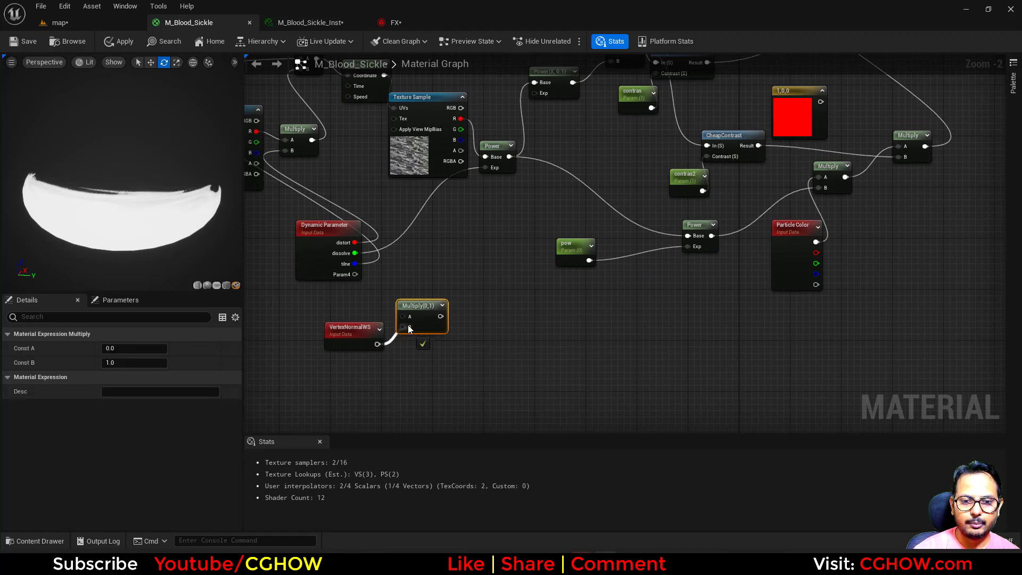
pyautogui.moveTo(353, 275); pyautogui.dragTo(354, 276)
pyautogui.moveTo(493, 318); pyautogui.dragTo(362, 358, button='right')
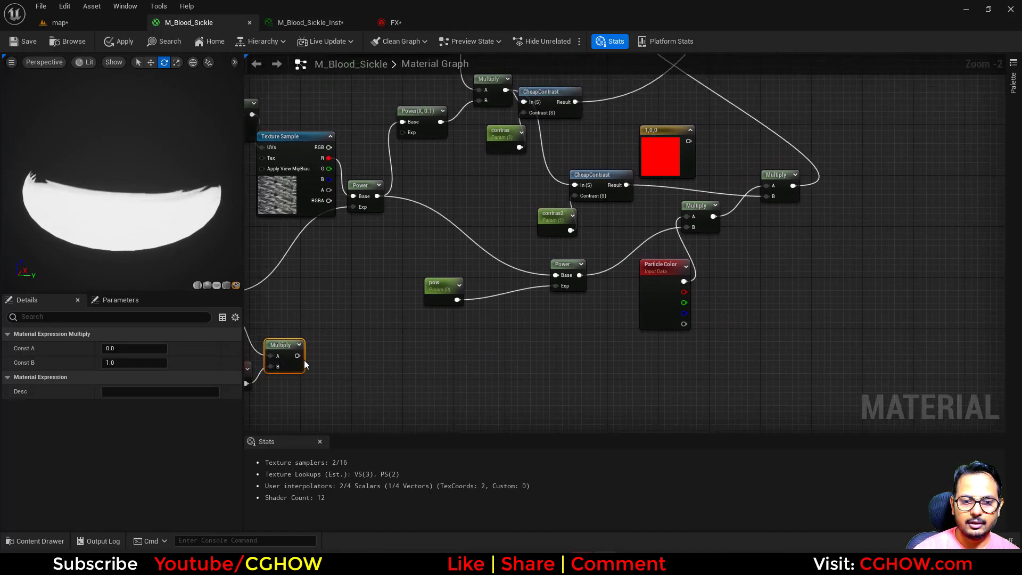
pyautogui.moveTo(666, 111); pyautogui.dragTo(856, 253)
pyautogui.moveTo(479, 363); pyautogui.dragTo(689, 185, button='right')
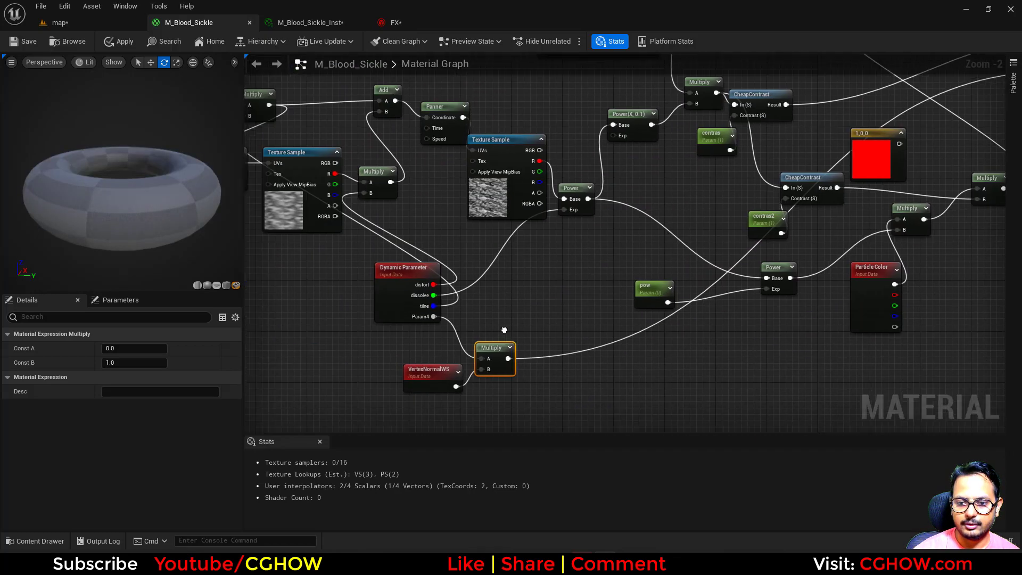
# - Rename the Dynamic Parameter's fourth parameter to wpo and save the material
pyautogui.moveTo(504, 330); pyautogui.dragTo(536, 276, button='right')
pyautogui.scroll(2, 443, 269)
pyautogui.click(425, 242)
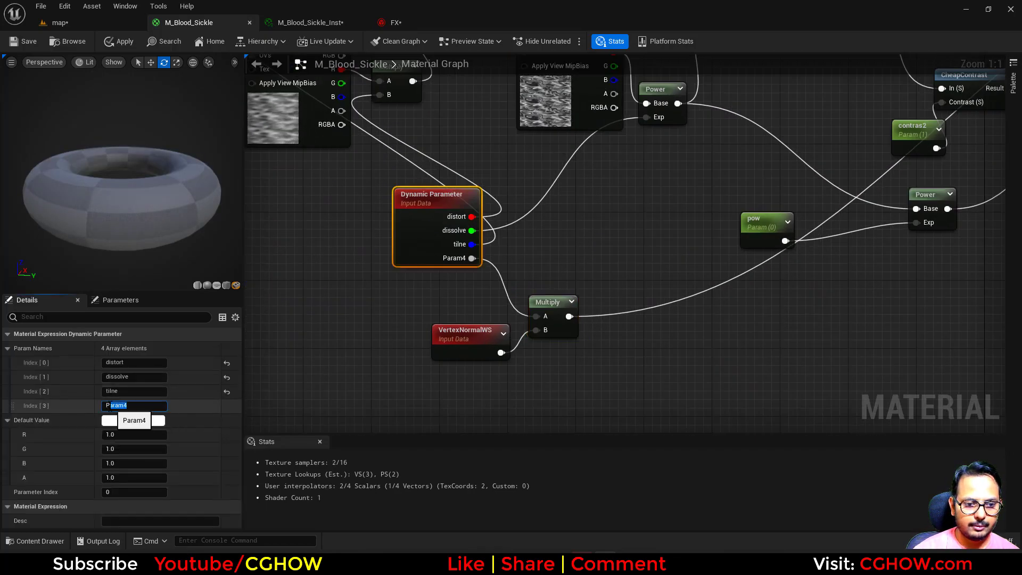
pyautogui.write('po')
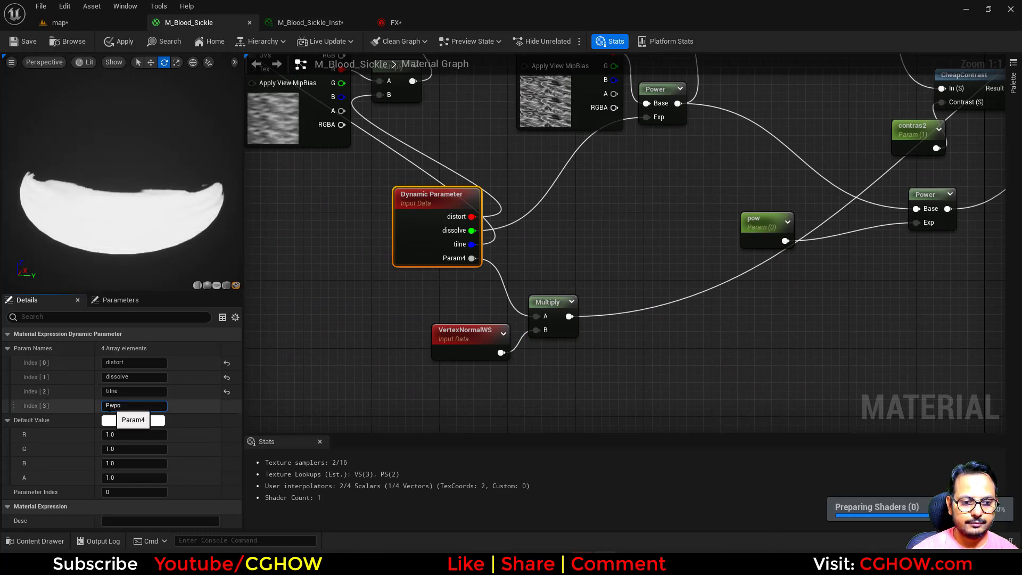
pyautogui.moveTo(110, 406); pyautogui.dragTo(105, 406)
pyautogui.press('BackSpace')
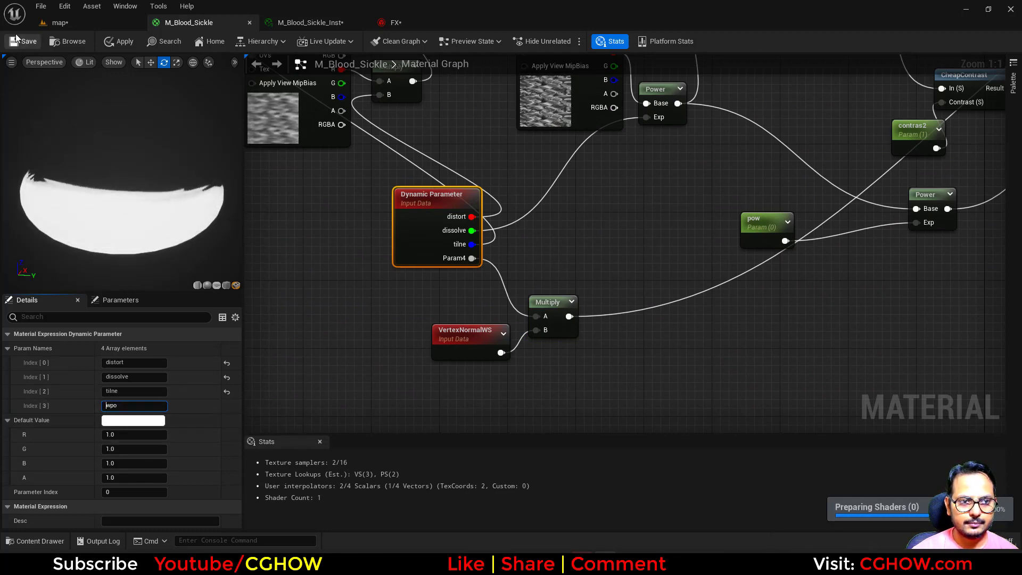
pyautogui.hotkey('ctrl', 's')
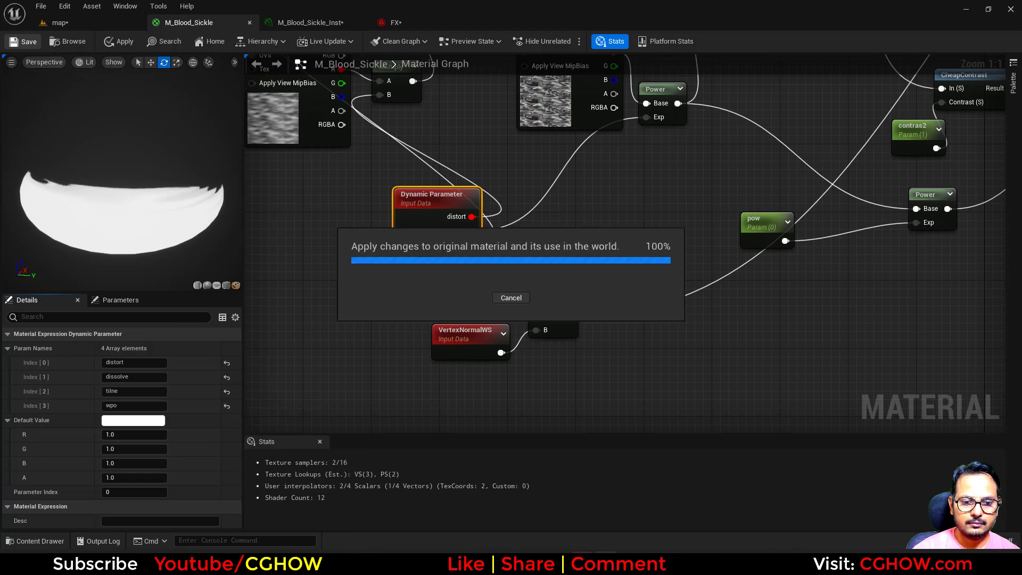
# - Drive the Fountain emitter's wpo dynamic material parameter with a Random Range Float whose minimum is -30
pyautogui.click(407, 21)
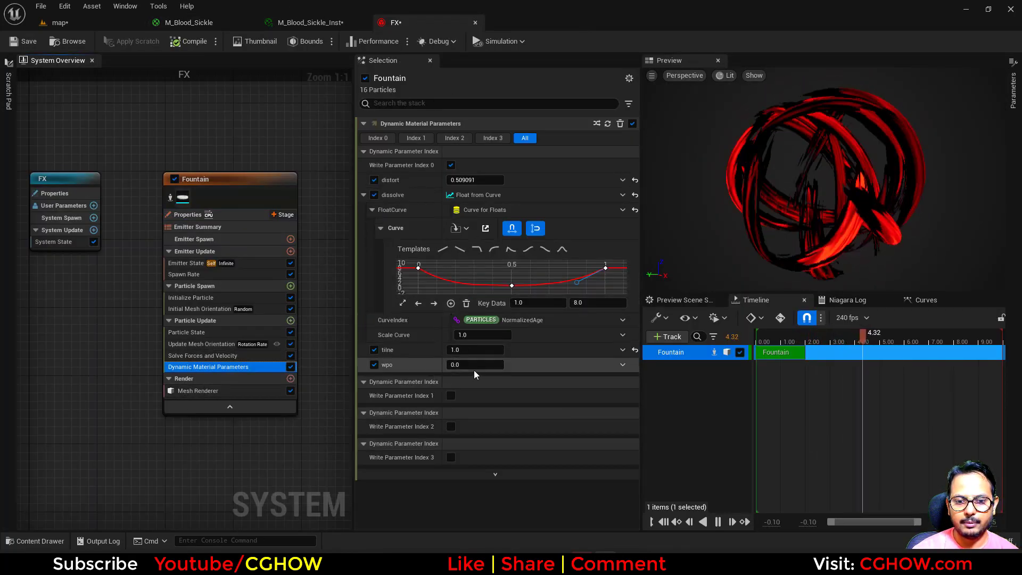
pyautogui.click(476, 364)
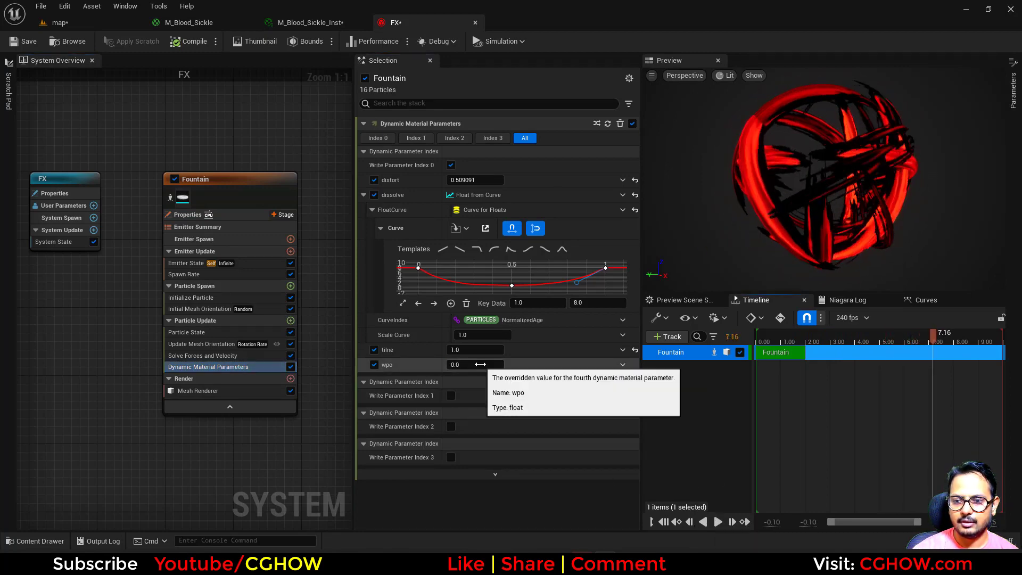
pyautogui.moveTo(479, 365); pyautogui.dragTo(459, 365)
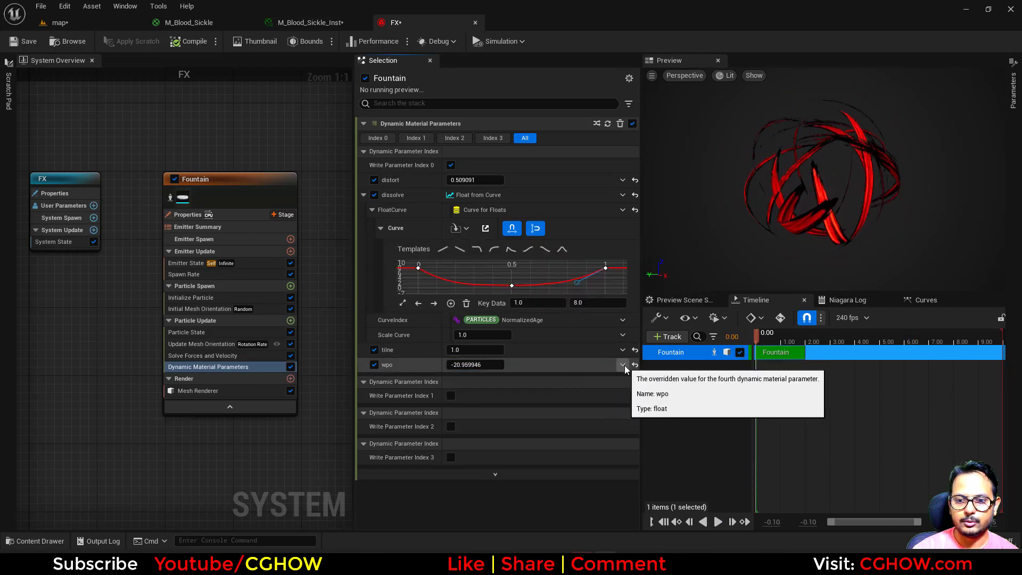
pyautogui.click(623, 350)
pyautogui.write('uni')
pyautogui.click(662, 174)
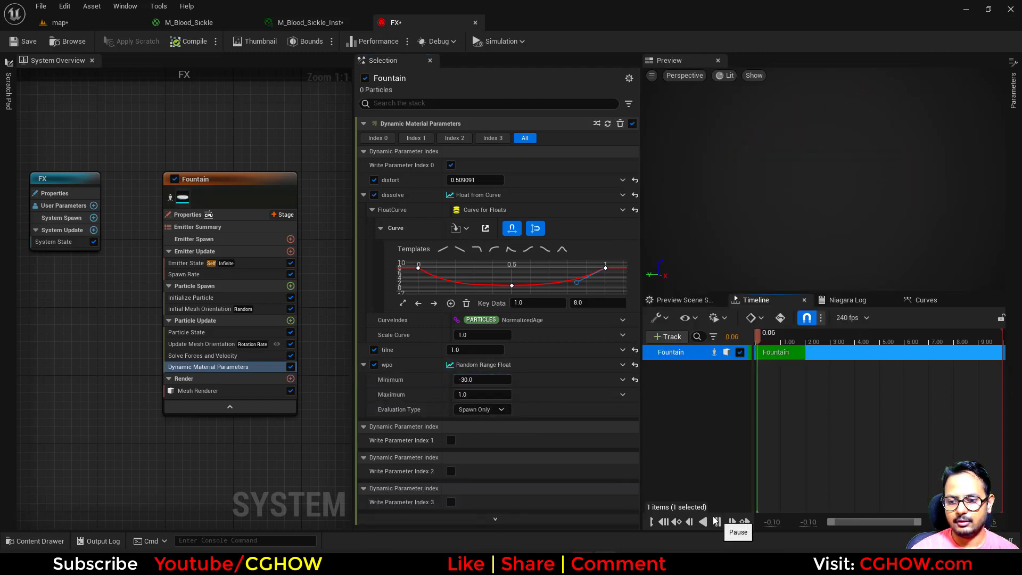
# - Check the effect in the map and set the wpo random range minimum to -10
pyautogui.click(97, 26)
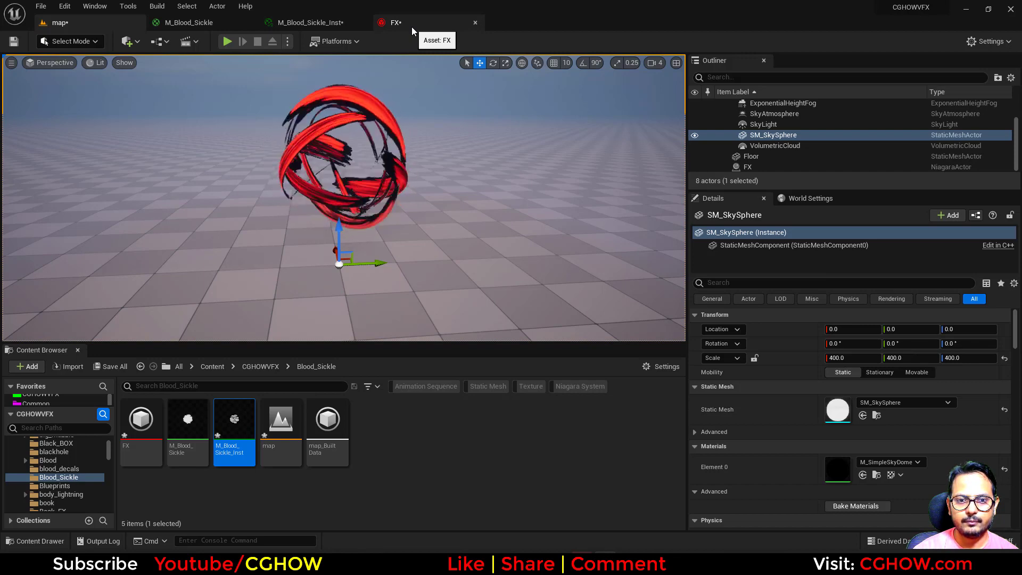
pyautogui.moveTo(394, 181)
pyautogui.keyDown('alt'); pyautogui.mouseDown()
pyautogui.moveTo(468, 197)
pyautogui.moveTo(383, 181)
pyautogui.mouseUp(); pyautogui.keyUp('alt')
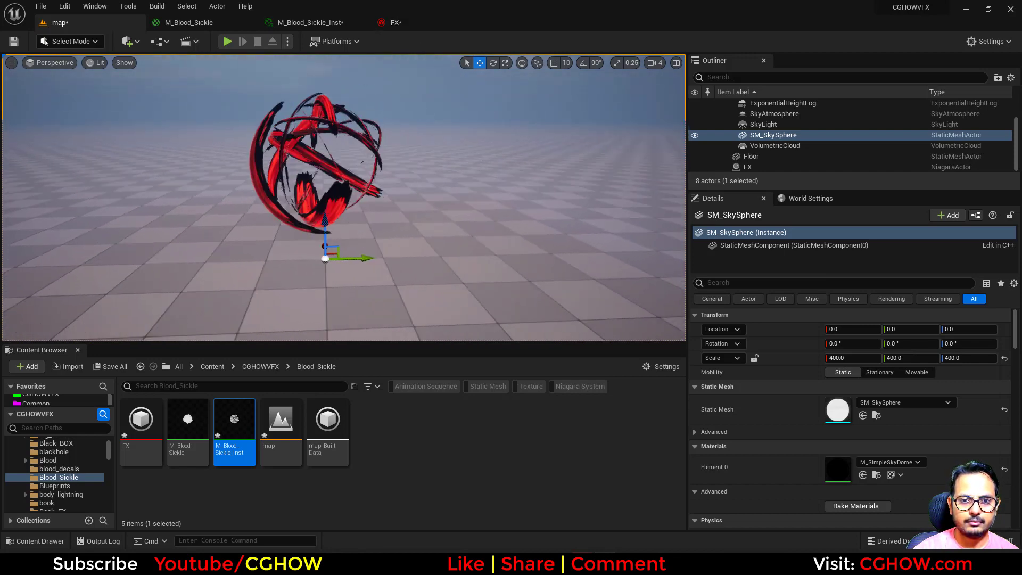
pyautogui.click(398, 22)
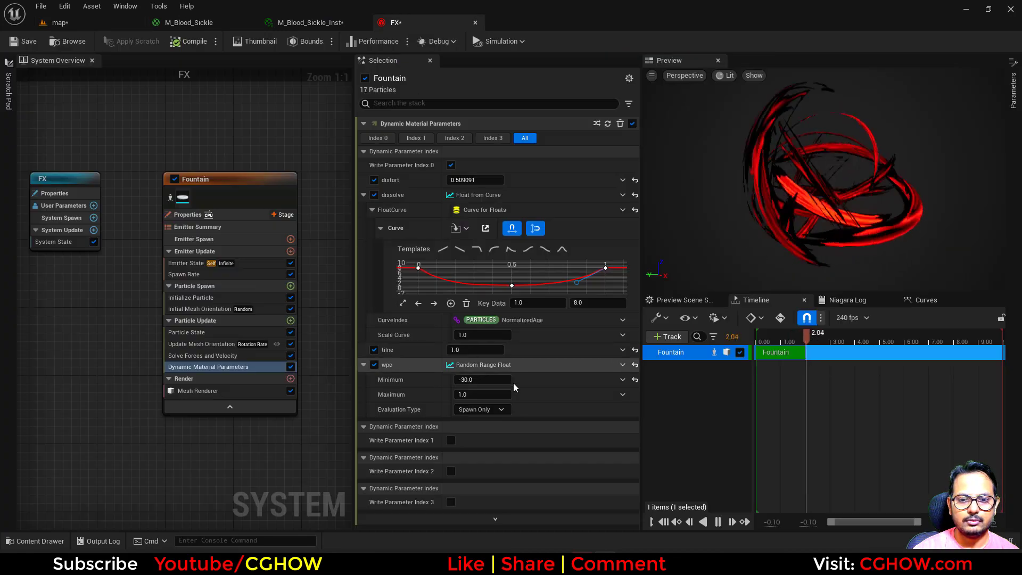
pyautogui.click(117, 27)
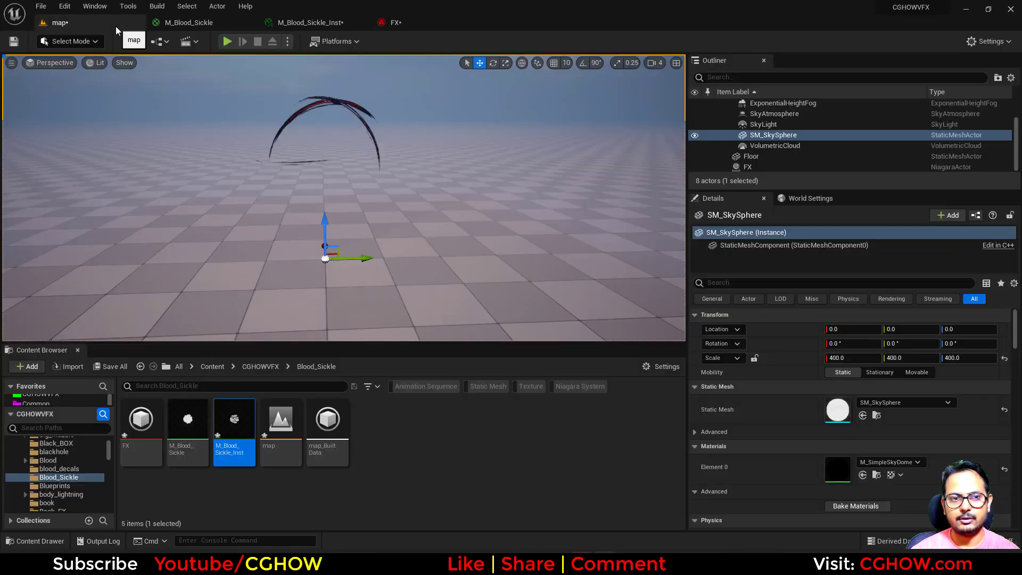
pyautogui.click(408, 22)
pyautogui.write('-1')
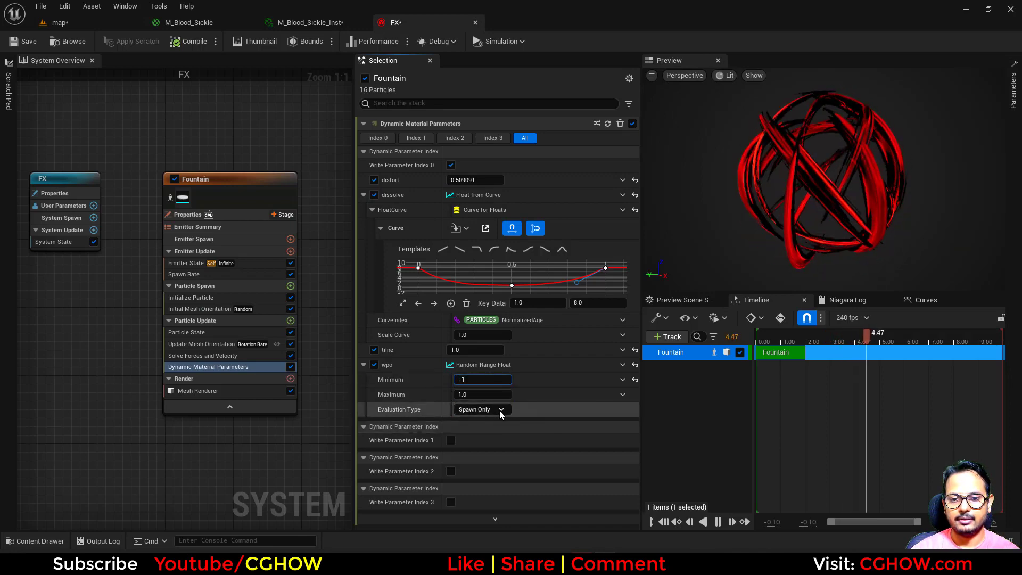
pyautogui.write('0')
pyautogui.press('Return')
# - Add a second emitter to the FX system from the Fountain template, beside the existing Fountain emitter
pyautogui.moveTo(220, 183); pyautogui.dragTo(126, 169, button='right')
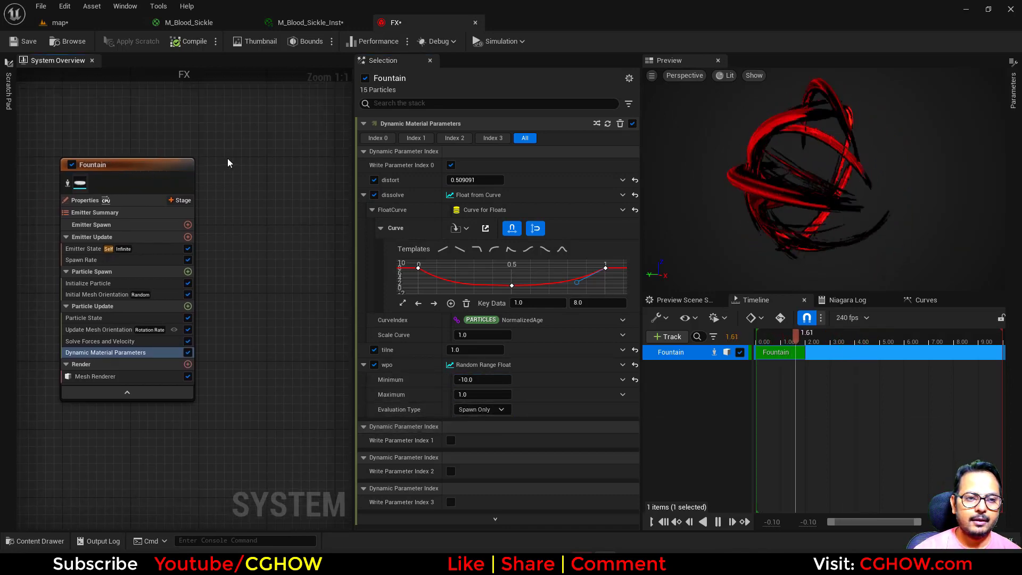
pyautogui.moveTo(228, 159); pyautogui.dragTo(230, 157, button='right')
pyautogui.rightClick(243, 167)
pyautogui.click(269, 182)
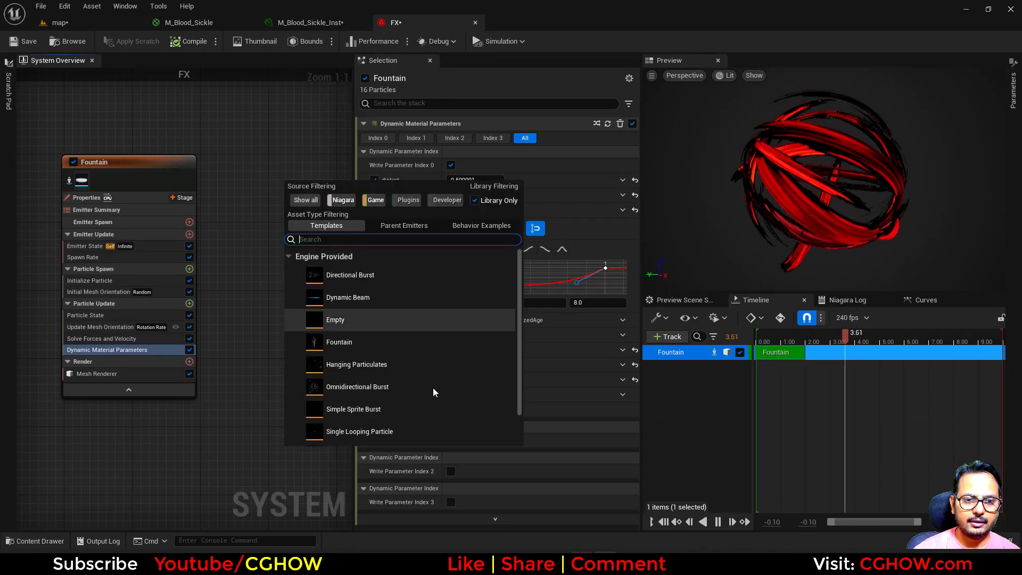
pyautogui.doubleClick(352, 350)
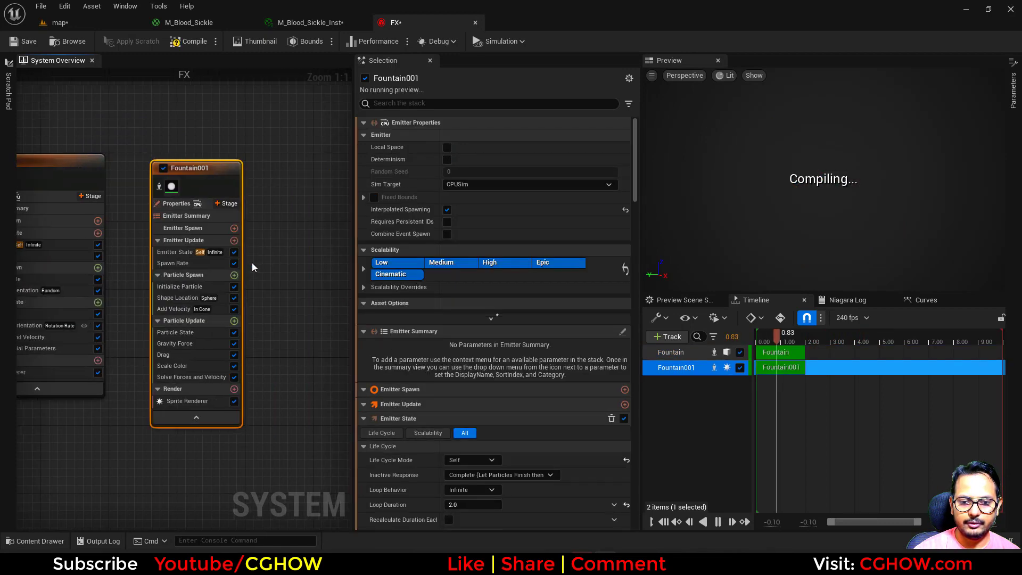
pyautogui.moveTo(189, 419); pyautogui.dragTo(216, 417, button='right')
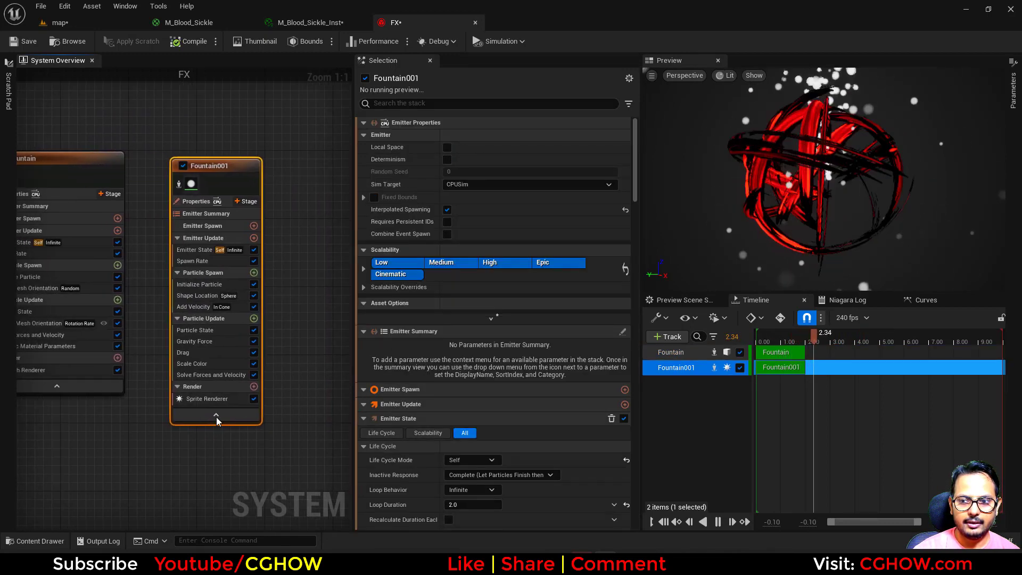
# - Delete the Shape Location, Add Velocity, Gravity Force and Drag modules from Fountain001 and set its spawn rate to 10
pyautogui.click(205, 308)
pyautogui.keyDown('ctrl'); pyautogui.click(200, 296); pyautogui.keyUp('ctrl')
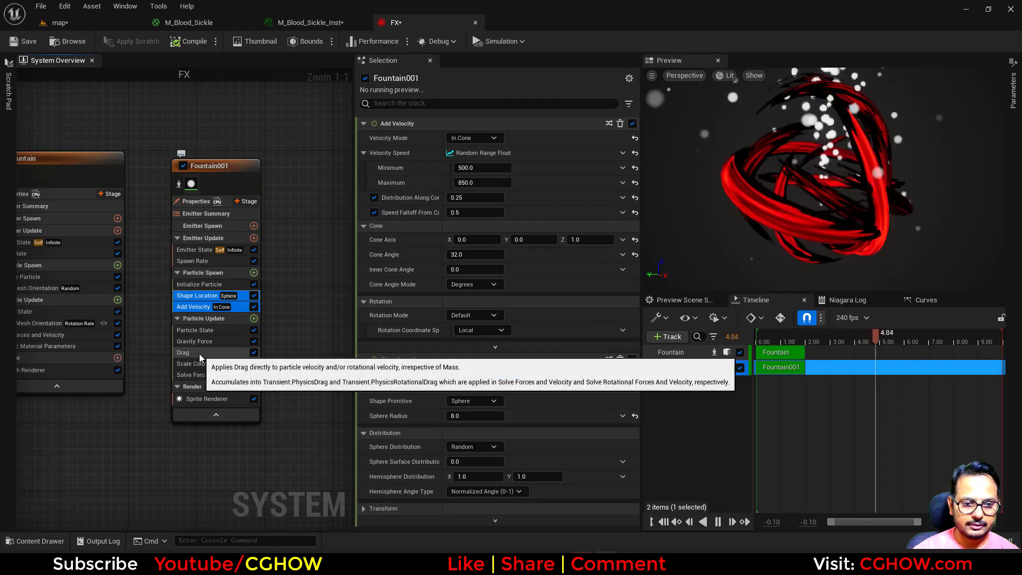
pyautogui.keyDown('ctrl'); pyautogui.click(200, 353); pyautogui.keyUp('ctrl')
pyautogui.keyDown('ctrl'); pyautogui.click(204, 343); pyautogui.keyUp('ctrl')
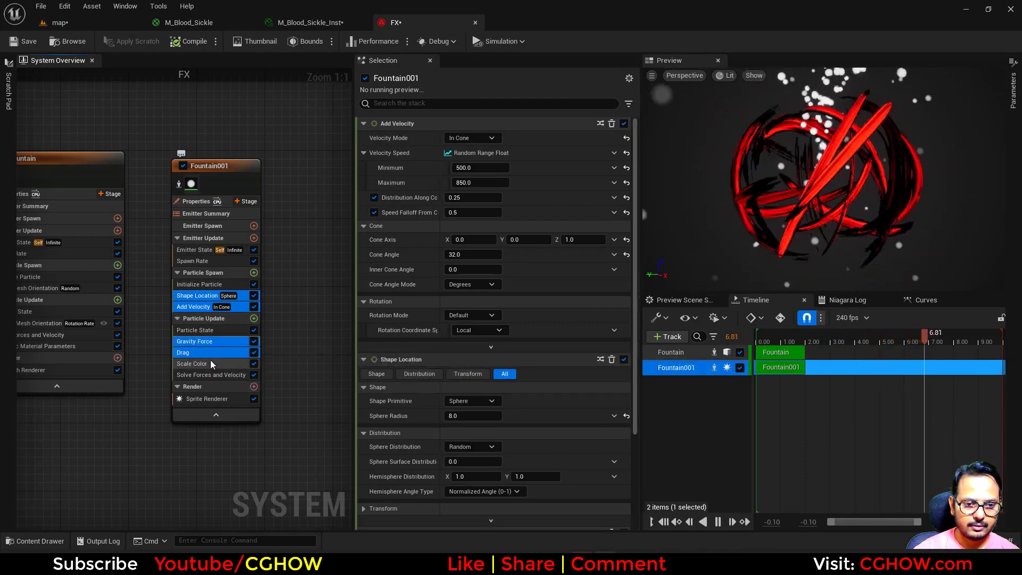
pyautogui.press('Delete')
pyautogui.click(203, 261)
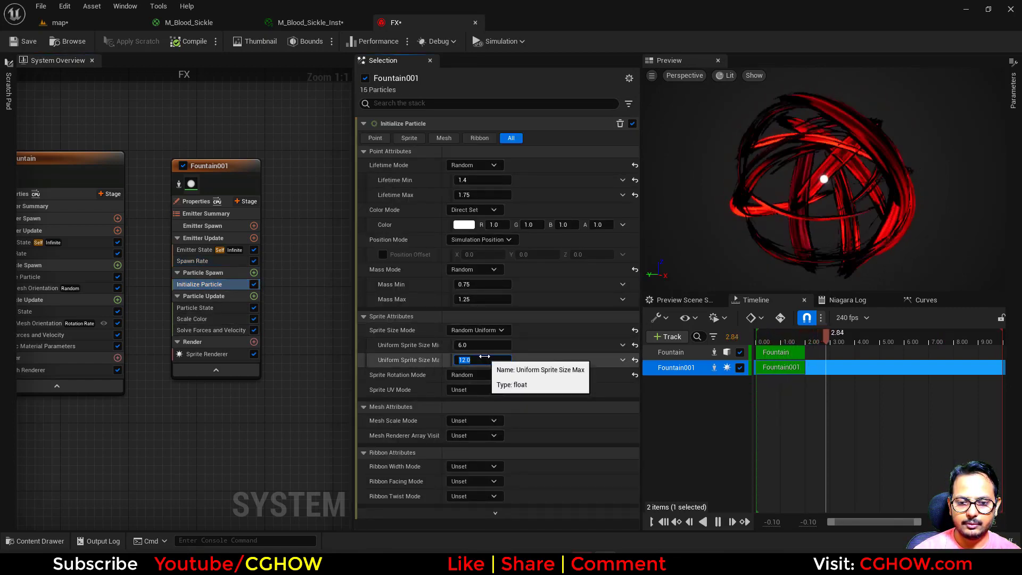
# - Set Fountain001's uniform sprite size range to 200 minimum and 300 maximum, and set its mass mode to Unset
pyautogui.write('300')
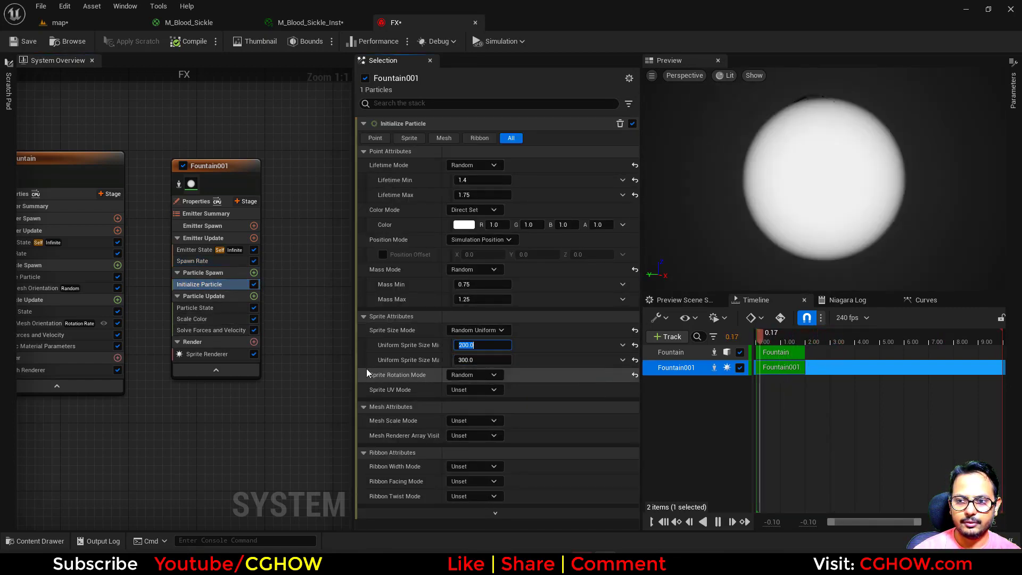
pyautogui.click(484, 273)
pyautogui.click(483, 285)
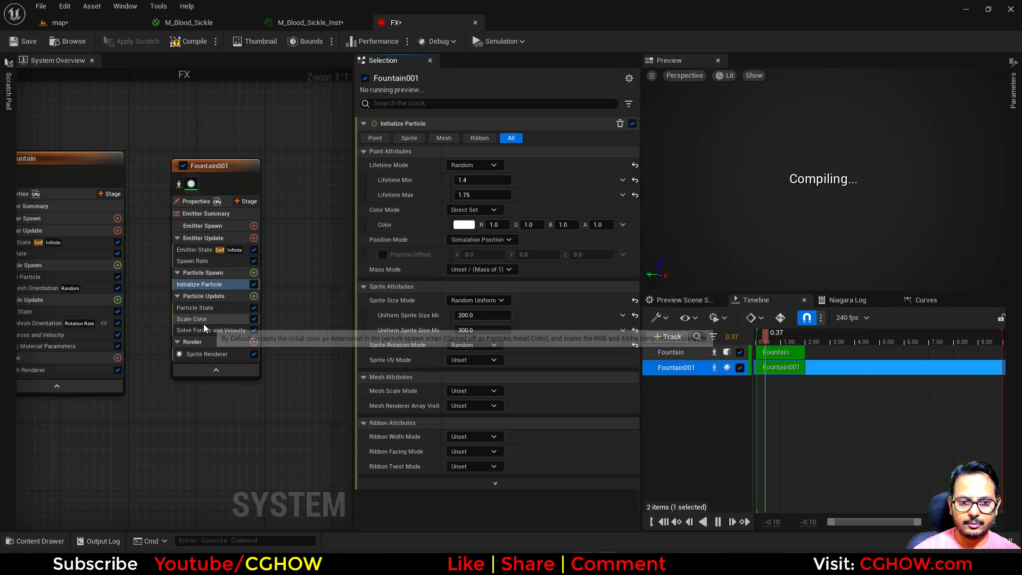
# - Place the peak key of Fountain001's Scale Alpha curve at 0.2 and set the initial particle color to pure red (1, 0, 0)
pyautogui.click(203, 320)
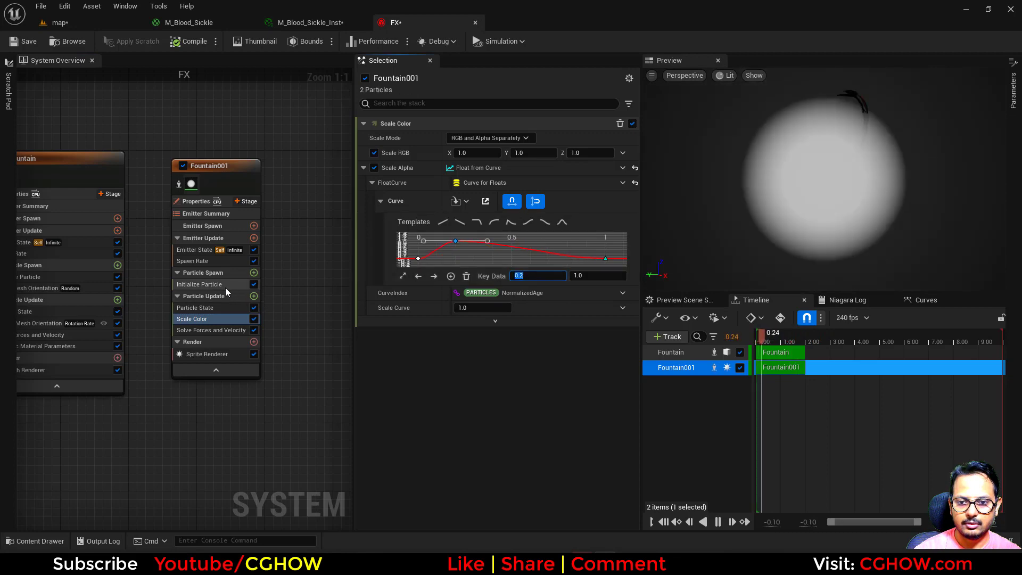
pyautogui.click(225, 288)
pyautogui.click(461, 224)
pyautogui.moveTo(561, 318); pyautogui.dragTo(591, 314)
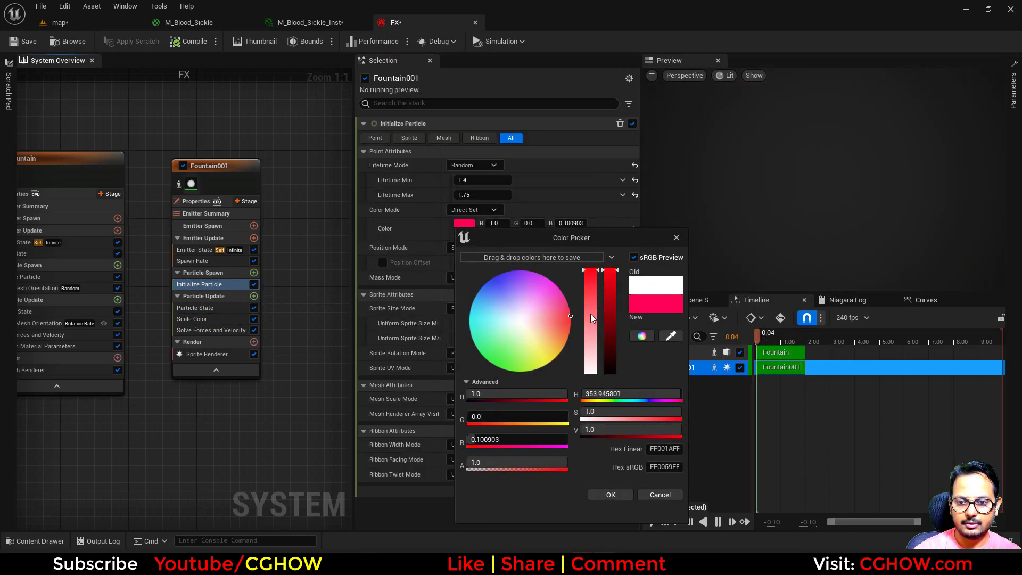
pyautogui.click(490, 440)
pyautogui.write('0')
pyautogui.press('Return')
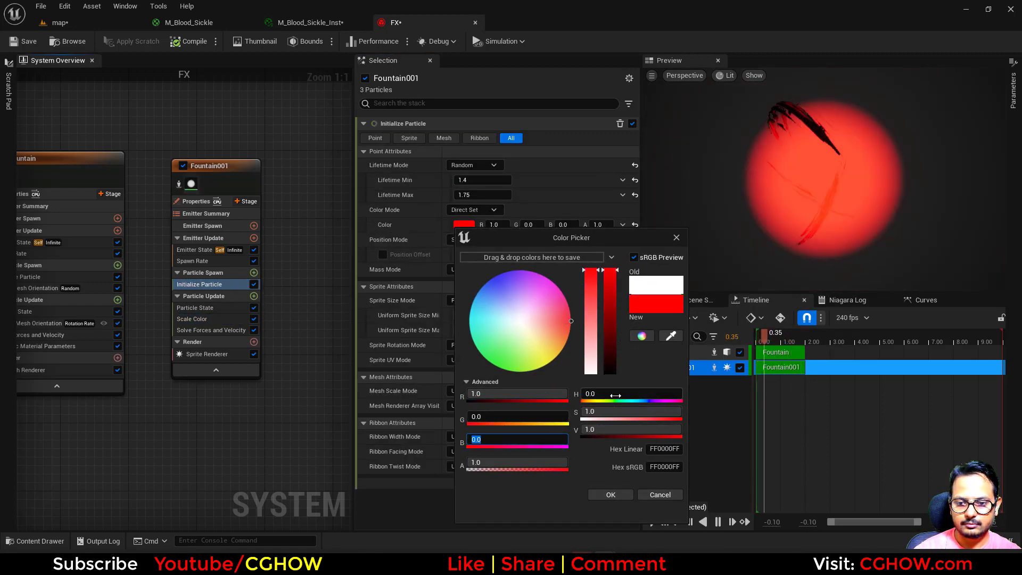
pyautogui.click(610, 494)
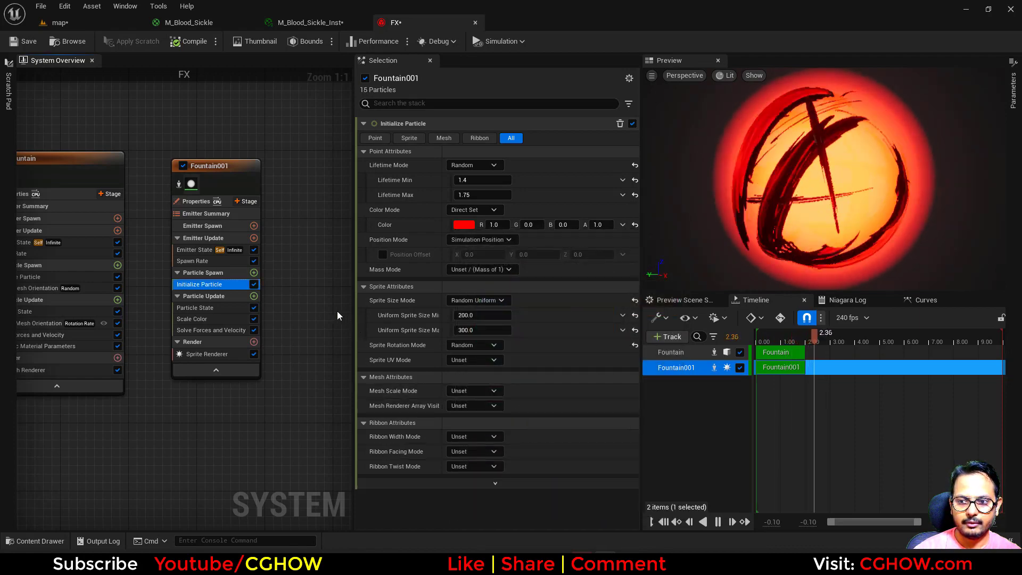
# - Assign the M_Radial_Trans material to Fountain001's Sprite Renderer
pyautogui.click(207, 355)
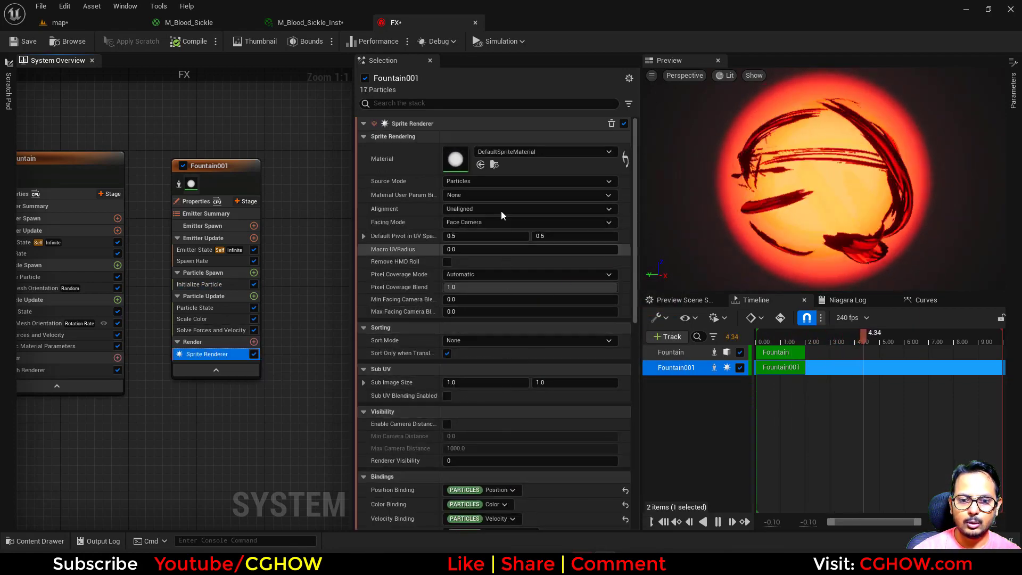
pyautogui.click(492, 153)
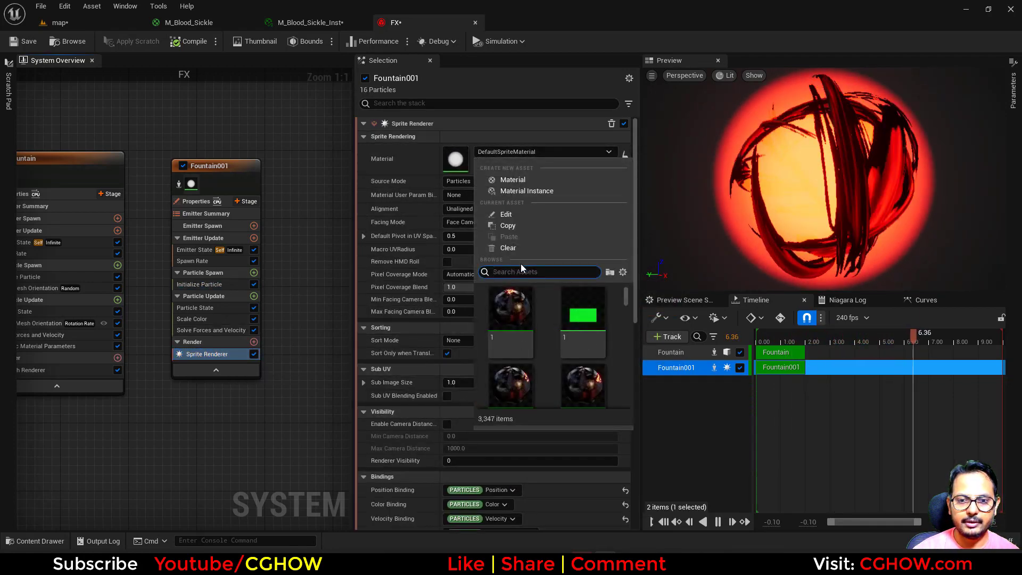
pyautogui.write('trasn')
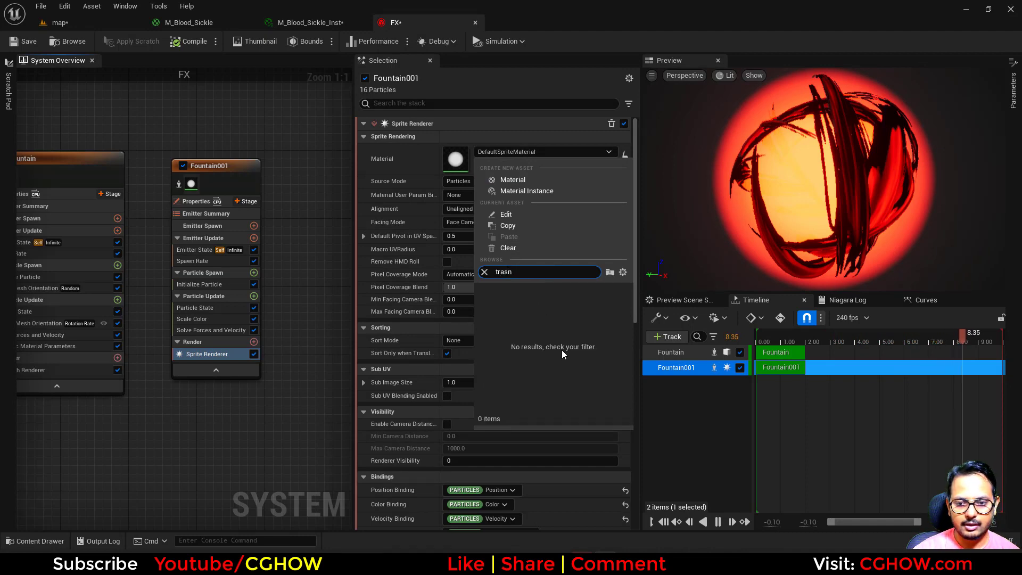
pyautogui.write('ran')
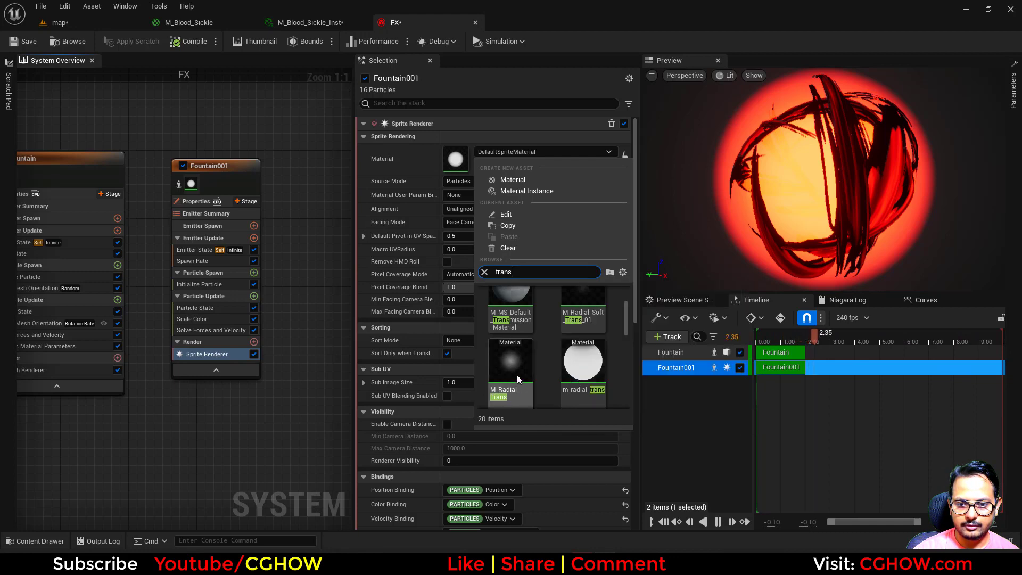
pyautogui.click(515, 373)
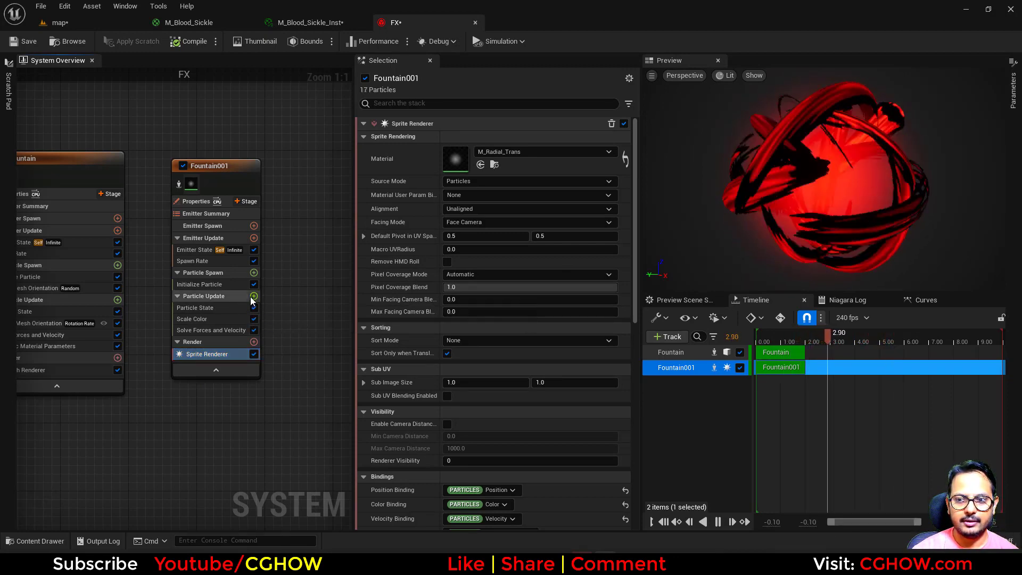
# - Add a Scale Sprite Size module to Fountain001's Particle Update stage
pyautogui.click(216, 285)
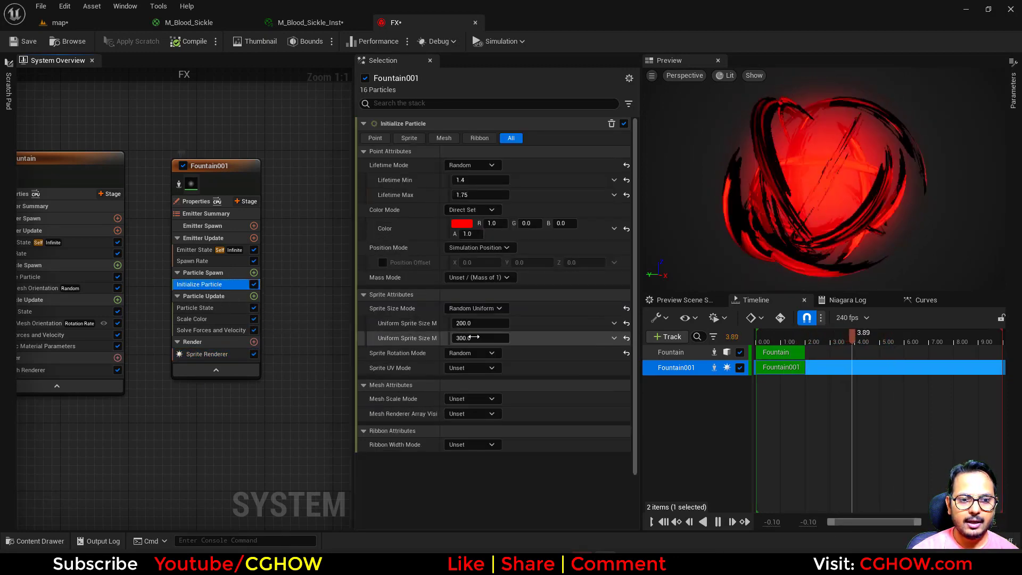
pyautogui.click(254, 296)
pyautogui.write('size')
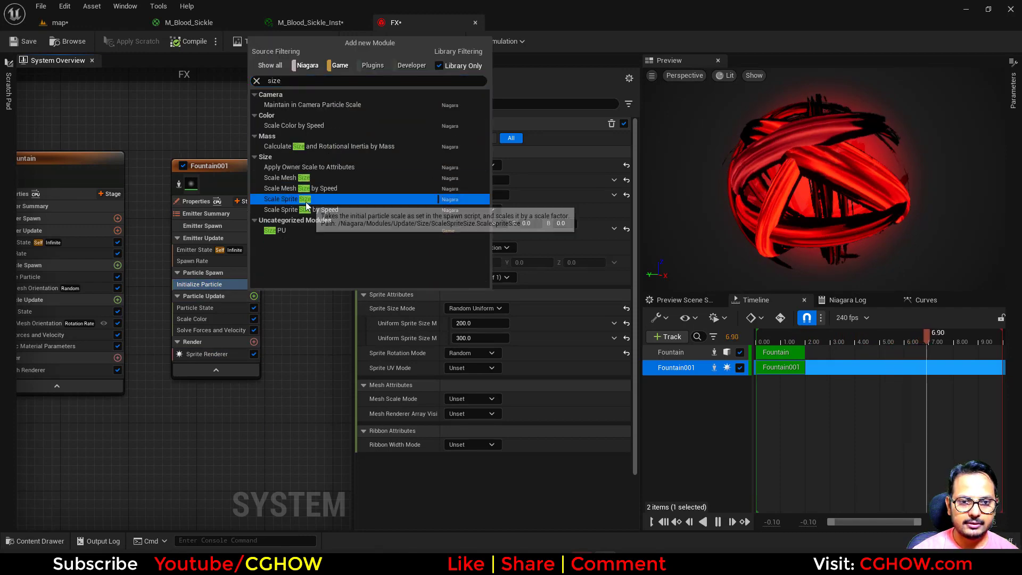
pyautogui.click(306, 200)
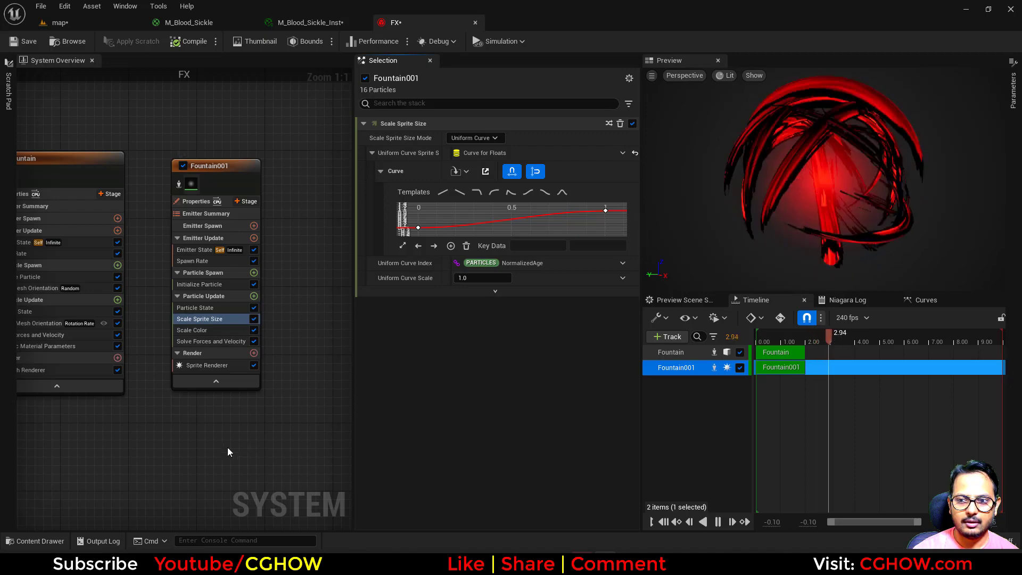
# - Duplicate the Fountain001 emitter and place the copy beside it in the system graph
pyautogui.moveTo(227, 448); pyautogui.dragTo(130, 447, button='right')
pyautogui.click(137, 162)
pyautogui.hotkey('ctrl', 'v')
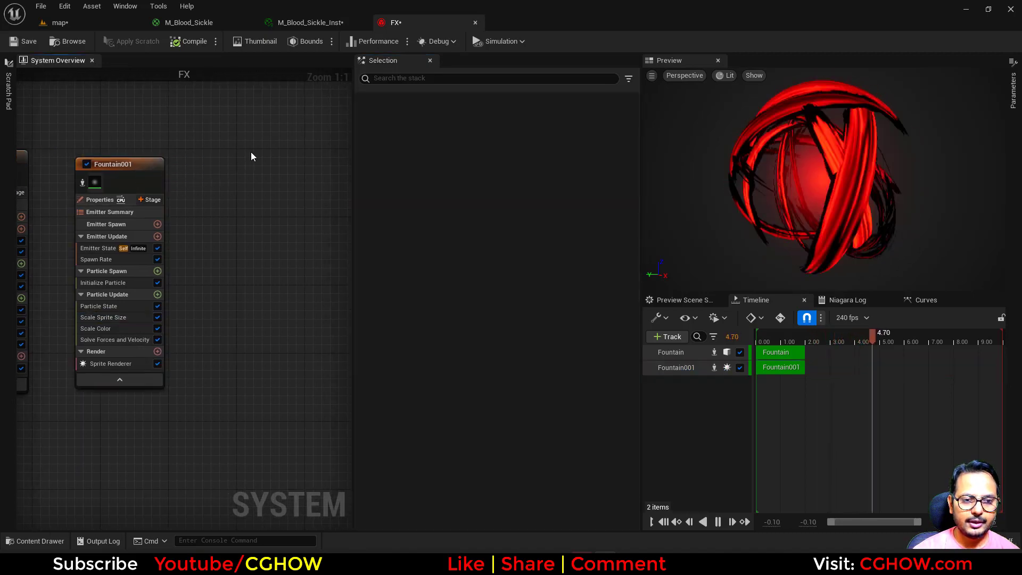
pyautogui.click(261, 175)
pyautogui.moveTo(204, 241); pyautogui.dragTo(137, 225, button='right')
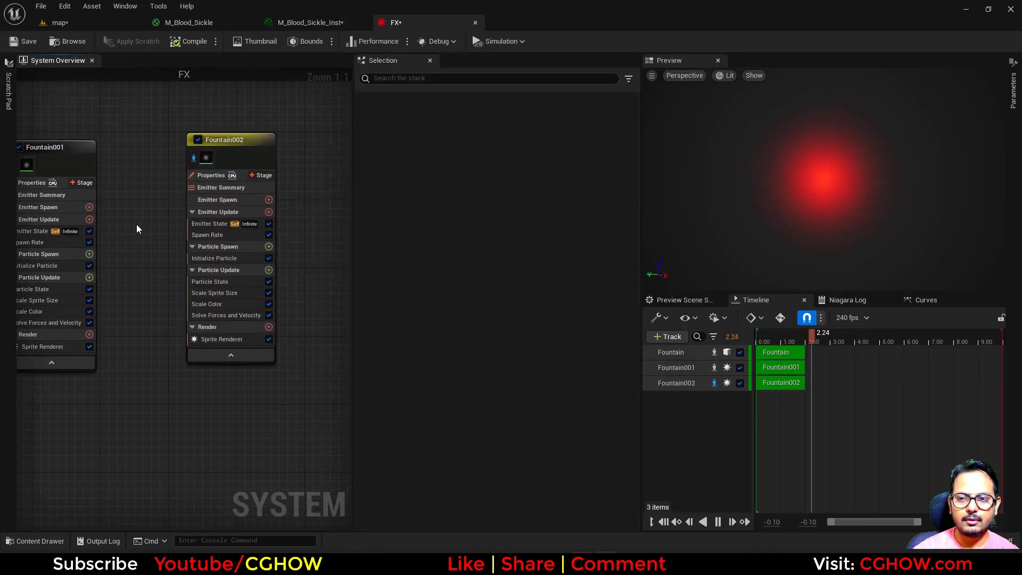
# - Set Fountain002's uniform sprite size to 5 minimum and 10 maximum, with black particle color and an alpha of 100
pyautogui.click(227, 258)
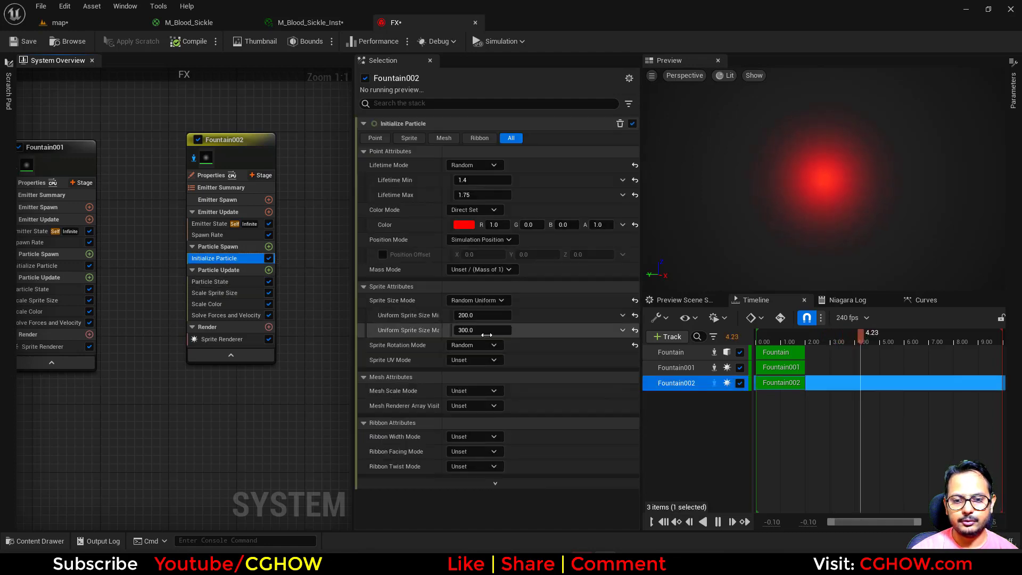
pyautogui.write('10')
pyautogui.click(481, 315)
pyautogui.write('5')
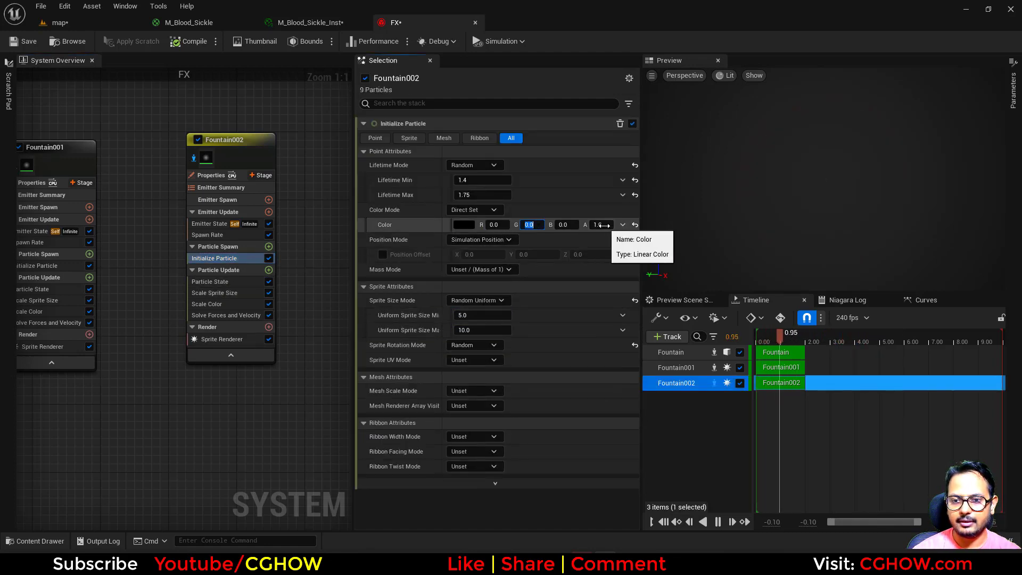
pyautogui.moveTo(603, 225); pyautogui.dragTo(675, 277)
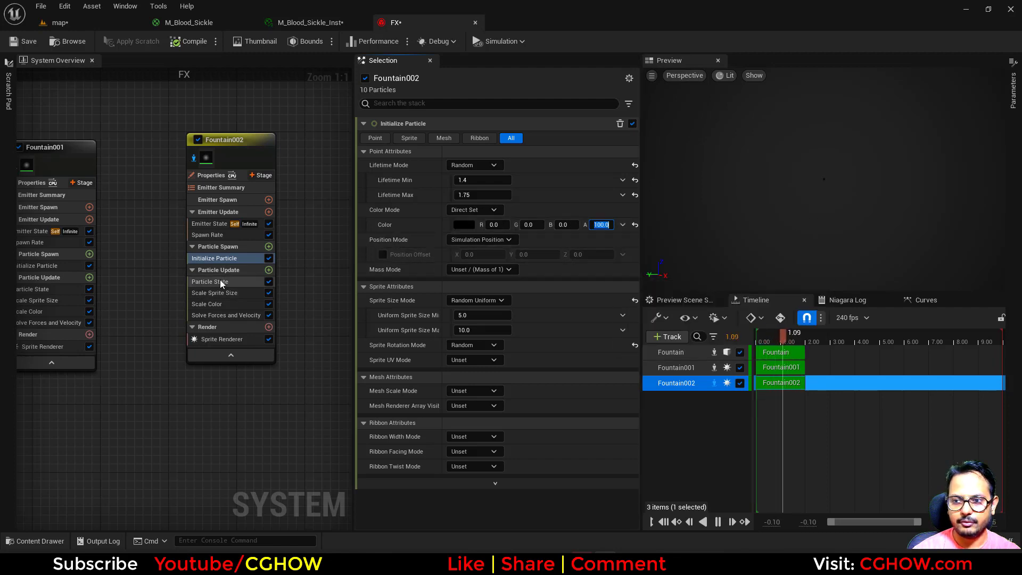
# - Add a Shape Location sphere of radius 150 and an Add Velocity module in From Point mode with speed -100 to Fountain002
pyautogui.click(268, 247)
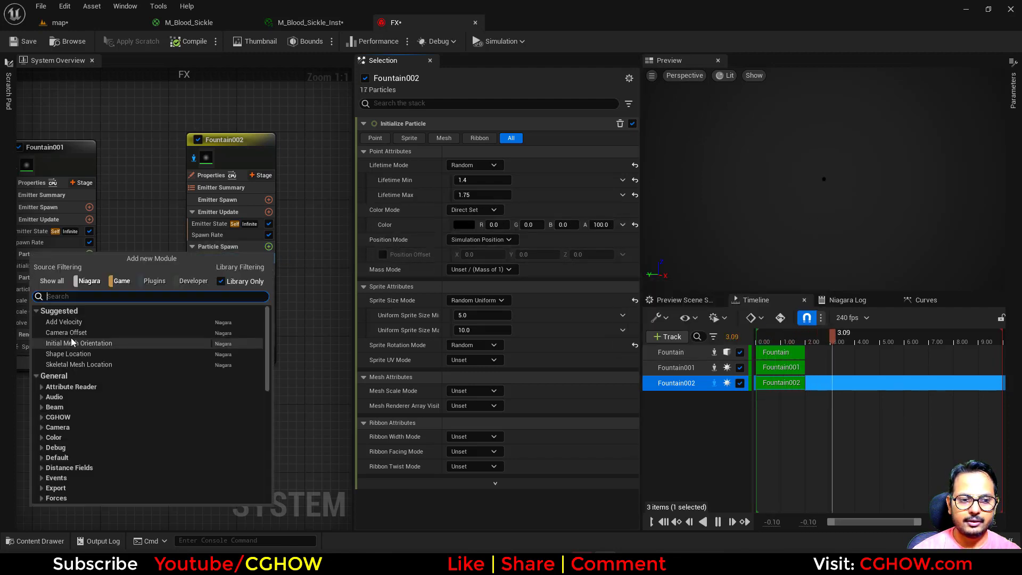
pyautogui.click(69, 354)
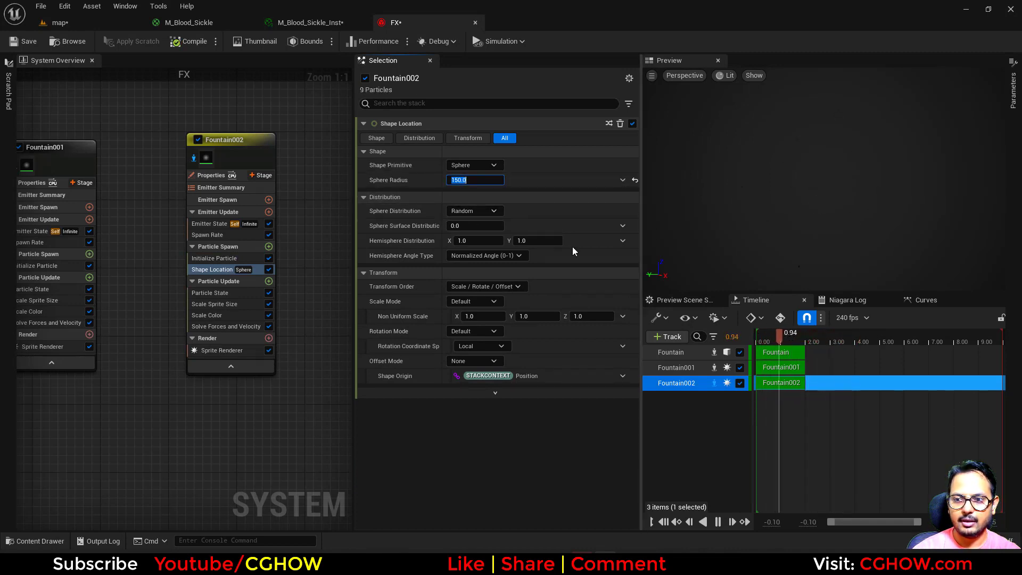
pyautogui.click(269, 247)
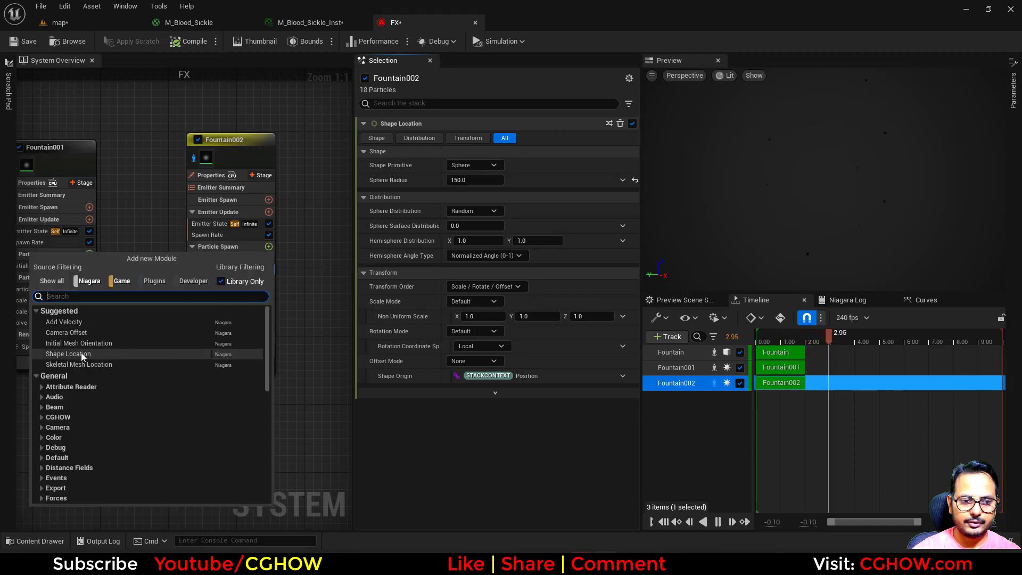
pyautogui.click(79, 323)
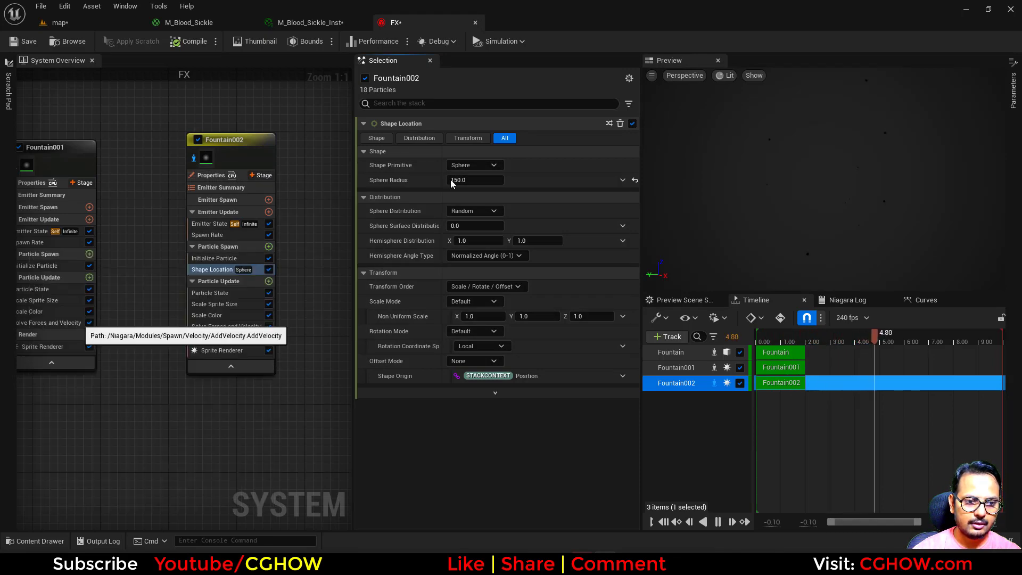
pyautogui.click(474, 142)
pyautogui.click(483, 170)
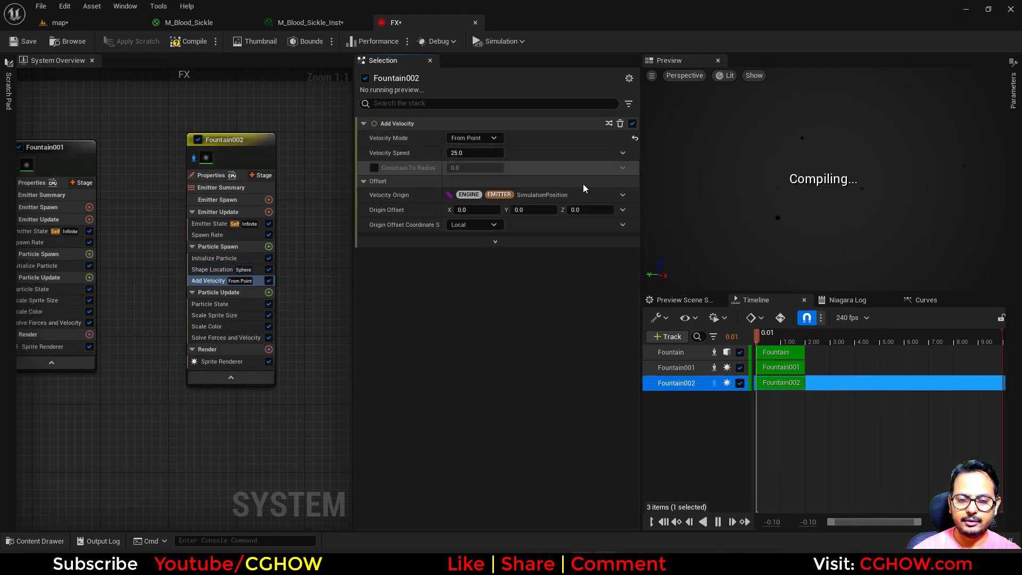
pyautogui.click(466, 154)
pyautogui.write('-100')
pyautogui.press('Return')
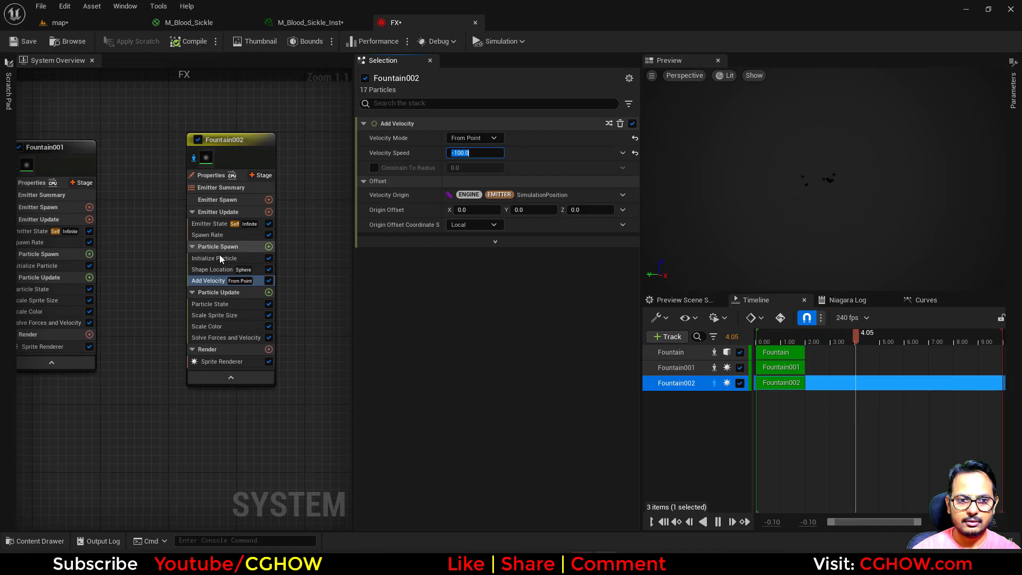
# - Remove the Scale Sprite Size module from Fountain002 and set its Shape Location sphere radius to 200
pyautogui.click(224, 314)
pyautogui.press('Delete')
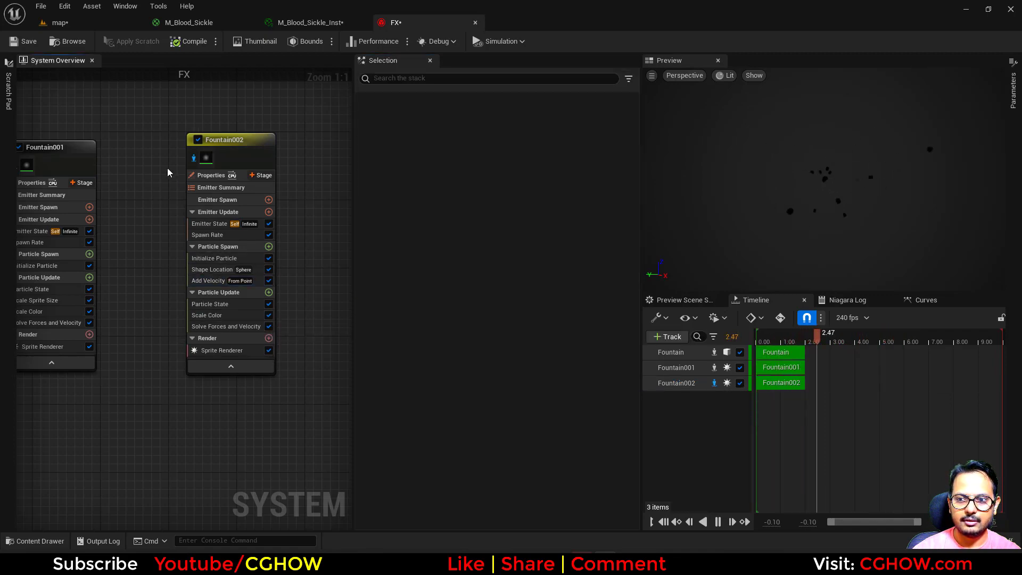
pyautogui.click(214, 270)
pyautogui.click(469, 180)
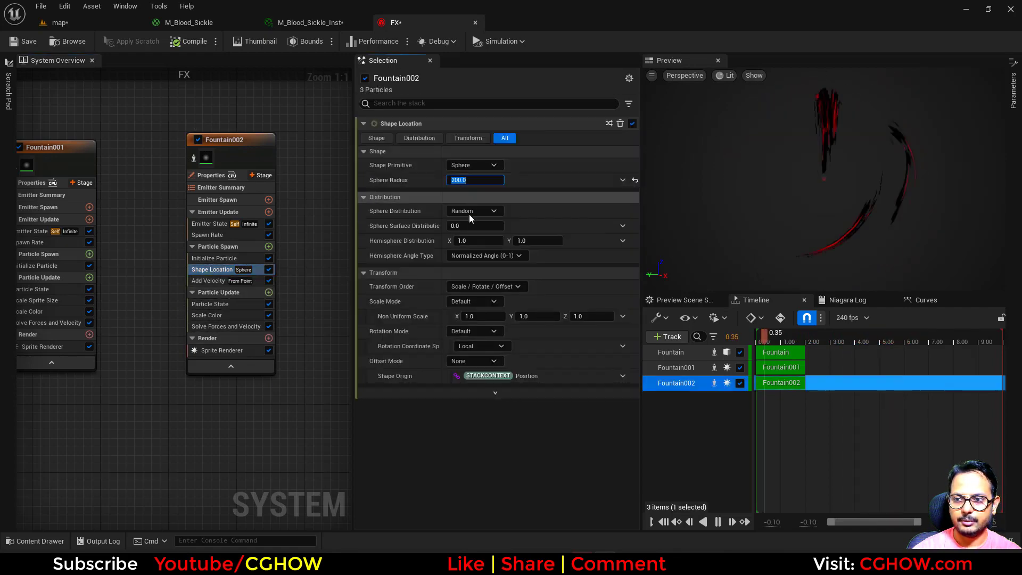
pyautogui.click(876, 223)
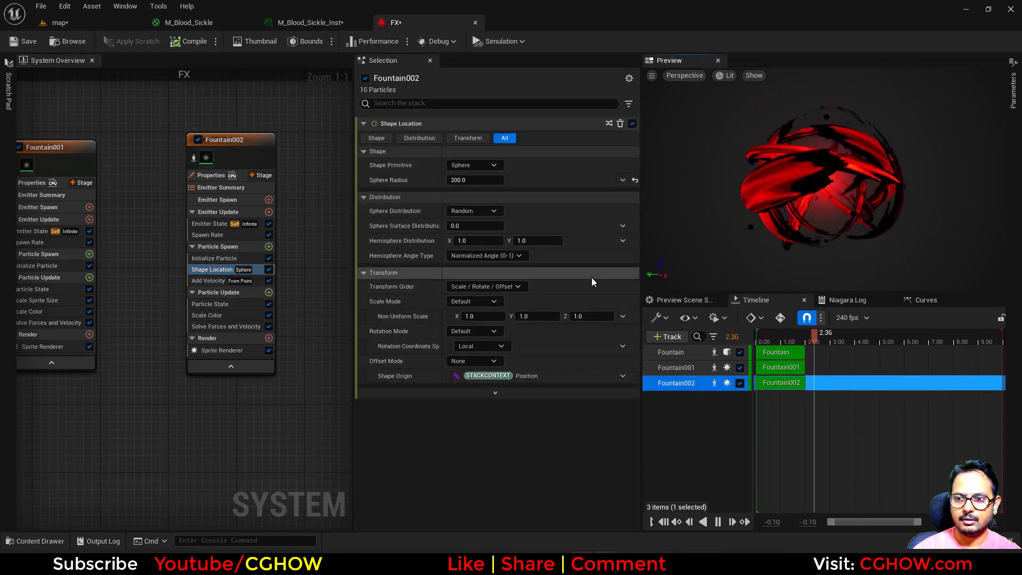
# - Set Fountain002's spawn rate to 5 and check the effect in the map
pyautogui.click(207, 235)
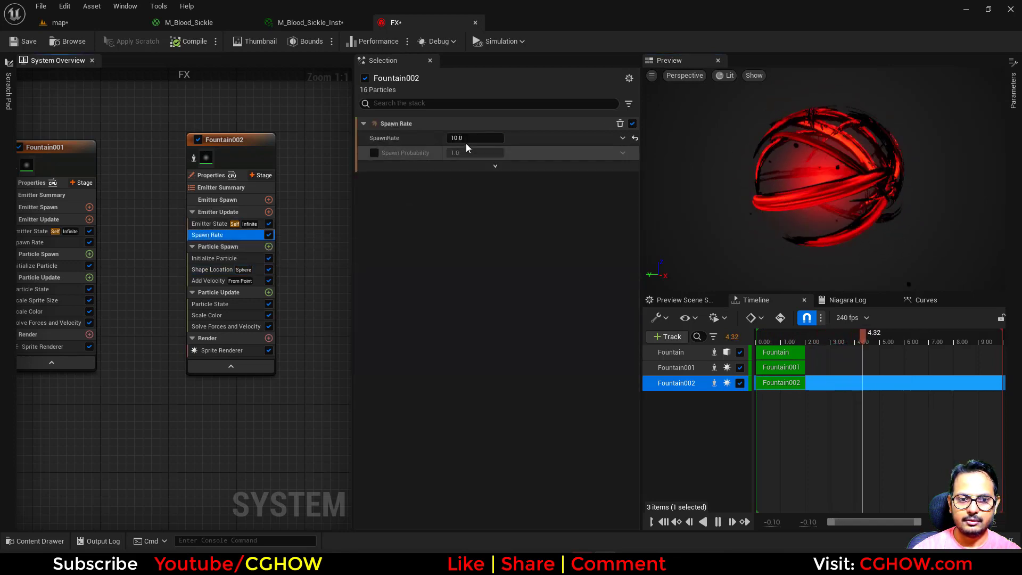
pyautogui.click(468, 138)
pyautogui.write('5')
pyautogui.press('Return')
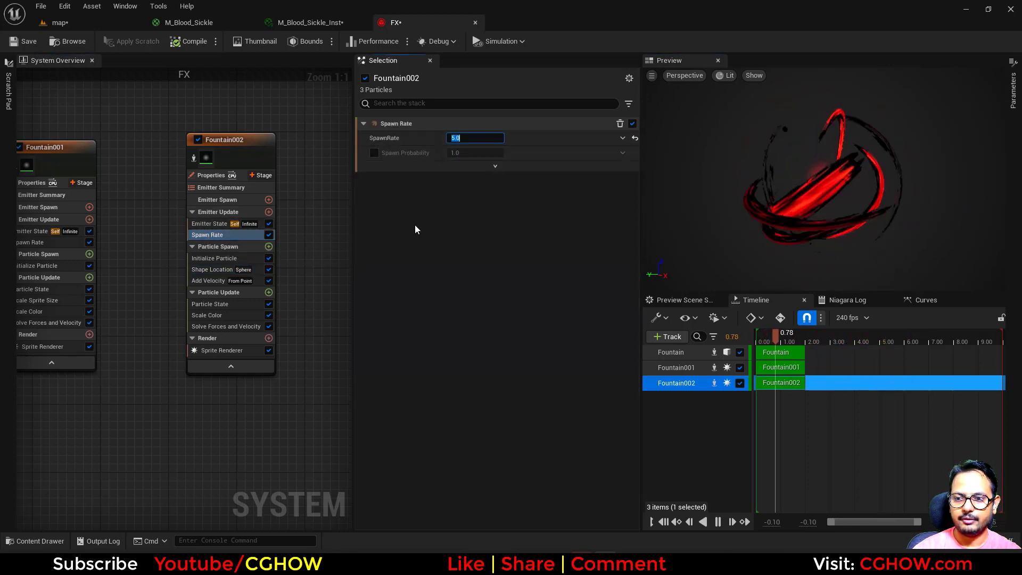
pyautogui.click(84, 25)
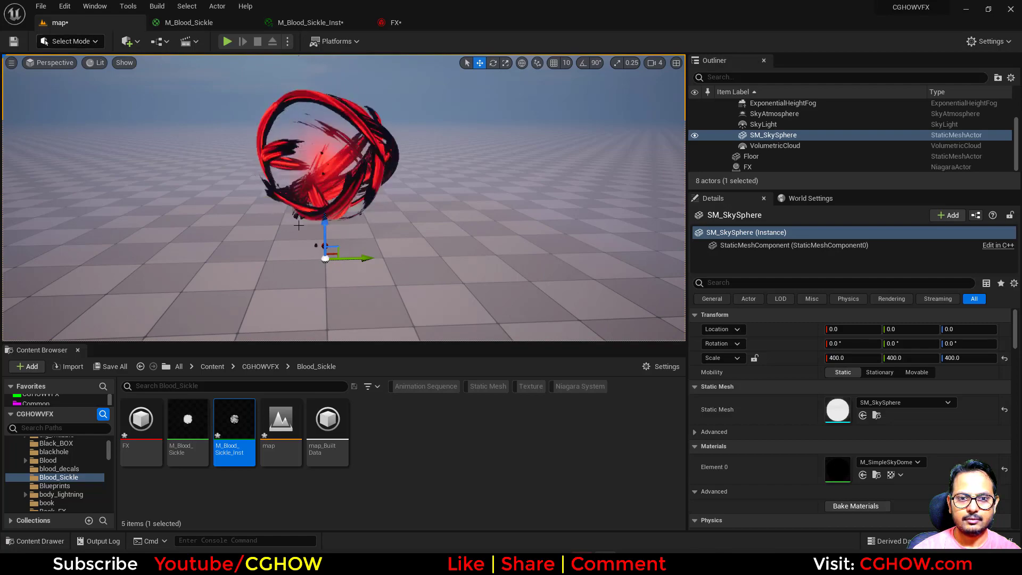
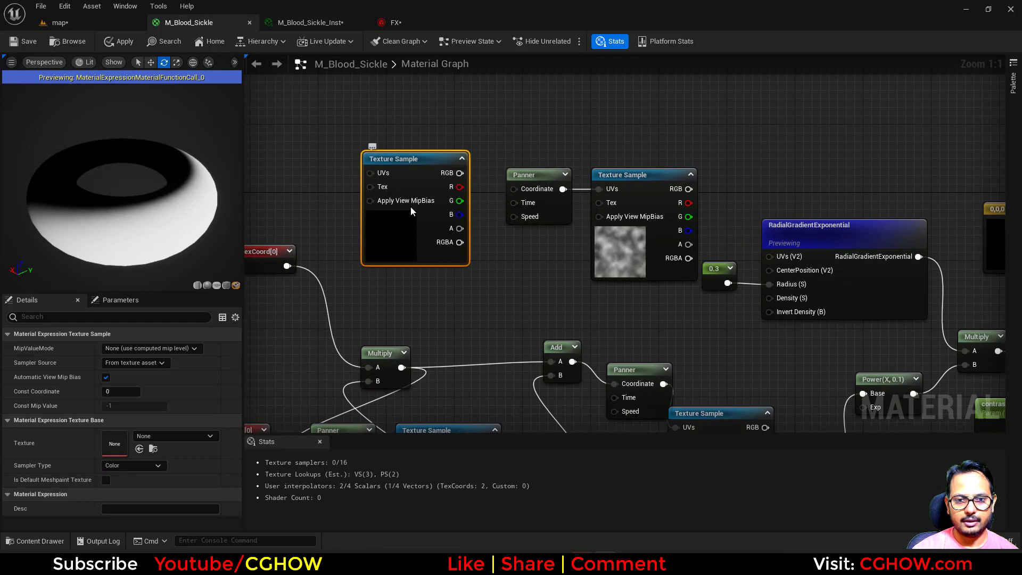
# - Delete the empty Texture Sample and feed a TexCoord through a Multiply into the upper noise texture's Panner
pyautogui.press('Delete')
pyautogui.click(399, 177)
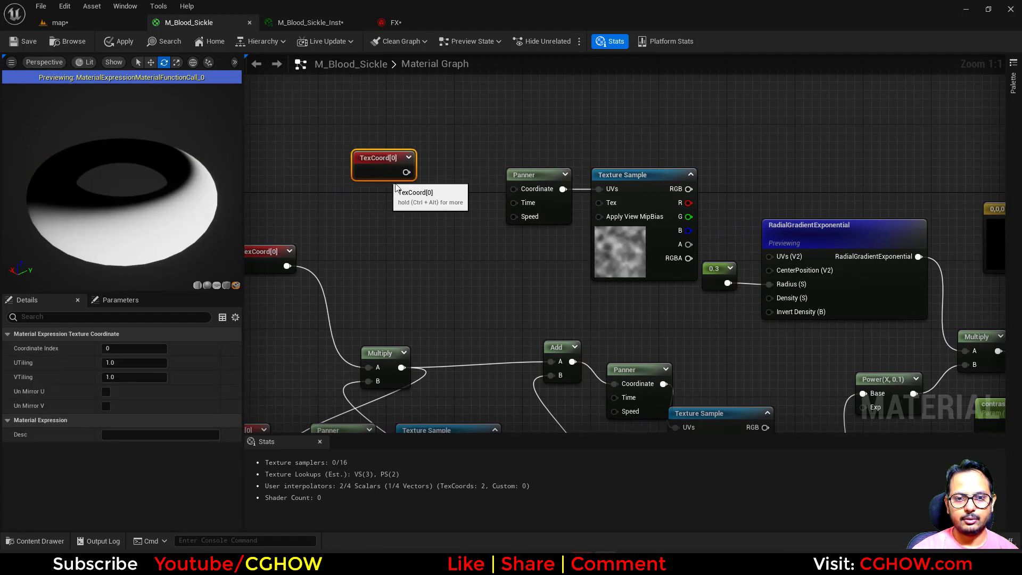
pyautogui.press('m')
pyautogui.click(447, 158)
pyautogui.moveTo(407, 172); pyautogui.dragTo(516, 189)
pyautogui.moveTo(527, 243); pyautogui.dragTo(427, 245, button='right')
pyautogui.moveTo(319, 121); pyautogui.dragTo(485, 251)
# - Add a TexCoord to the noise texture's red channel, scaled by a Multiply, and feed the sum into RadialGradientExponential's UVs
pyautogui.click(573, 162)
pyautogui.click(550, 127)
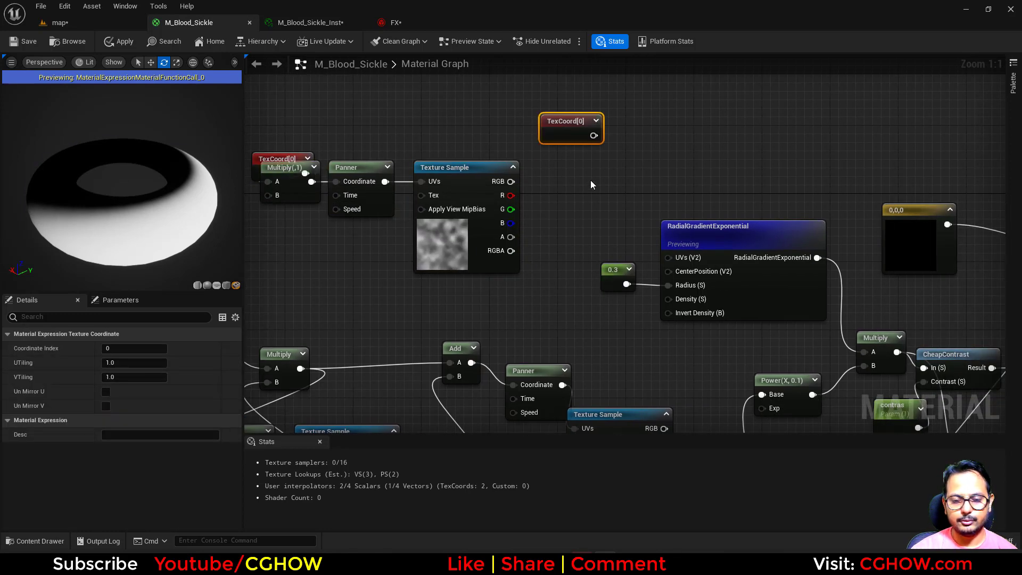
pyautogui.click(592, 181)
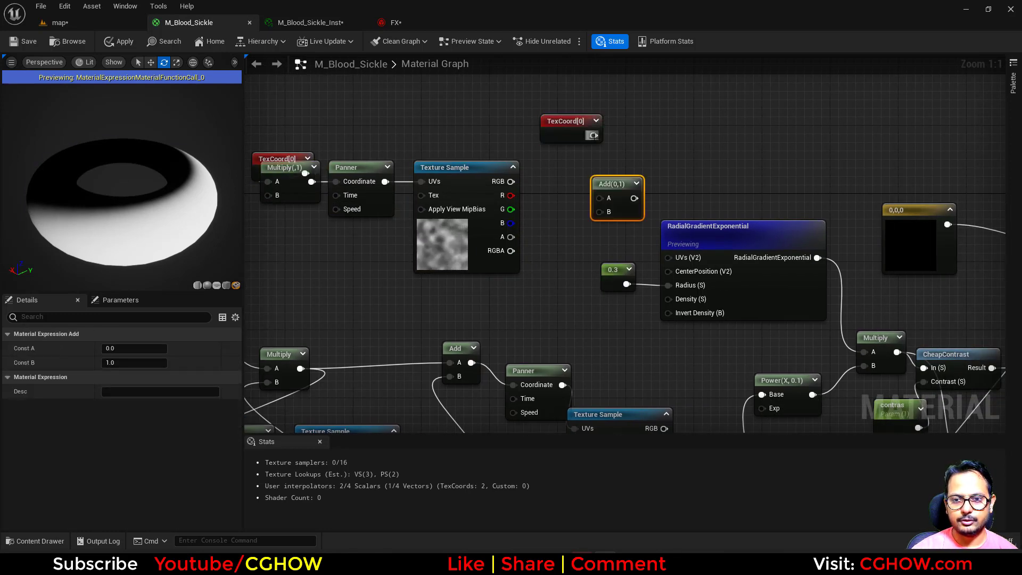
pyautogui.click(535, 215)
pyautogui.moveTo(576, 220); pyautogui.dragTo(677, 259)
pyautogui.press('m')
pyautogui.click(535, 215)
pyautogui.moveTo(606, 184); pyautogui.dragTo(622, 176)
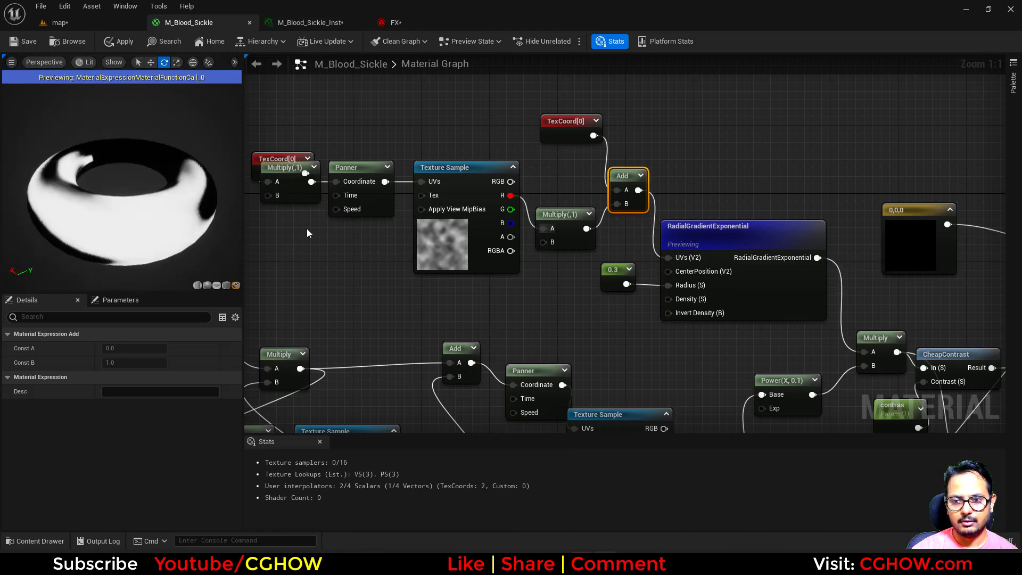
# - Set Const B of the Multiply before the upper Panner to 5 and inspect the torus preview
pyautogui.moveTo(405, 256); pyautogui.dragTo(465, 240, button='right')
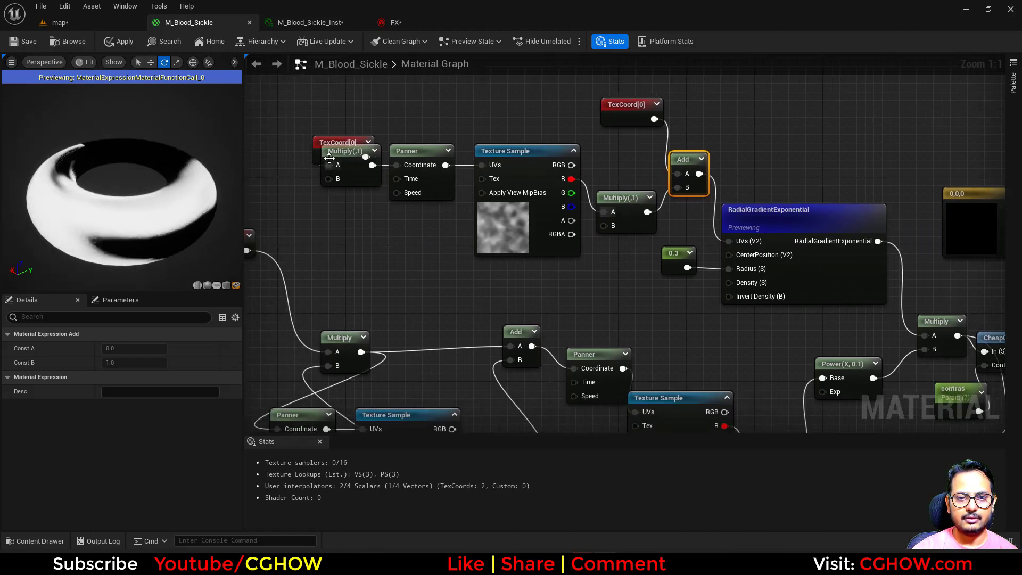
pyautogui.moveTo(328, 143); pyautogui.dragTo(277, 136)
pyautogui.moveTo(277, 139); pyautogui.dragTo(409, 152, button='right')
pyautogui.click(479, 165)
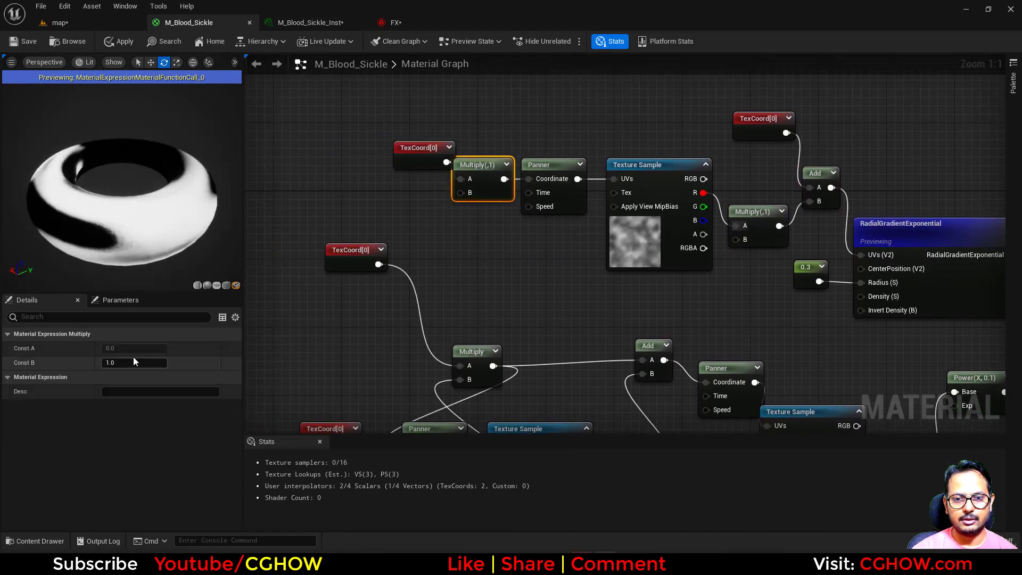
pyautogui.click(132, 362)
pyautogui.write('5')
pyautogui.press('Return')
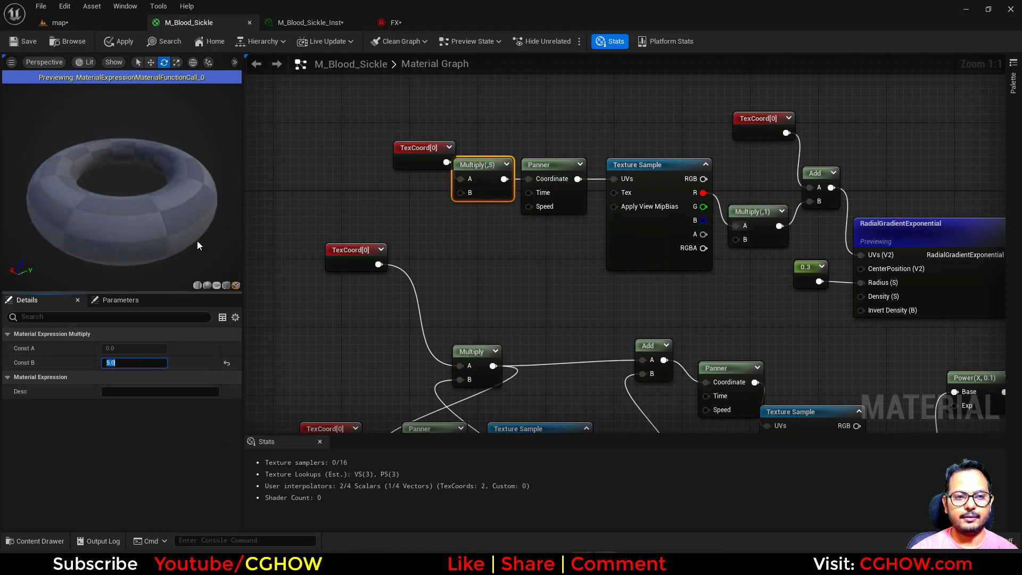
pyautogui.moveTo(147, 229); pyautogui.dragTo(109, 228)
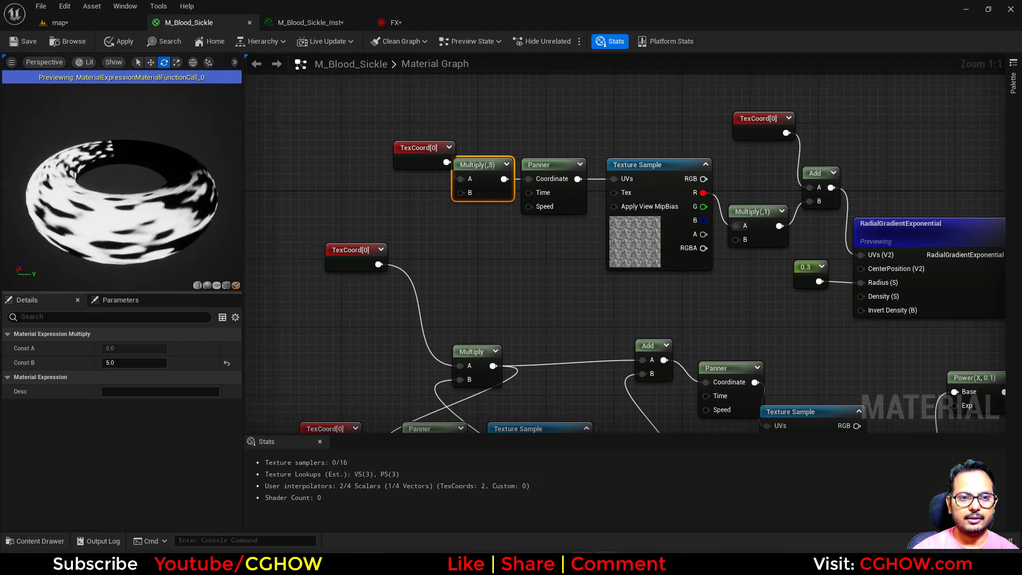
# - Duplicate the Dynamic Parameter node above the radial noise nodes, set its parameter index to 1 and reset its four parameter names
pyautogui.scroll(-2, 536, 255)
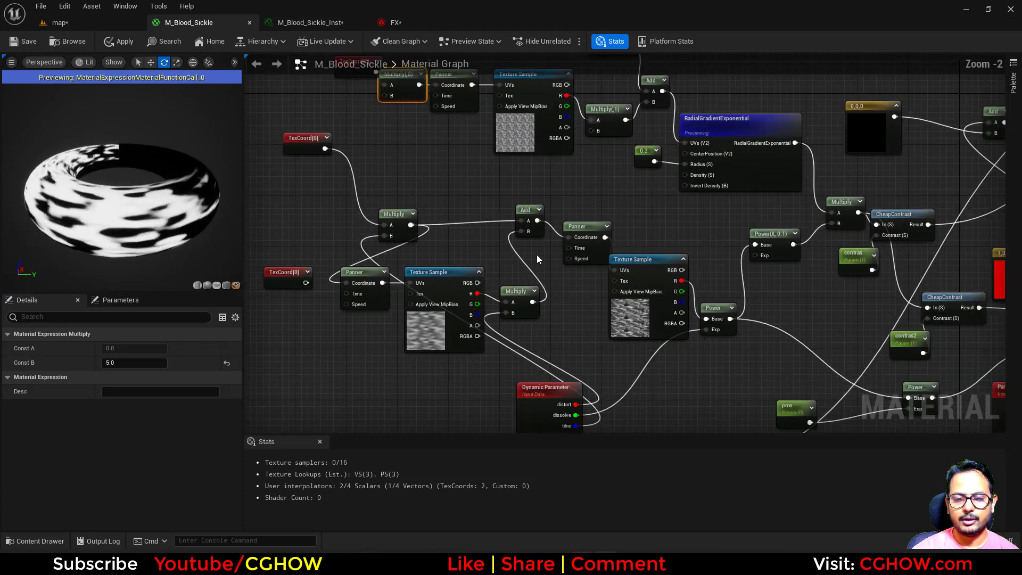
pyautogui.moveTo(537, 254); pyautogui.dragTo(584, 175, button='right')
pyautogui.click(583, 344)
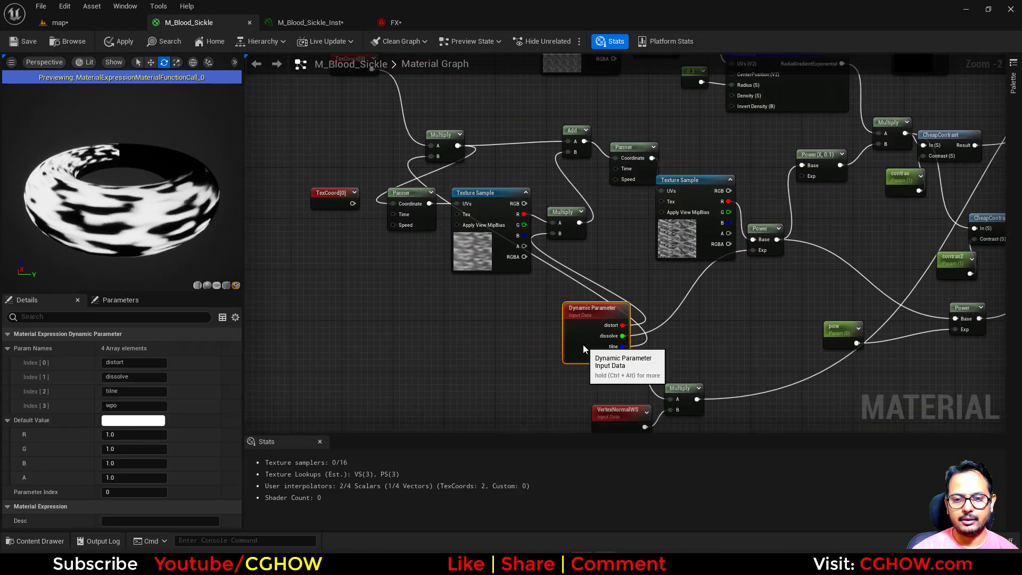
pyautogui.hotkey('ctrl', 'c')
pyautogui.moveTo(468, 170); pyautogui.dragTo(513, 427, button='right')
pyautogui.hotkey('ctrl', 'v')
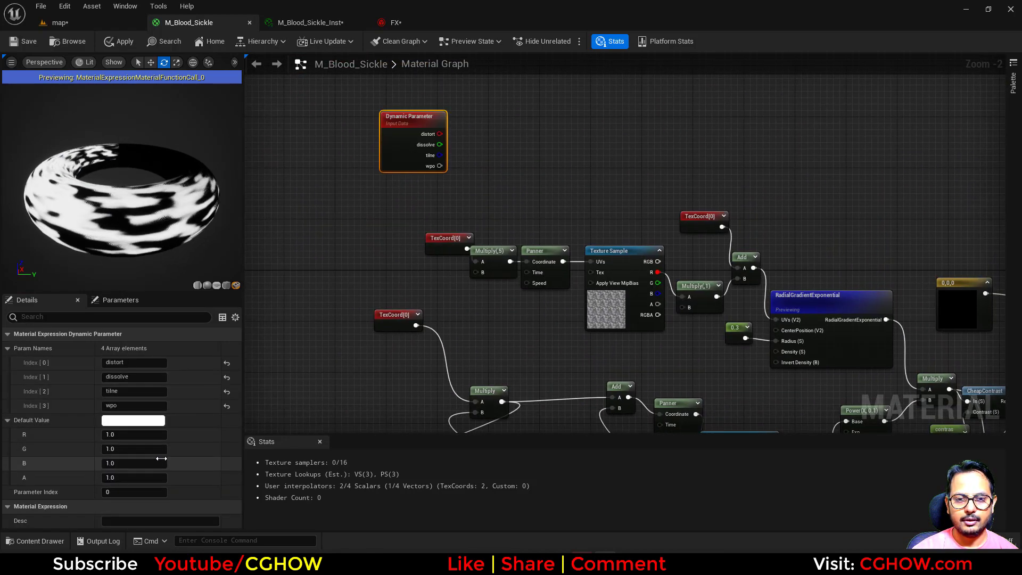
pyautogui.click(129, 491)
pyautogui.write('1')
pyautogui.click(227, 406)
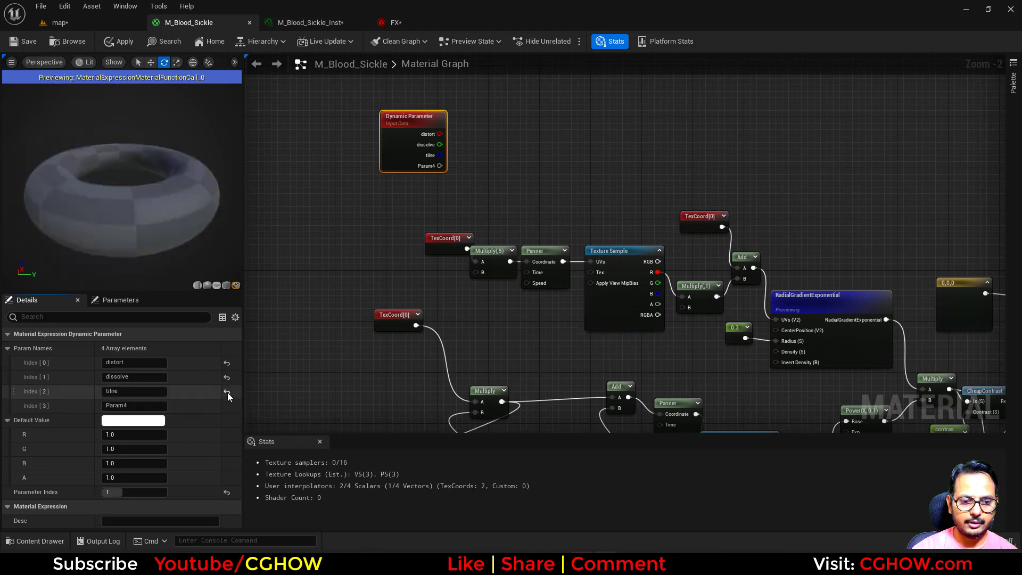
pyautogui.click(227, 391)
pyautogui.click(226, 377)
pyautogui.click(227, 363)
# - Name the copied Dynamic Parameter's first two parameters radial_nose_tile and radial_distortion
pyautogui.click(160, 362)
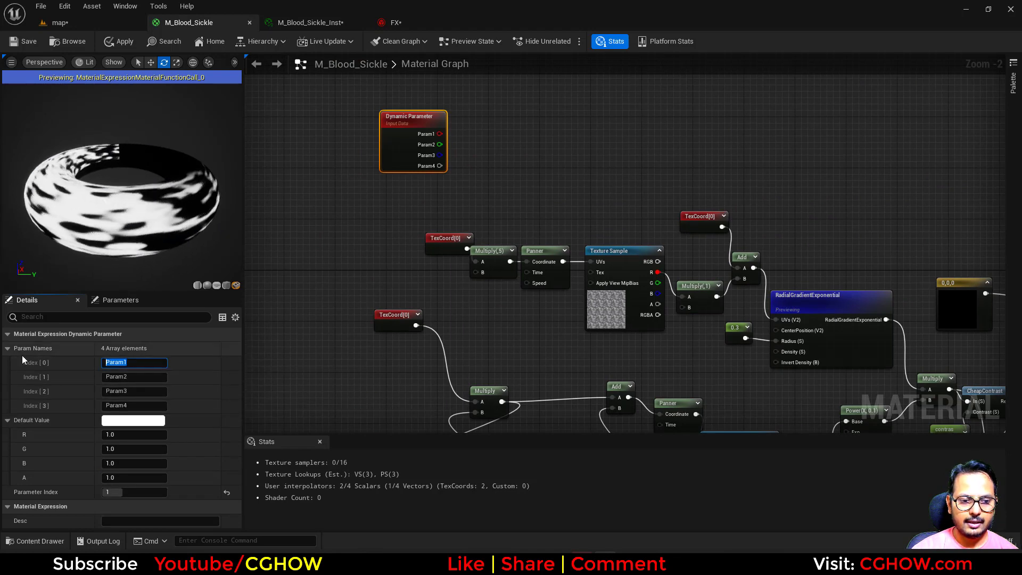
pyautogui.write('radi')
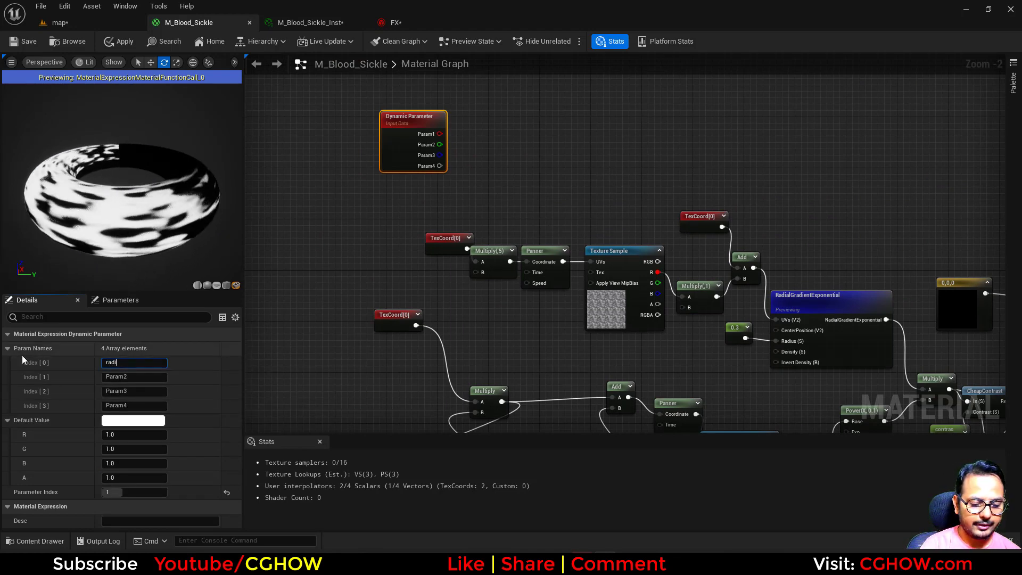
pyautogui.press('BackSpace')
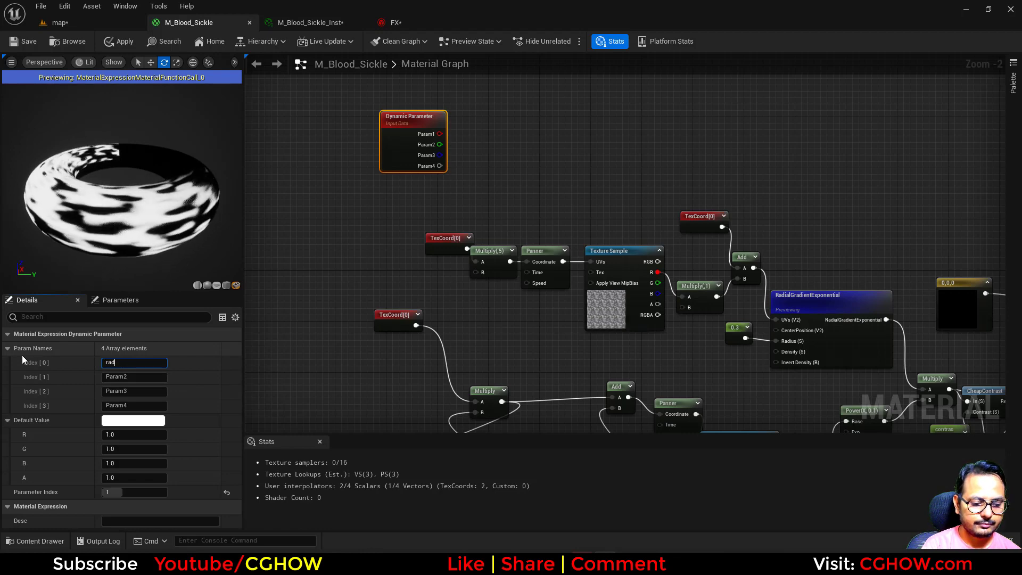
pyautogui.write('ial_no')
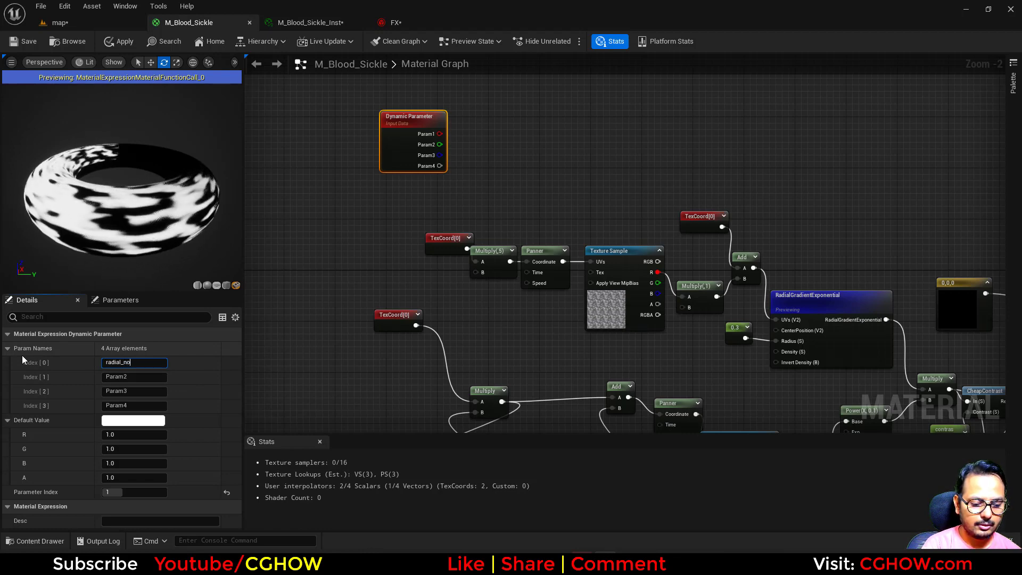
pyautogui.write('se_tile')
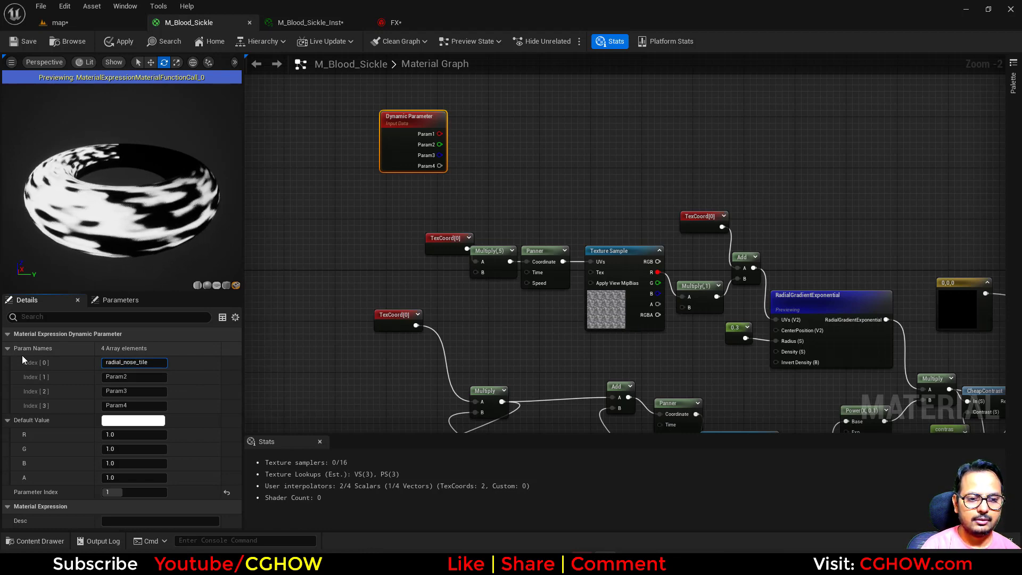
pyautogui.press('Tab')
pyautogui.write('radi')
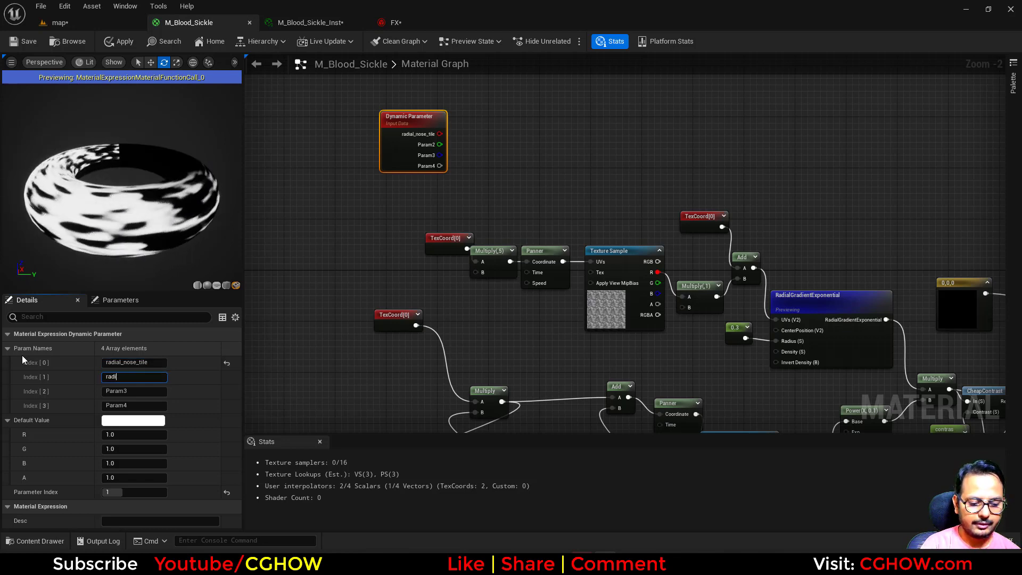
pyautogui.write('al_distort')
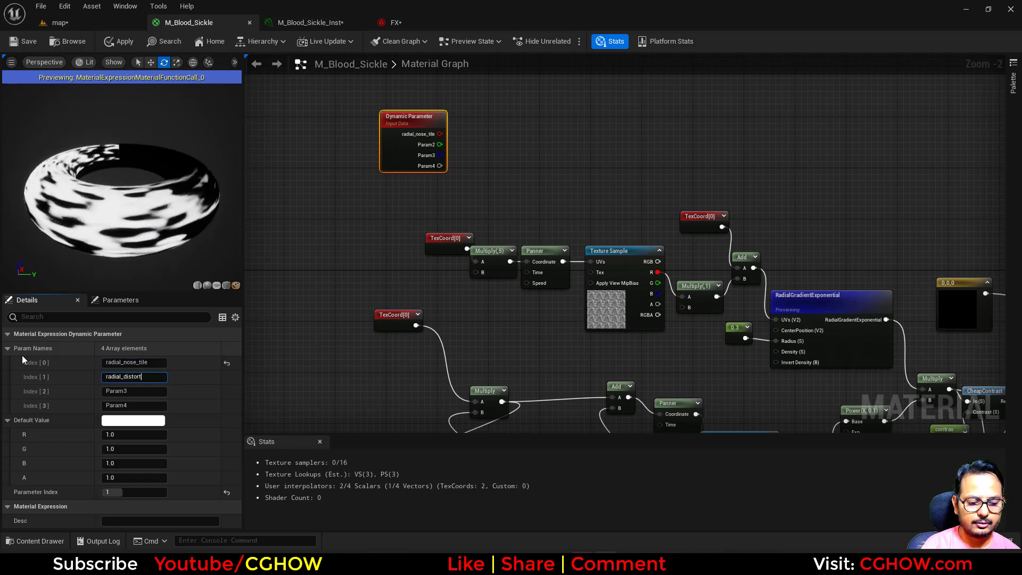
pyautogui.write('ion')
pyautogui.press('Return')
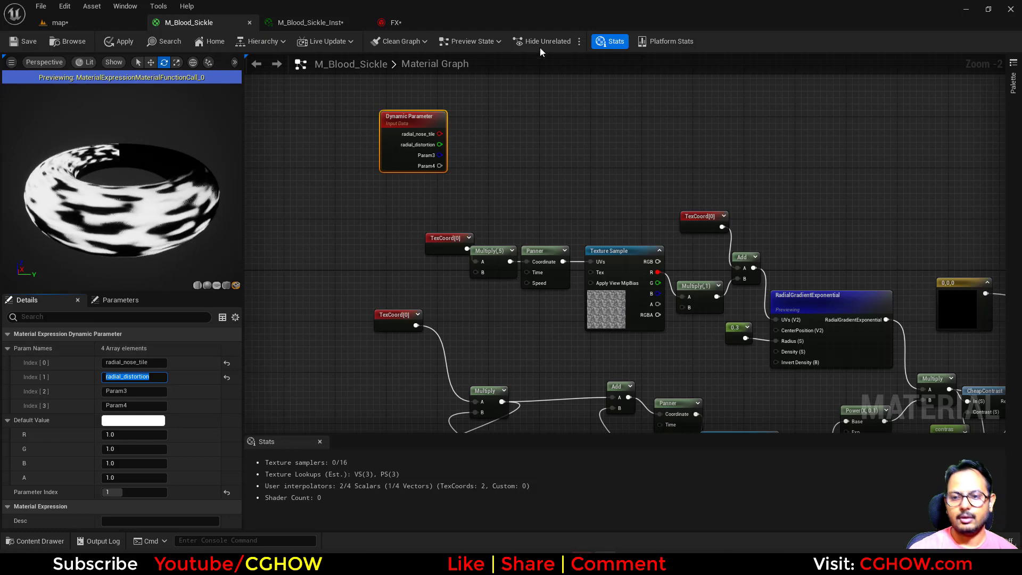
# - Connect radial_nose_tile to the UV Multiply's B and radial_distortion to the noise Multiply's B, and save the material
pyautogui.scroll(2, 443, 151)
pyautogui.moveTo(439, 127); pyautogui.dragTo(488, 312)
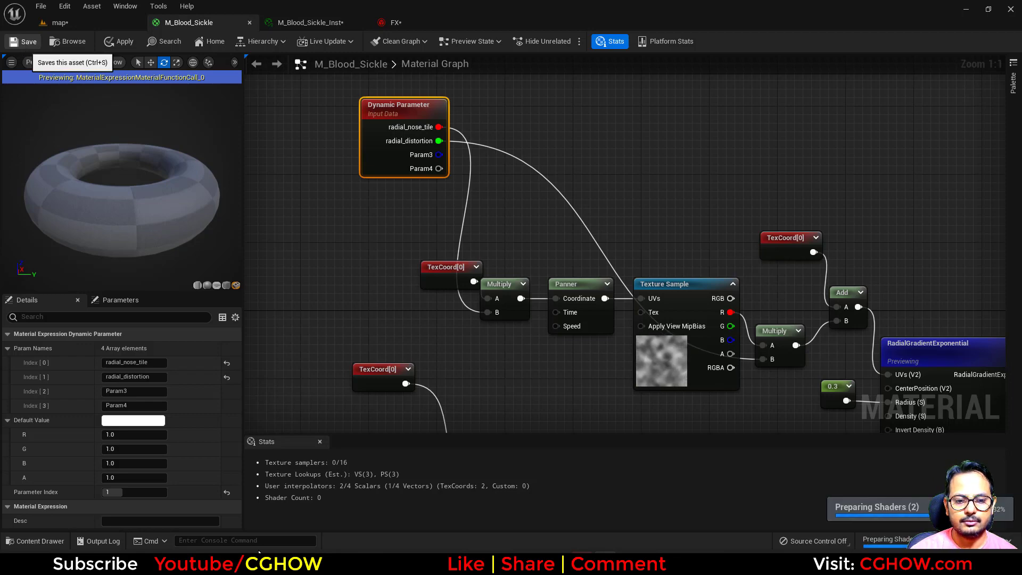
pyautogui.click(24, 43)
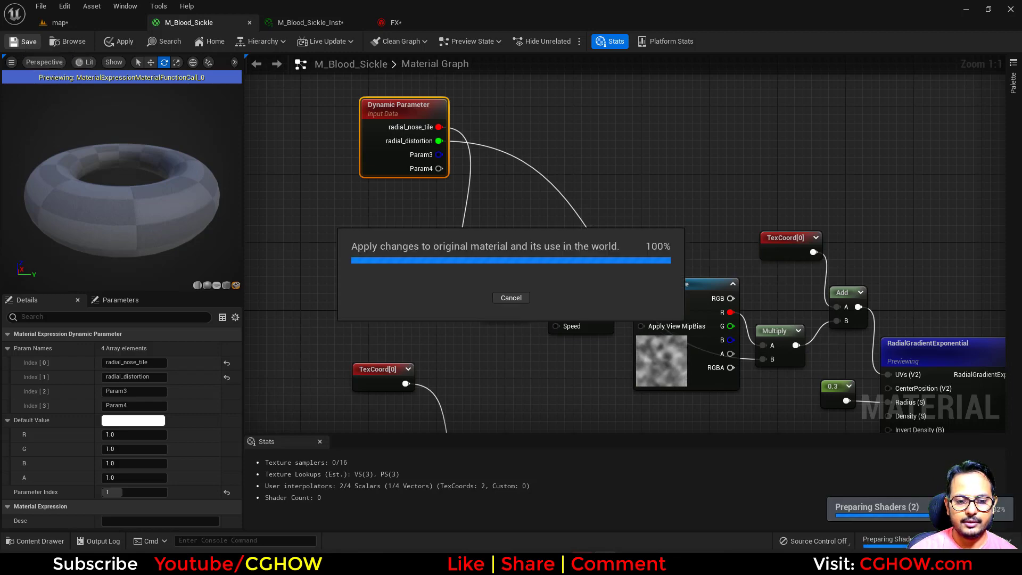
# - Check the updated material in the FX system preview and in the map
pyautogui.click(411, 24)
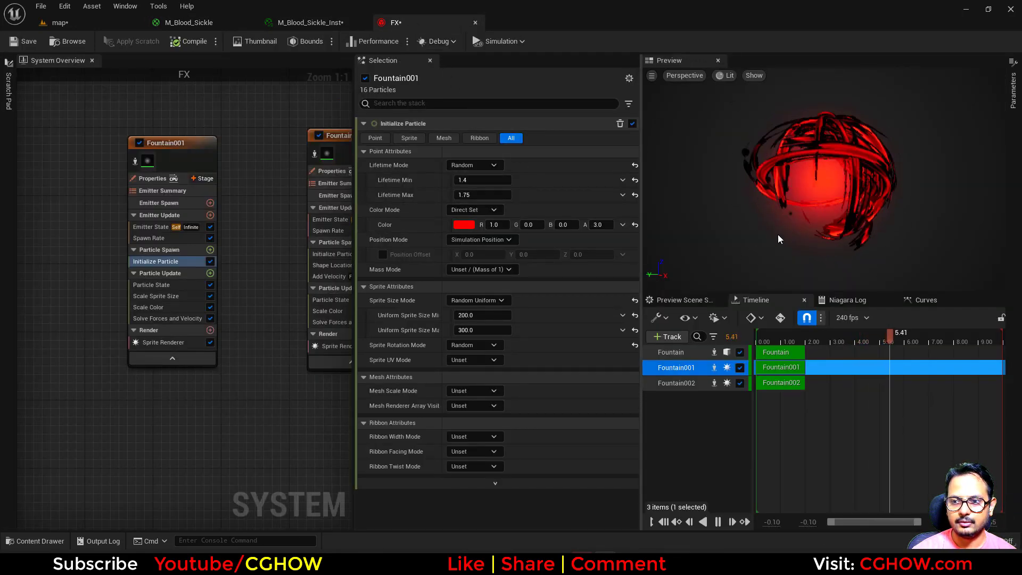
pyautogui.click(82, 23)
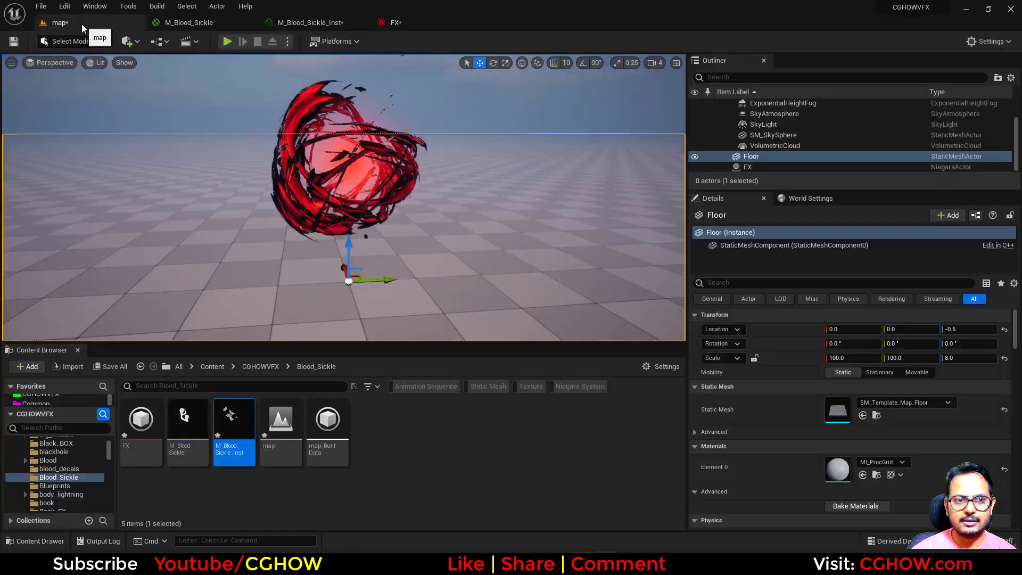
pyautogui.click(157, 86)
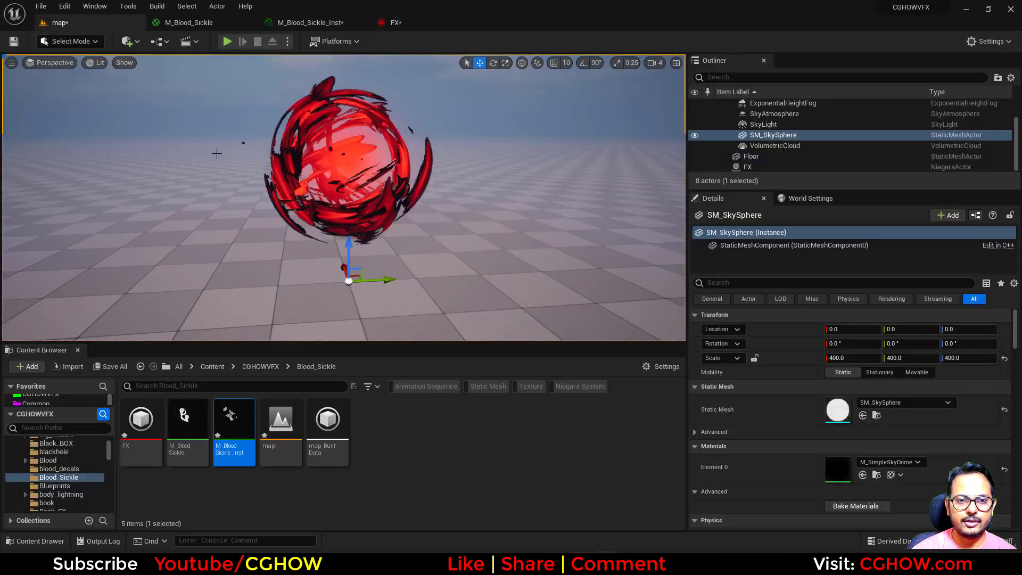
# - Enable Write Parameter Index 1 in the Fountain emitter's Dynamic Material Parameters, with radial_nose_tile about 2.06 and radial_distortion 0.5
pyautogui.click(416, 20)
pyautogui.moveTo(239, 385); pyautogui.dragTo(349, 372, button='right')
pyautogui.click(216, 313)
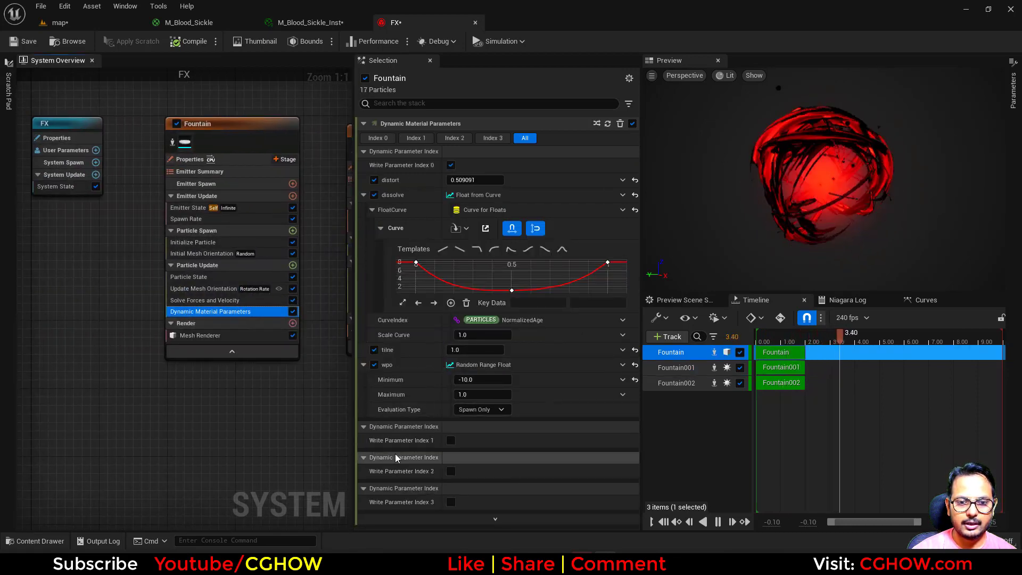
pyautogui.click(452, 441)
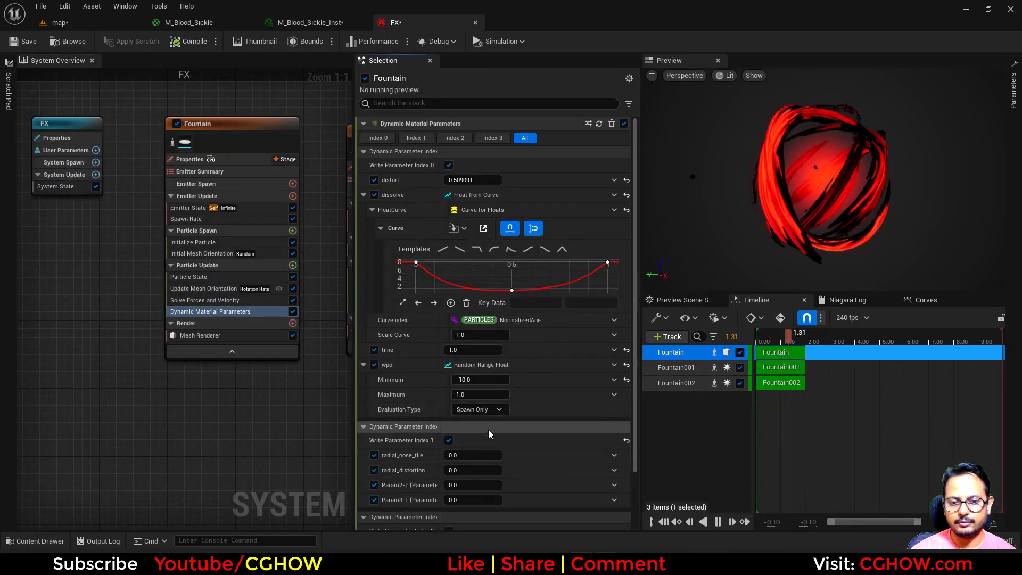
pyautogui.click(464, 456)
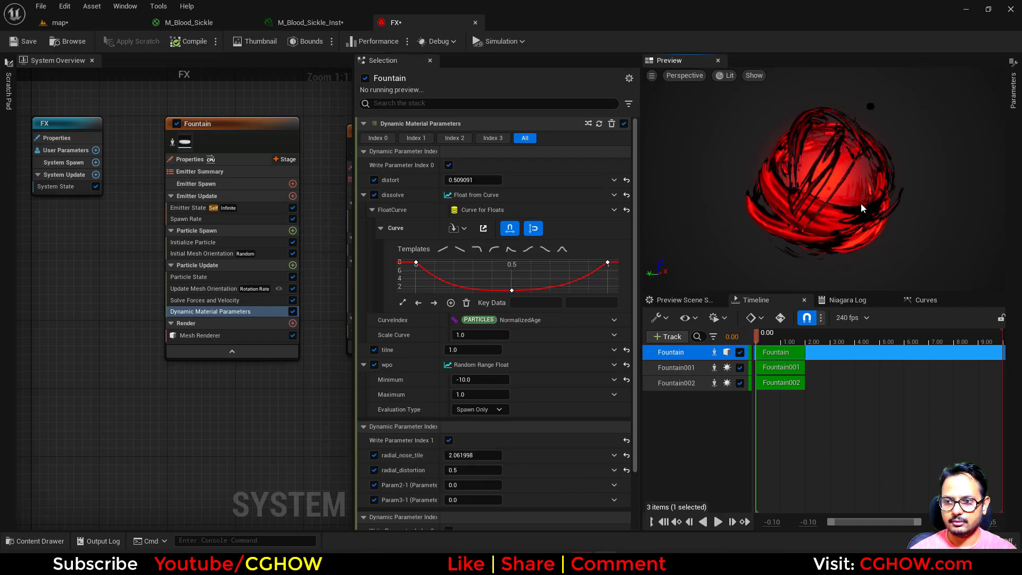
# - Make radial_nose_tile a Random Range Float with minimum 1 and maximum 2
pyautogui.click(614, 455)
pyautogui.write('u')
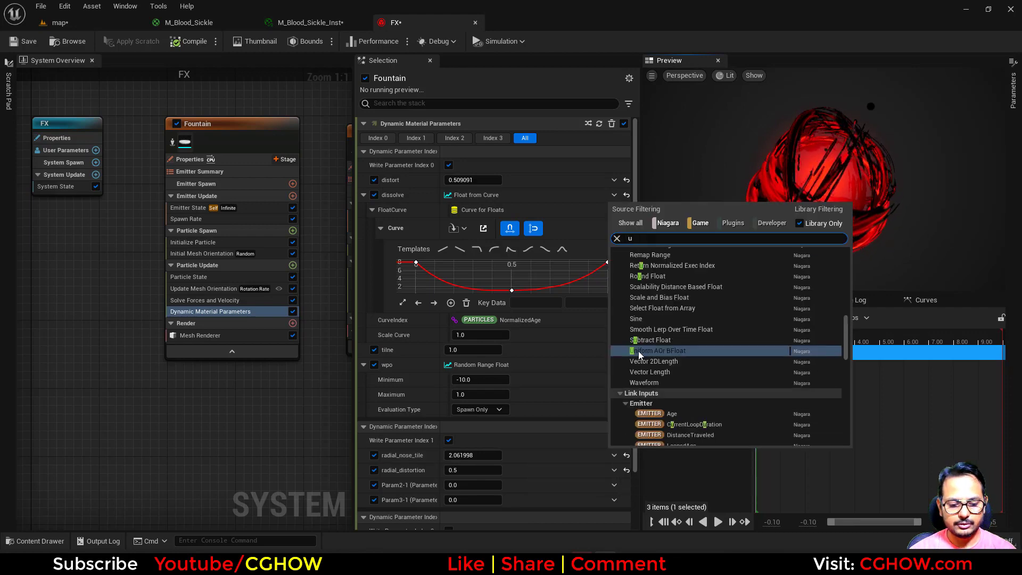
pyautogui.write('ni')
pyautogui.click(649, 267)
pyautogui.click(473, 468)
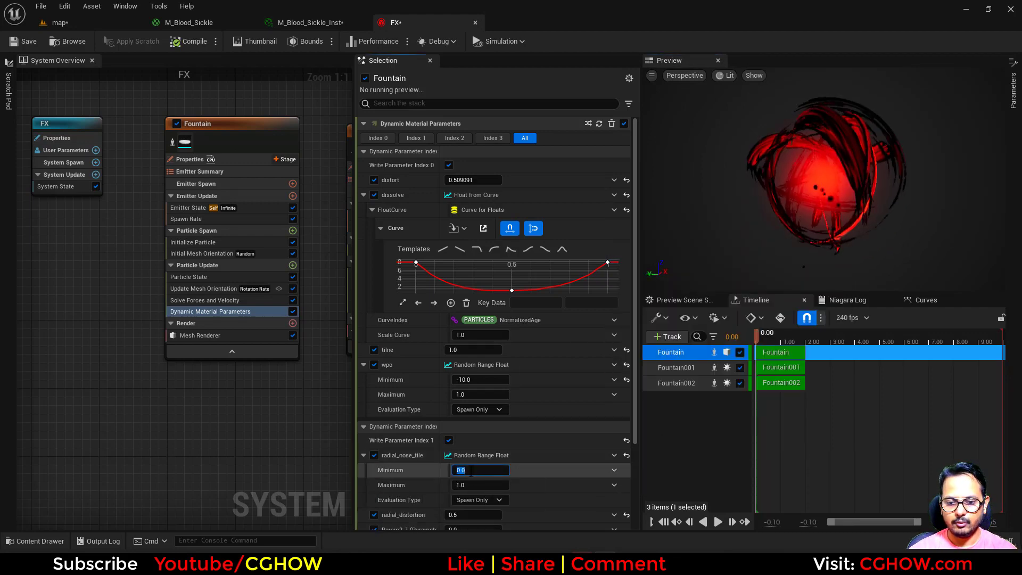
pyautogui.write('1')
pyautogui.press('Return')
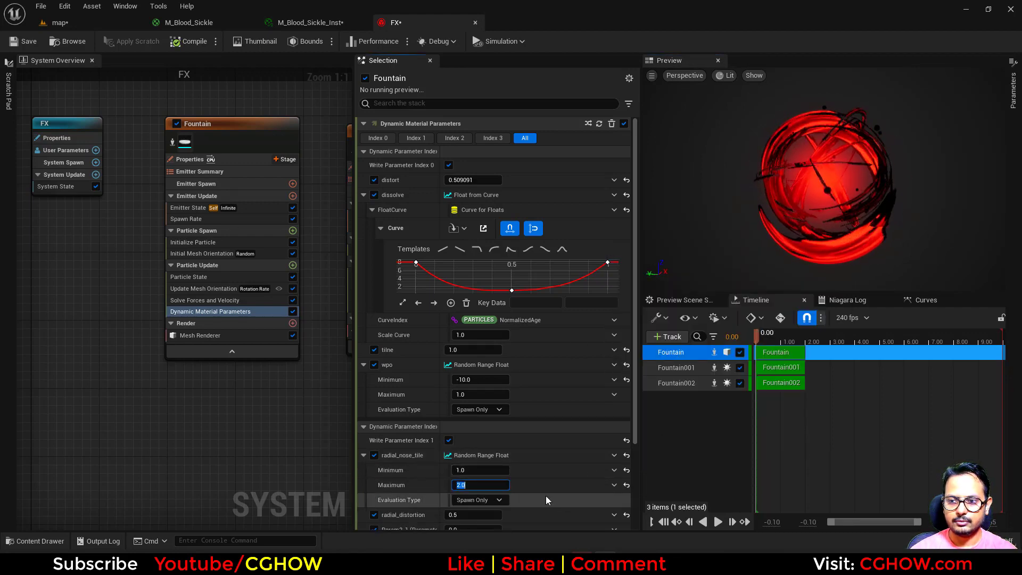
# - Make radial_distortion a Random Range Float from 0.5 to 1 and check the effect in the map
pyautogui.scroll(-1, 527, 506)
pyautogui.click(610, 482)
pyautogui.write('uni')
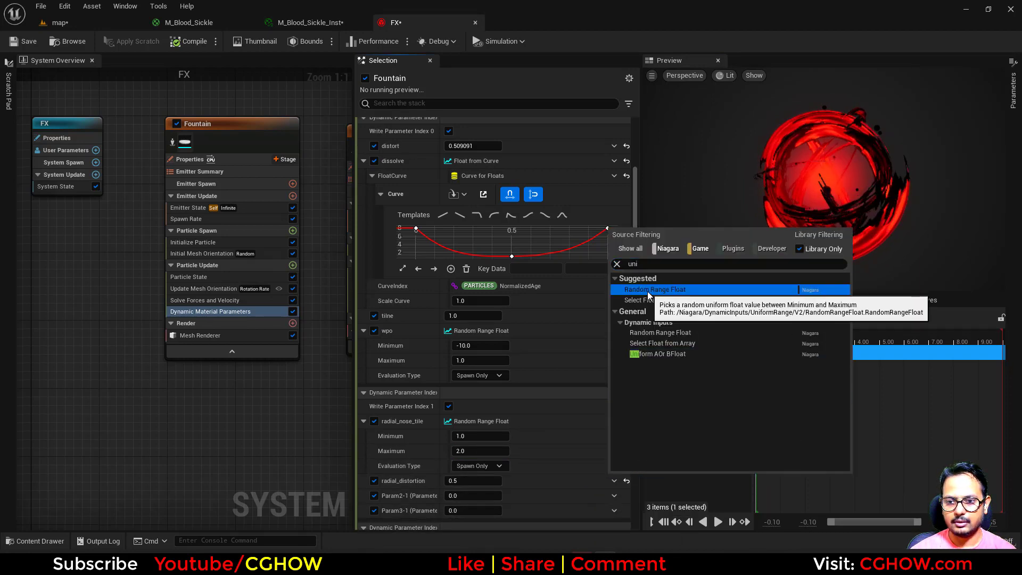
pyautogui.click(647, 291)
pyautogui.scroll(-1, 489, 484)
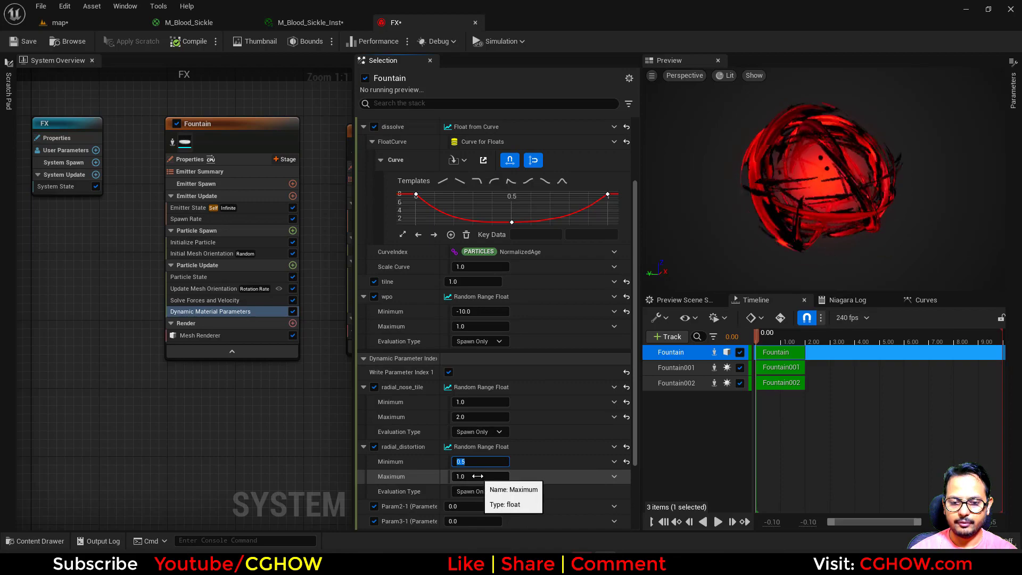
pyautogui.click(59, 23)
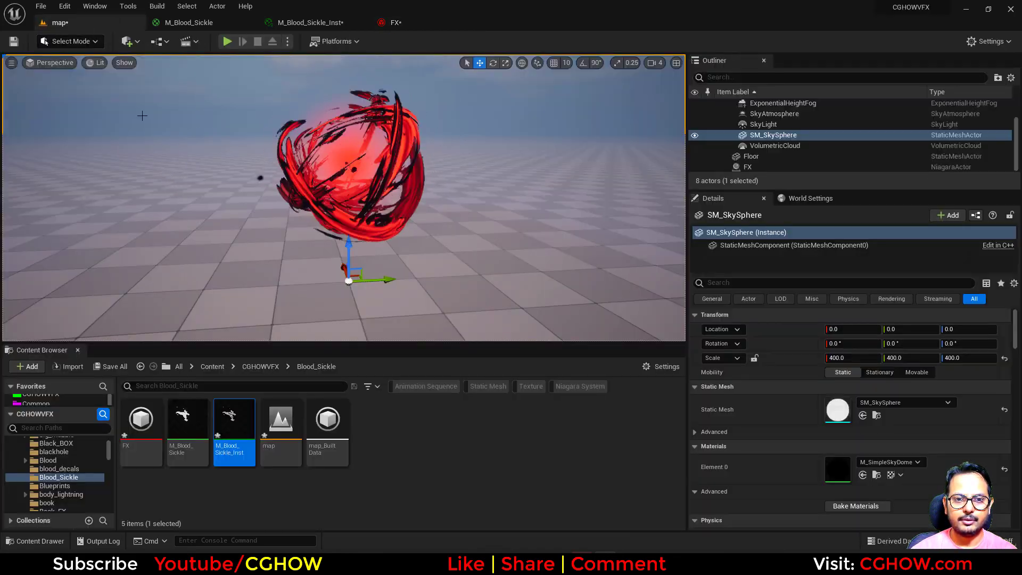
pyautogui.click(394, 23)
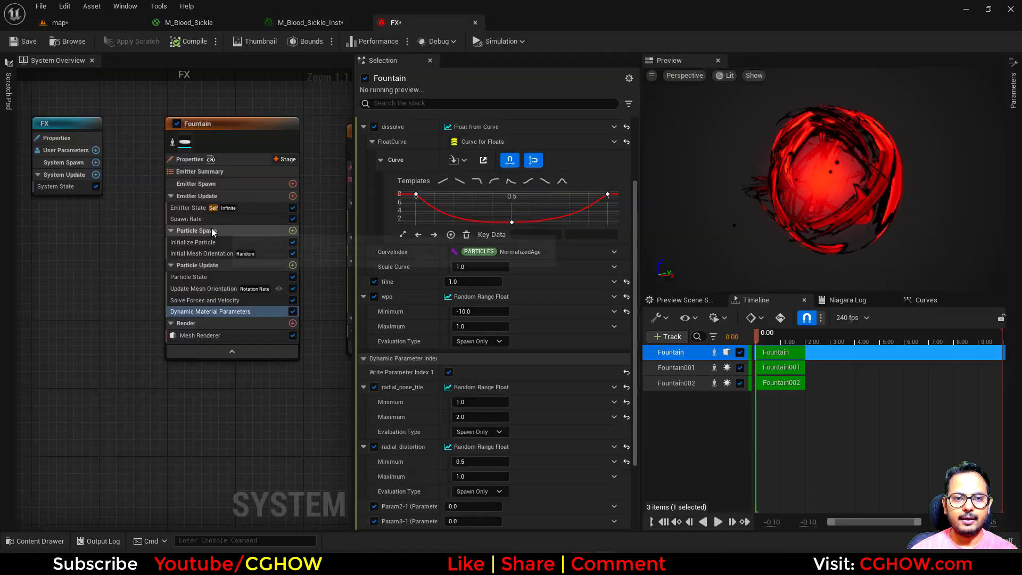
# - Compare spawn rates of 5 and 7 for the Fountain emitter in the map, and set the spawn rate to 5
pyautogui.click(186, 219)
pyautogui.click(461, 139)
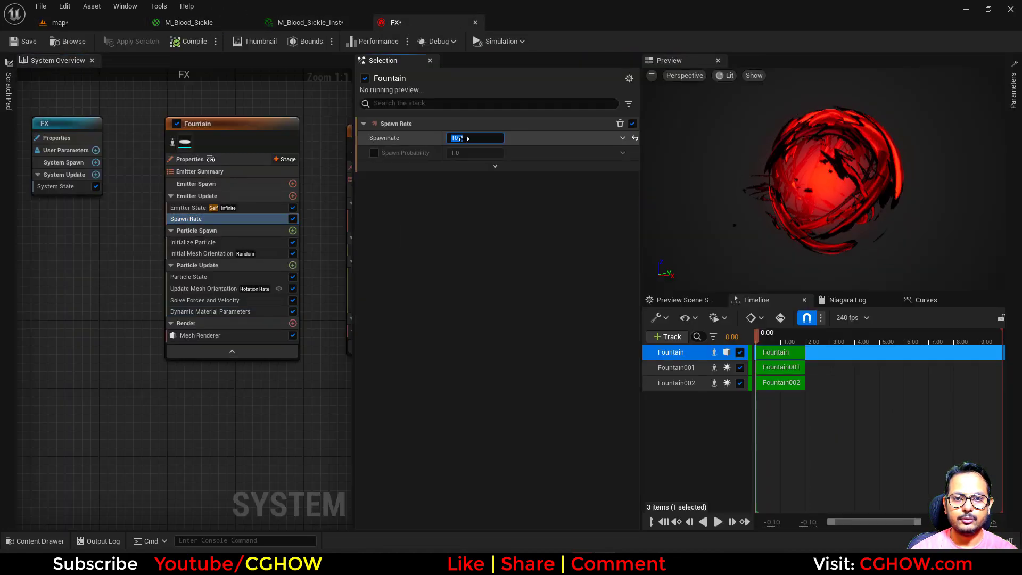
pyautogui.click(118, 24)
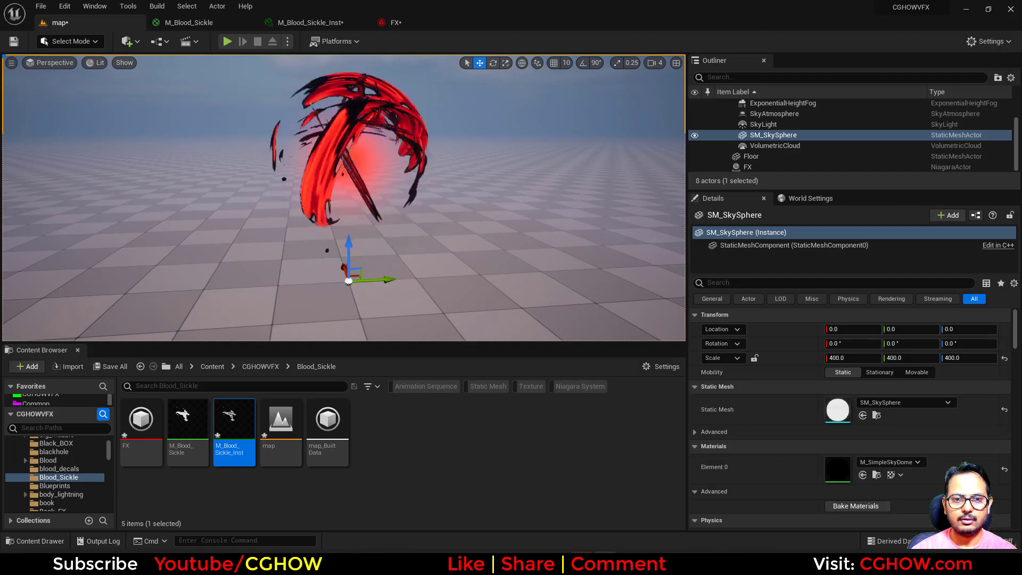
pyautogui.click(417, 24)
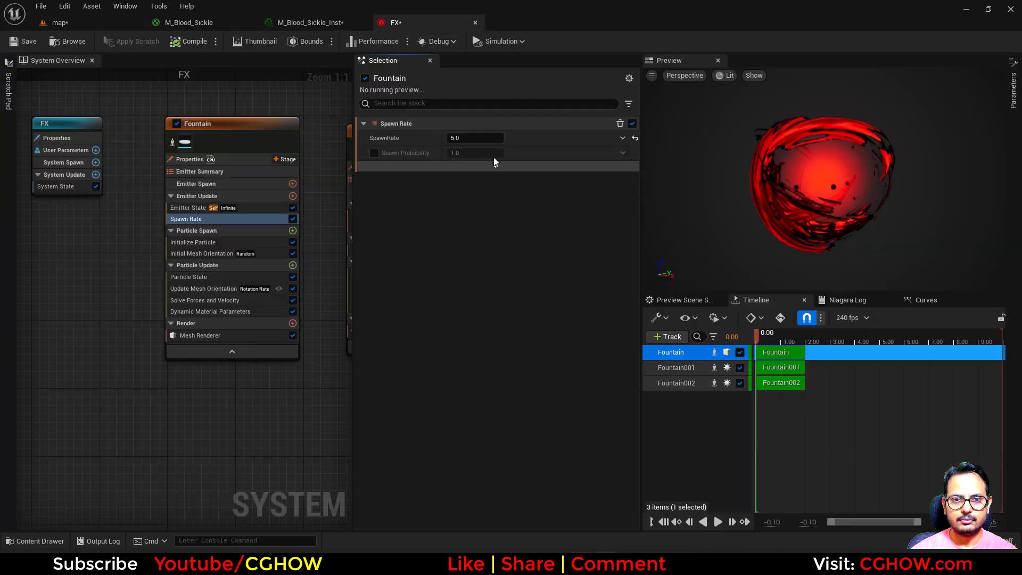
pyautogui.click(95, 24)
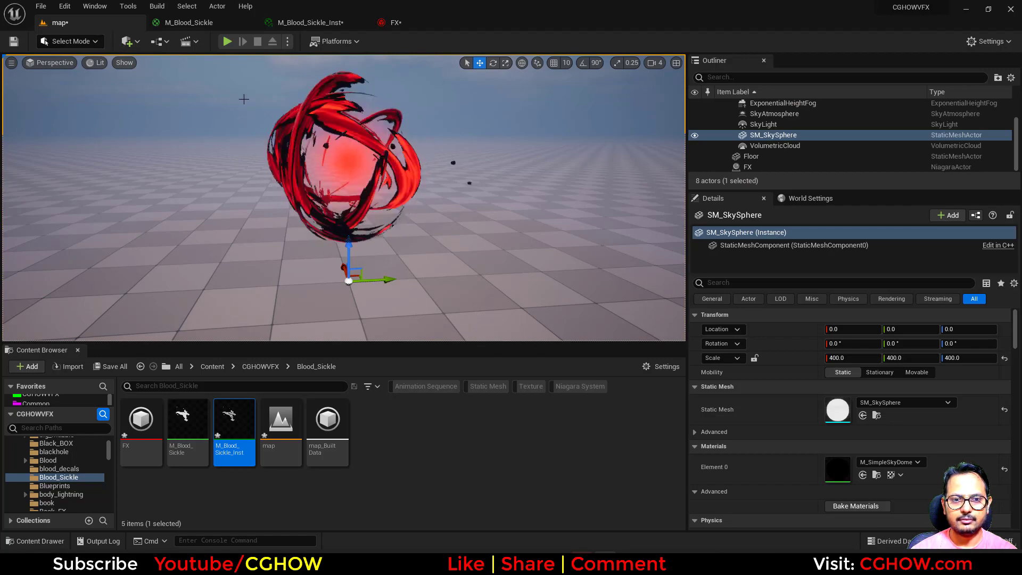
pyautogui.click(407, 24)
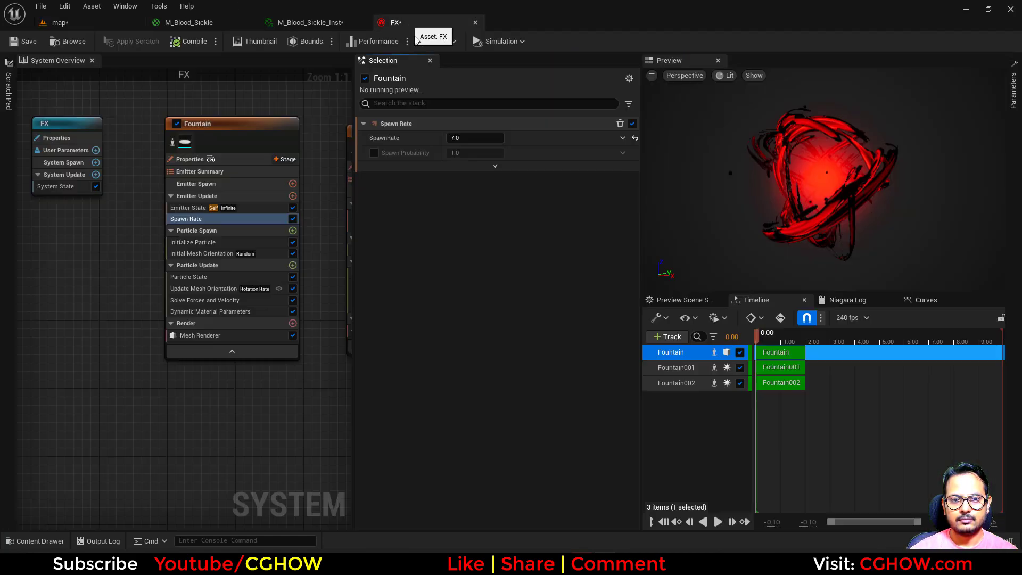
pyautogui.click(473, 137)
pyautogui.write('5')
# - Duplicate the Fountain emitter, place the copy below the original, and show the copy's Spawn Rate settings
pyautogui.click(251, 129)
pyautogui.moveTo(160, 521); pyautogui.dragTo(194, 366, button='right')
pyautogui.click(182, 273)
pyautogui.hotkey('ctrl', 'v')
pyautogui.moveTo(148, 272); pyautogui.dragTo(29, 184, button='right')
pyautogui.click(147, 276)
pyautogui.click(137, 288)
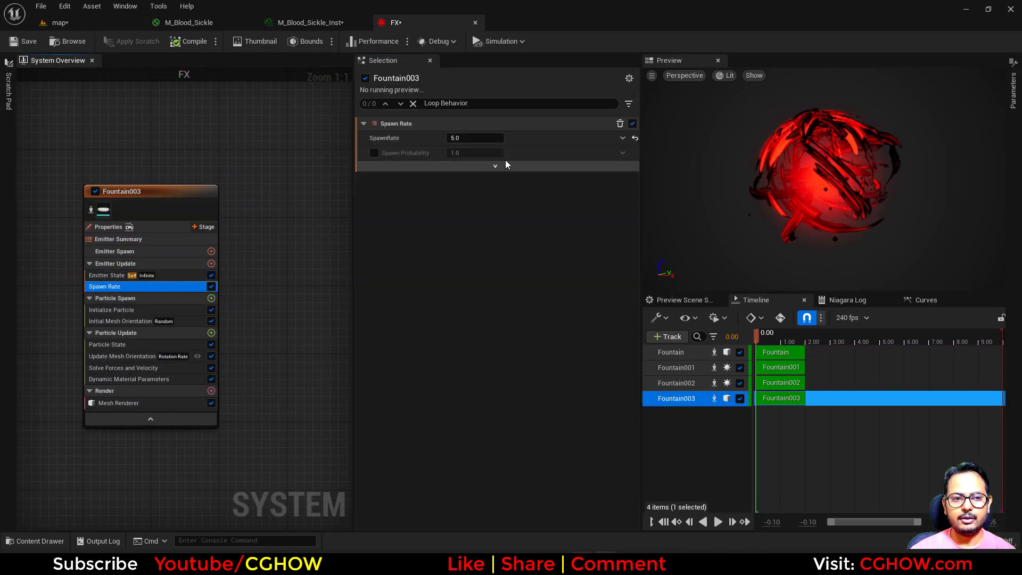
# - Set Fountain003's Mesh Scale Min to 2, 2, 1 and Mesh Scale Max to 3, 3, 3, and check the effect in the map
pyautogui.click(119, 309)
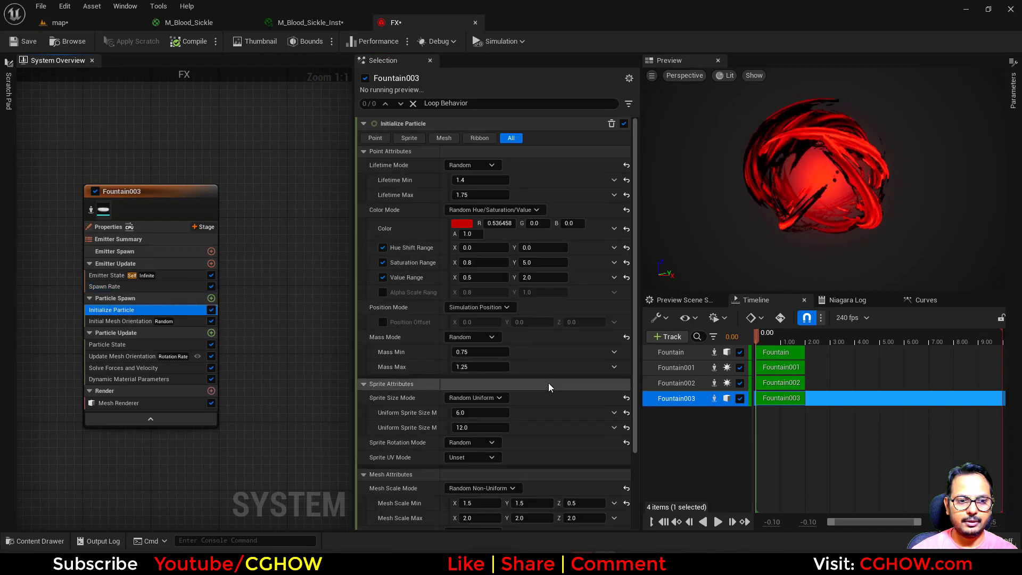
pyautogui.scroll(-3, 524, 450)
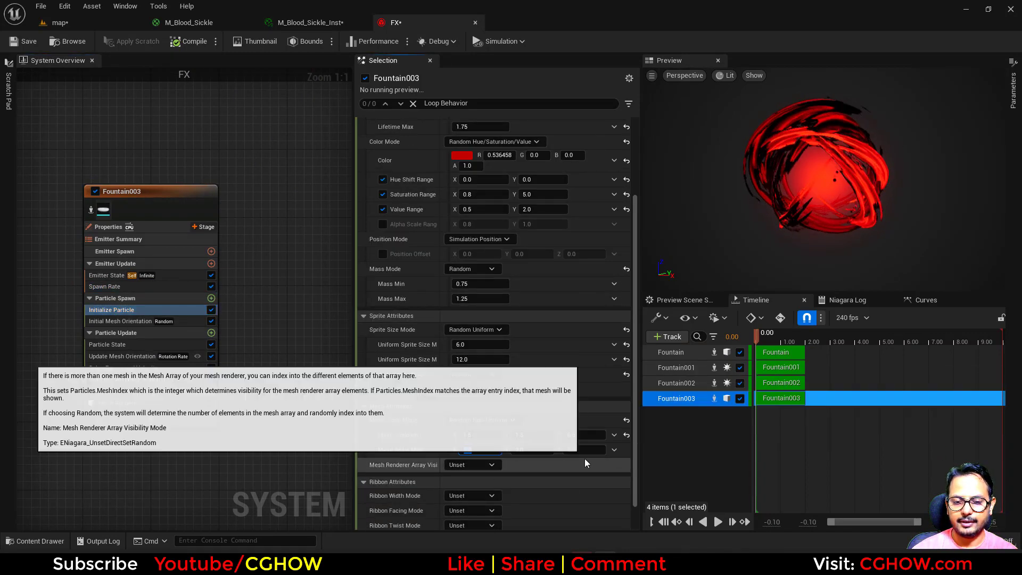
pyautogui.write('3')
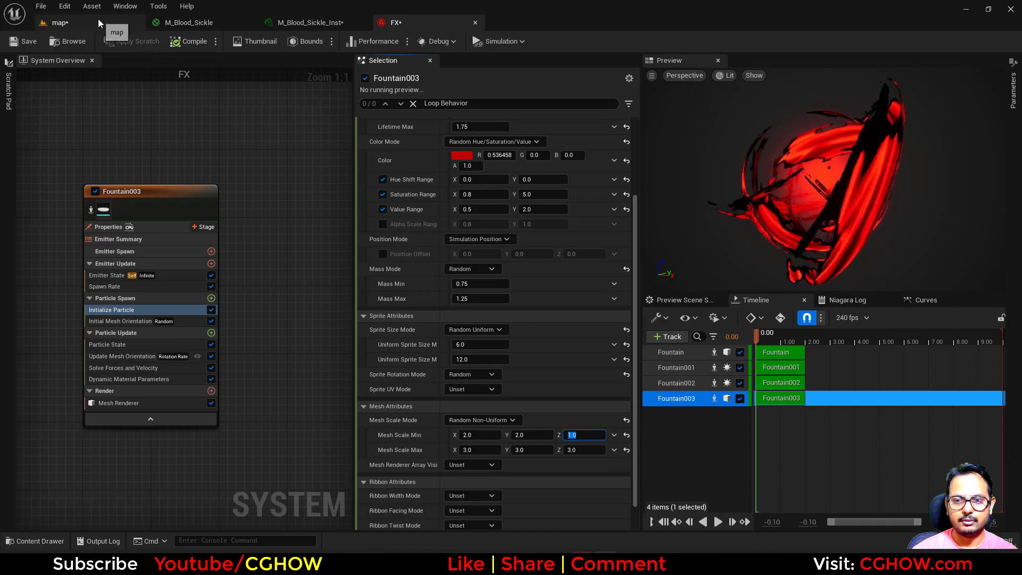
pyautogui.click(98, 23)
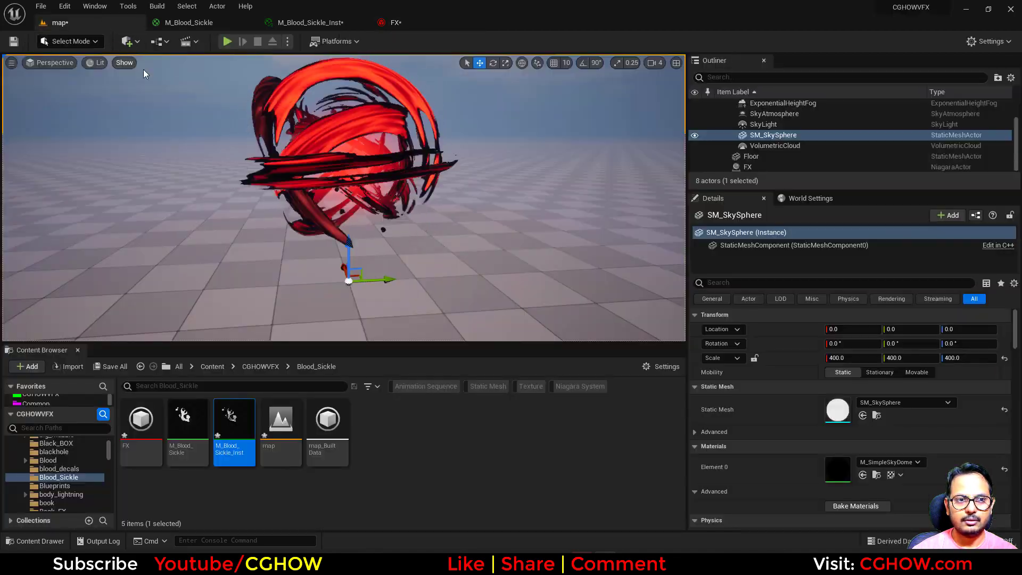
pyautogui.click(384, 23)
pyautogui.click(88, 23)
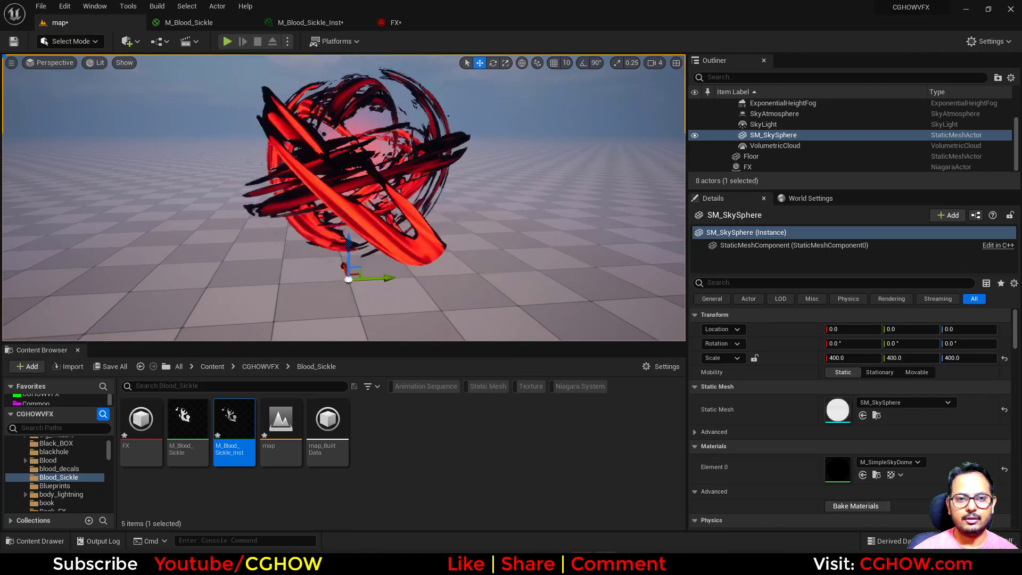
pyautogui.scroll(-1, 444, 250)
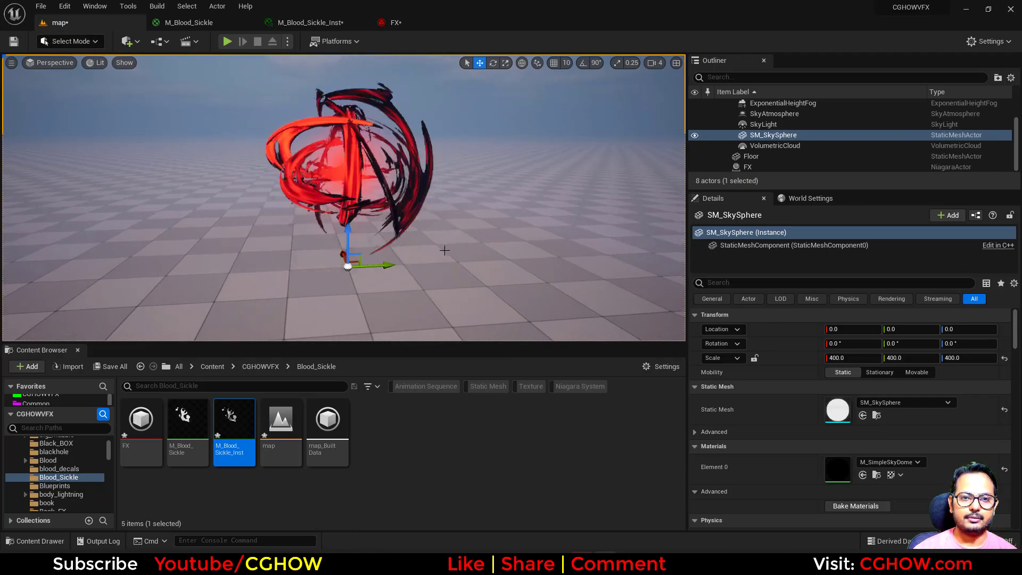
pyautogui.scroll(2, 445, 250)
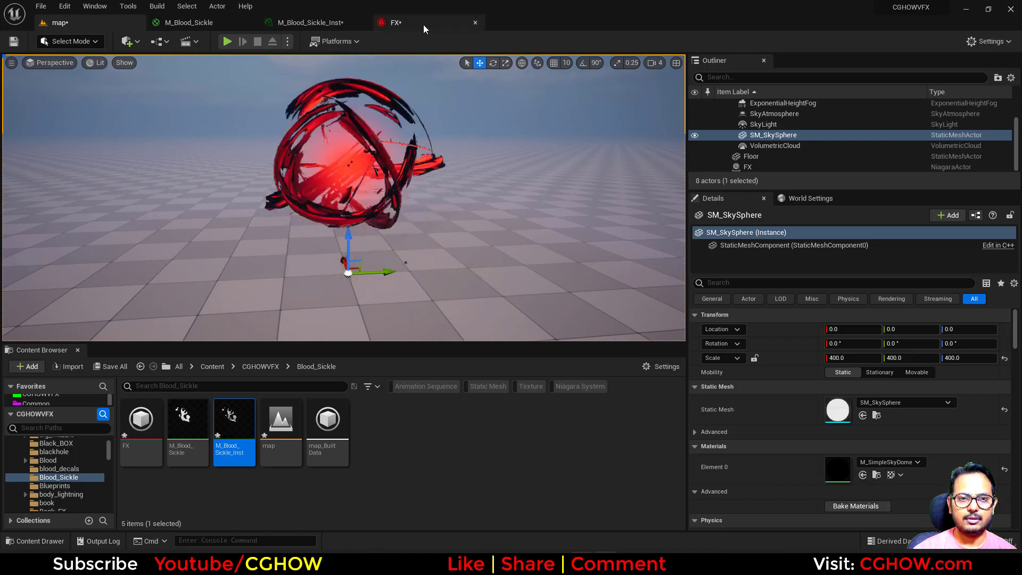
# - Try a maximum rotation rate of 1 in Fountain003's Update Mesh Orientation and check it in the map
pyautogui.click(396, 22)
pyautogui.click(141, 356)
pyautogui.click(482, 198)
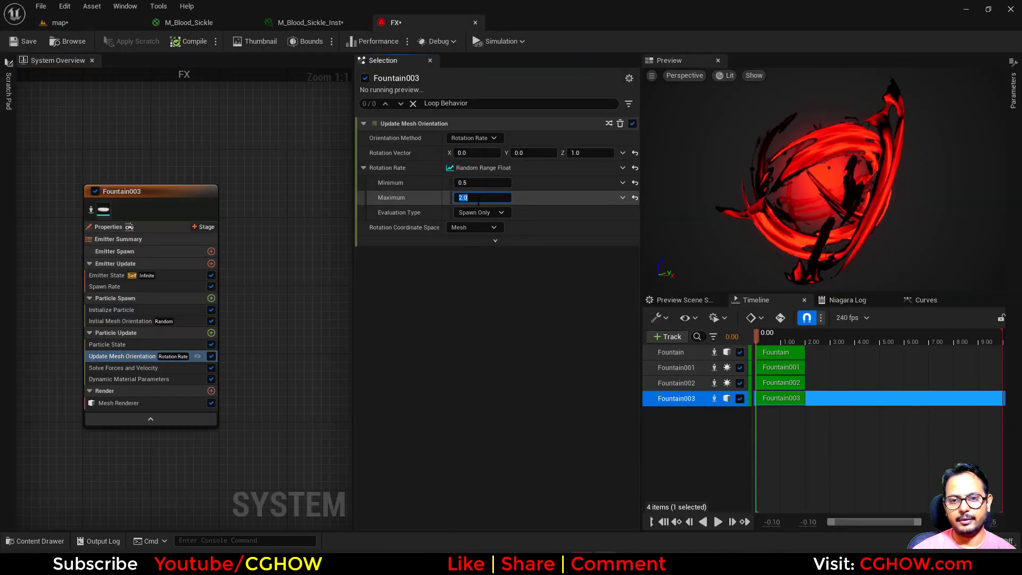
pyautogui.click(91, 20)
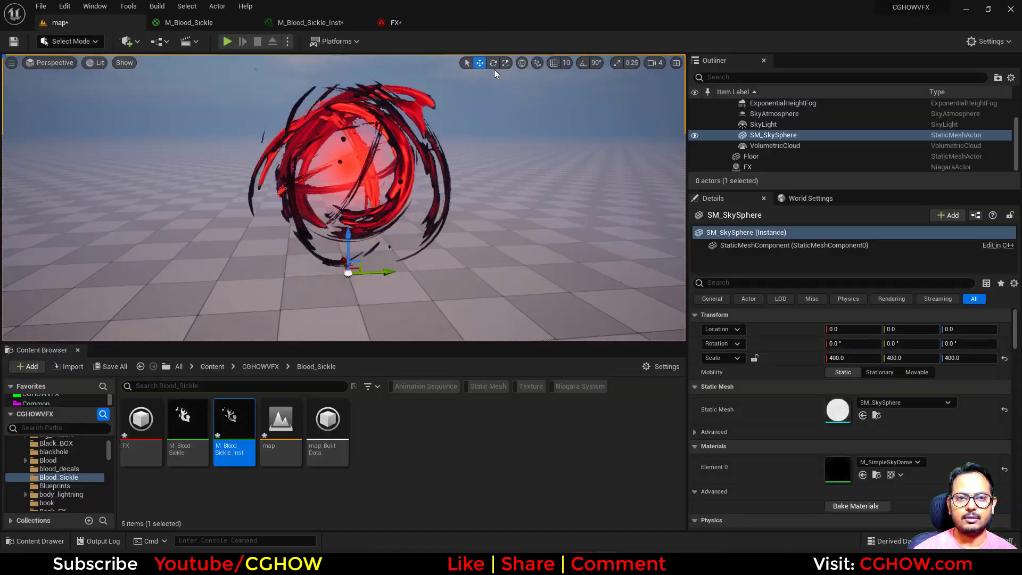
# - Set Fountain003's rotation rate range to a minimum of 1 and a maximum of 1.5, and check the effect in the map
pyautogui.click(415, 25)
pyautogui.click(482, 197)
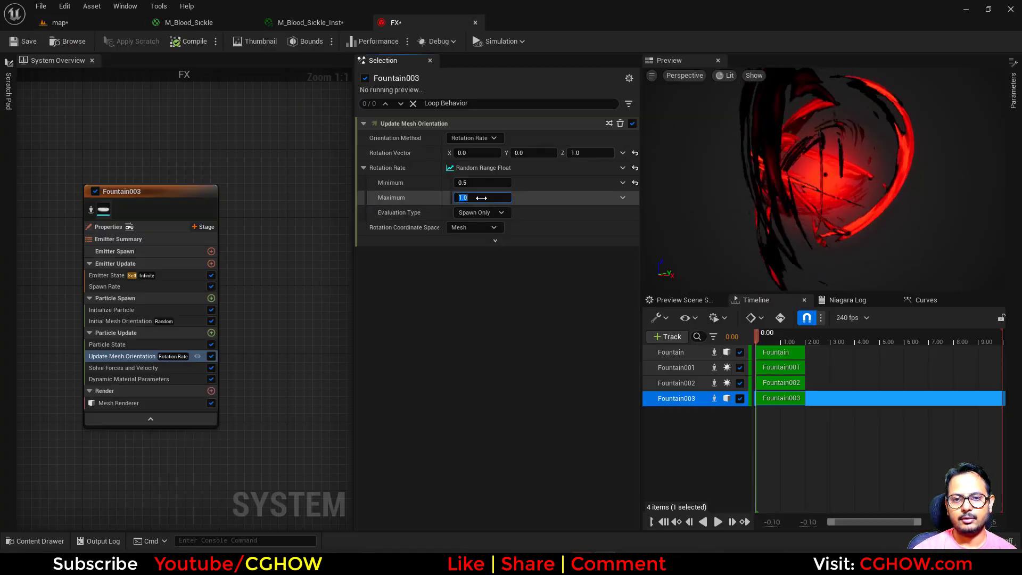
pyautogui.write('1.5')
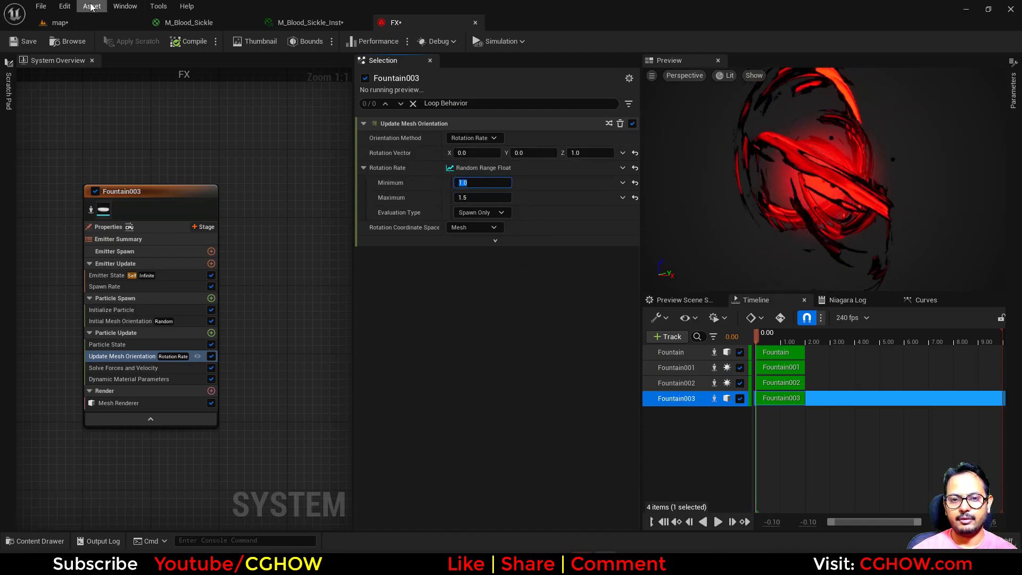
pyautogui.click(58, 22)
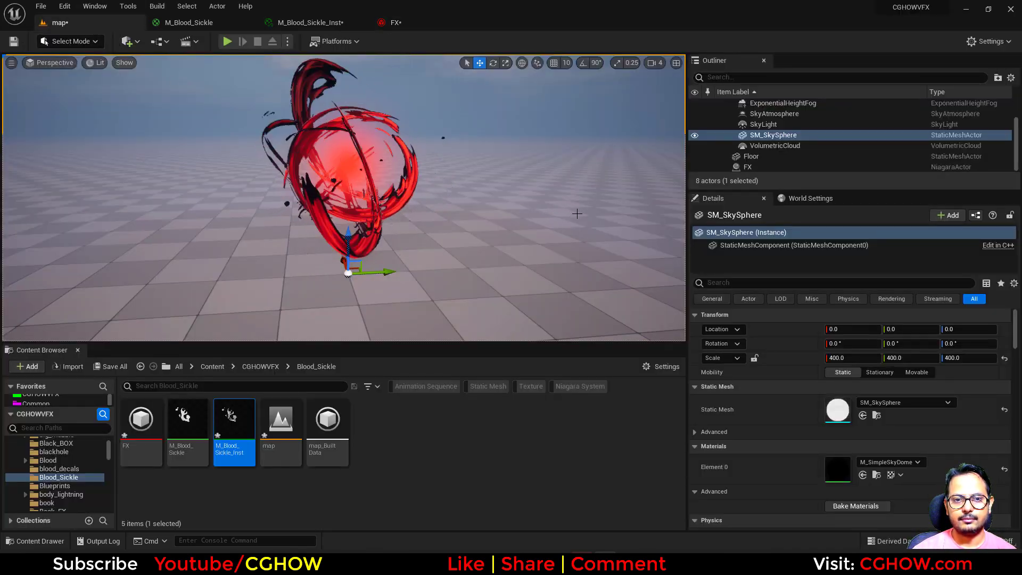
pyautogui.scroll(-3, 550, 215)
pyautogui.keyDown('alt'); pyautogui.moveTo(550, 215); pyautogui.dragTo(506, 205); pyautogui.keyUp('alt')
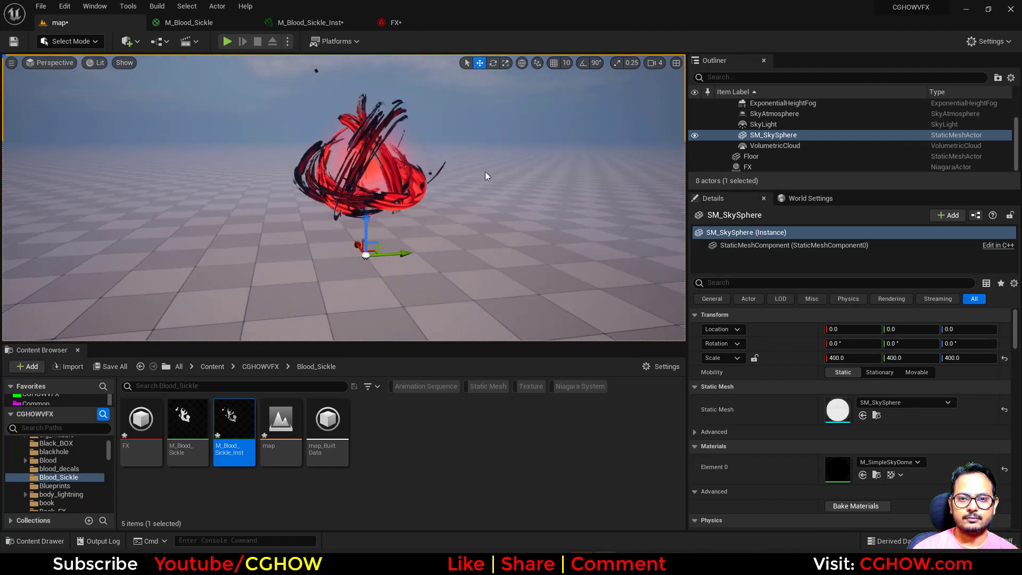
# - Set the original Fountain emitter's spawn rate to 7 and check the effect in the map
pyautogui.click(407, 24)
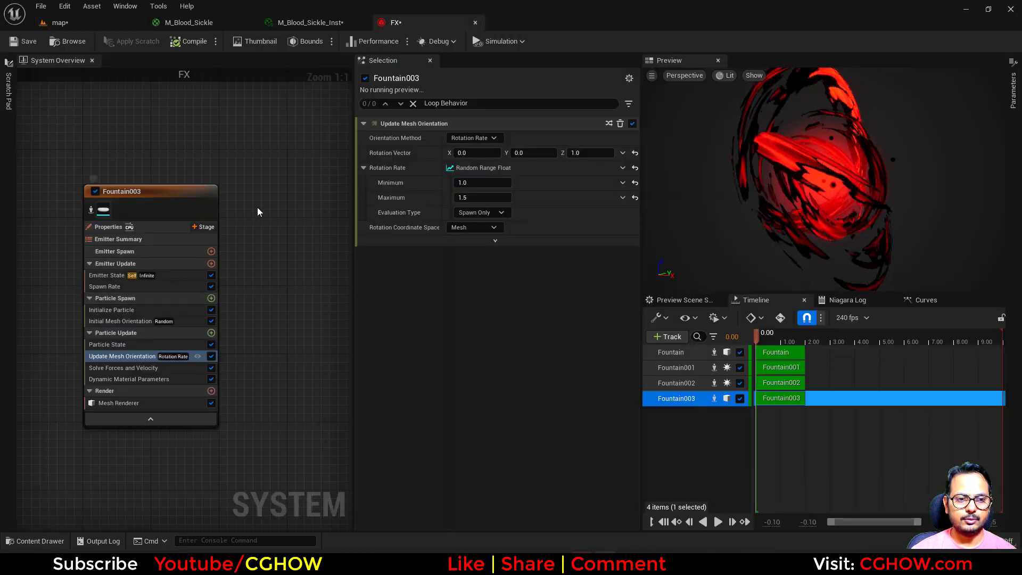
pyautogui.moveTo(257, 212); pyautogui.dragTo(329, 392, button='right')
pyautogui.click(183, 165)
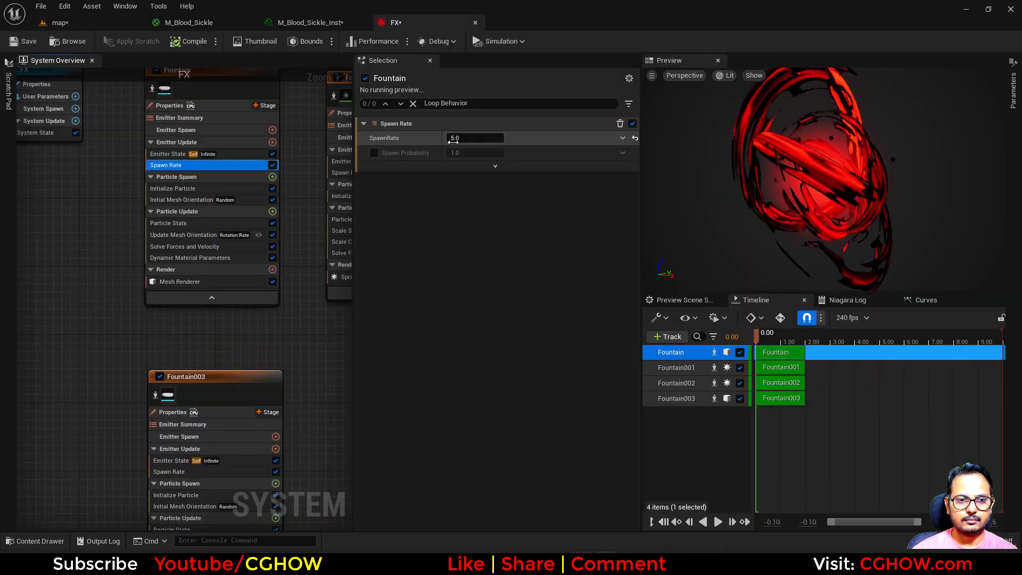
pyautogui.click(471, 139)
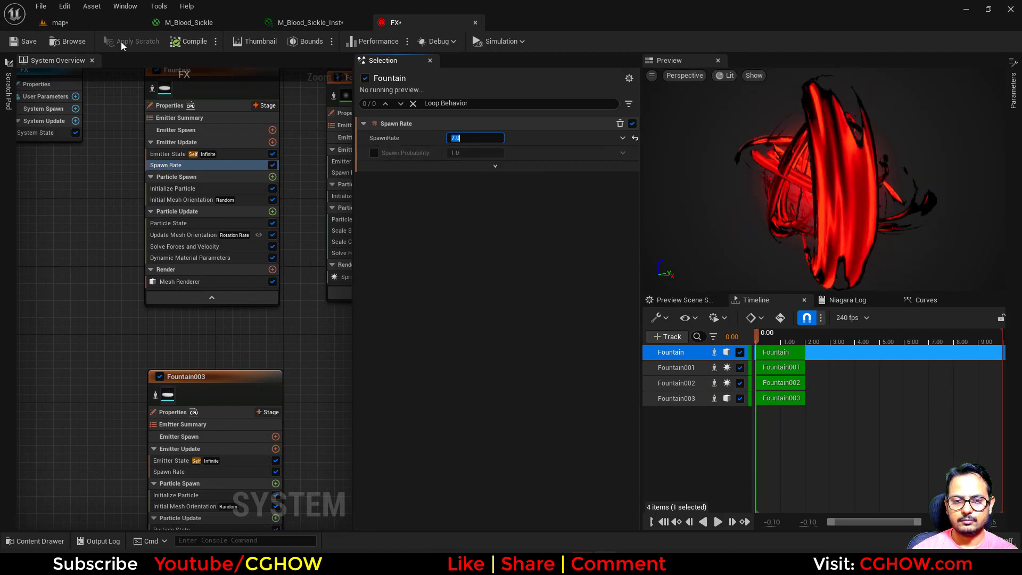
pyautogui.click(103, 21)
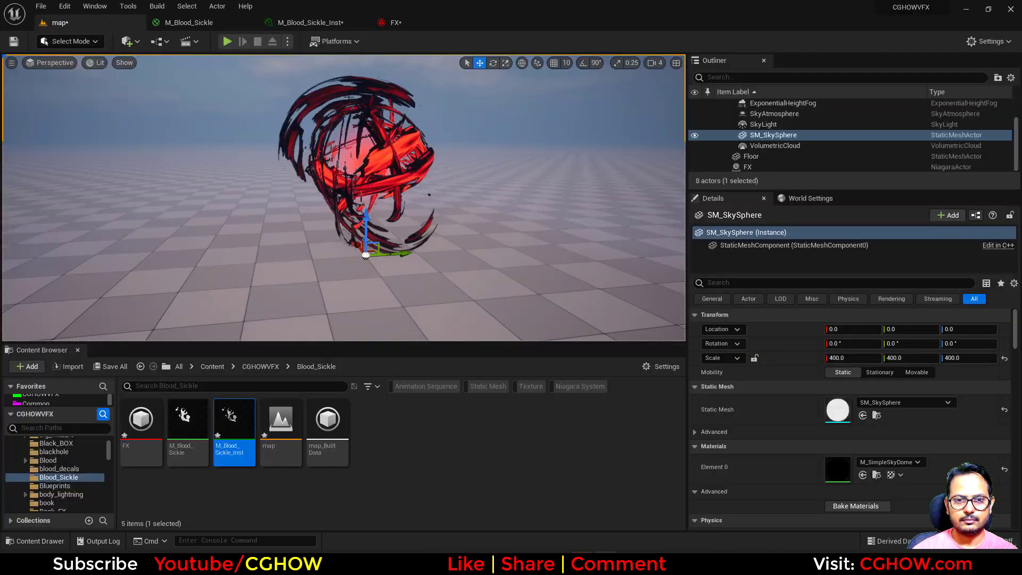
# - Isolate Fountain003 in the preview and set its wpo random range to a minimum of -20 and a maximum of -10
pyautogui.click(396, 22)
pyautogui.moveTo(68, 318); pyautogui.dragTo(67, 254, button='right')
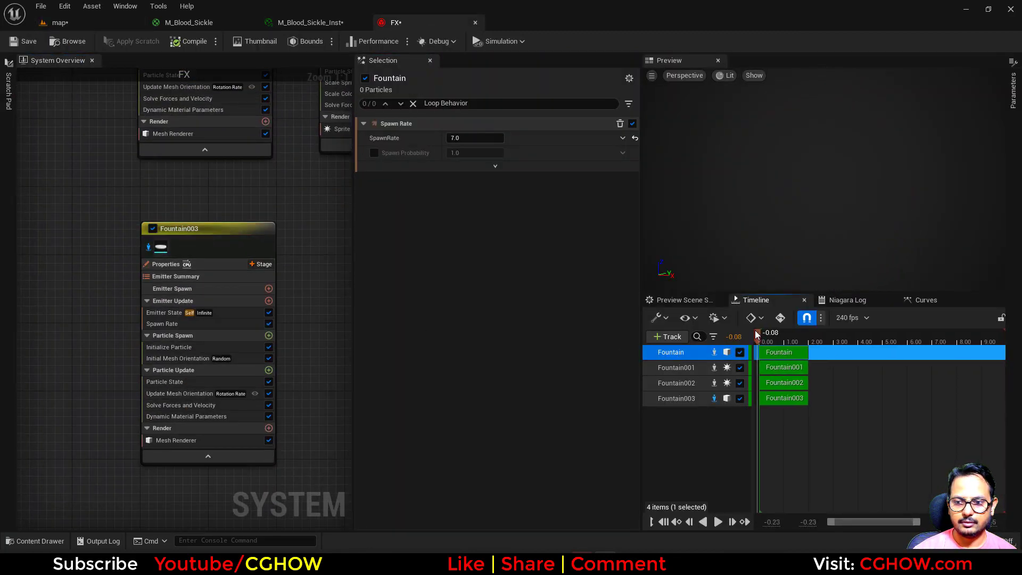
pyautogui.click(206, 417)
pyautogui.scroll(-10, 535, 385)
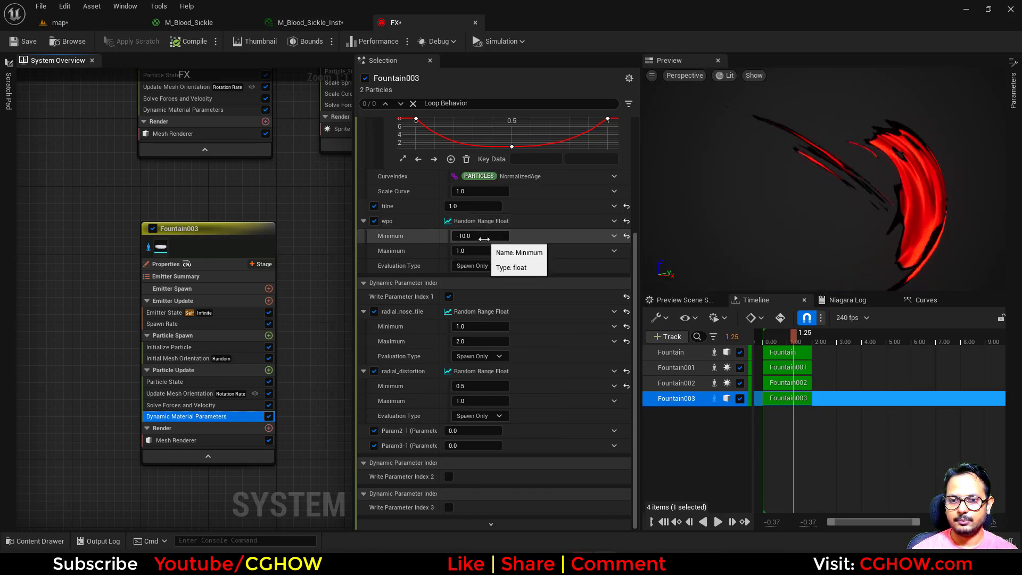
pyautogui.write('0')
pyautogui.click(471, 249)
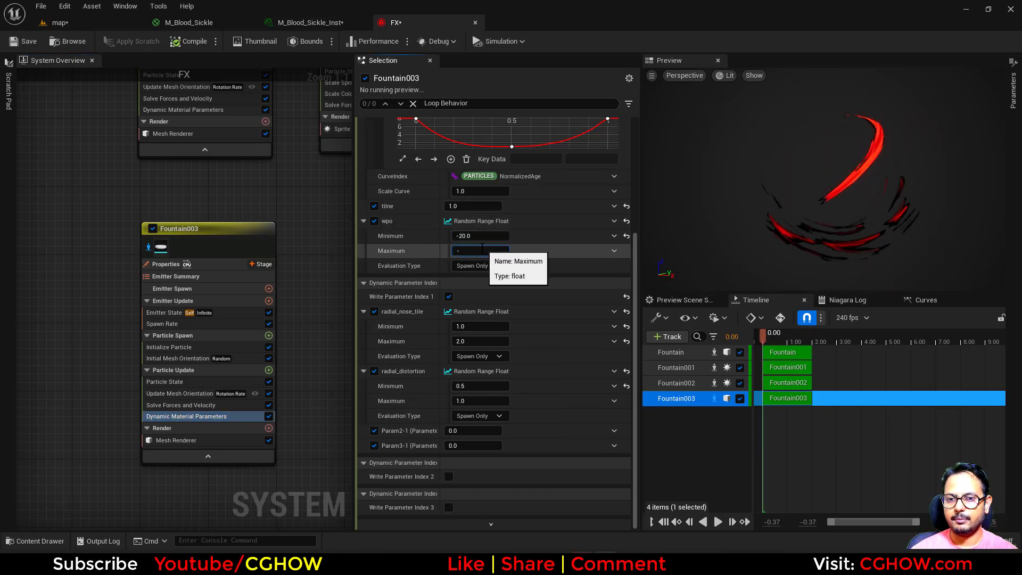
pyautogui.press('Return')
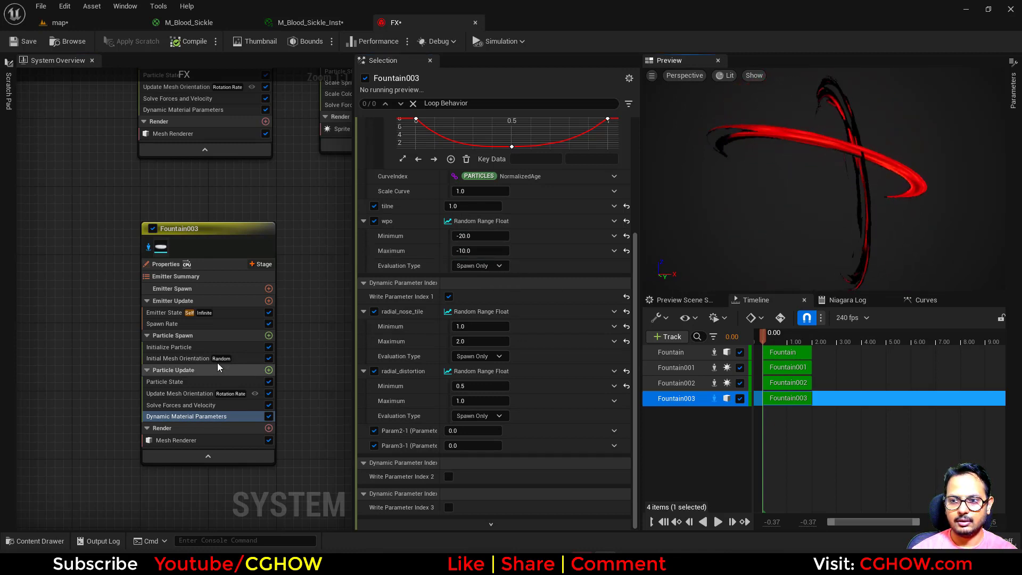
# - Set the Z value of Fountain003's Mesh Scale Min to 3 and inspect the effect in the map in game view
pyautogui.click(170, 347)
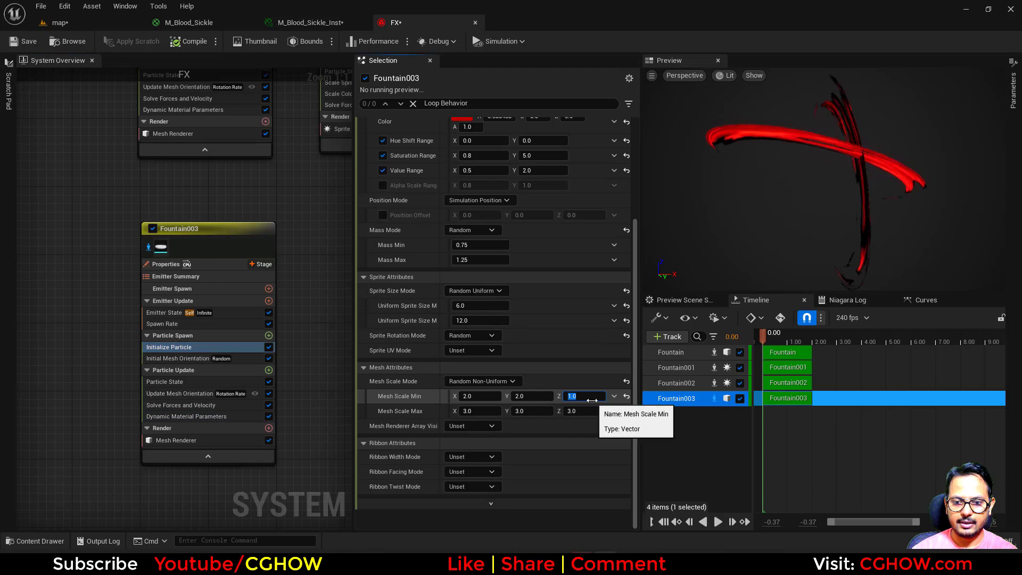
pyautogui.write('3')
pyautogui.press('Return')
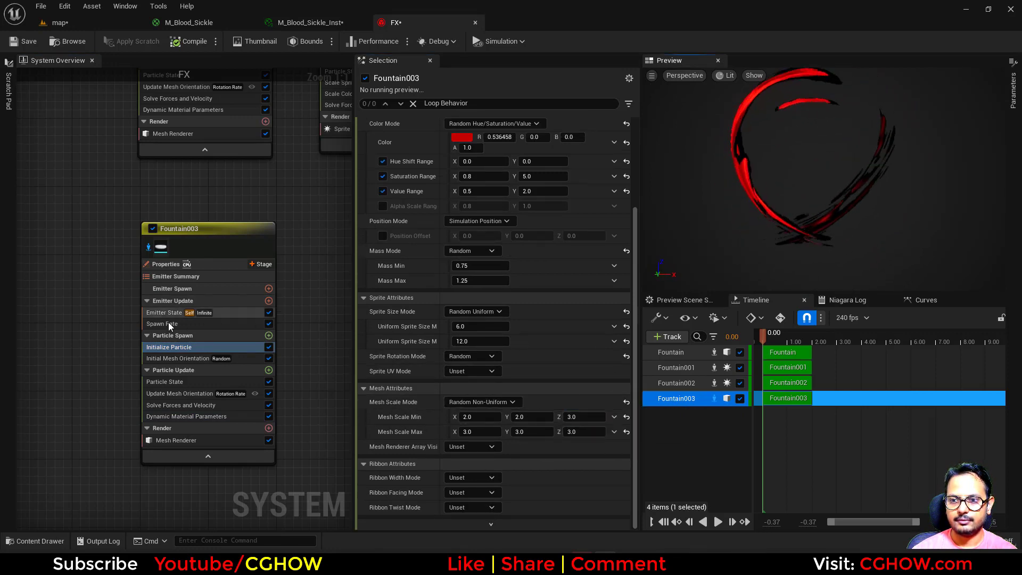
pyautogui.click(59, 23)
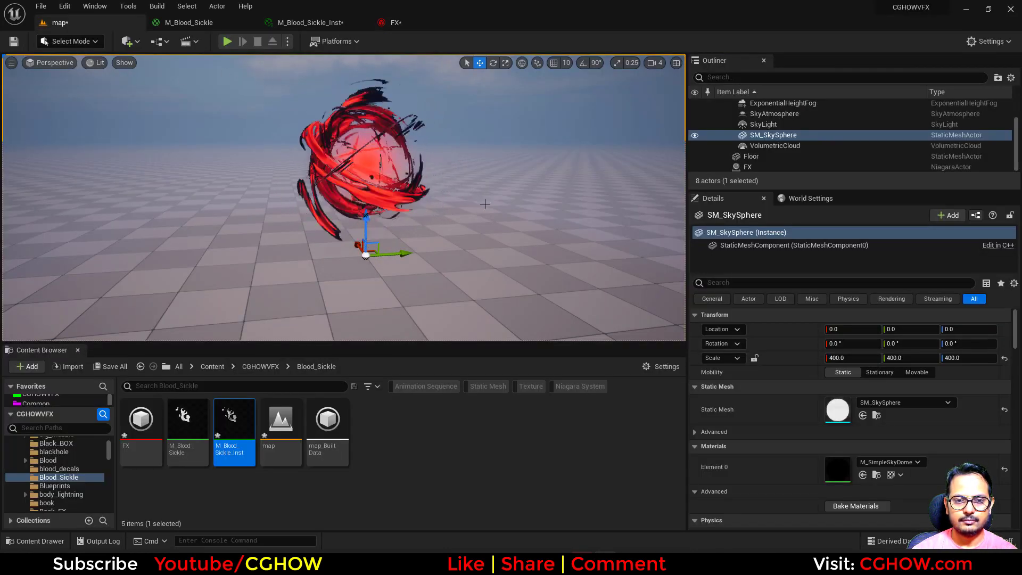
pyautogui.scroll(1, 487, 206)
pyautogui.keyDown('alt'); pyautogui.moveTo(500, 215); pyautogui.dragTo(468, 213); pyautogui.keyUp('alt')
pyautogui.moveTo(468, 213); pyautogui.dragTo(449, 176, button='middle')
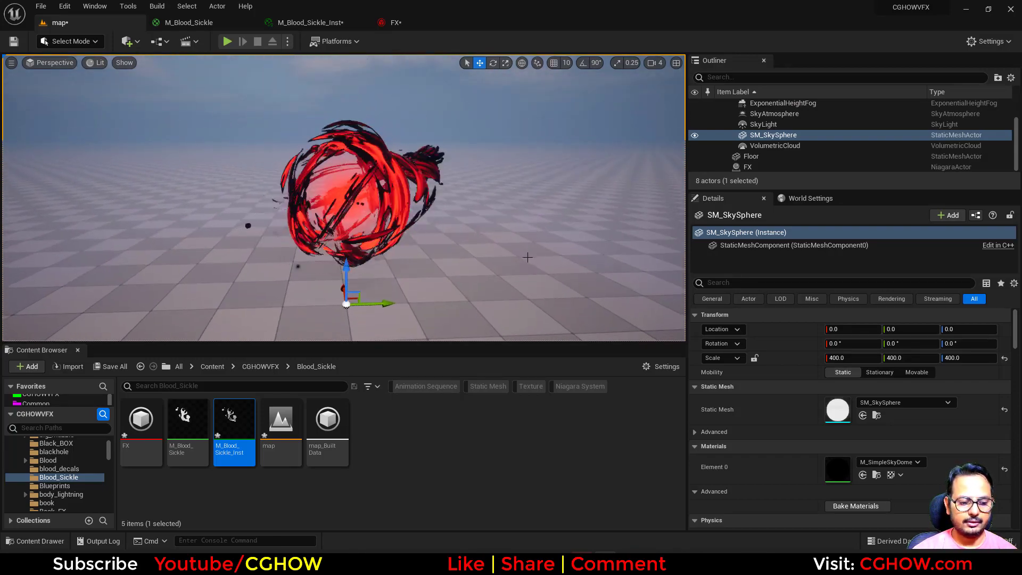
pyautogui.press('g')
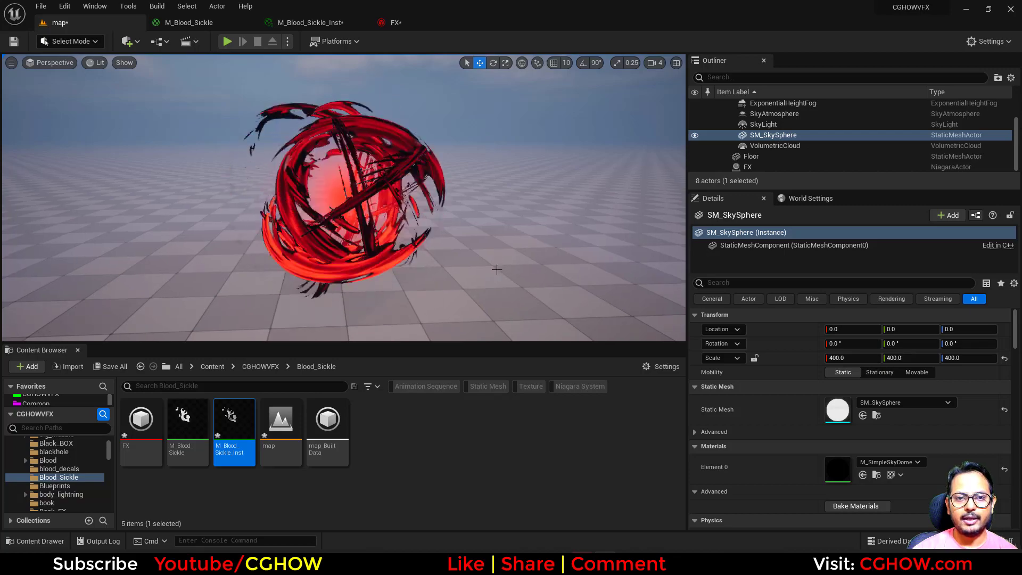